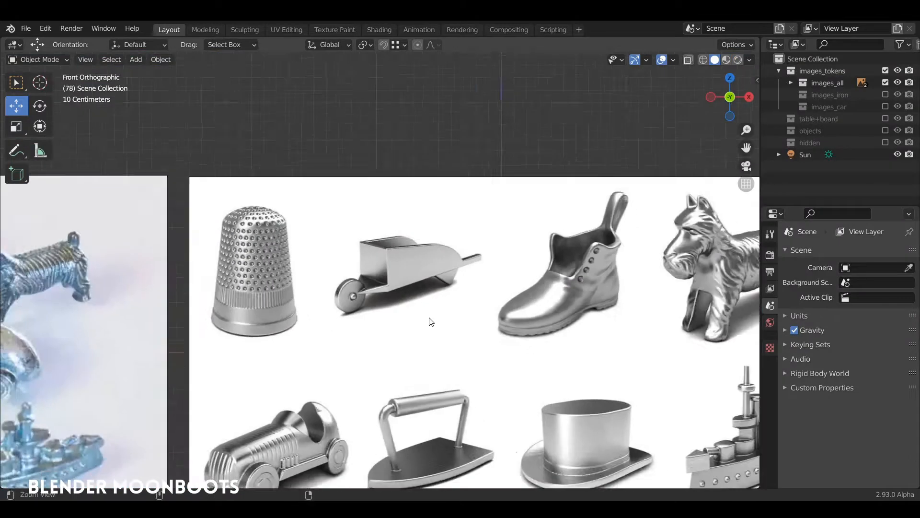
Step: Add a mesh plane in the empty space beside the reference images
scroll(427, 322, down, 3)
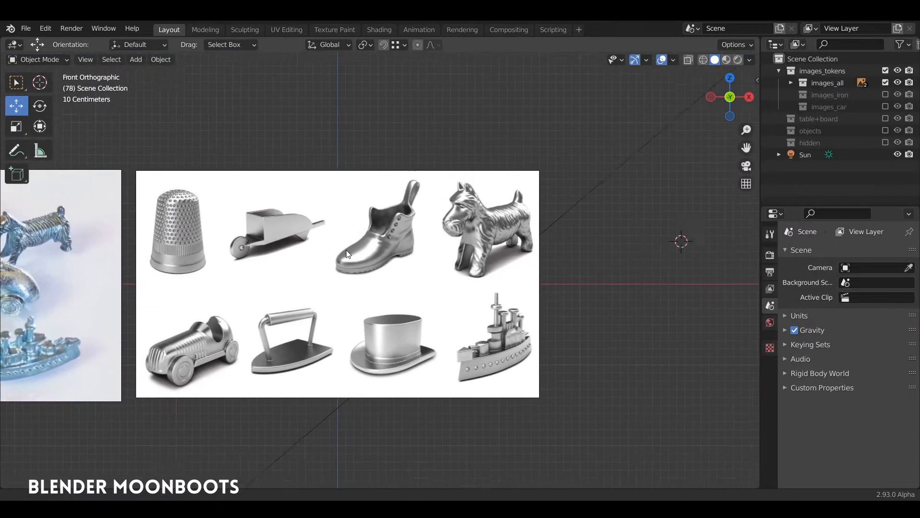
key(shift+a)
mouse_move(565, 227)
click(618, 228)
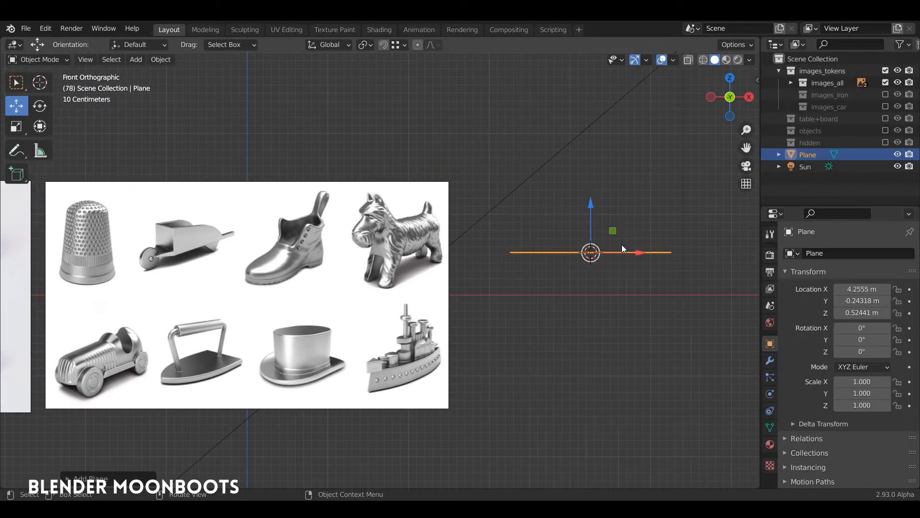
Step: In Edit Mode, rotate the plane 90° about X and scale it to about 0.53 along Z
key(Tab)
text(rx)
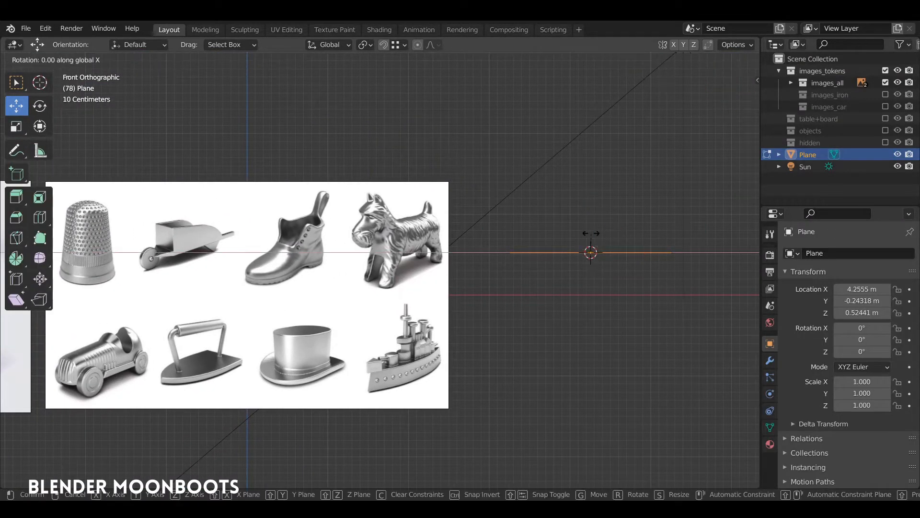
text(90)
key(Return)
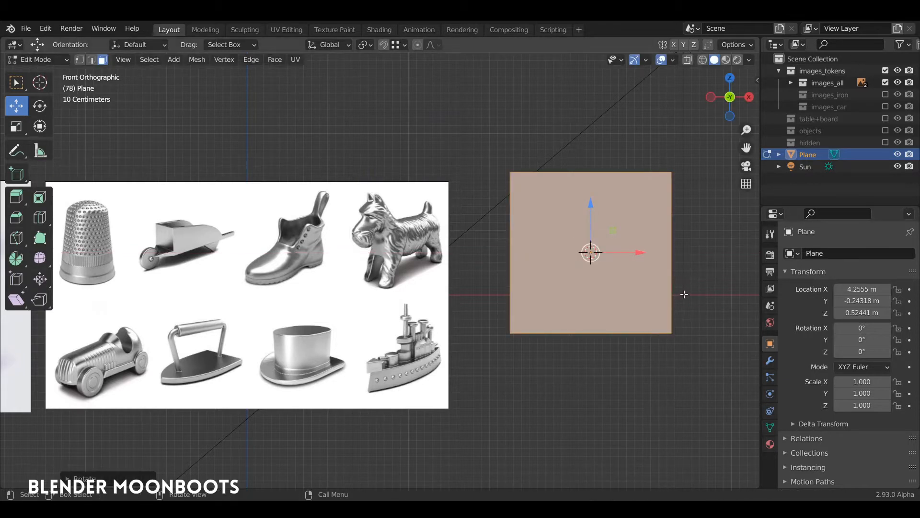
key(s)
key(z)
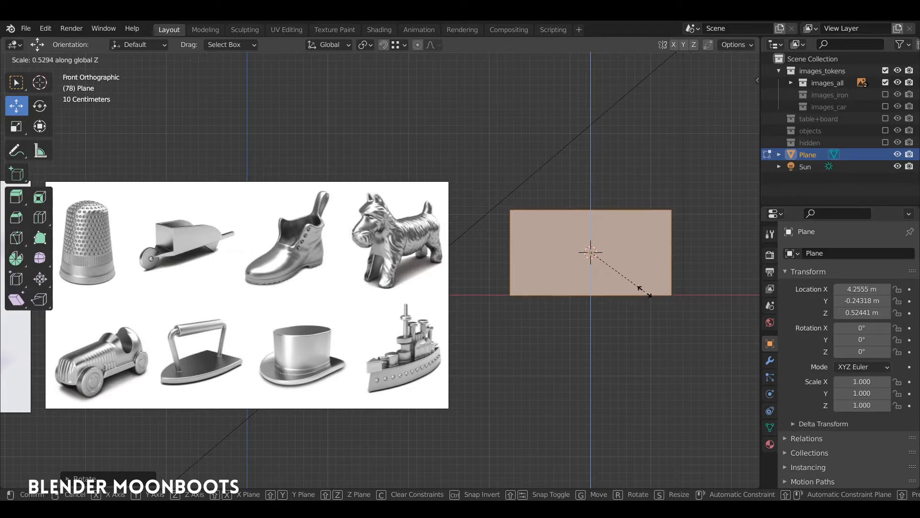
click(643, 293)
Step: Lower the plane's upper-right vertex along Z so that the top edge slopes down
key(1)
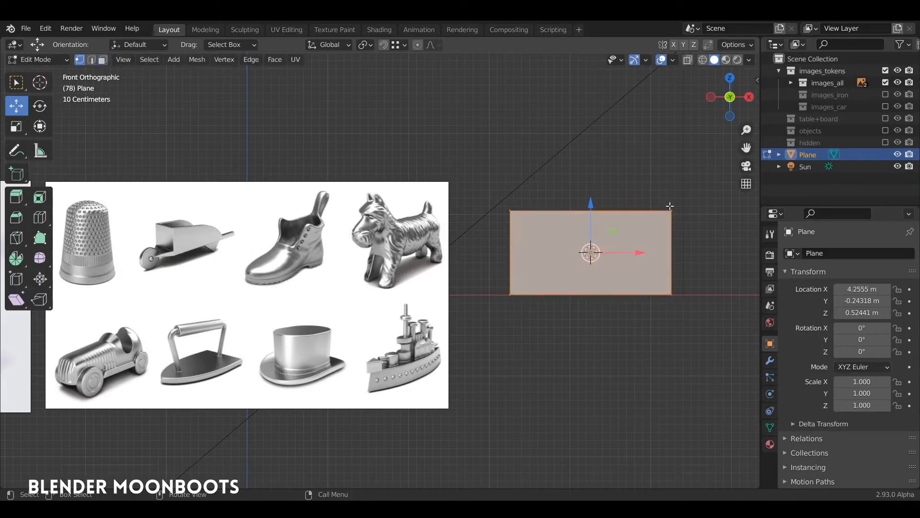
click(671, 210)
drag(673, 162, 669, 198)
Step: Extrude the sloped face about 0.1 m along Y to make a thin side panel
middle_drag(668, 198, 660, 218)
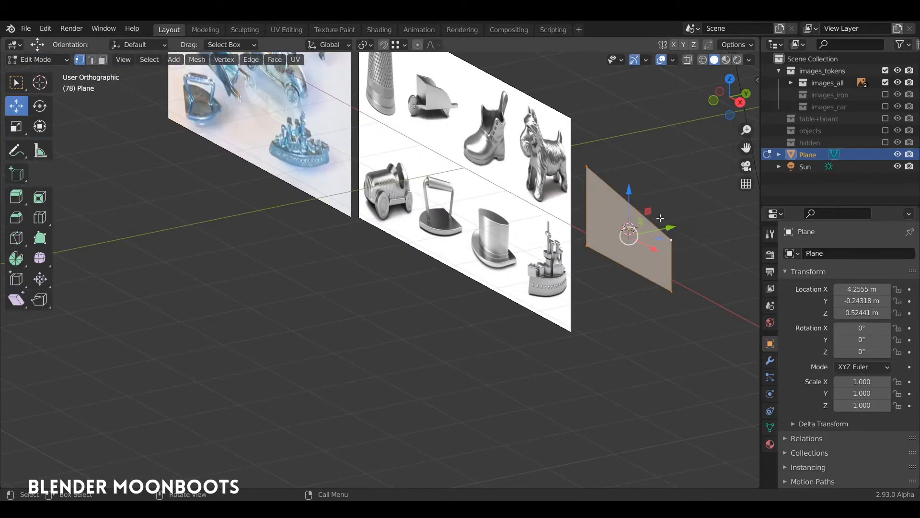
key(e)
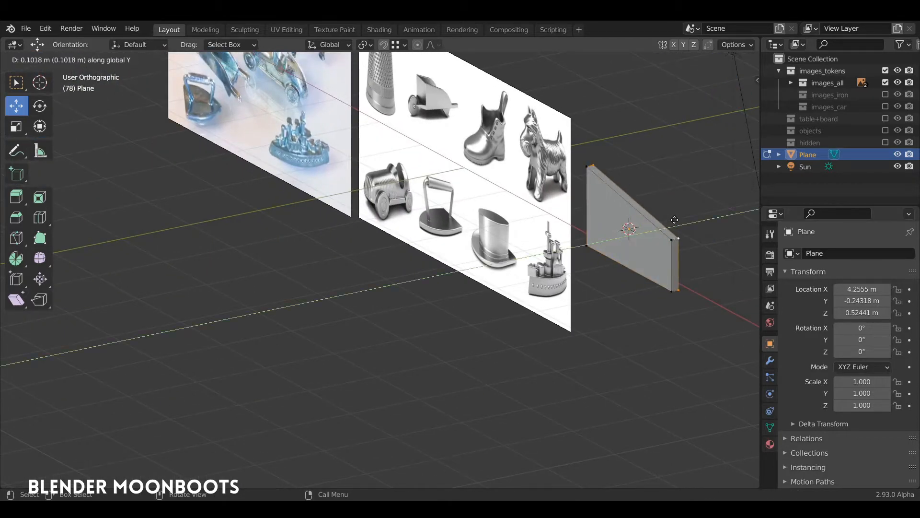
click(672, 222)
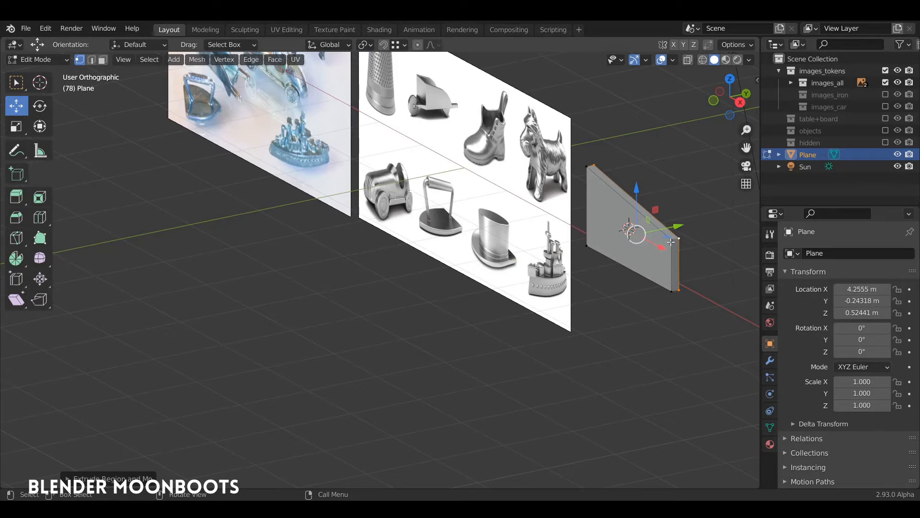
Step: Round the side panel's lowered upper corner with a bevel about 0.56 m wide and 4 segments
click(671, 242)
key(KP_1)
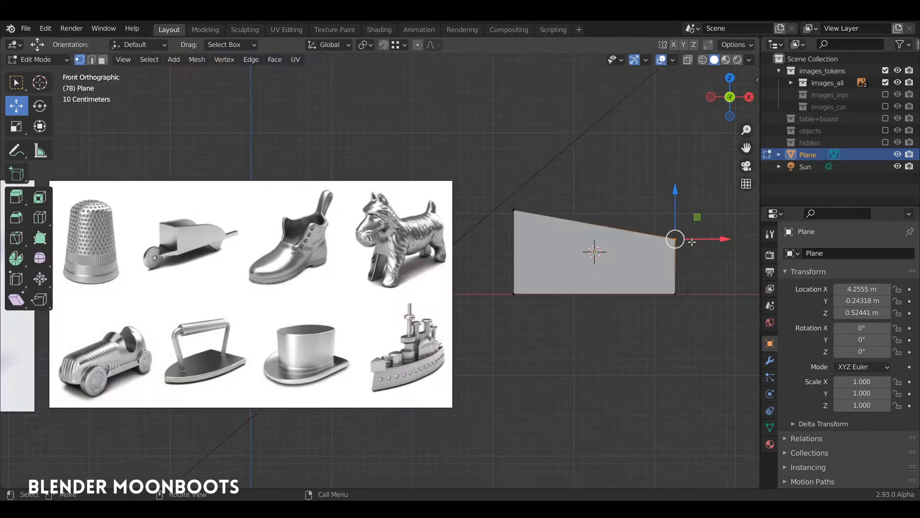
key(ctrl+shift+b)
scroll(696, 283, up, 3)
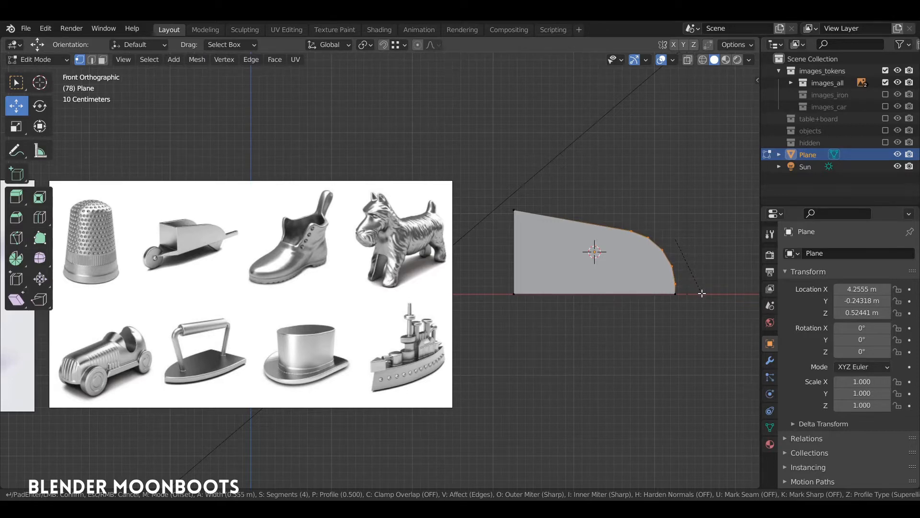
click(702, 293)
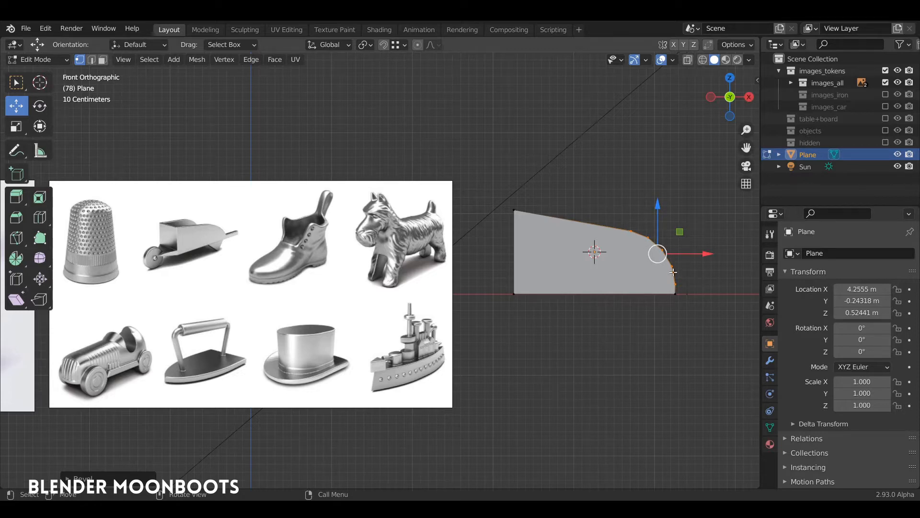
click(108, 481)
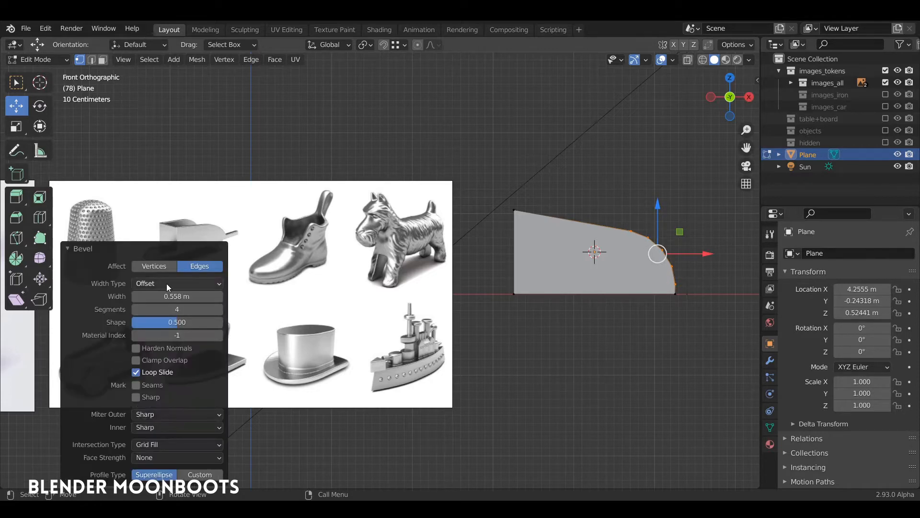
click(161, 248)
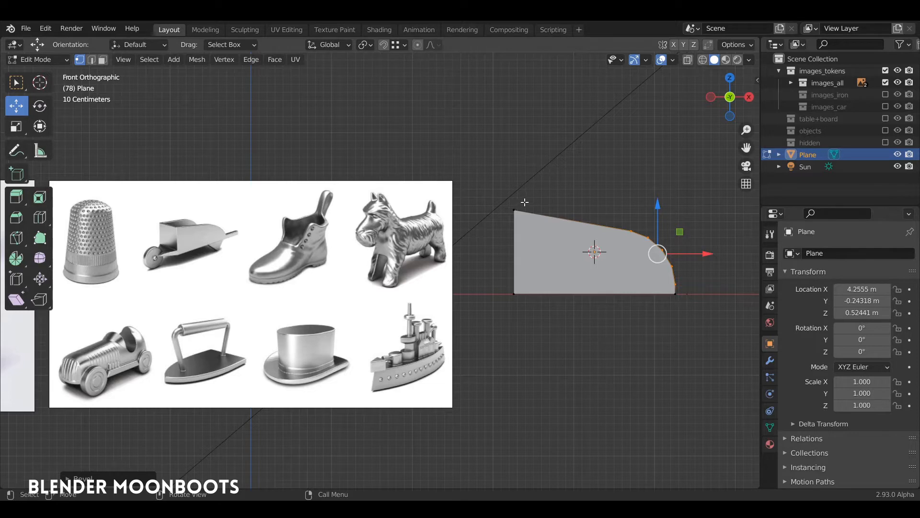
Step: Knife-cut straight through the panel, vertically near its tall end and horizontally just above its bottom edge
key(k)
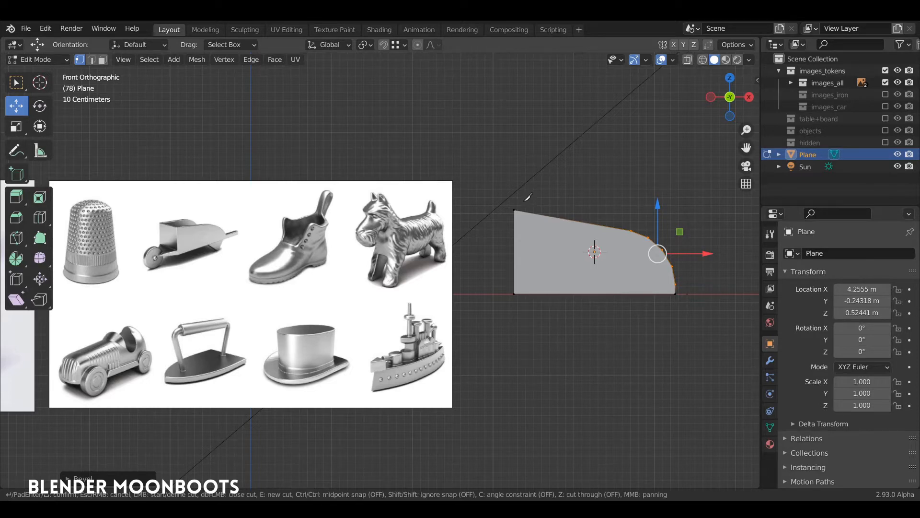
key(z)
key(c)
click(521, 209)
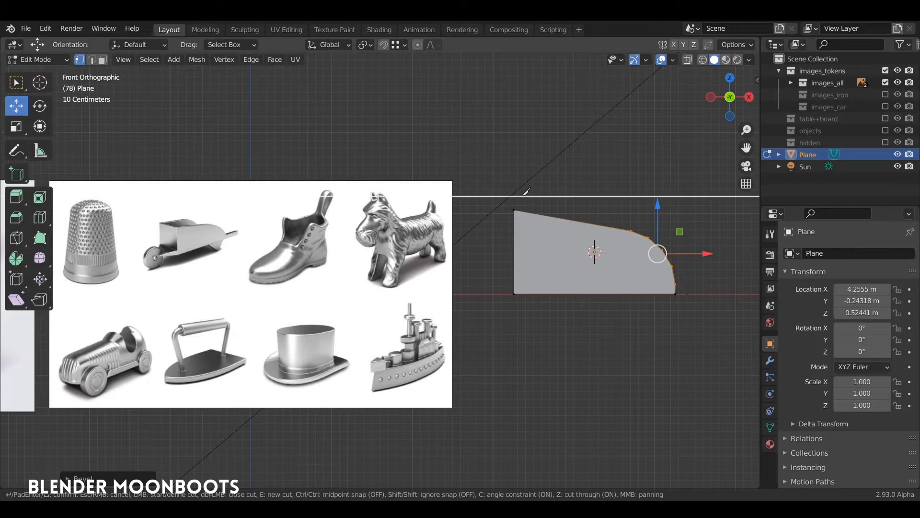
click(520, 324)
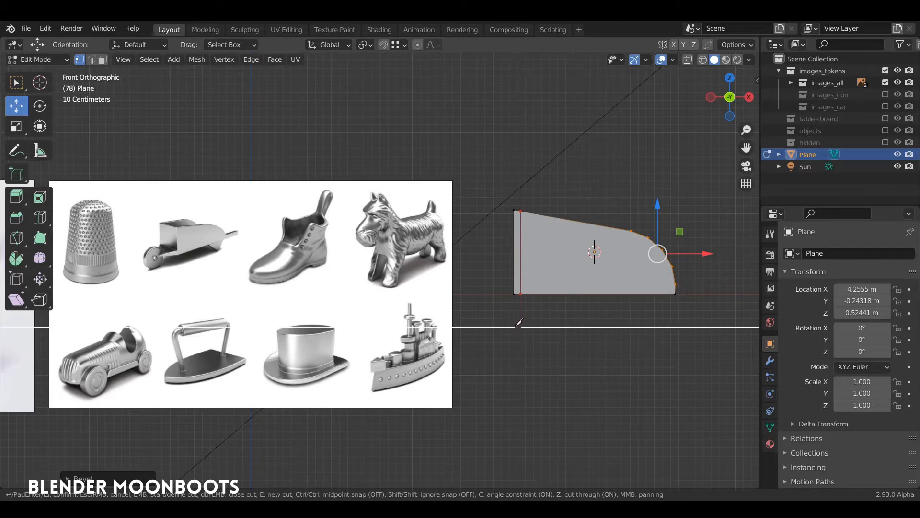
key(e)
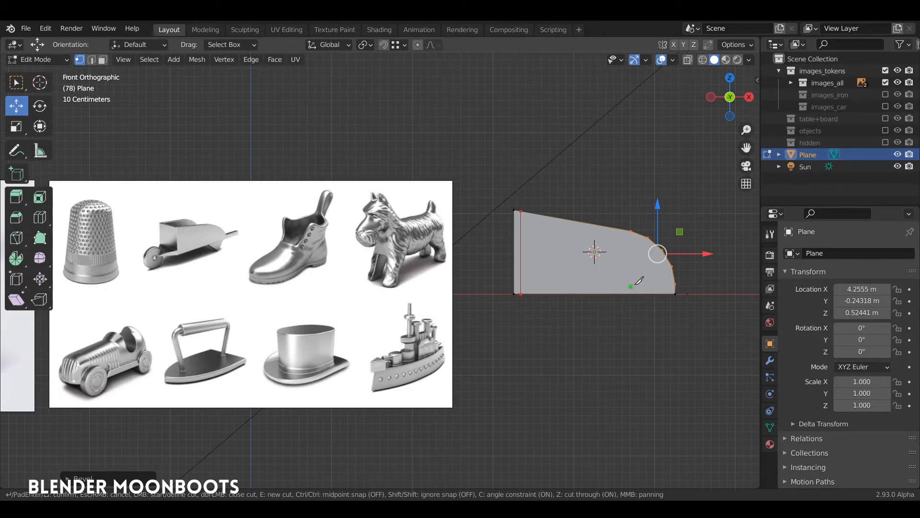
click(676, 284)
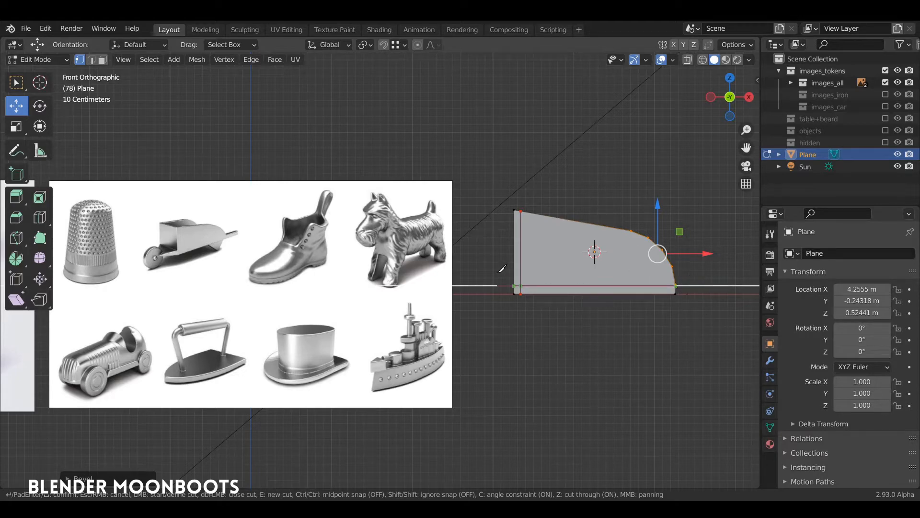
key(Return)
Step: Extrude the narrow bottom and tall-end strips on the panel's inner side about 0.58 m to form the floor and end wall
middle_drag(544, 266, 390, 267)
key(3)
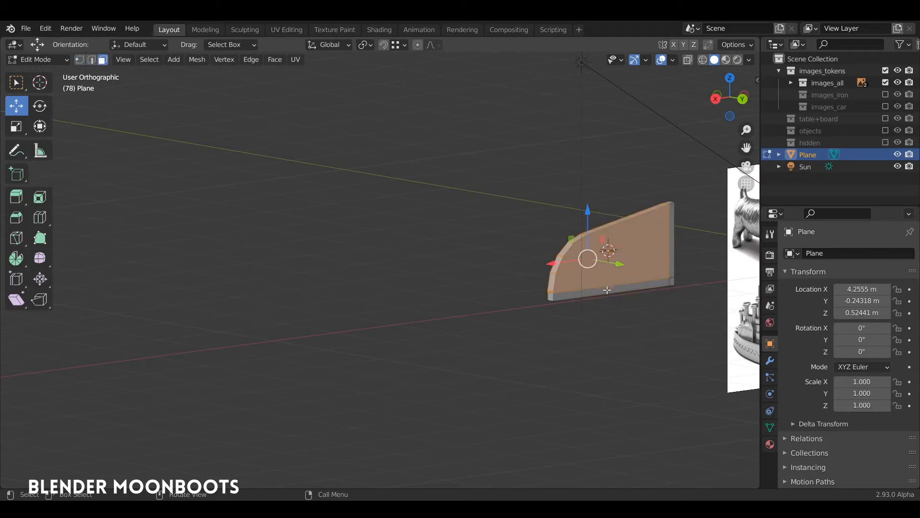
click(611, 290)
shift+middle_drag(611, 290, 536, 294)
scroll(495, 271, up, 2)
shift+click(531, 285)
key(e)
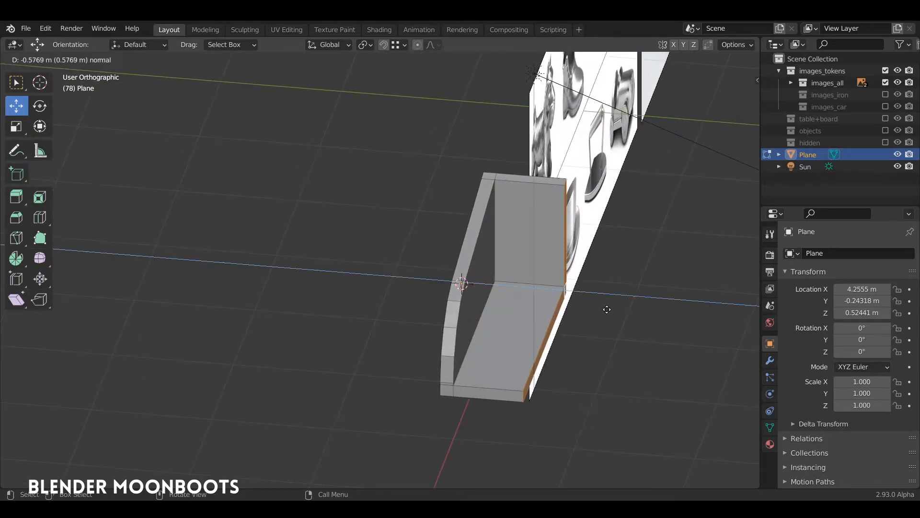
click(610, 311)
Step: Delete the narrow faces closing the open inner side of the floor and end wall
middle_drag(613, 313, 591, 307)
key(a)
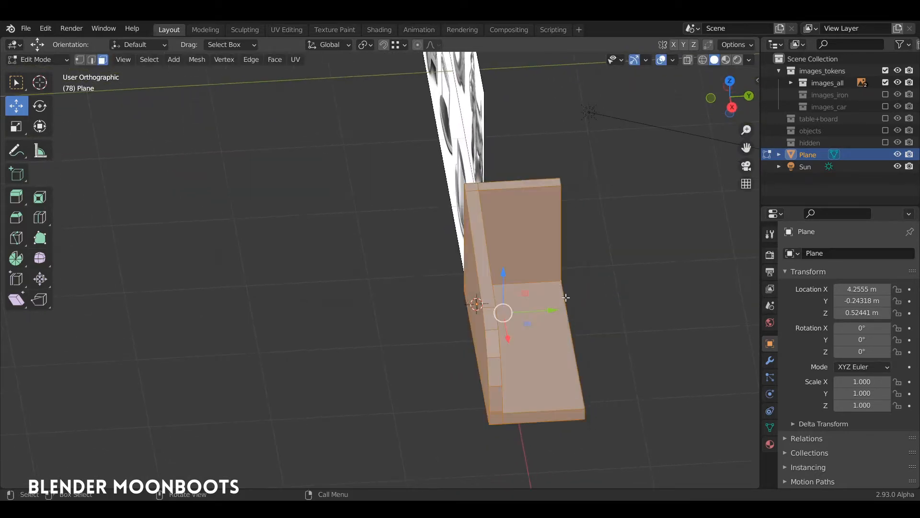
drag(535, 311, 426, 322)
alt+drag(450, 324, 498, 330)
click(498, 330)
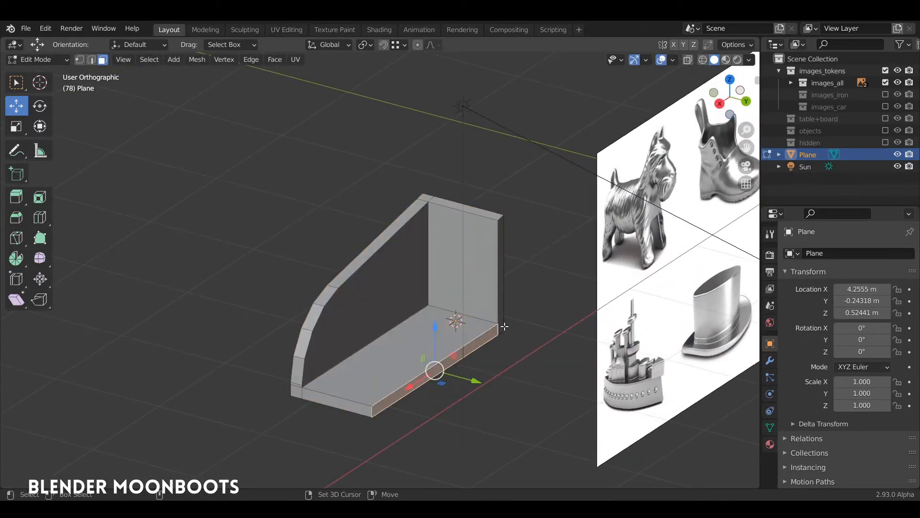
shift+click(502, 302)
key(x)
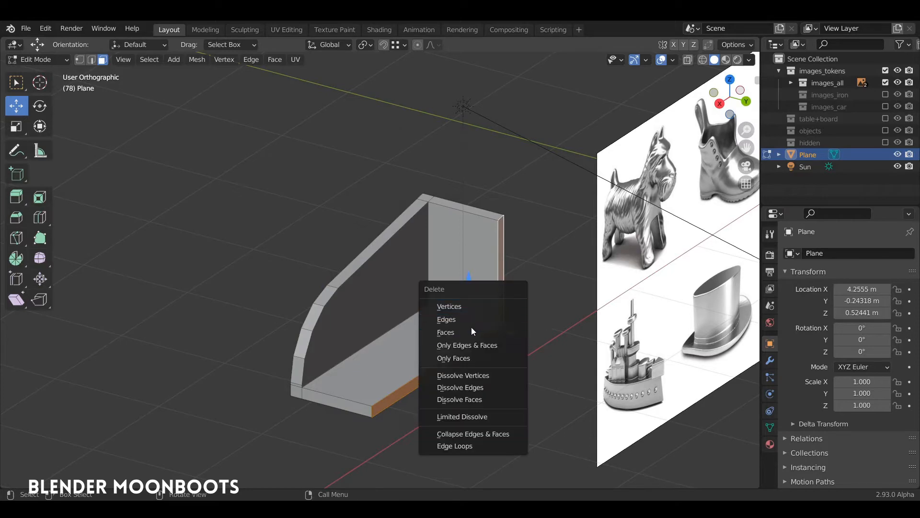
click(446, 332)
Step: Add a Mirror modifier that mirrors on Y only, and enable Clipping
alt+drag(472, 331, 578, 309)
middle_drag(577, 309, 578, 315)
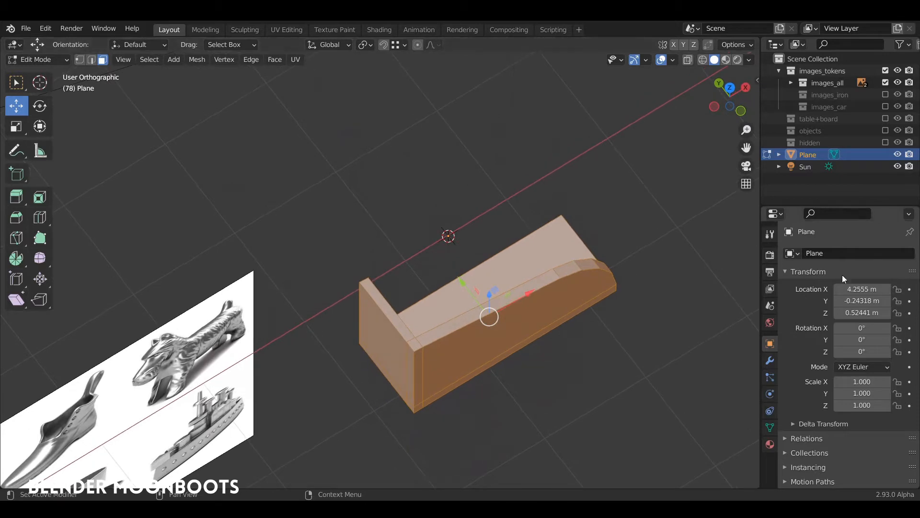
click(770, 361)
click(805, 253)
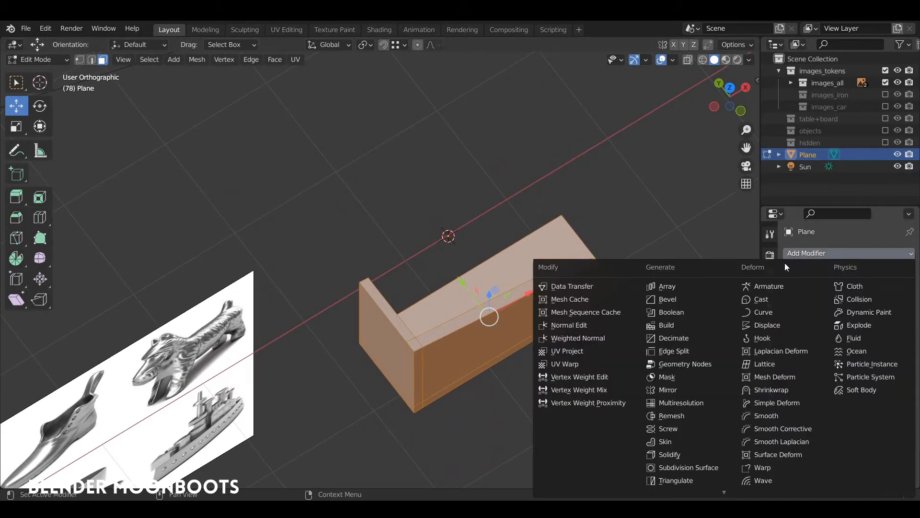
click(672, 390)
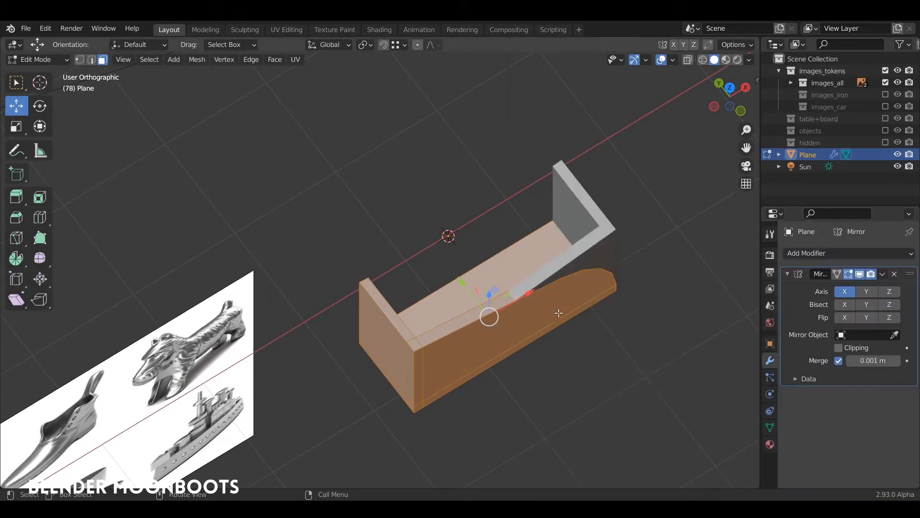
click(845, 292)
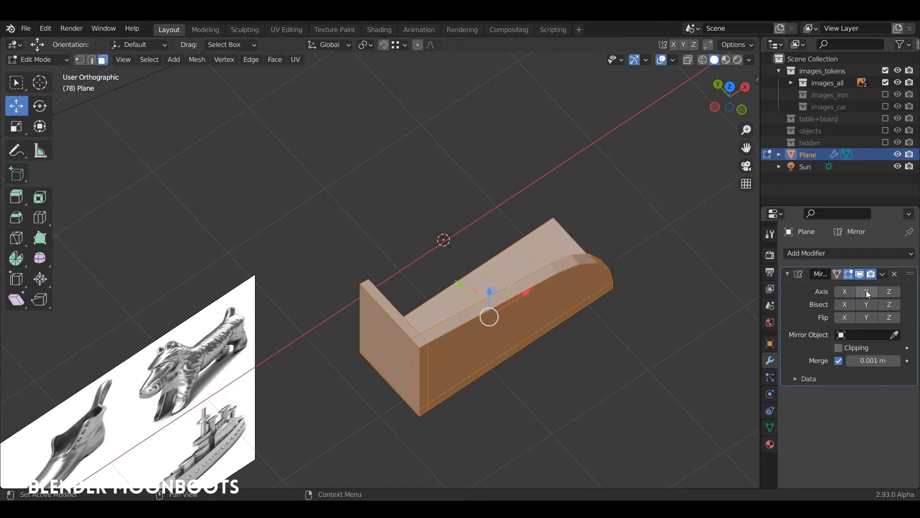
click(867, 292)
middle_drag(600, 288, 500, 285)
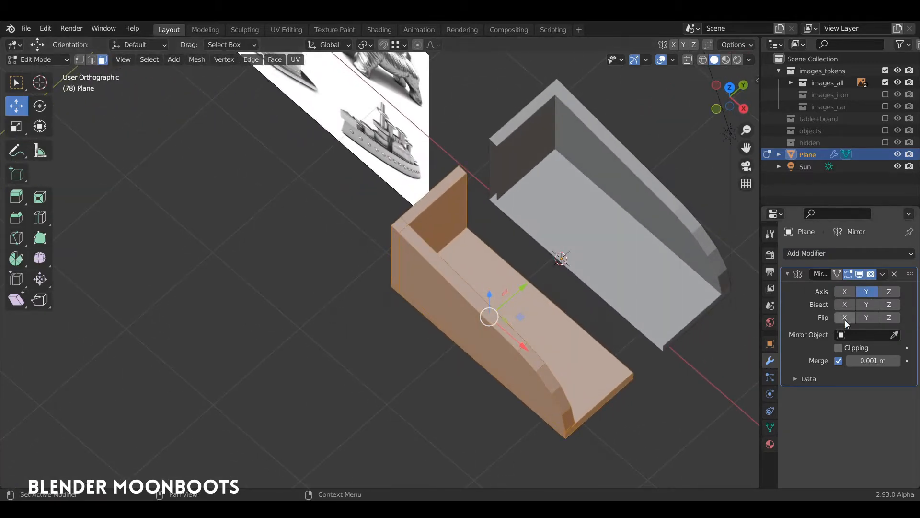
click(839, 348)
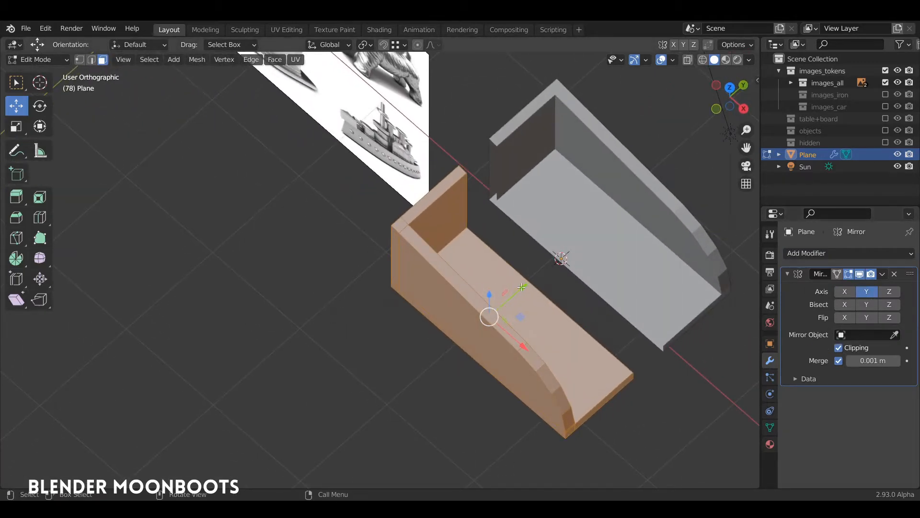
Step: Move the whole mesh along Y until both mirrored halves meet at the centre, and adjust the barrow's width
drag(522, 287, 557, 265)
middle_drag(557, 265, 515, 247)
drag(565, 291, 580, 291)
middle_drag(581, 291, 561, 280)
drag(575, 298, 567, 297)
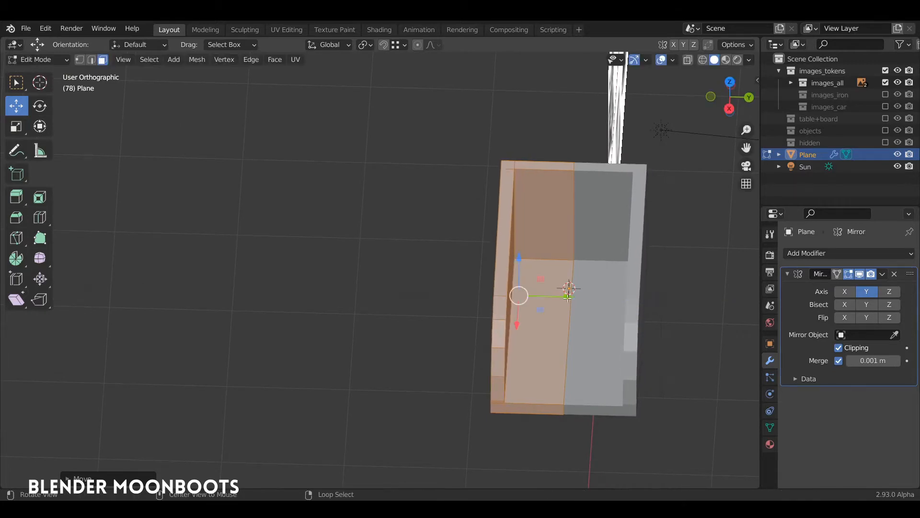
Step: Extrude the small lower front end face of the side panel about 0.43 m outward as a handle
middle_drag(567, 297, 595, 324)
click(569, 318)
key(e)
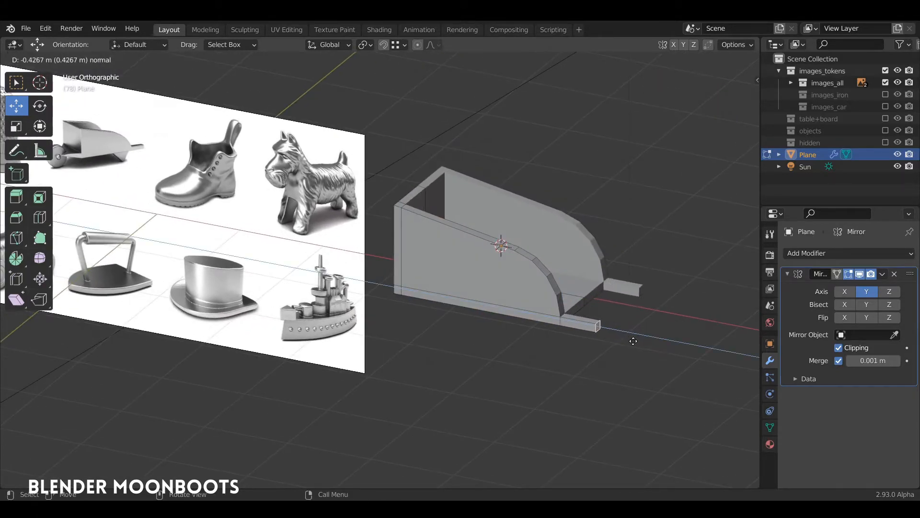
click(639, 343)
Step: Examine the wheelbarrow in the reference image for its handles and legs, and return to the model
shift+middle_drag(527, 322, 720, 377)
middle_drag(427, 255, 447, 164)
shift+middle_drag(447, 165, 412, 302)
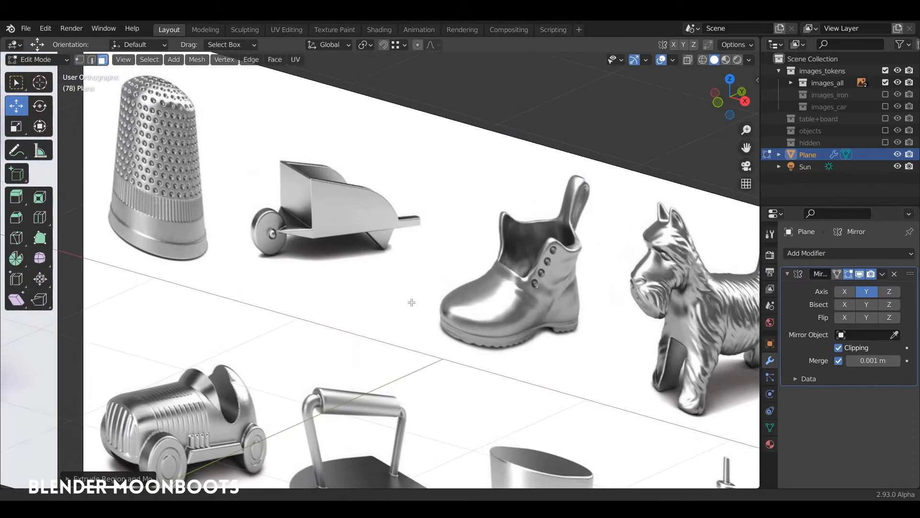
middle_drag(400, 227, 401, 208)
shift+middle_drag(406, 324, 461, 135)
ctrl+middle_drag(468, 262, 504, 370)
shift+middle_drag(695, 312, 524, 260)
middle_drag(613, 256, 538, 279)
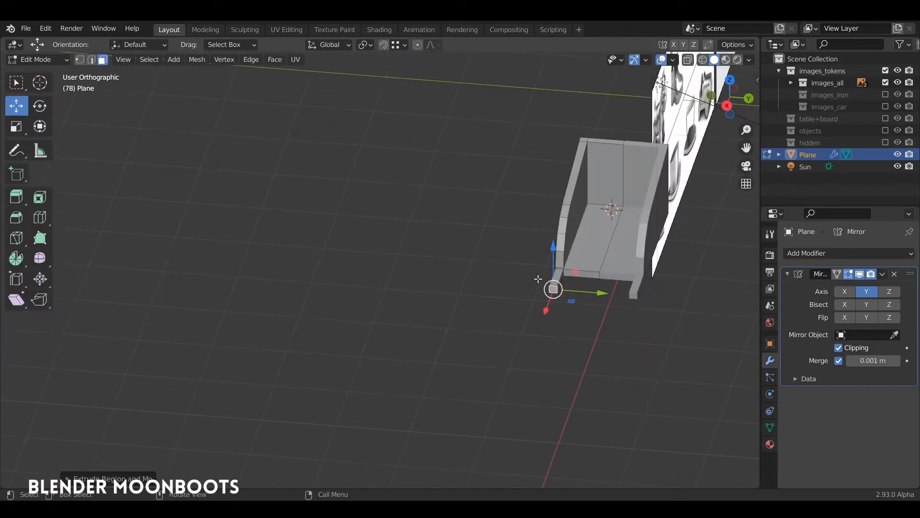
Step: Add a lengthwise loop cut through the floor and end wall, close to the side panel
key(ctrl+r)
click(579, 271)
click(573, 280)
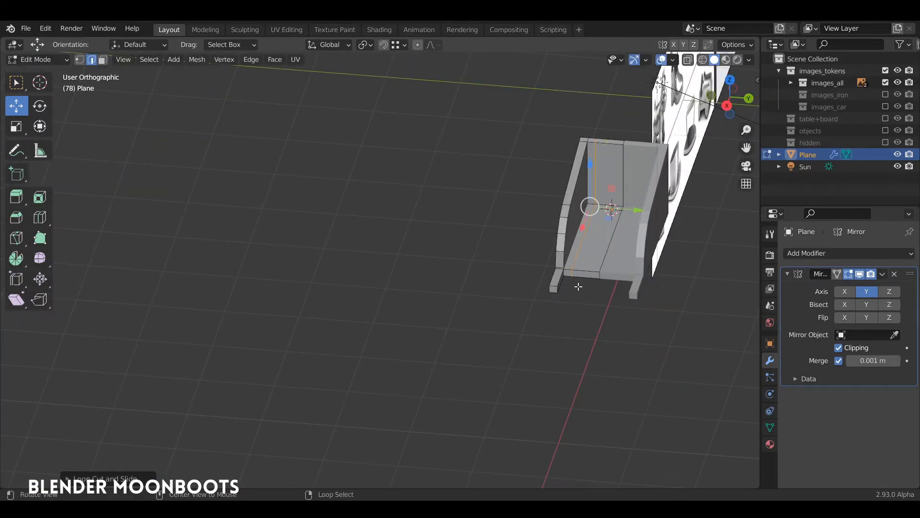
Step: Knife-cut a vertical line through the whole mesh, from the vertex where the top edge starts to curve down past the floor
middle_drag(579, 287, 662, 233)
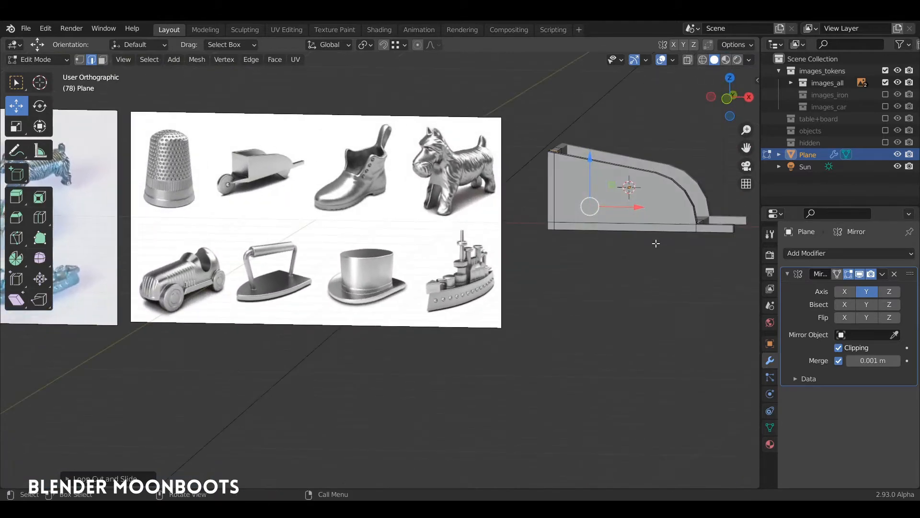
key(KP_1)
shift+middle_drag(665, 190, 485, 240)
ctrl+middle_drag(503, 241, 577, 182)
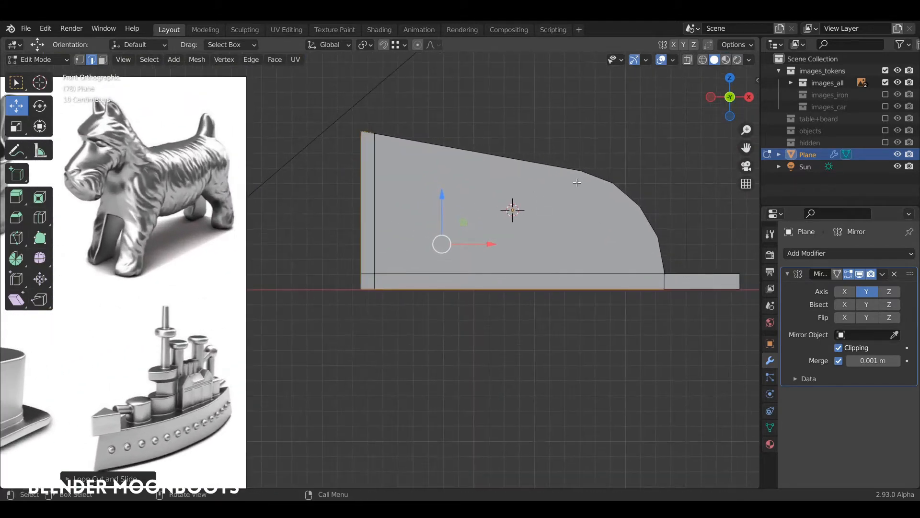
key(k)
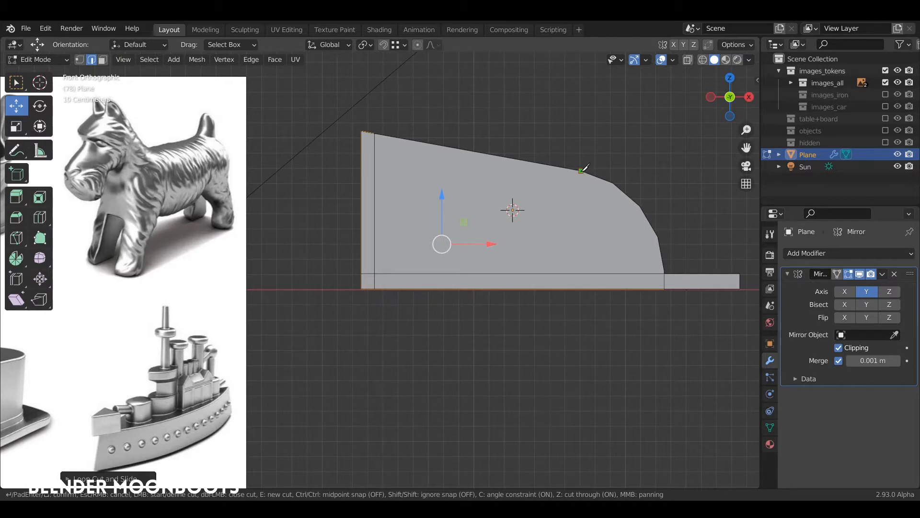
click(581, 169)
click(581, 316)
key(Return)
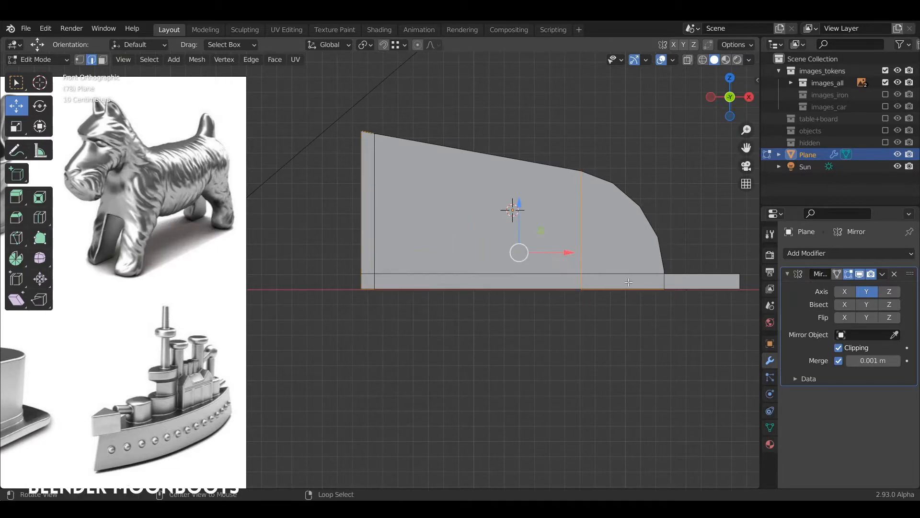
Step: Extrude the underside face of the side panel at the handle end about 0.26 m downward as a leg
middle_drag(628, 282, 603, 261)
key(3)
click(611, 262)
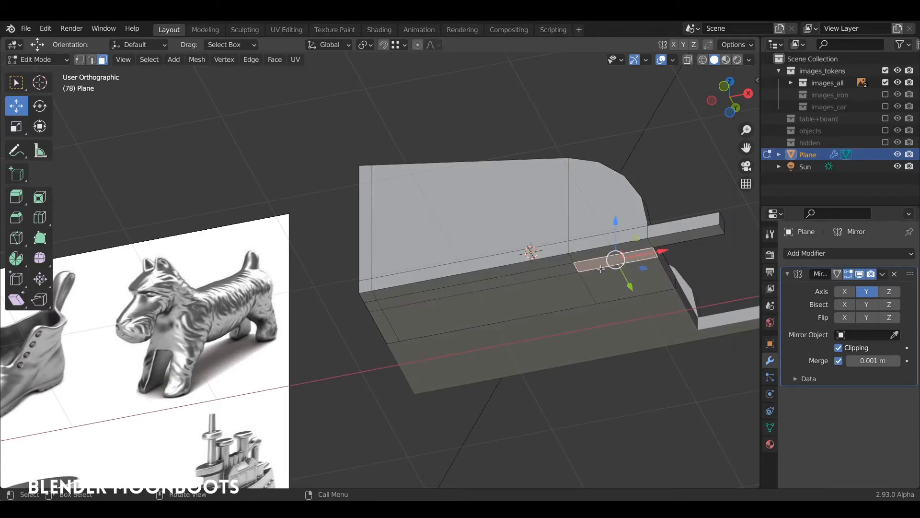
key(e)
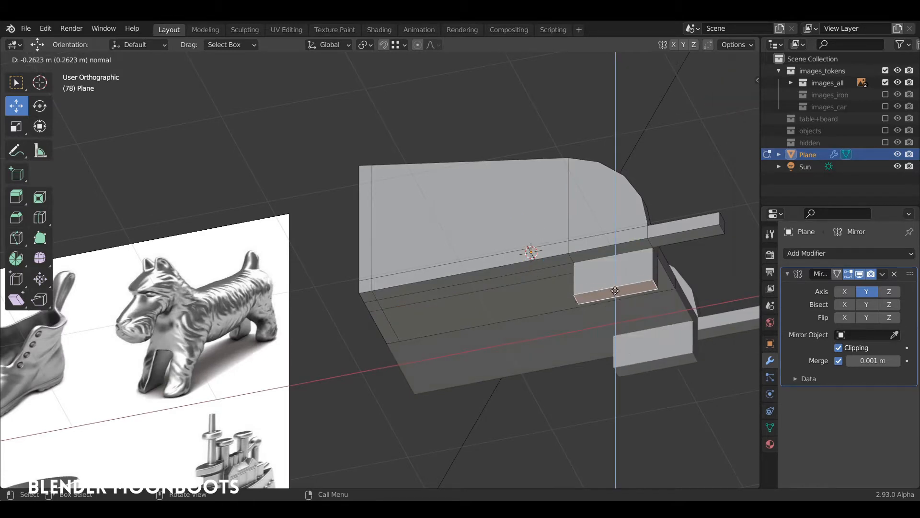
click(668, 298)
Step: Taper the leg by scaling its bottom face strongly along X, and raise that face slightly along Z
key(KP_1)
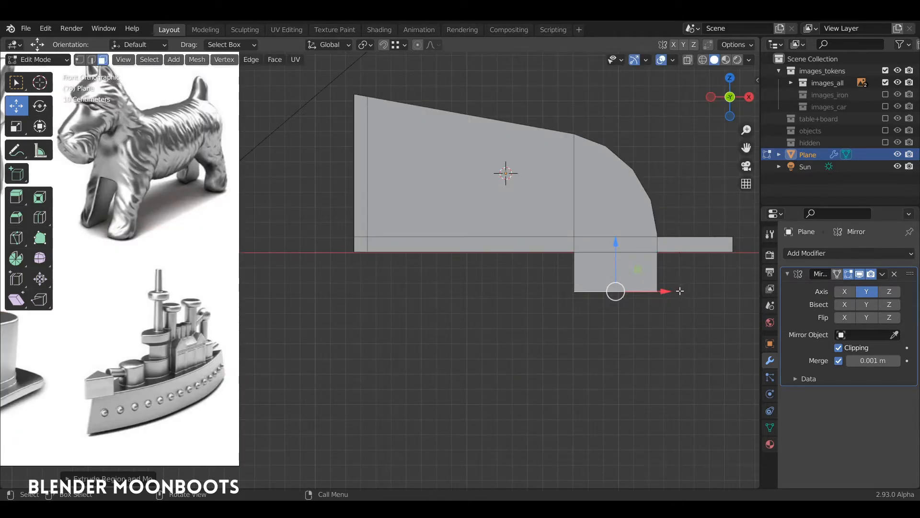
key(s)
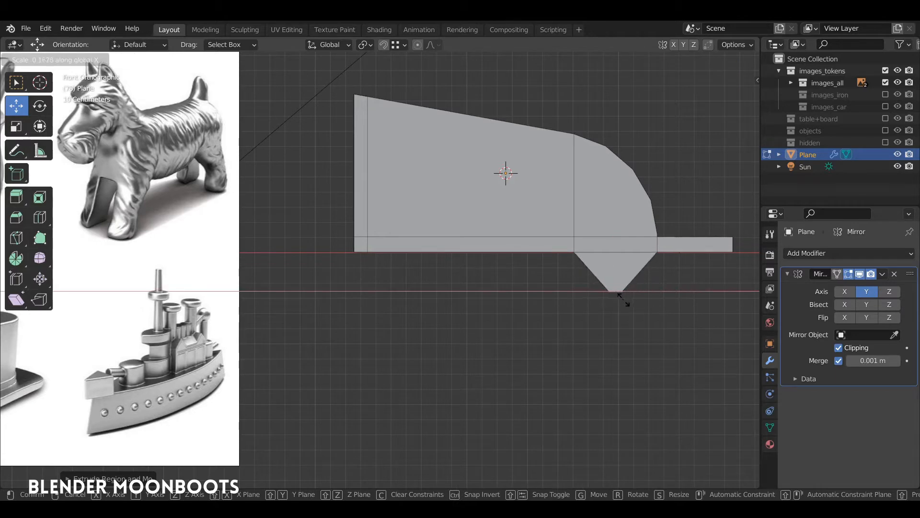
click(626, 287)
key(g)
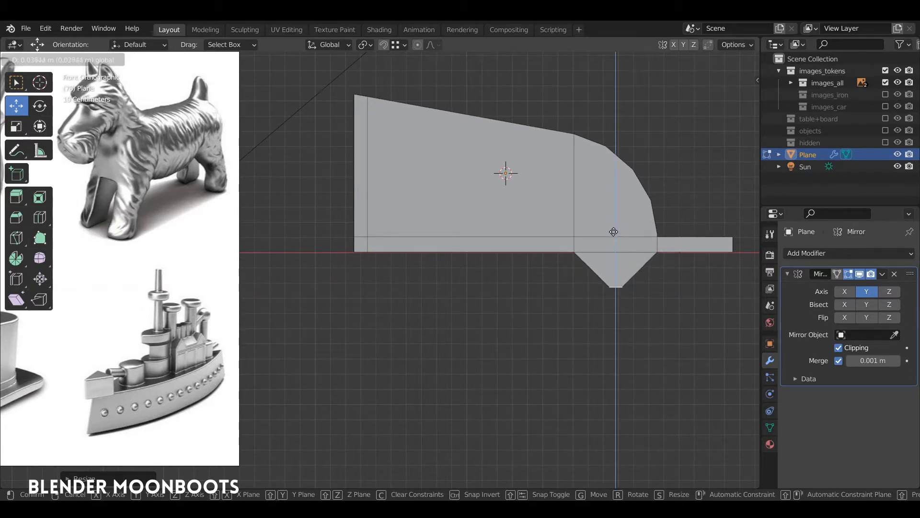
click(605, 227)
Step: Select the top vertices of the barrow's end wall through the mesh and lower them slightly to flatten the top edge's slope
ctrl+middle_drag(605, 227, 570, 270)
shift+middle_drag(479, 260, 635, 268)
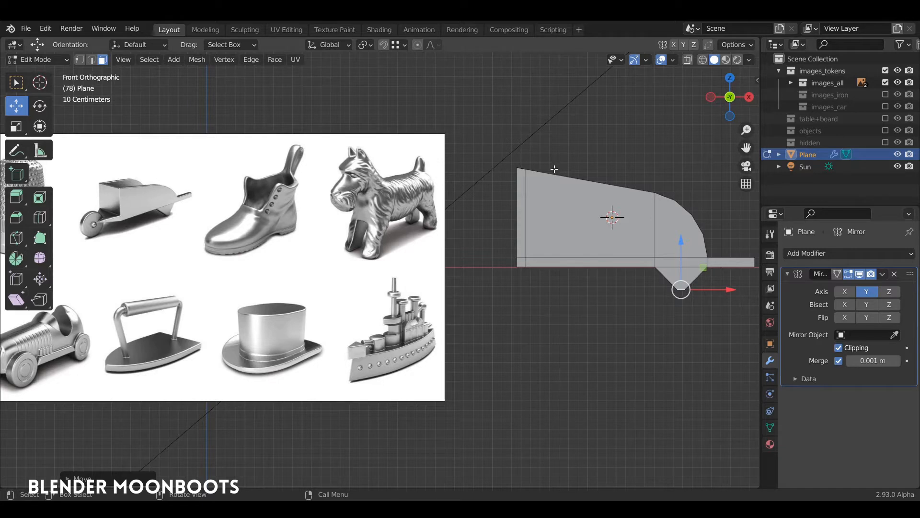
key(alt+z)
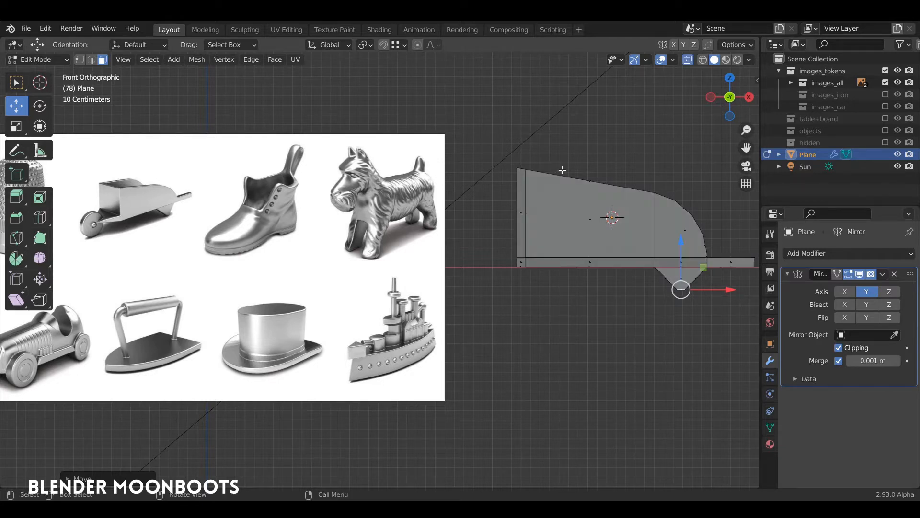
key(1)
key(alt+a)
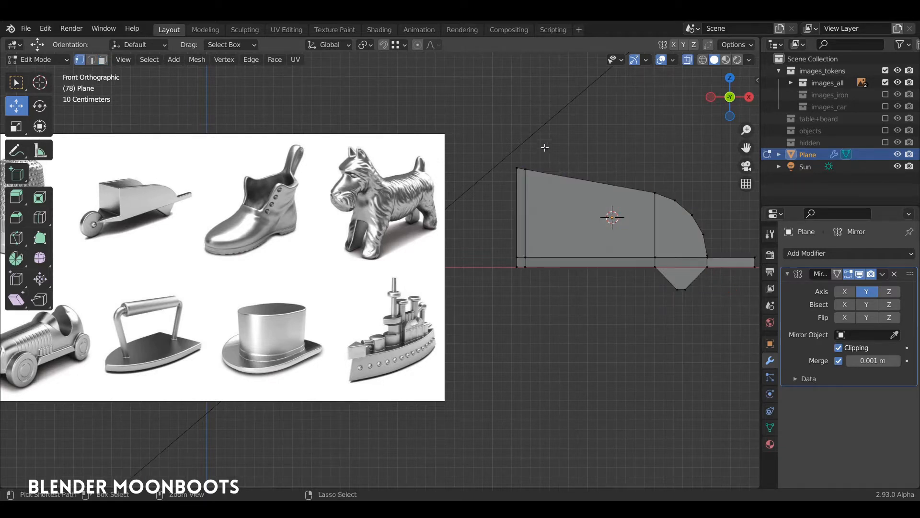
ctrl+right_drag(534, 137, 543, 134)
drag(518, 125, 516, 137)
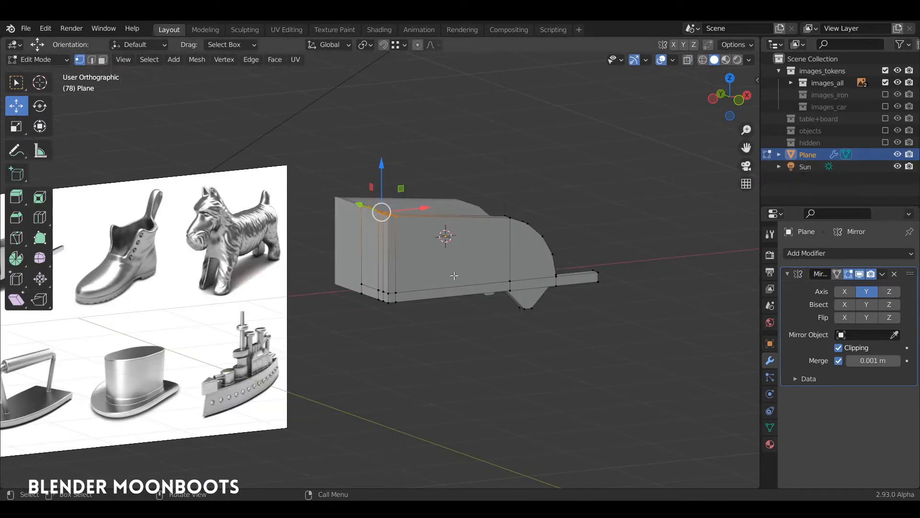
Step: Add a mesh circle with 8 vertices as the outline for the wheel
alt+drag(456, 276, 436, 290)
alt+drag(494, 338, 519, 325)
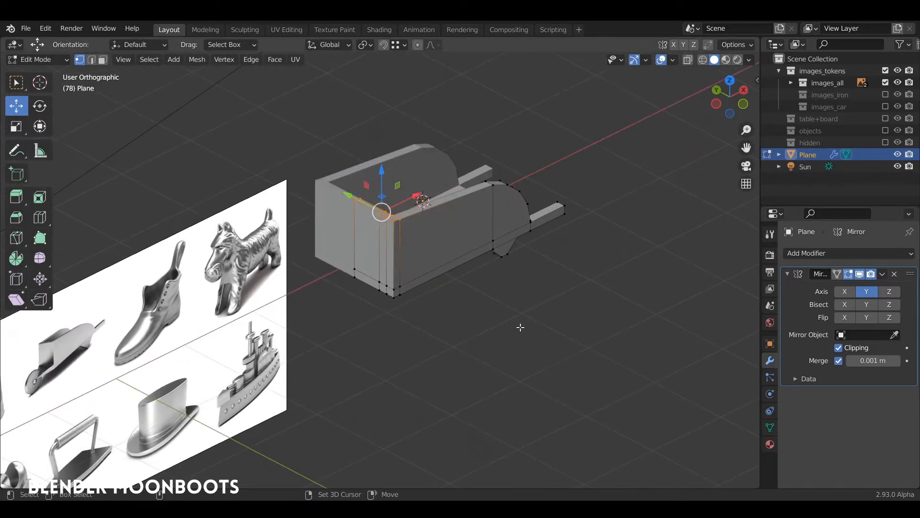
key(shift+a)
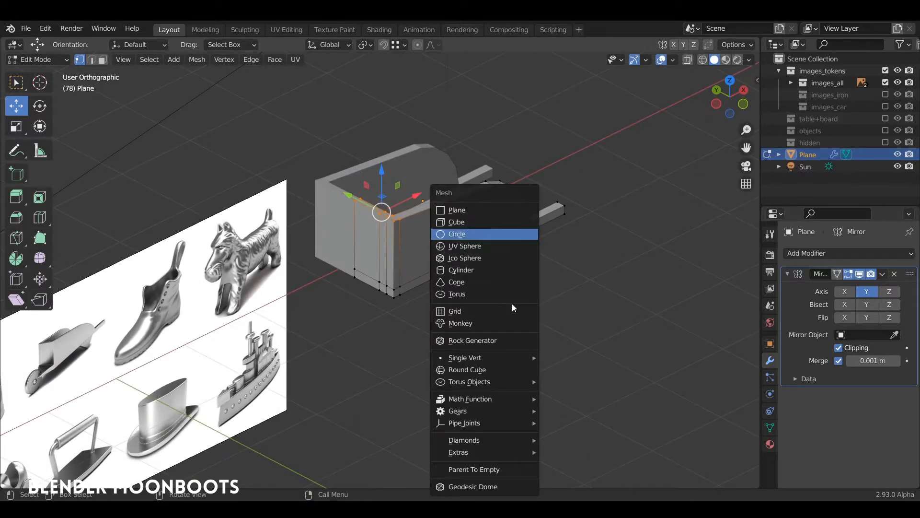
click(468, 234)
click(89, 478)
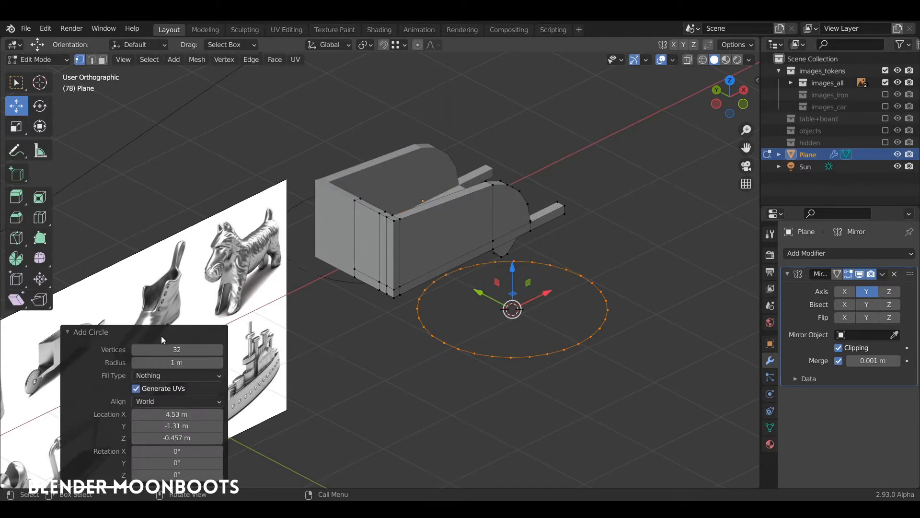
click(174, 350)
text(8)
key(Return)
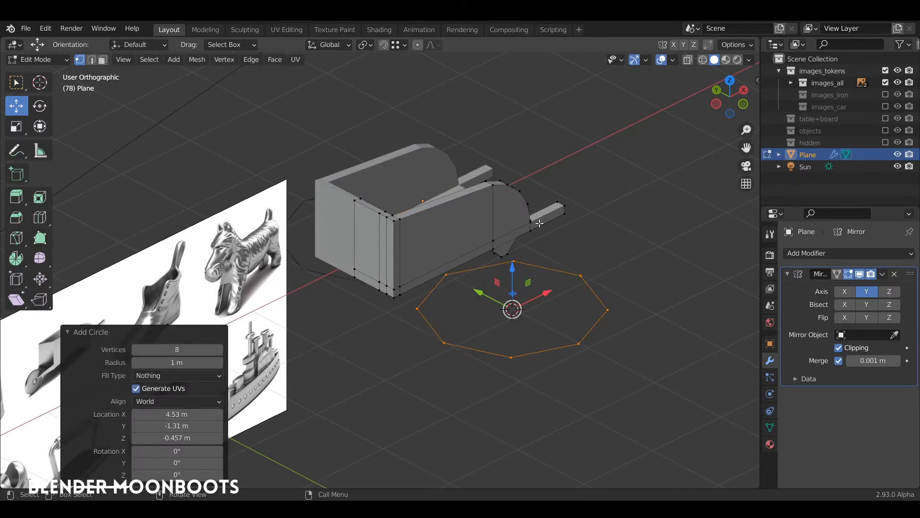
Step: Rotate the eight-sided circle 90° about the X axis so it stands upright
key(r)
key(x)
key(9)
key(0)
key(Return)
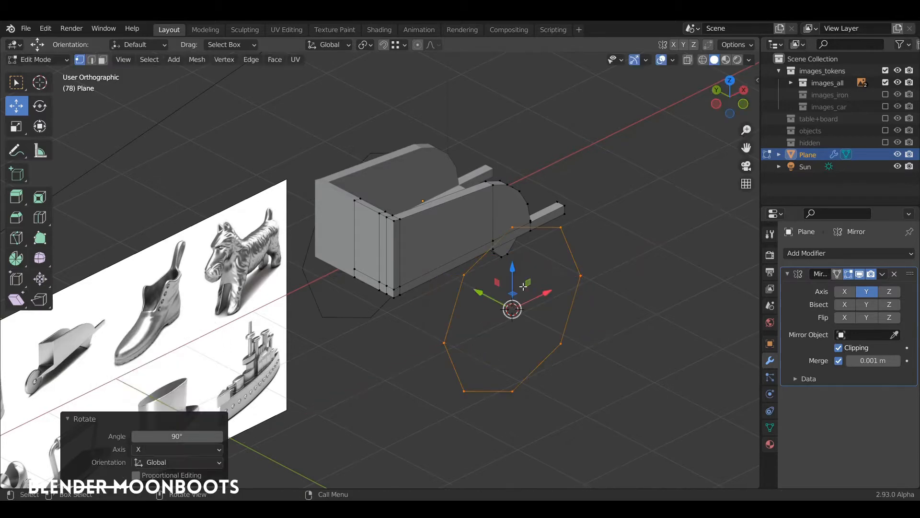
Step: Move the octagon to the lower corner of the barrow's end wall and scale it to 0.327
key(KP_1)
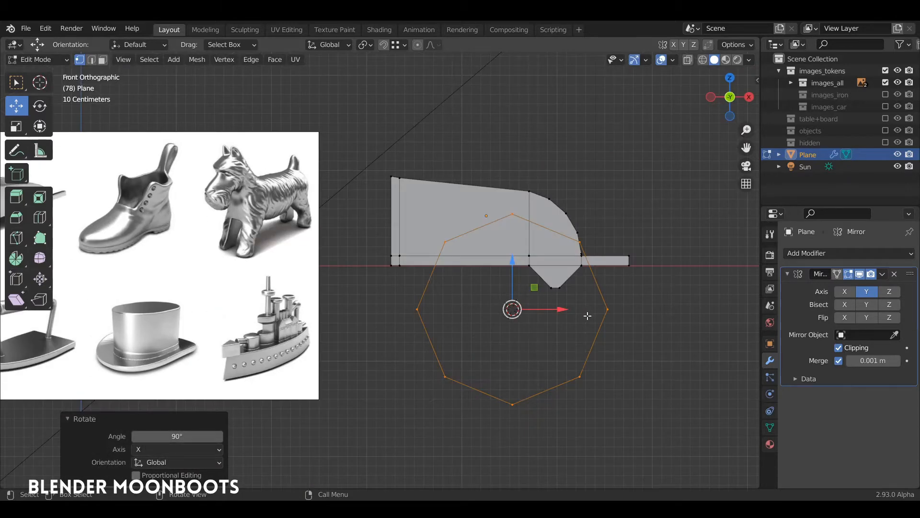
key(g)
click(483, 274)
key(s)
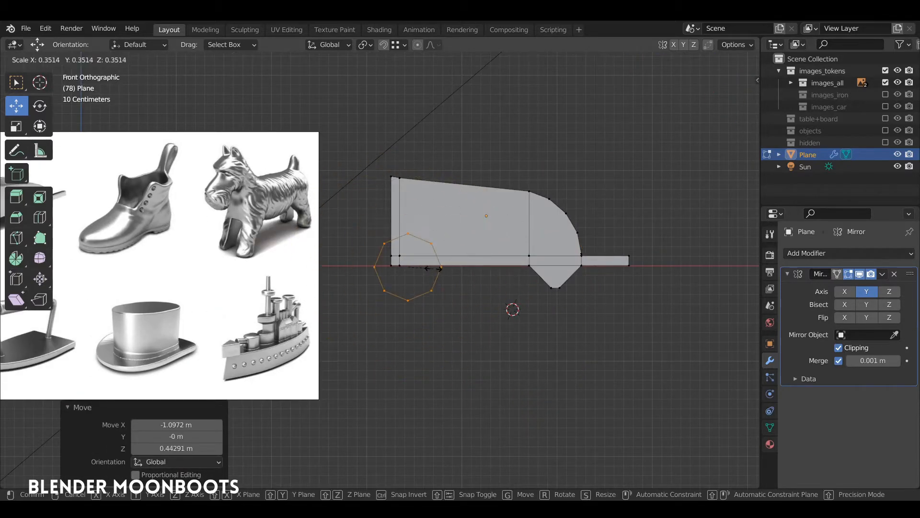
click(407, 264)
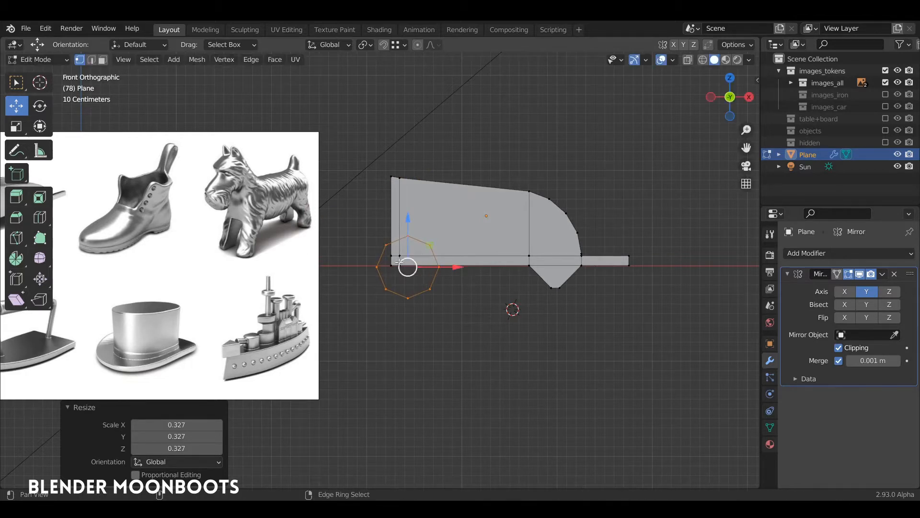
Step: Fine-tune the octagon's X and Z position so the wheel outline sits just beyond the end wall near floor height
shift+middle_drag(393, 265, 529, 259)
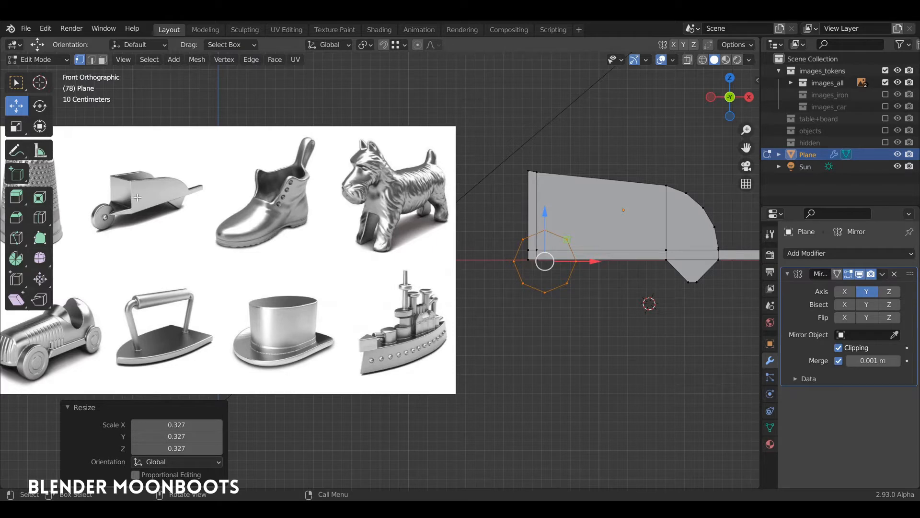
key(g)
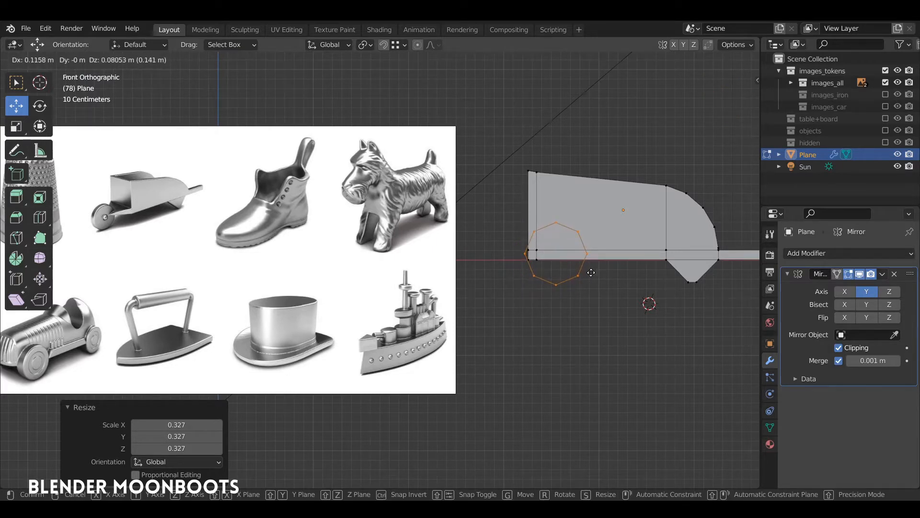
click(591, 273)
click(602, 254)
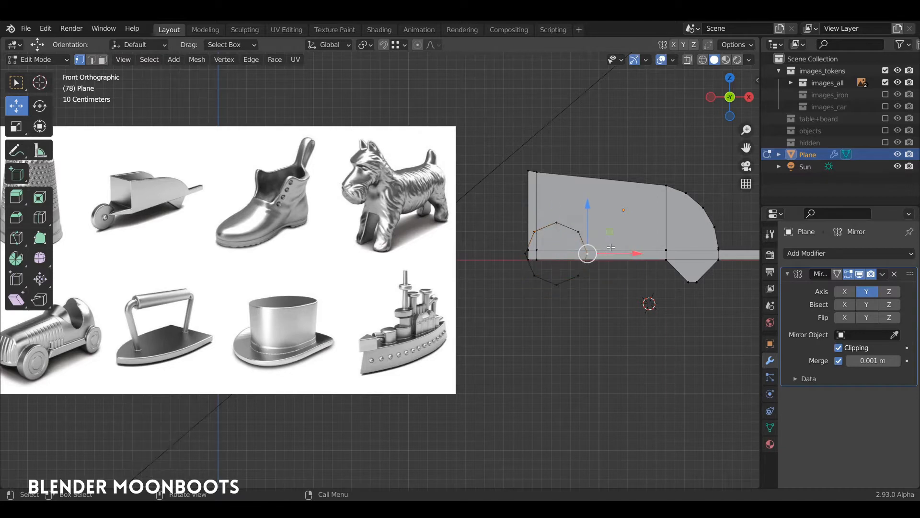
alt+click(585, 272)
drag(602, 254, 568, 239)
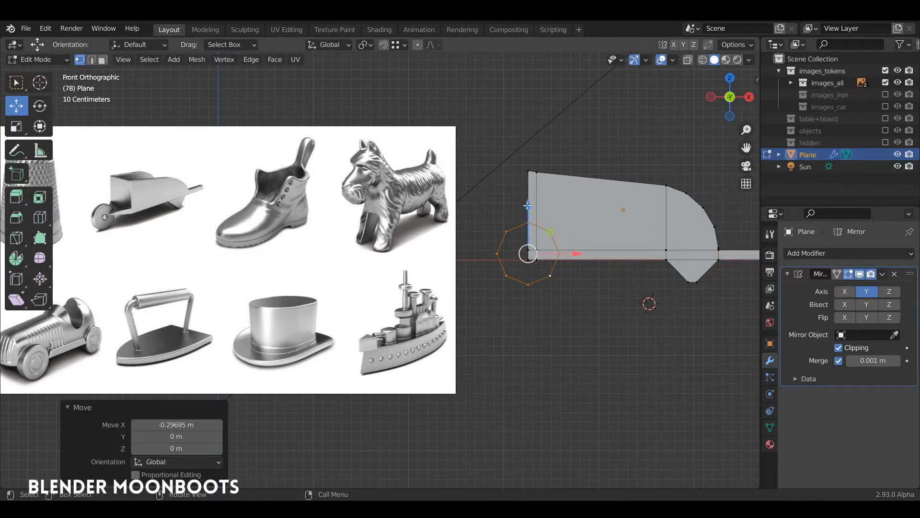
drag(527, 205, 526, 211)
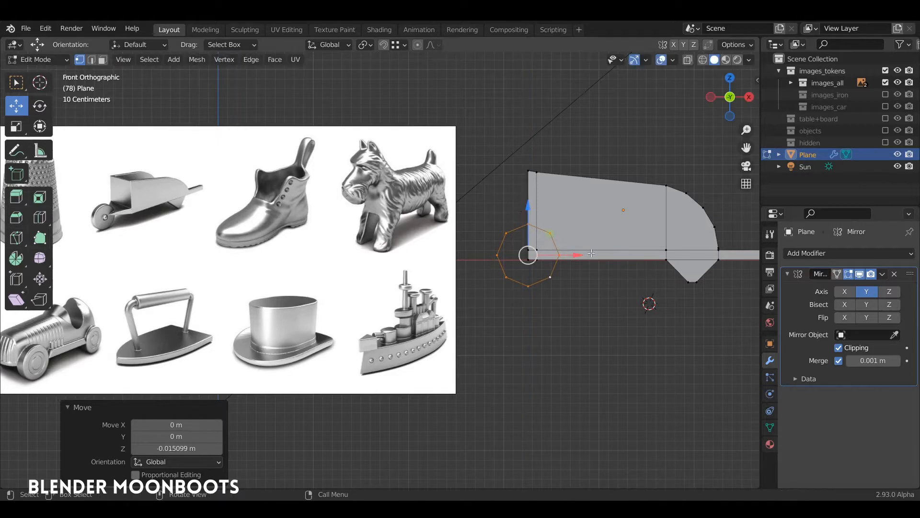
drag(574, 255, 518, 254)
Step: Move the wheel outline about 0.98 m along Y towards the mirror centre line
middle_drag(518, 253, 384, 183)
drag(372, 173, 370, 179)
middle_drag(370, 180, 437, 179)
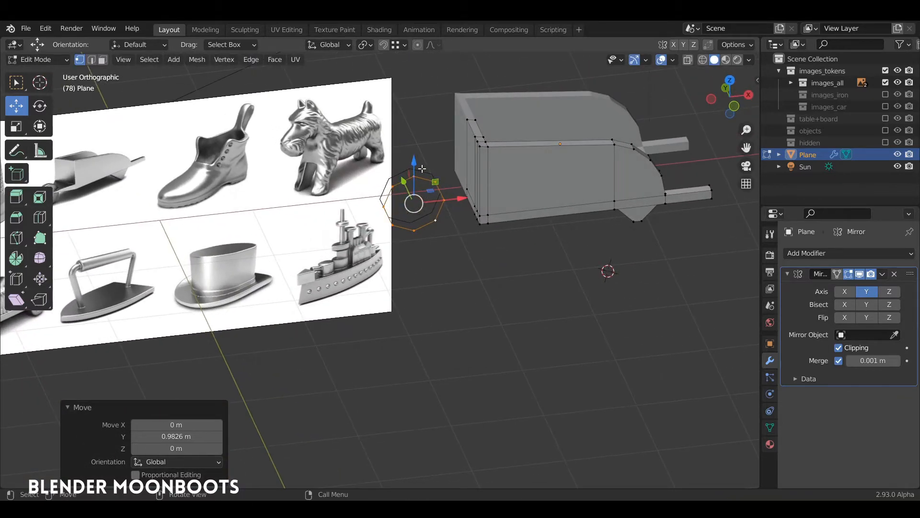
Step: Extrude the octagon in place and scale the new ring inward to about 0.28, forming the wheel's side face around a hub hole
key(e)
right_click(422, 168)
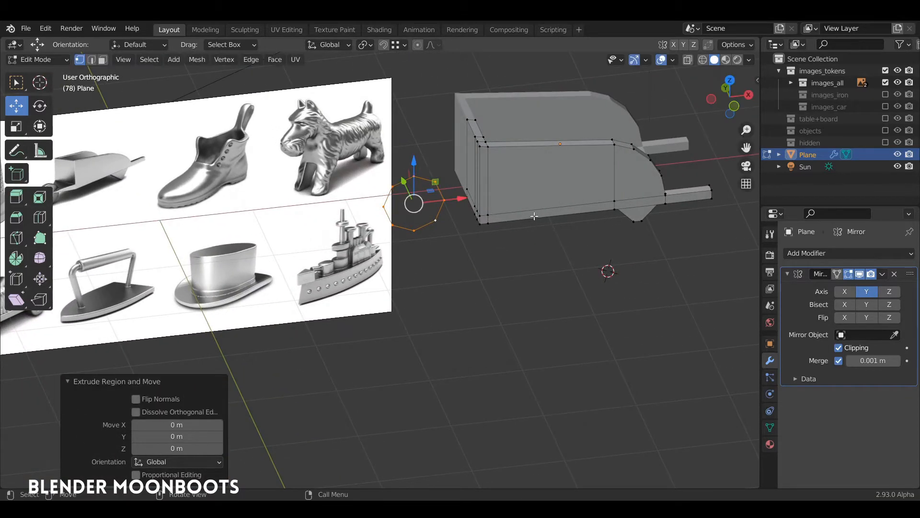
key(s)
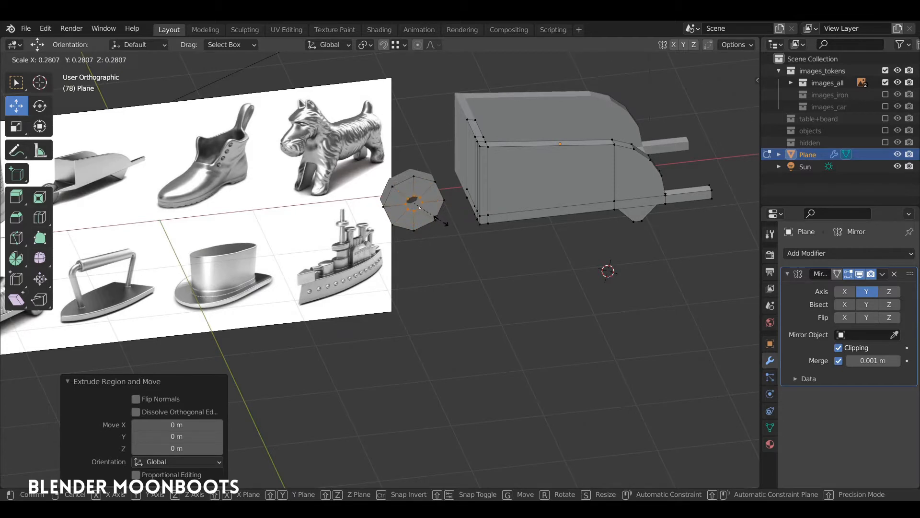
click(420, 207)
Step: Select the wheel's outer edge loop and extrude it about 0.19 m along Y to give the wheel thickness
middle_drag(421, 207, 302, 207)
click(404, 187)
key(e)
click(396, 242)
Step: Bevel the radial edge on the wheel's side face that points towards the barrow, with a width of about 0.05 m
shift+middle_drag(268, 269, 357, 332)
shift+middle_drag(300, 294, 508, 273)
shift+middle_drag(647, 232, 181, 243)
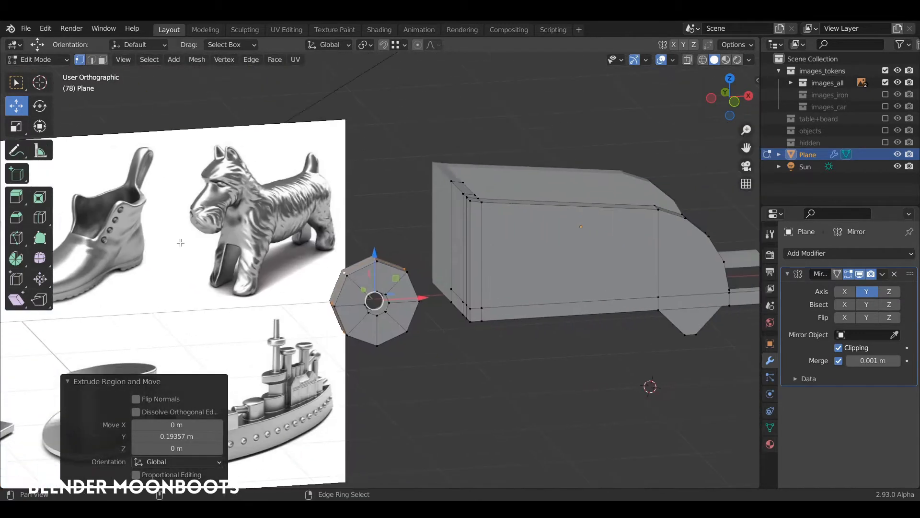
alt+drag(423, 298, 436, 316)
ctrl+alt+drag(437, 384, 443, 330)
key(2)
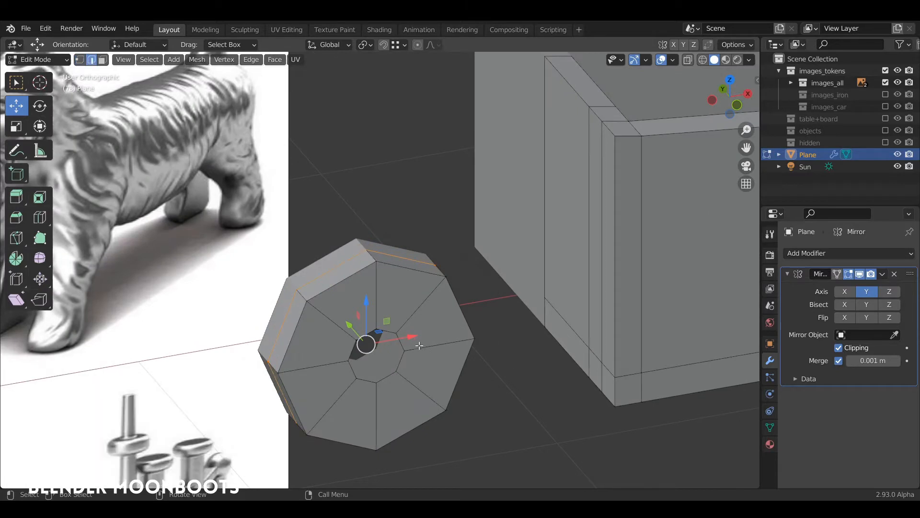
click(438, 353)
key(ctrl+b)
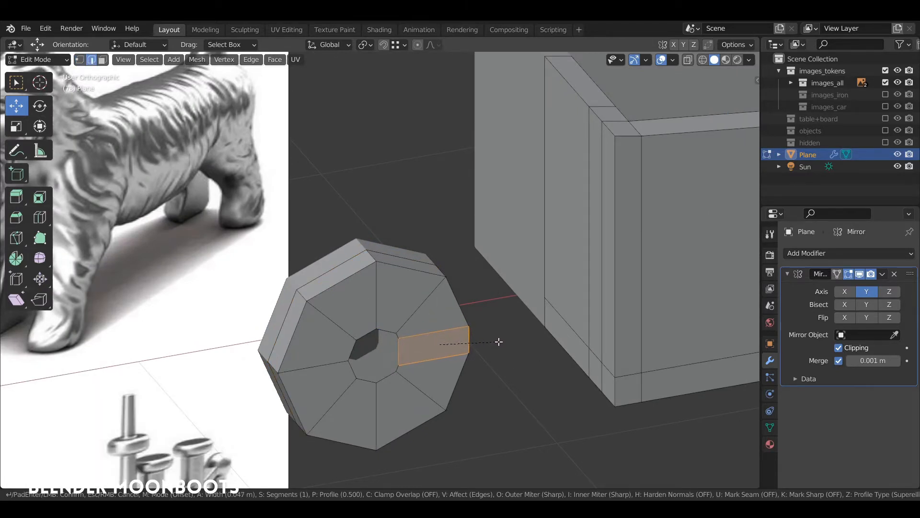
click(497, 340)
middle_drag(497, 341, 449, 325)
Step: Add a centred loop cut around the wheel's side face, midway between the hub hole and the rim
key(ctrl+r)
click(413, 310)
right_click(407, 314)
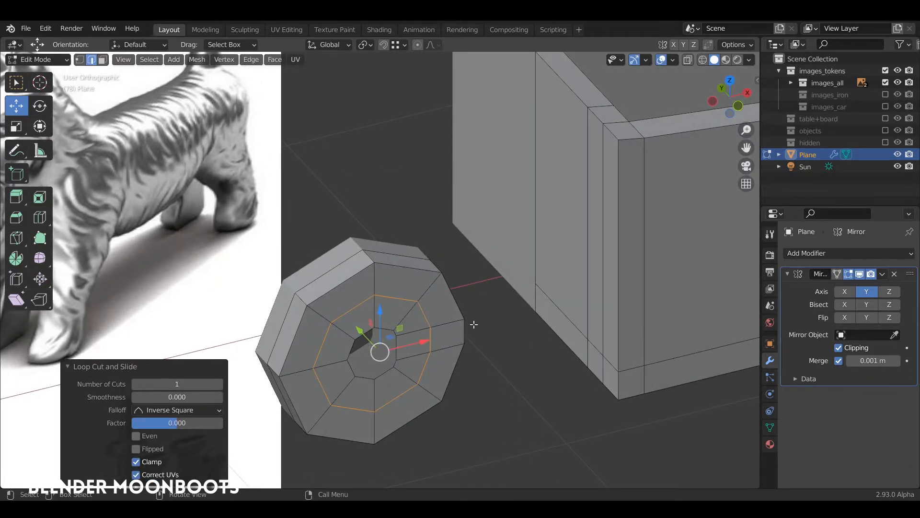
Step: Knife-cut the wheel rim from the two bevelled corners facing the barrow across to the rim's middle edge loop
key(1)
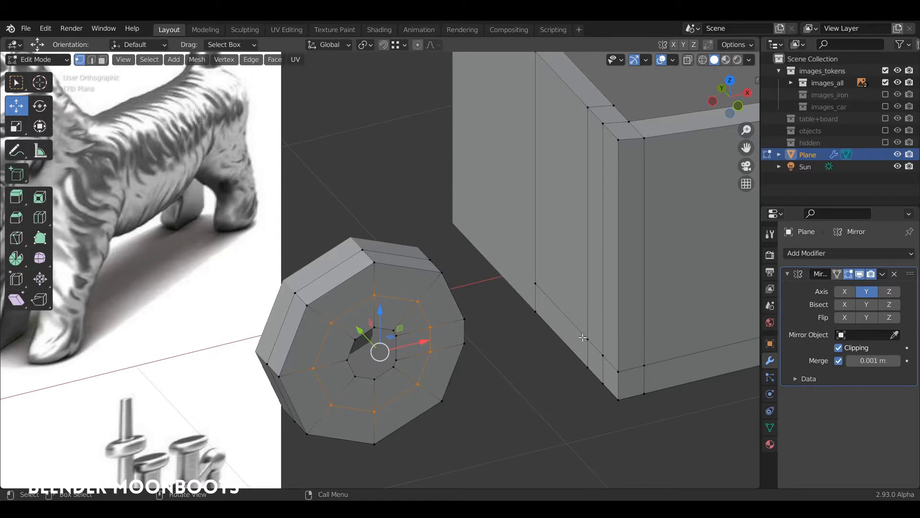
middle_drag(583, 338, 587, 295)
click(586, 353)
scroll(531, 324, up, 3)
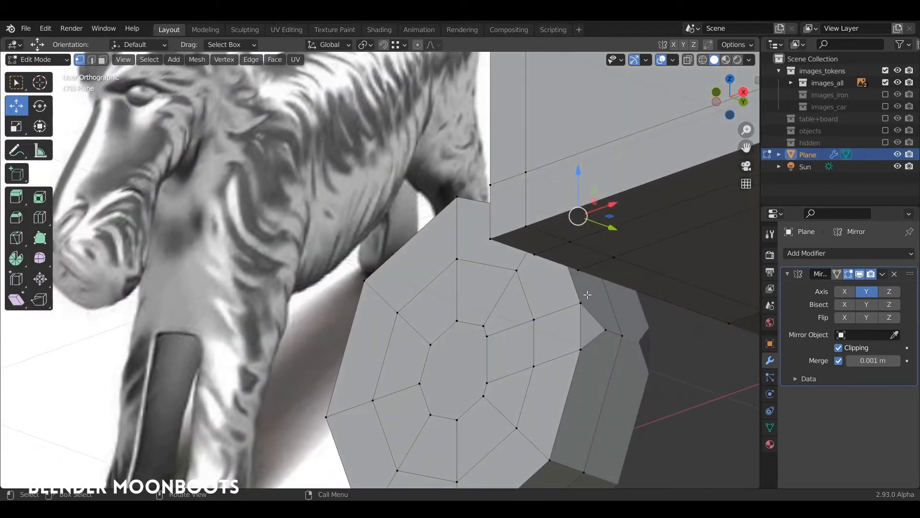
key(k)
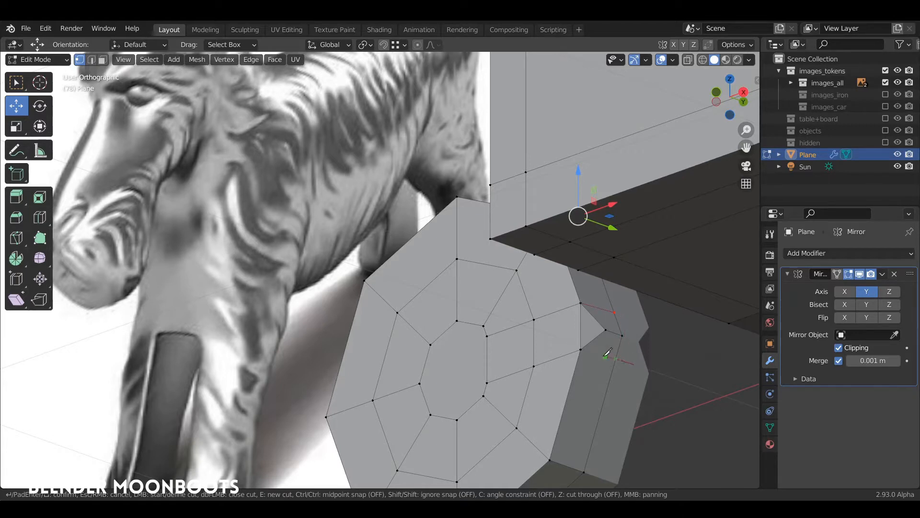
key(Return)
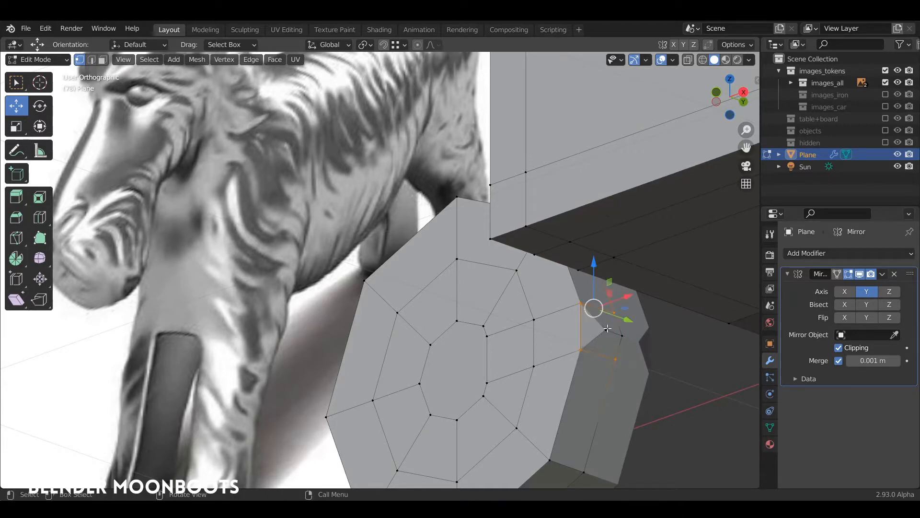
Step: Delete the leftover vertices between the new cuts on the wheel rim, opening a gap on the side facing the barrow
key(s)
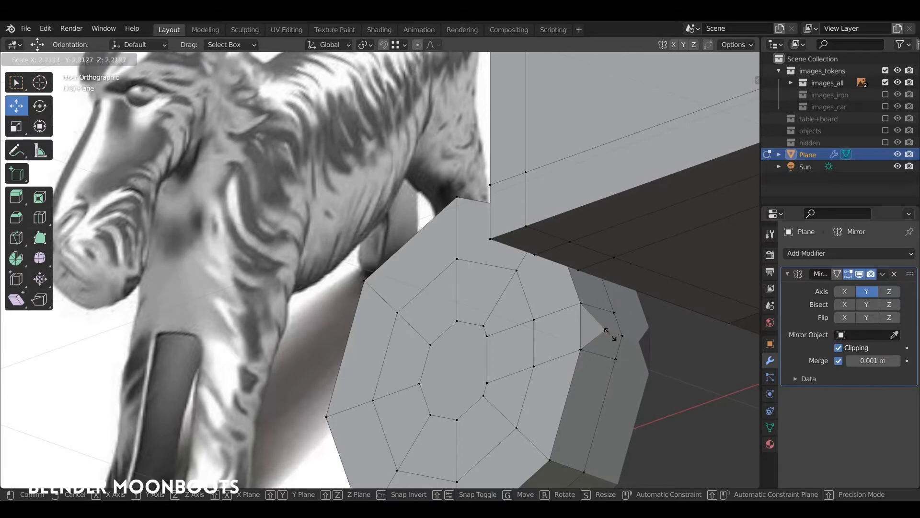
click(607, 337)
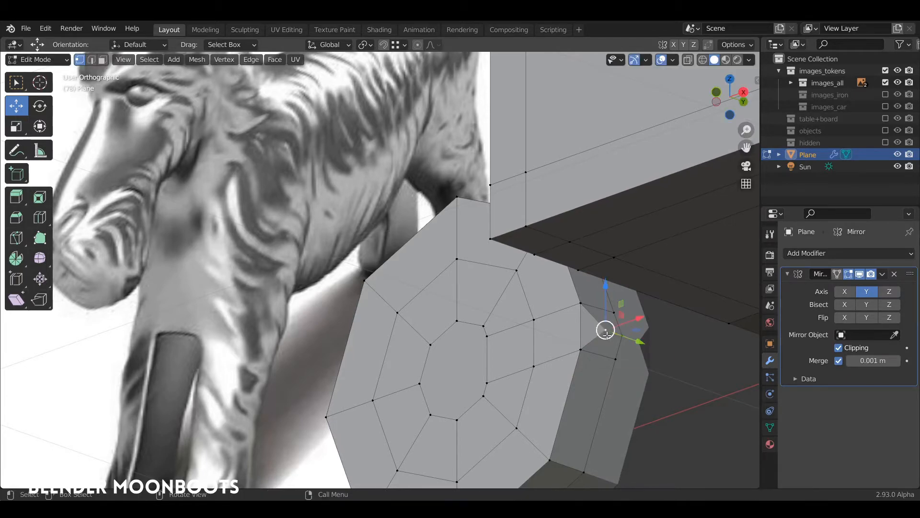
key(x)
click(594, 334)
middle_drag(593, 331, 582, 303)
key(x)
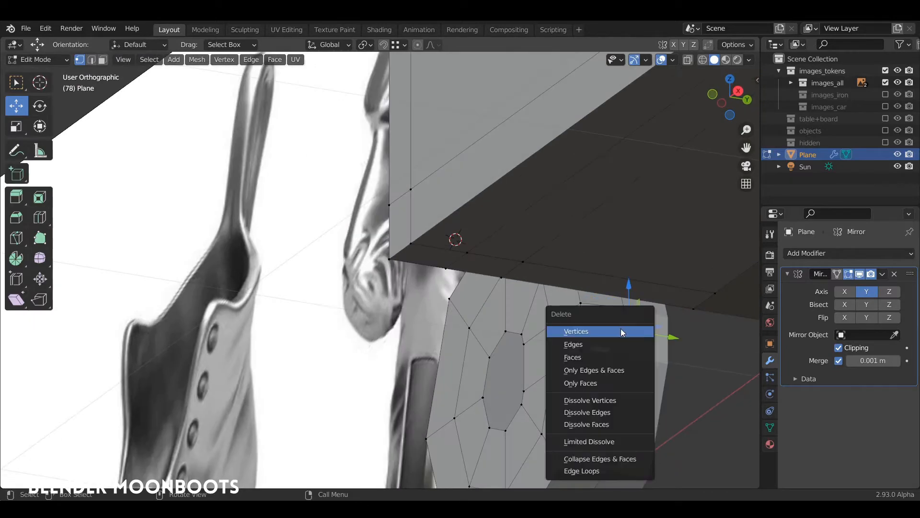
click(622, 331)
Step: Select the vertices around the wheel rim's opening and the barrow's lower front strip, and bridge them with LoopTools
shift+click(624, 355)
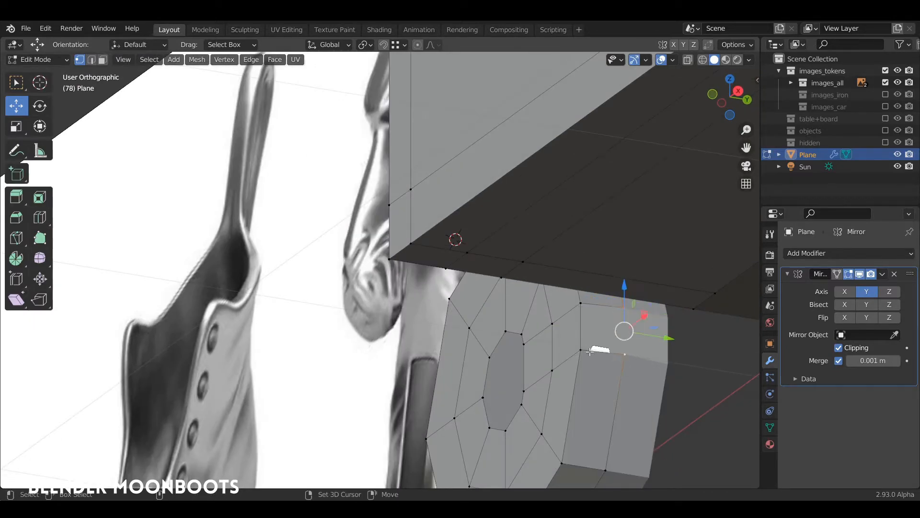
middle_drag(584, 312, 531, 331)
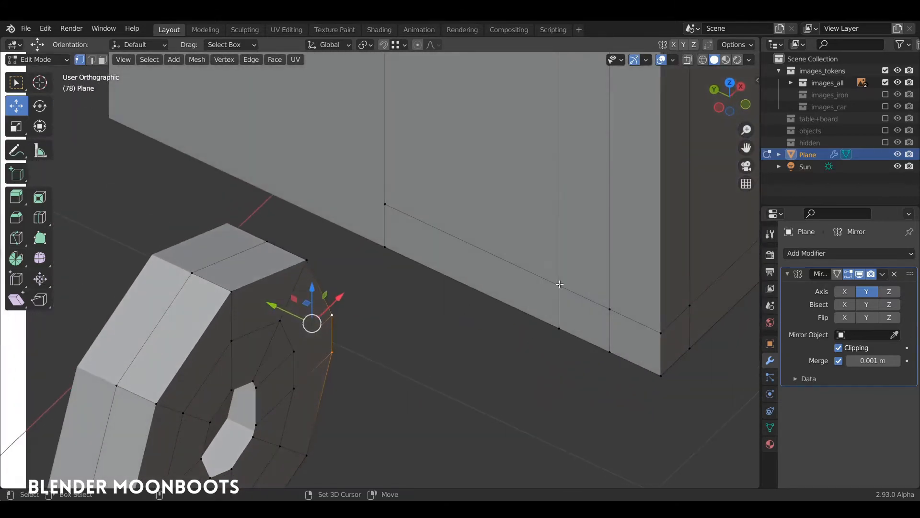
shift+click(559, 284)
shift+click(385, 205)
shift+click(385, 246)
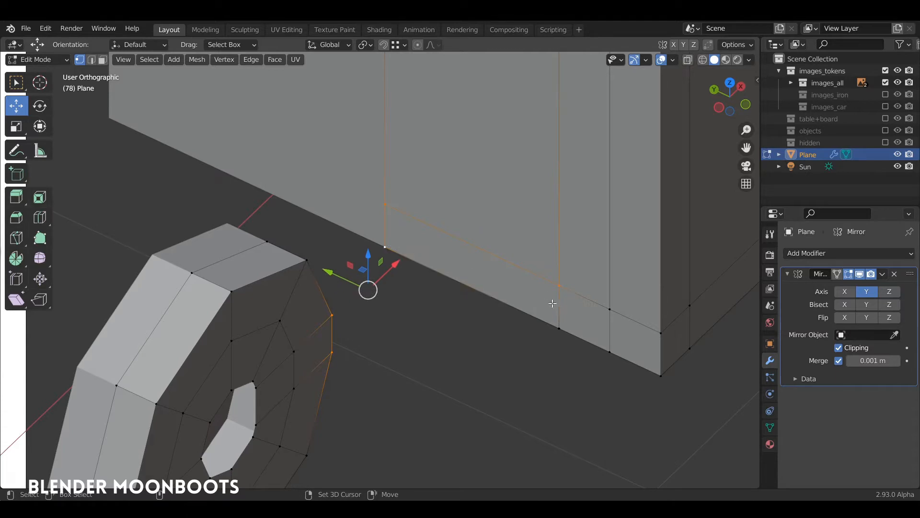
shift+click(556, 326)
shift+click(608, 307)
shift+click(607, 348)
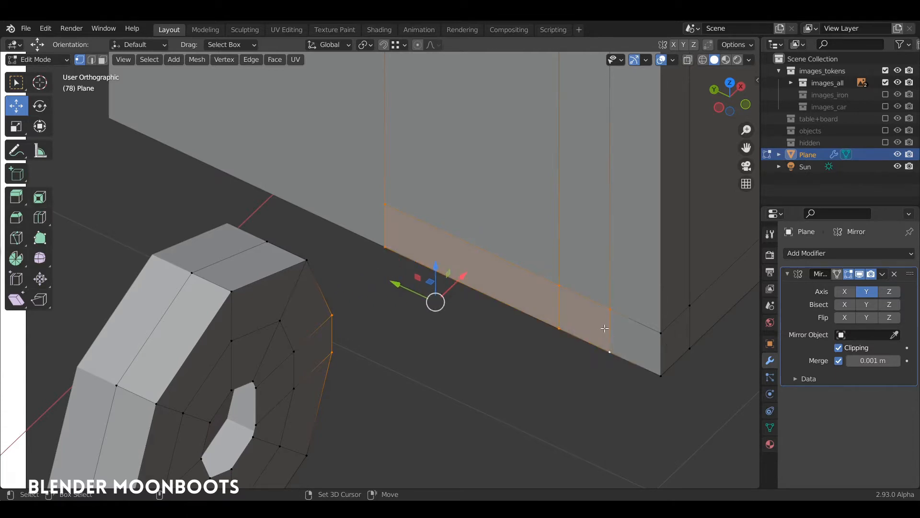
middle_drag(606, 328, 470, 280)
right_click(469, 279)
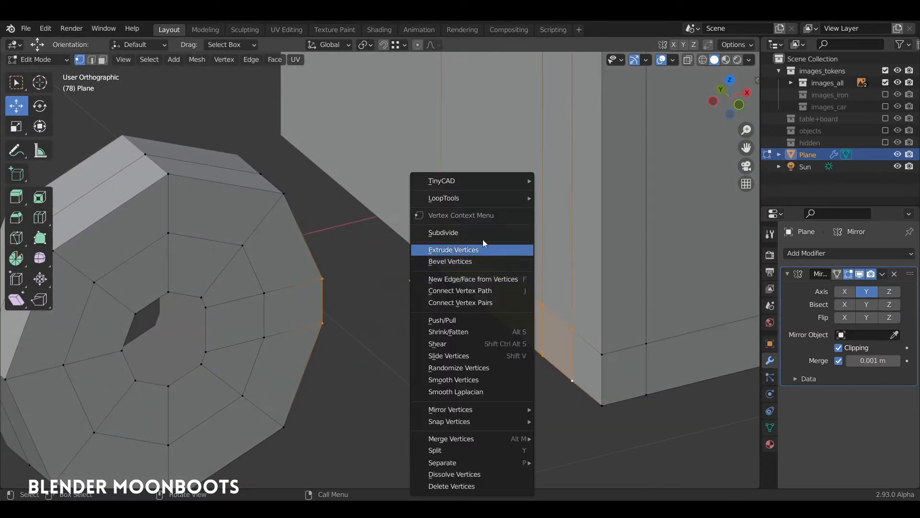
mouse_move(468, 198)
click(556, 205)
Step: Examine the bridged connection between wheel and barrow from several angles, with and without see-through display
mouse_move(555, 205)
middle_down()
mouse_move(500, 157)
mouse_move(588, 314)
mouse_move(561, 293)
mouse_move(557, 310)
mouse_move(575, 324)
mouse_move(544, 289)
middle_up()
key(alt+z)
key(alt+z)
key(alt+z)
key(3)
click(516, 326)
middle_drag(516, 323, 543, 339)
key(1)
key(alt+z)
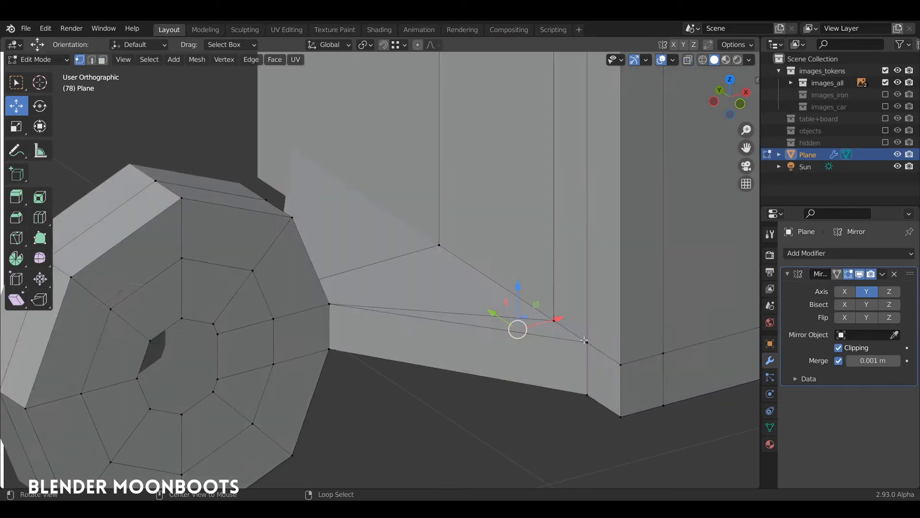
Step: Delete the bridge's outer side face together with the adjoining barrow corner face and the wheel's side face next to it
middle_drag(597, 341, 523, 356)
click(585, 355)
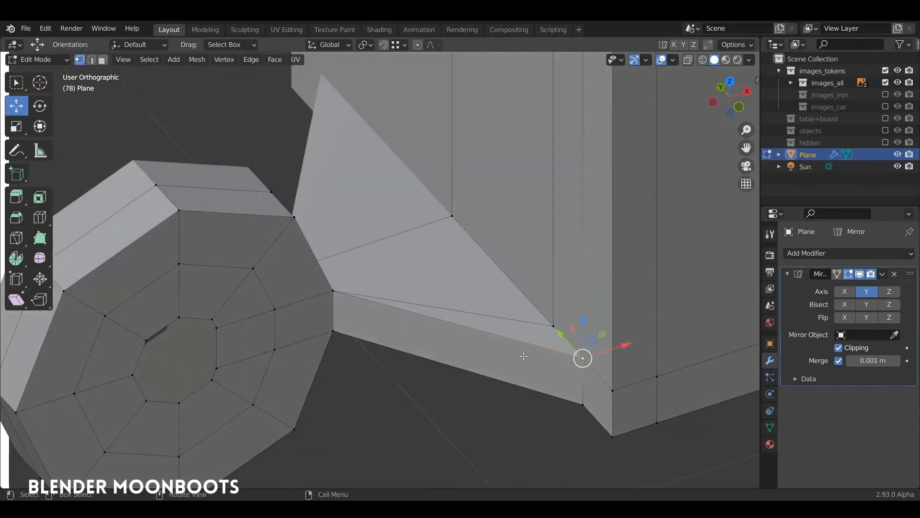
key(3)
click(472, 348)
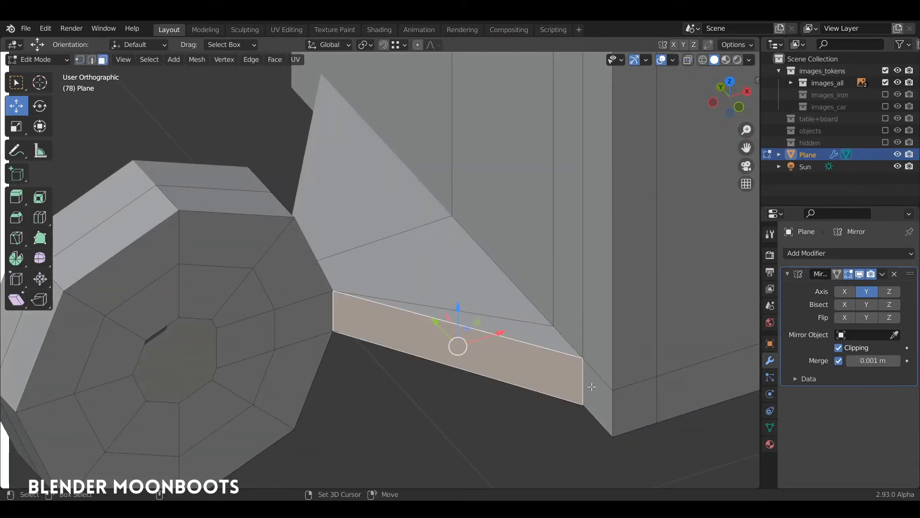
shift+click(594, 392)
shift+click(315, 331)
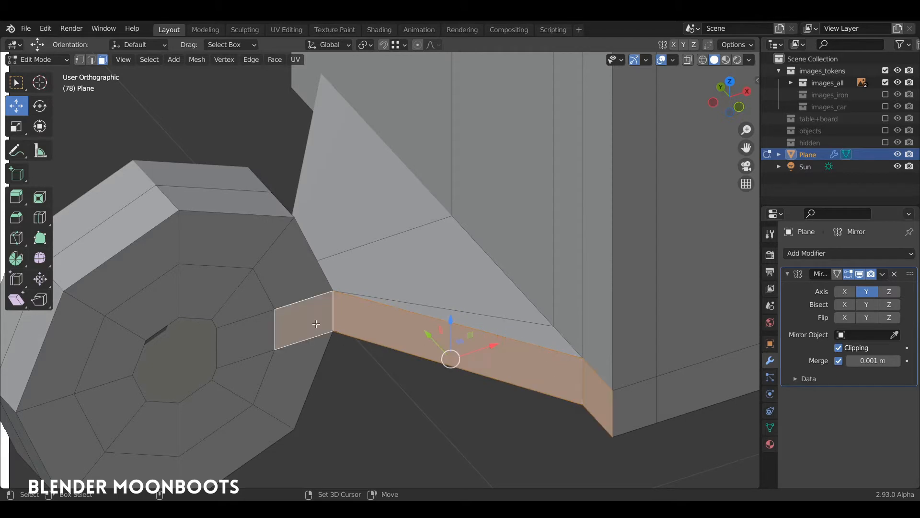
key(x)
click(294, 349)
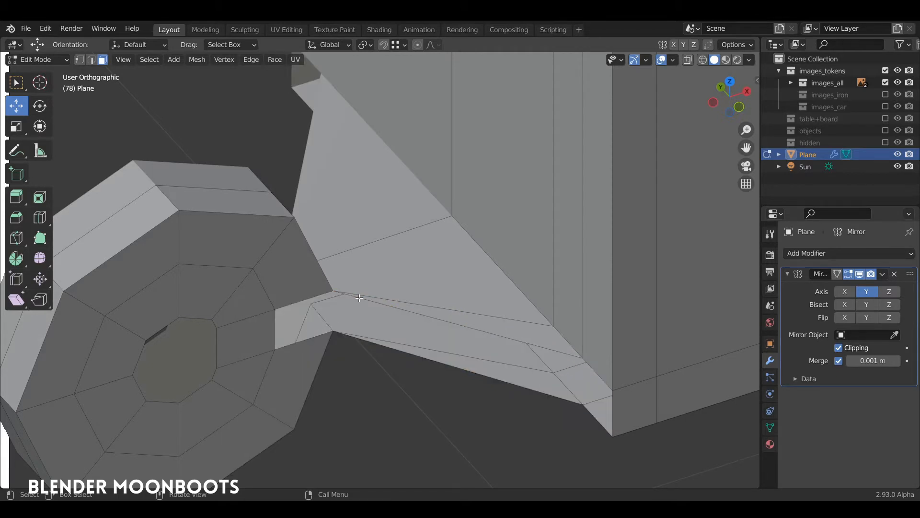
Step: Fill a new top face for the connecting arm between the wheel's middle side loop and the barrow's outer front corner
click(332, 290)
middle_drag(332, 290, 610, 340)
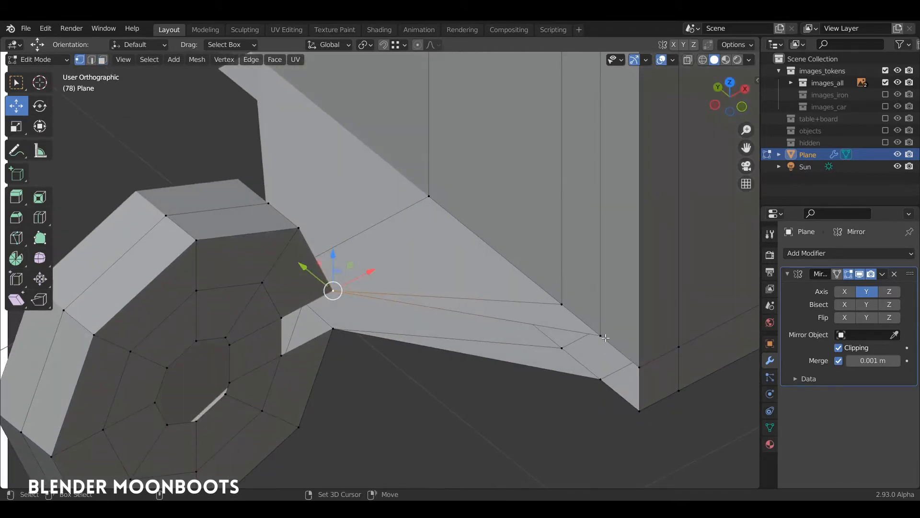
shift+click(605, 338)
shift+click(641, 370)
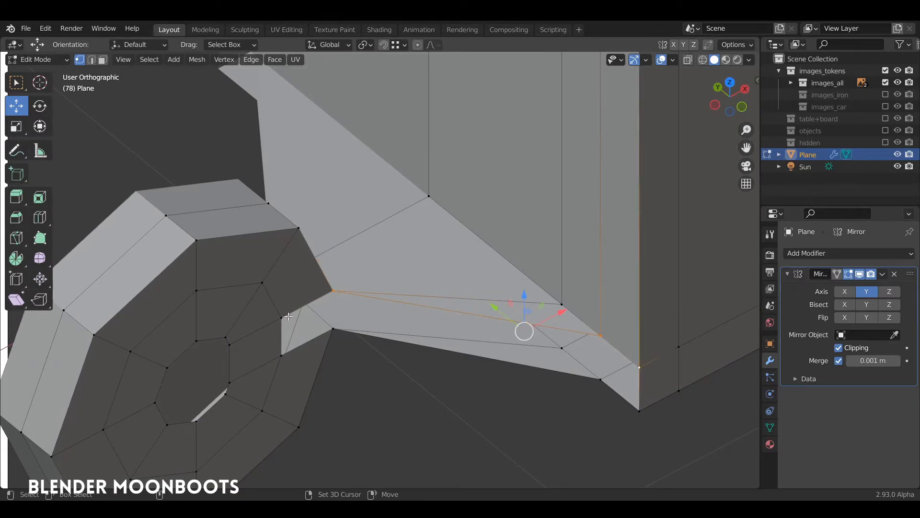
key(f)
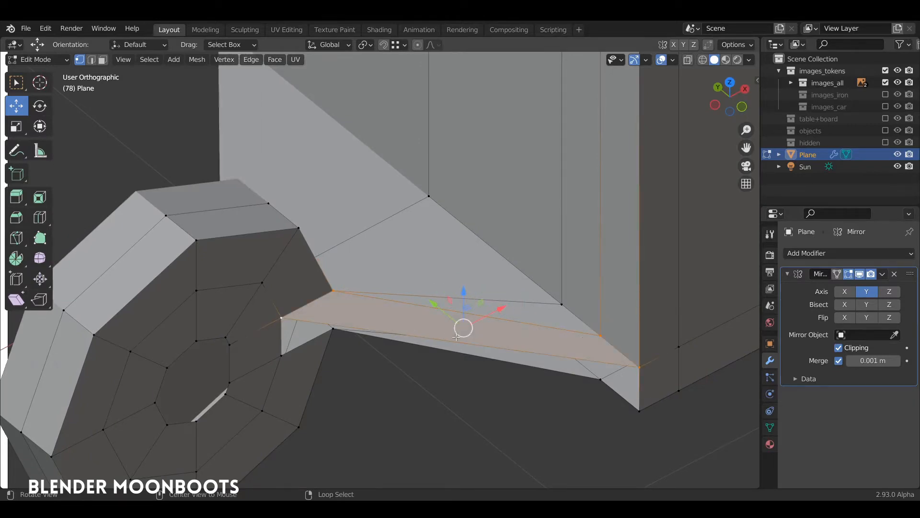
Step: Fill the underside of the connecting arm with a face between the wheel's side and the barrow's lower front corner
middle_drag(385, 327, 467, 320)
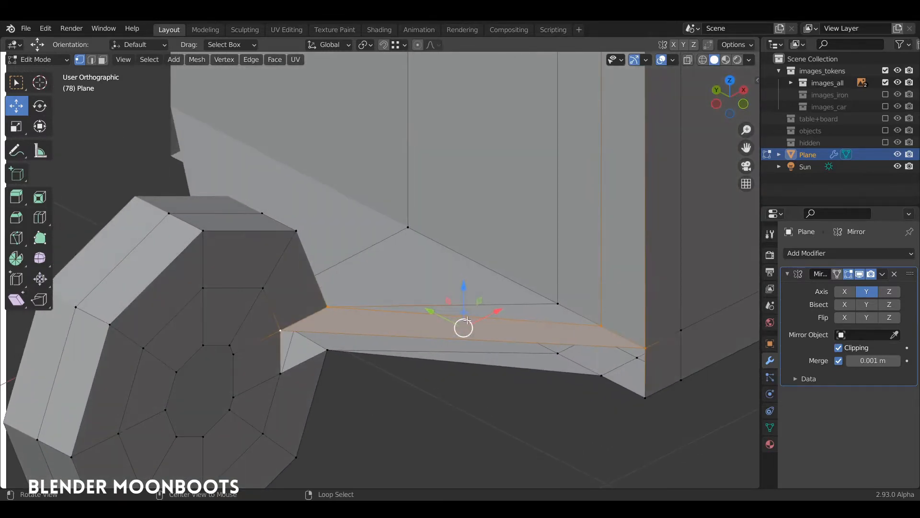
click(600, 369)
shift+click(329, 350)
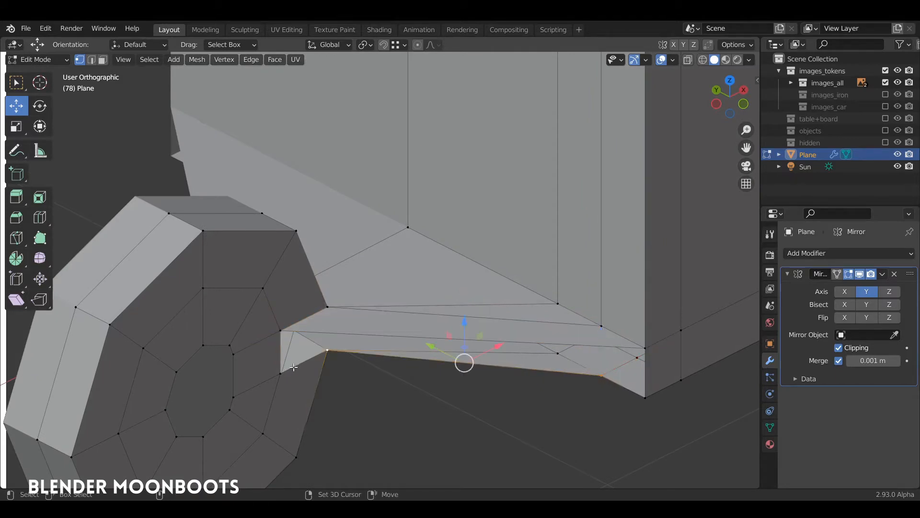
shift+click(281, 374)
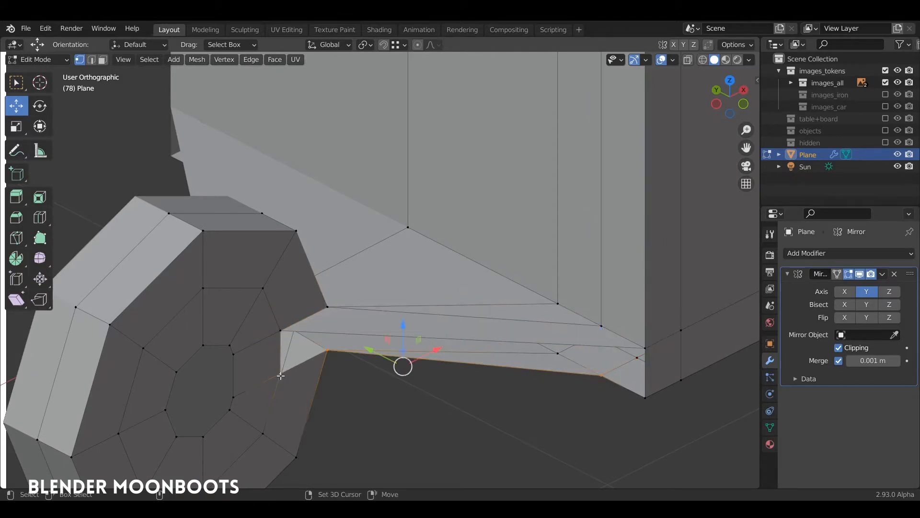
key(f)
Step: Close the connecting arm's outer side with a face across its four corner vertices
click(647, 394)
shift+click(648, 403)
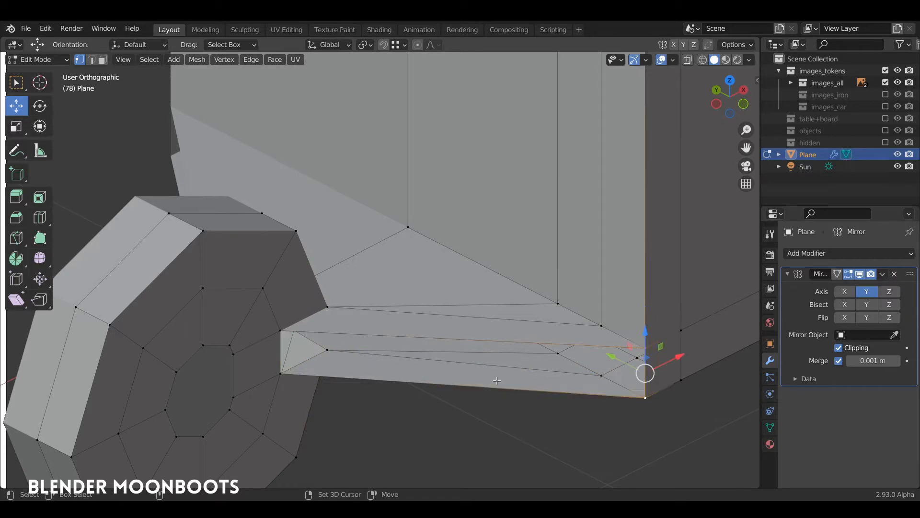
shift+click(284, 374)
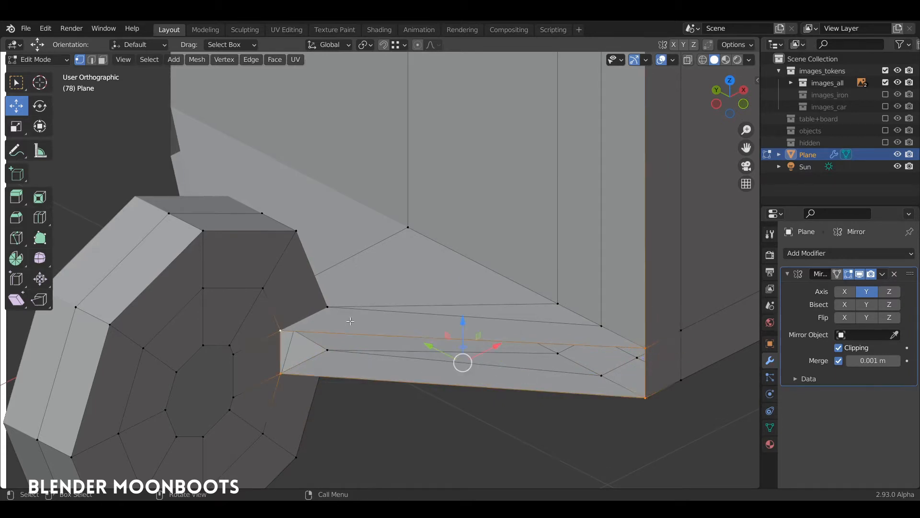
shift+click(281, 331)
Step: Scale the middle edge loop on the wheel's side face inward to about 0.698
middle_drag(281, 331, 301, 319)
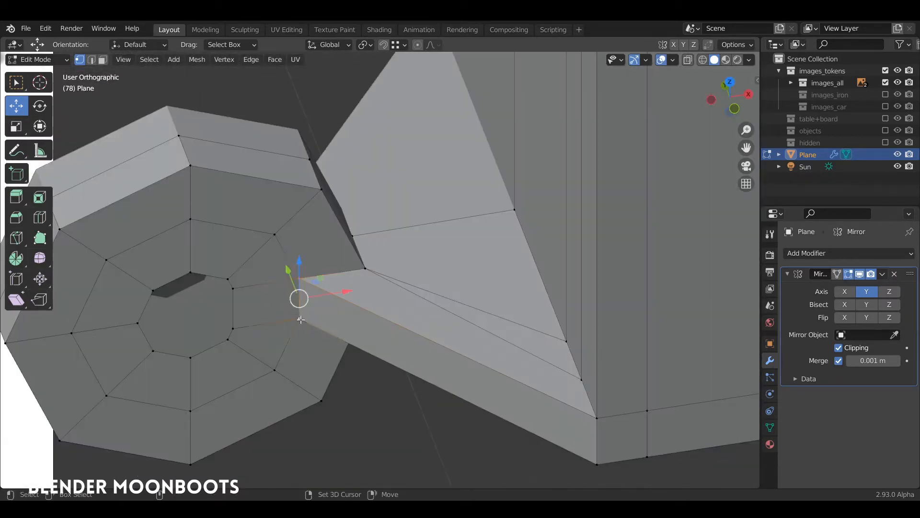
alt+click(258, 232)
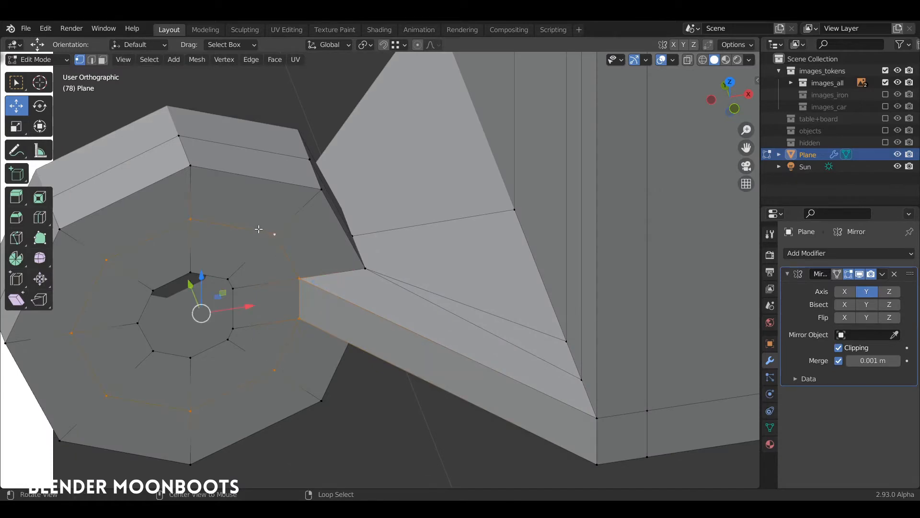
key(s)
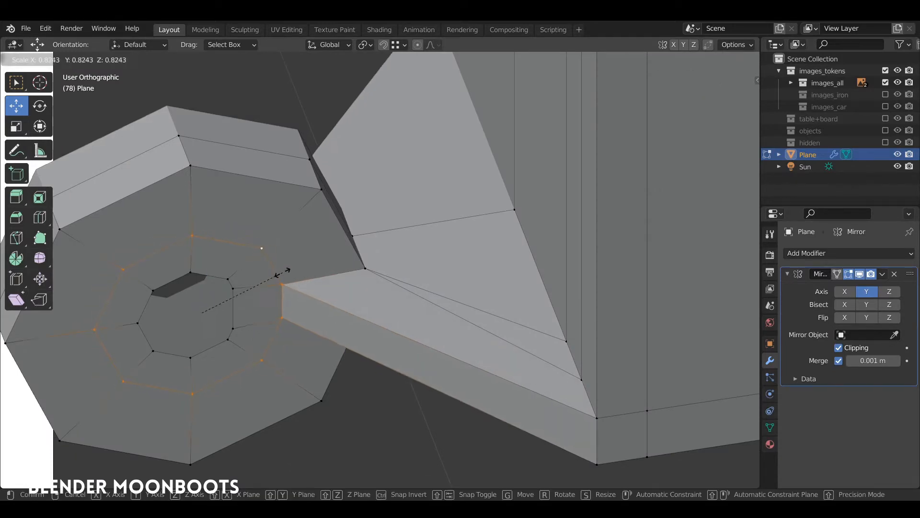
click(269, 277)
Step: Merge the two hub-hole vertices facing the connecting arm at their center
middle_drag(269, 277, 252, 241)
shift+middle_drag(237, 308, 378, 288)
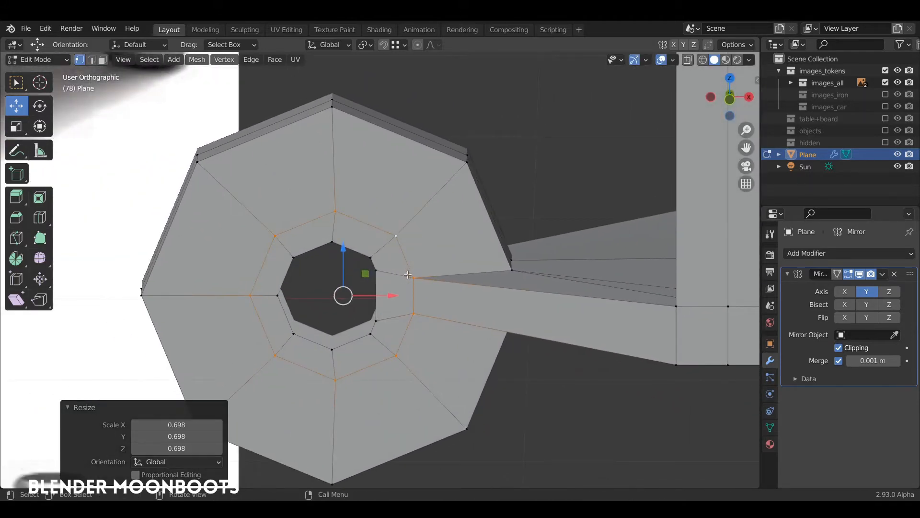
click(375, 271)
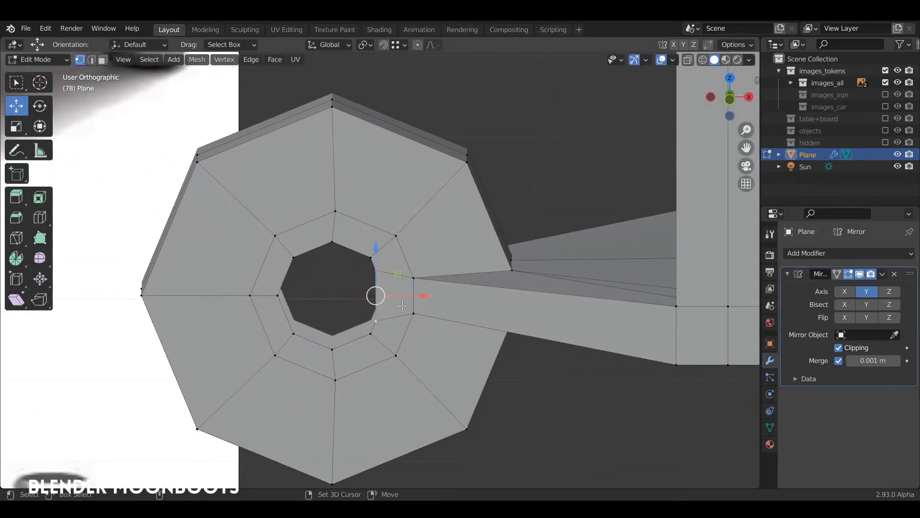
middle_drag(403, 306, 431, 312)
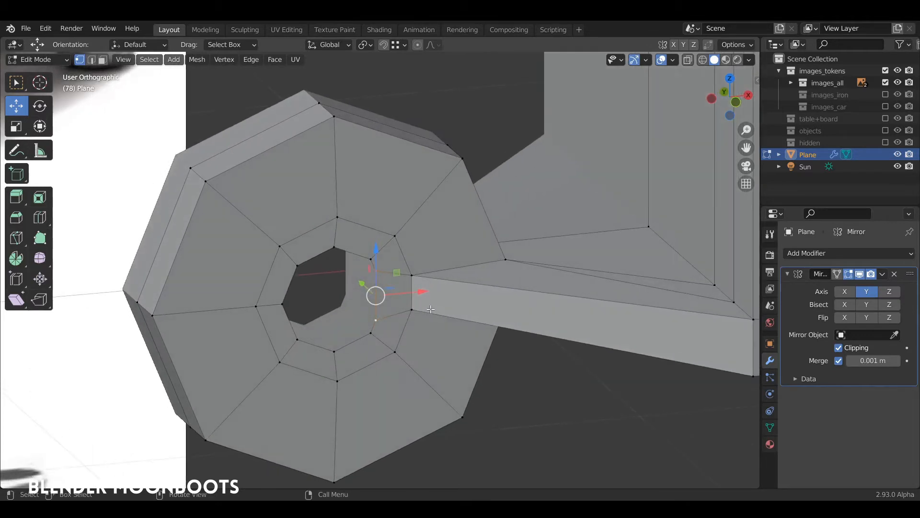
key(m)
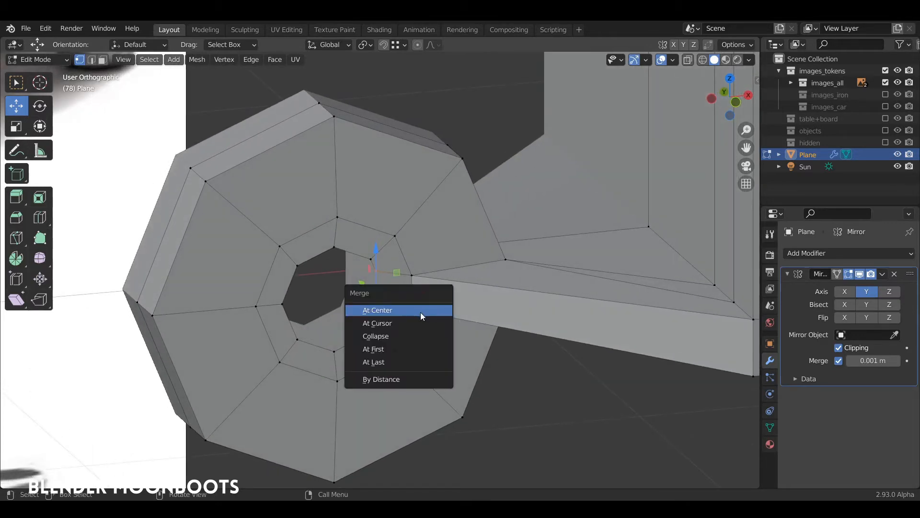
click(419, 314)
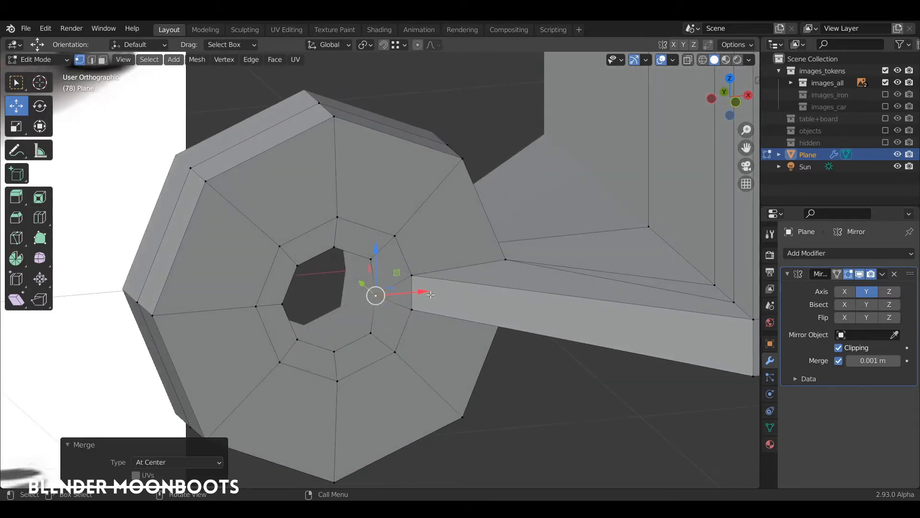
Step: Move the merged hub vertex about 0.023 m along X towards the barrow to even out the octagonal hole
key(KP_1)
key(g)
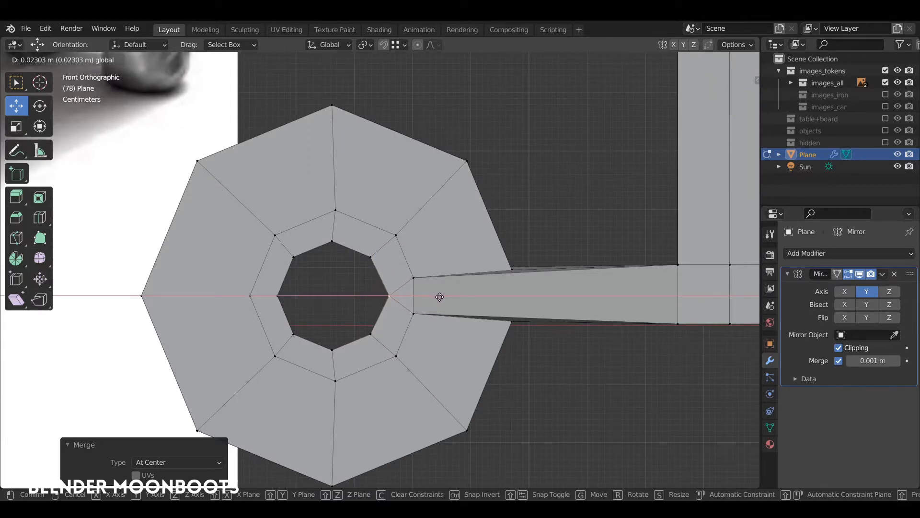
click(439, 296)
Step: Extrude the edge loop around the wheel's octagonal hub hole about 0.081 m outward along Y
alt+click(373, 272)
middle_drag(373, 272, 426, 306)
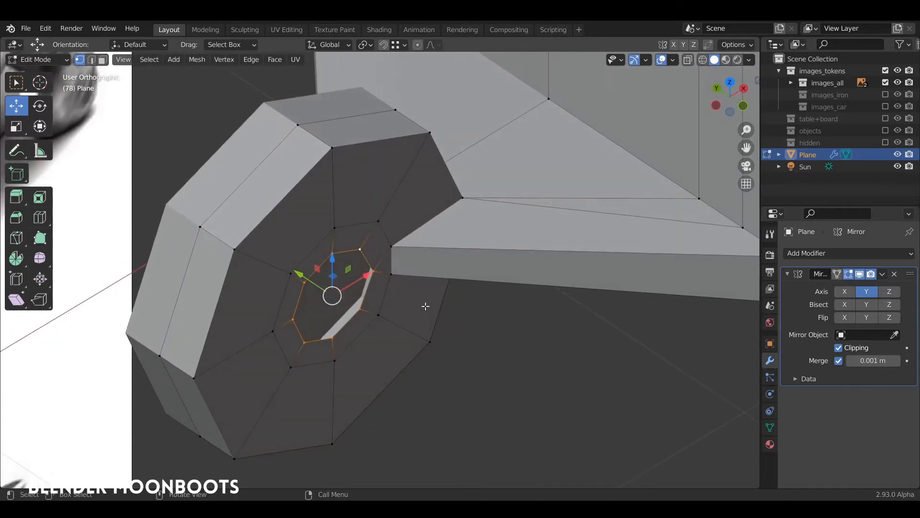
key(e)
click(457, 332)
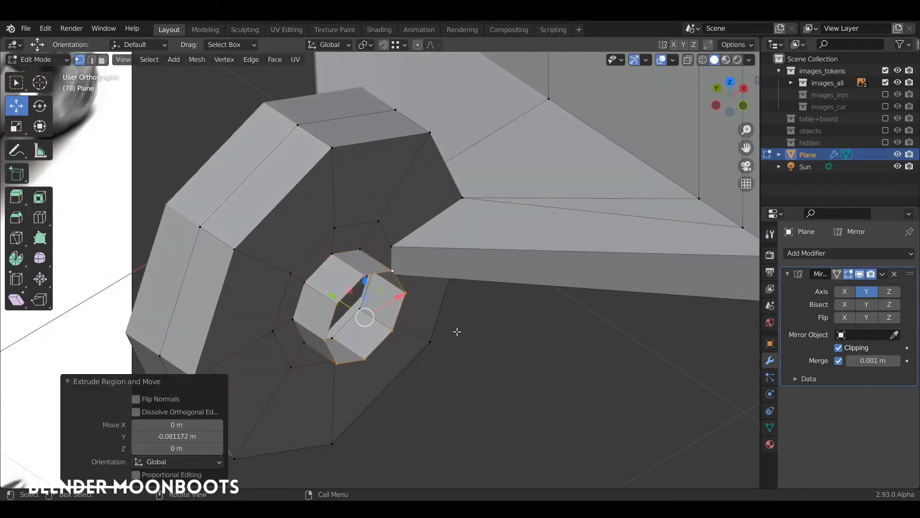
Step: Extrude the hub's outer edge loop in place, scale it to 0.361 and fill the remaining hole with a face
key(e)
right_click(434, 260)
key(s)
click(425, 322)
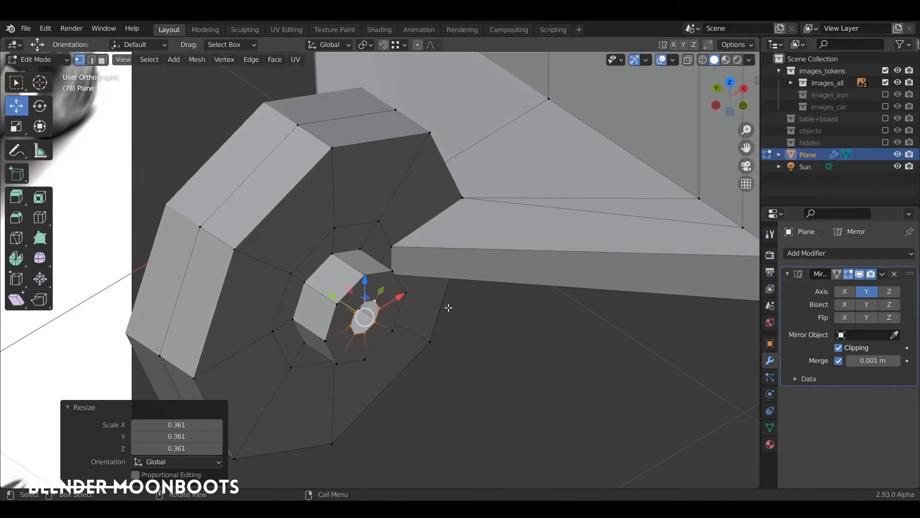
key(f)
alt+drag(454, 286, 532, 311)
alt+shift+drag(589, 309, 518, 323)
alt+drag(518, 323, 503, 357)
alt+shift+drag(556, 339, 456, 288)
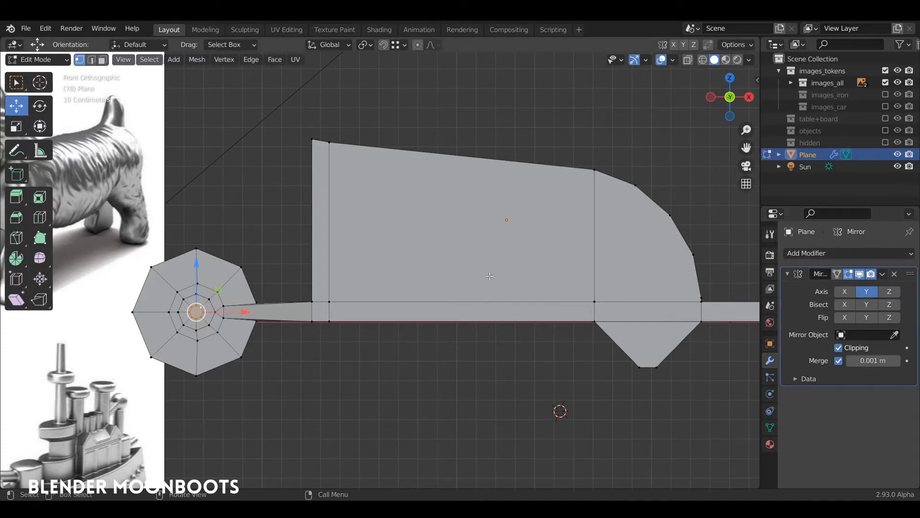
Step: Switch to Object Mode and add a level 2 Subdivision Surface modifier to the wheelbarrow
key(Tab)
key(Tab)
key(Tab)
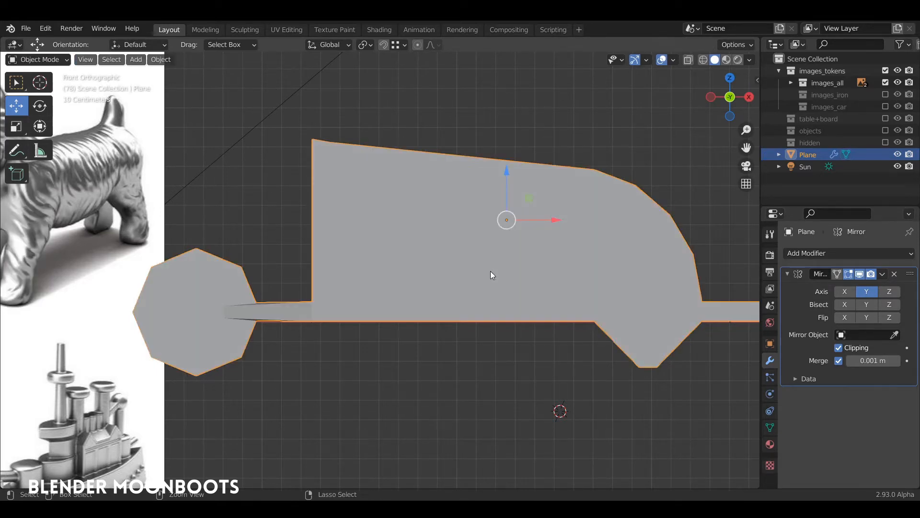
key(ctrl+2)
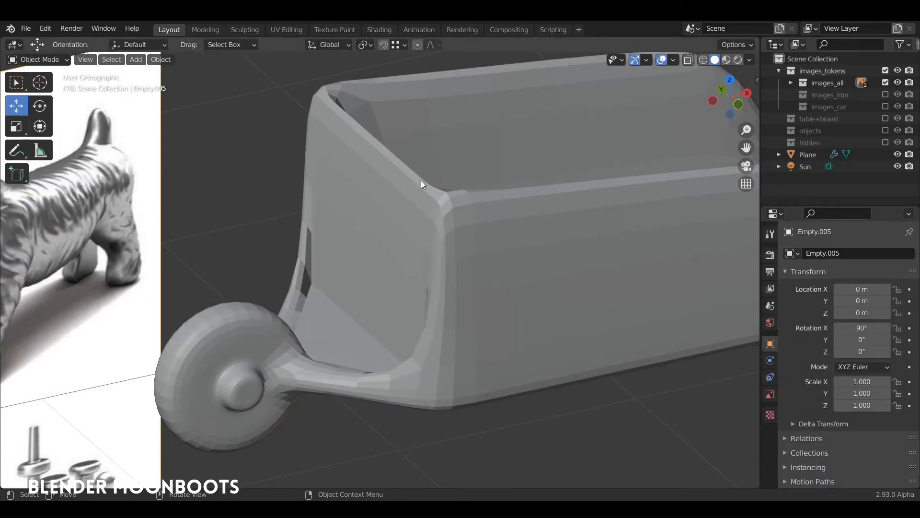
Step: Open the wheelbarrow mesh for editing and turn off the Subdivision modifier's viewport display
shift+middle_drag(448, 185, 399, 194)
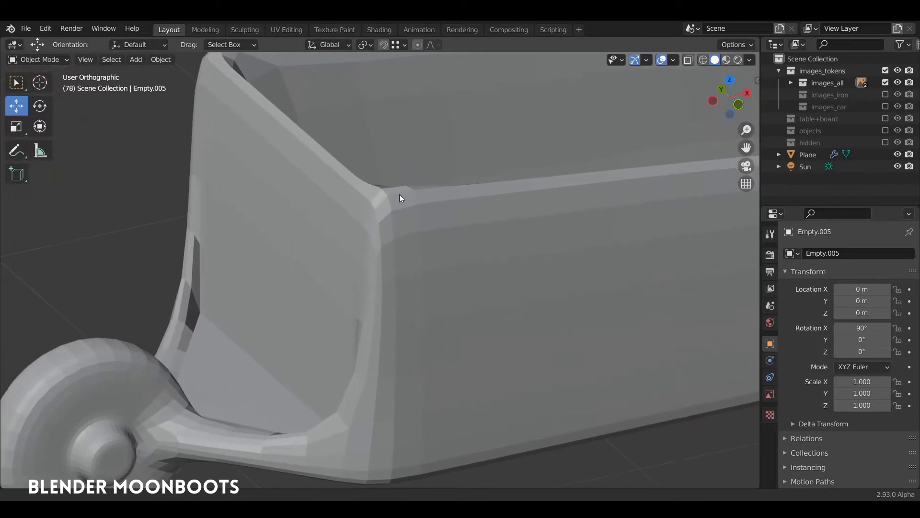
click(398, 227)
key(Tab)
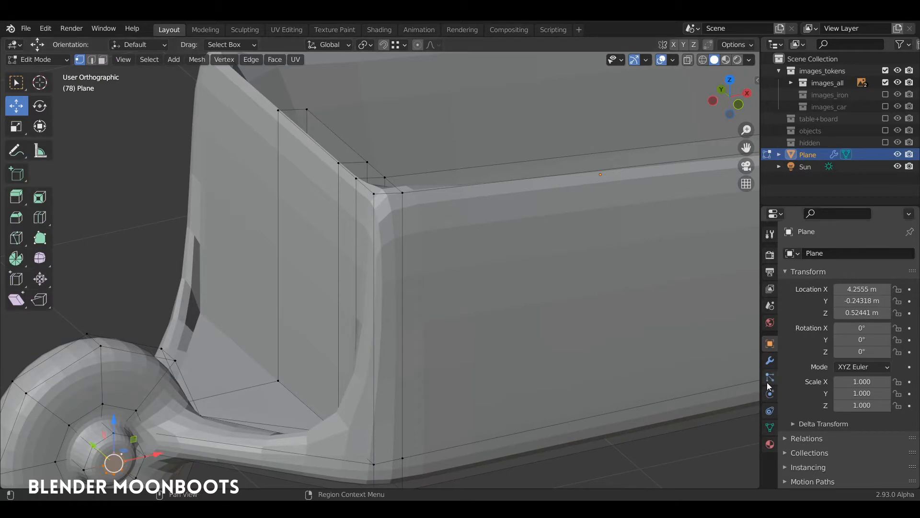
click(770, 361)
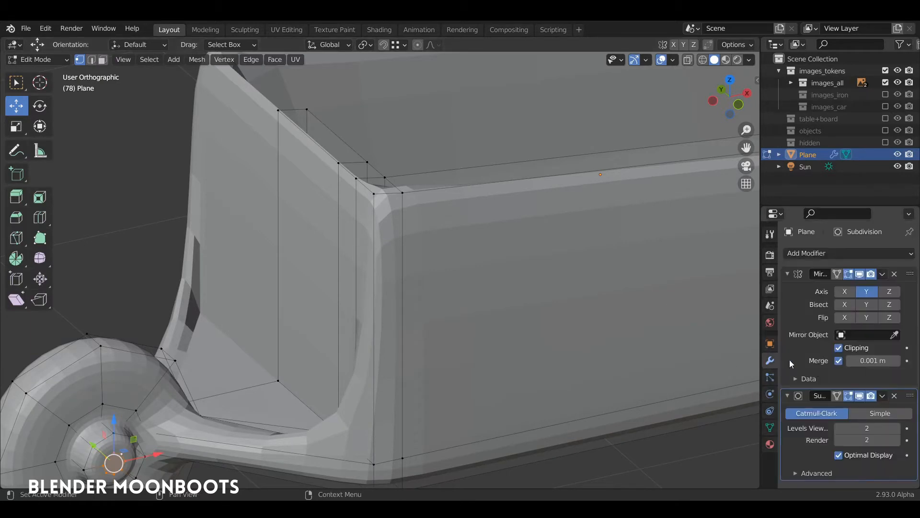
click(861, 396)
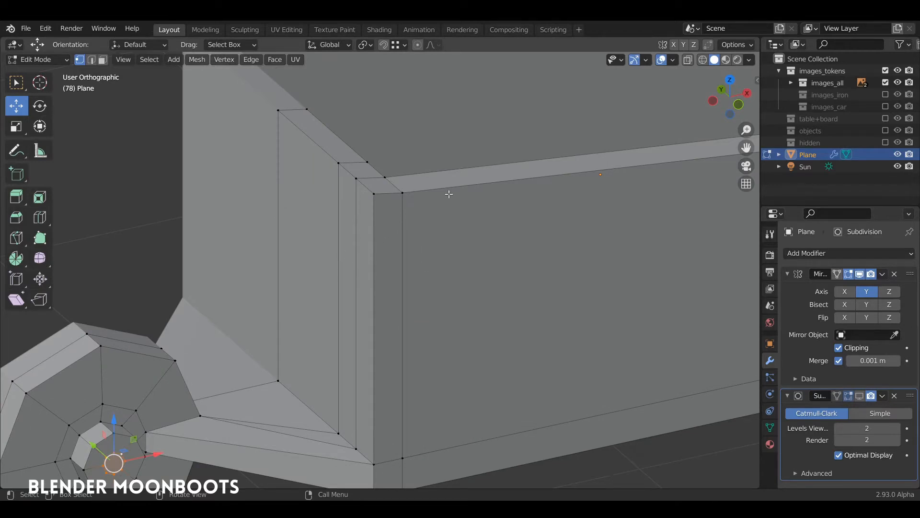
Step: Show the Face Orientation overlay and recalculate the normals of the whole mesh to the outside
click(673, 61)
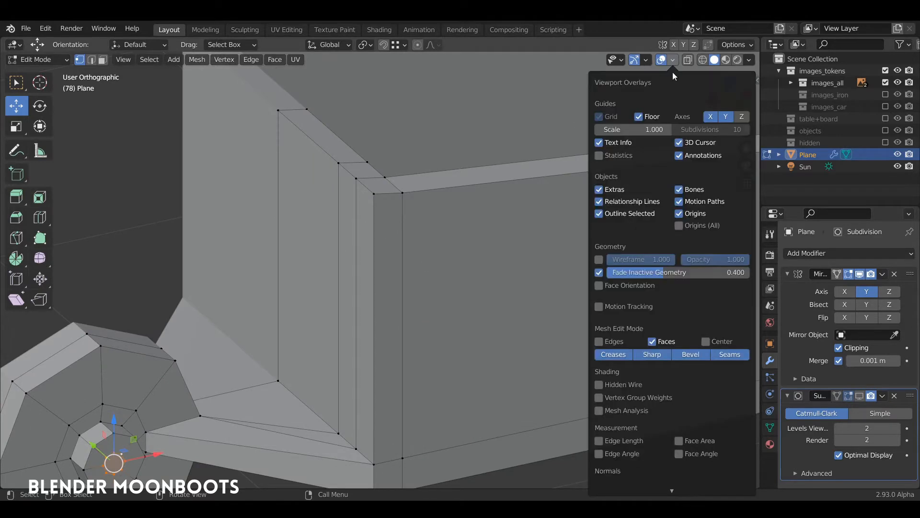
click(602, 285)
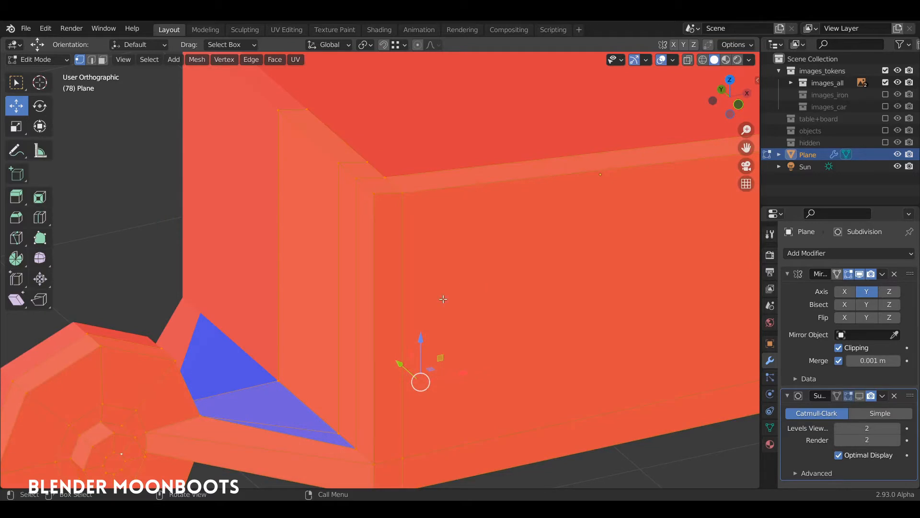
key(alt+n)
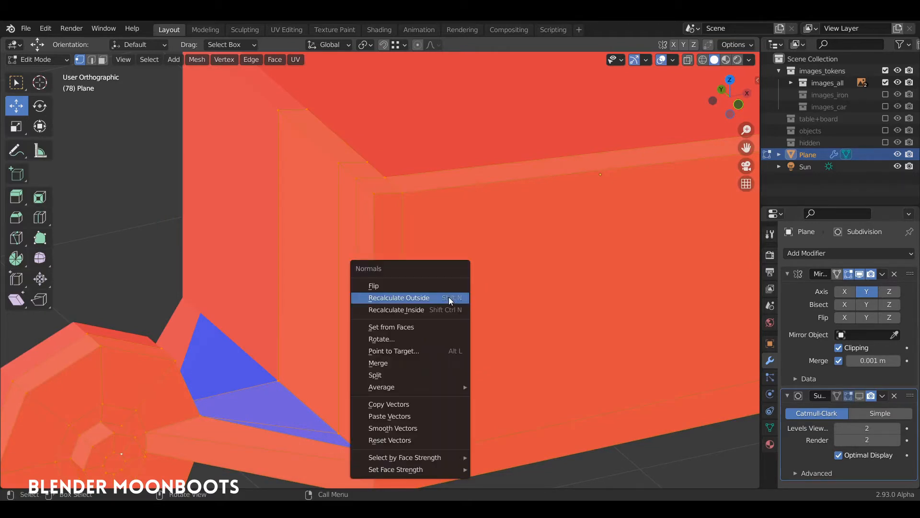
click(445, 297)
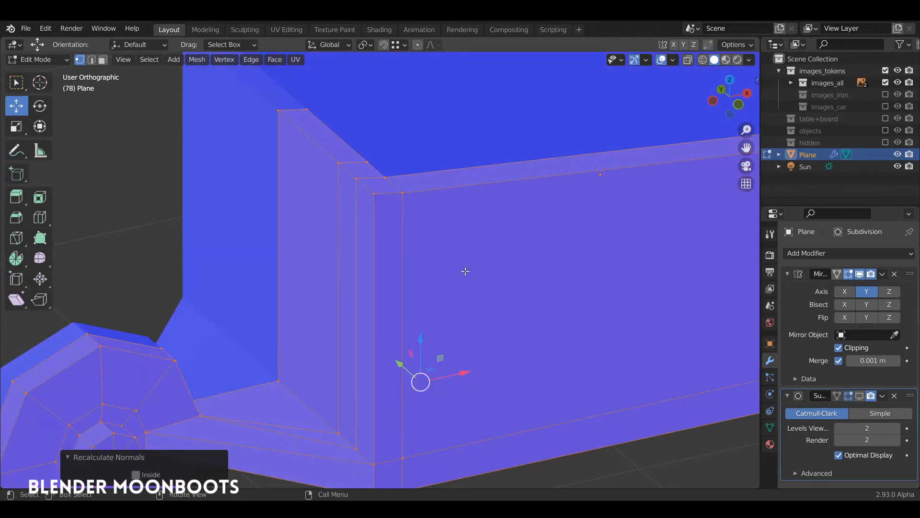
Step: Turn off the Face Orientation overlay and return to editing the mesh with the subdivision displayed
key(Tab)
click(674, 60)
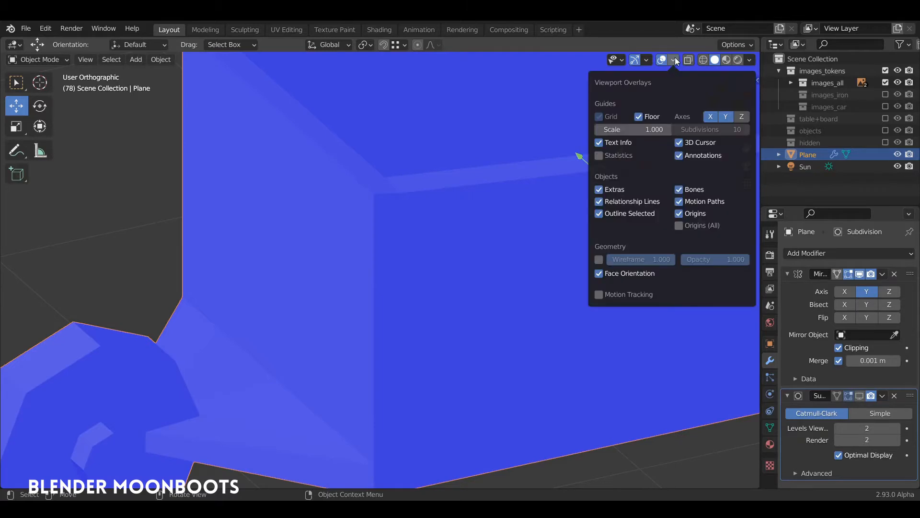
click(598, 275)
key(Tab)
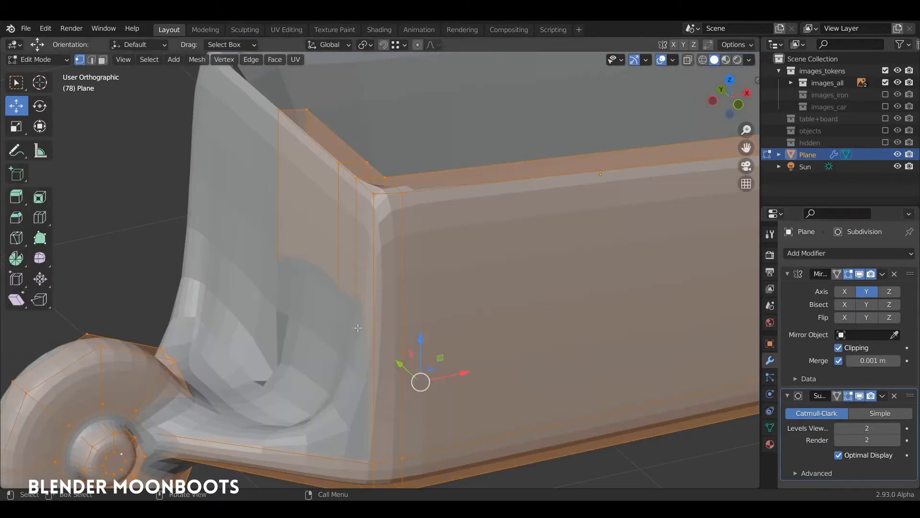
Step: Turn off the subdivision display and hide the outer face of the barrow's front wall and the adjoining face below it
middle_drag(278, 366, 337, 385)
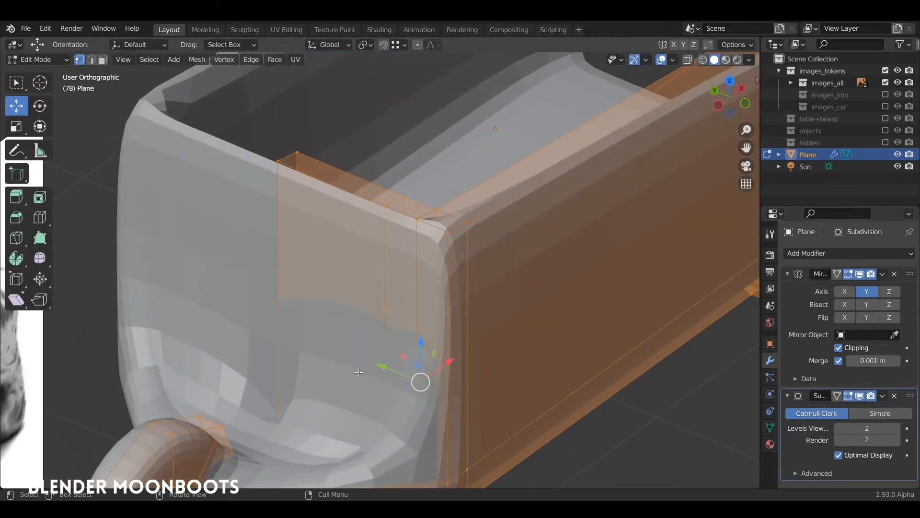
key(3)
click(320, 344)
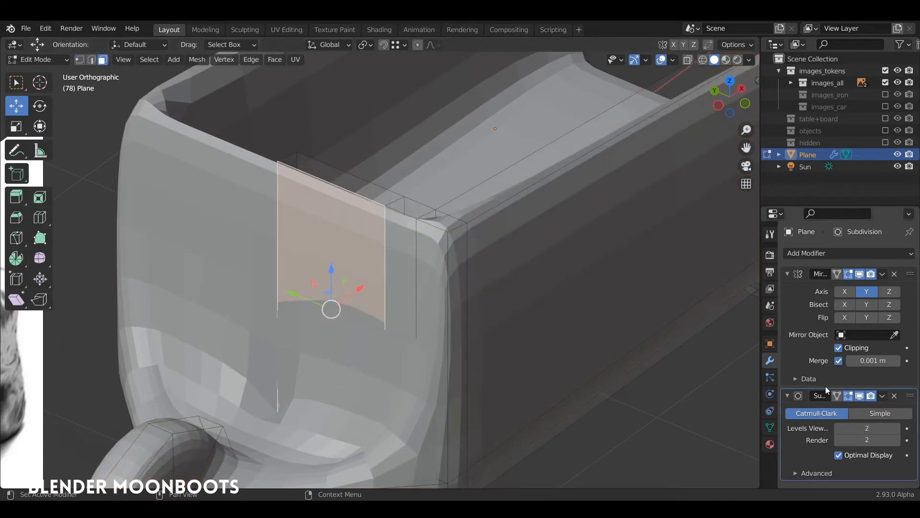
click(859, 395)
shift+click(313, 435)
key(h)
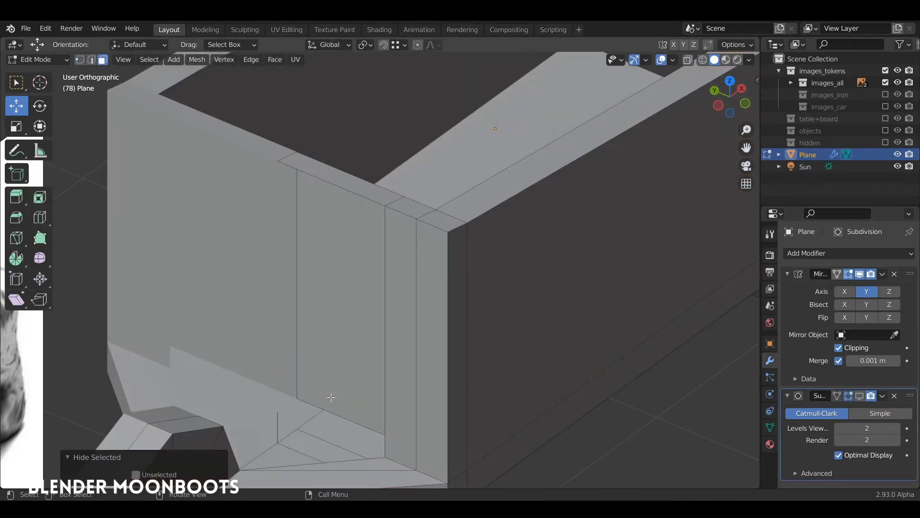
Step: Delete the stray vertical edge inside the front wall's base, reveal the hidden faces and clear the selection
middle_drag(331, 399, 315, 407)
key(2)
click(276, 403)
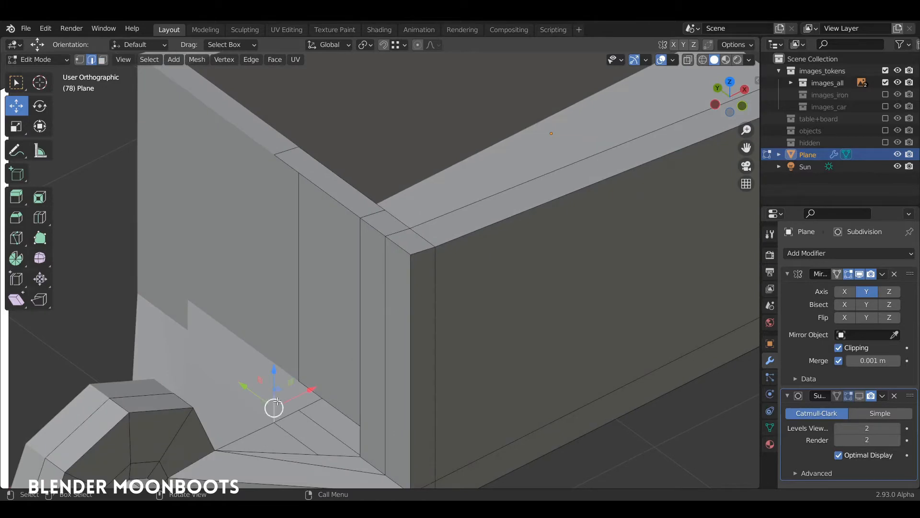
key(x)
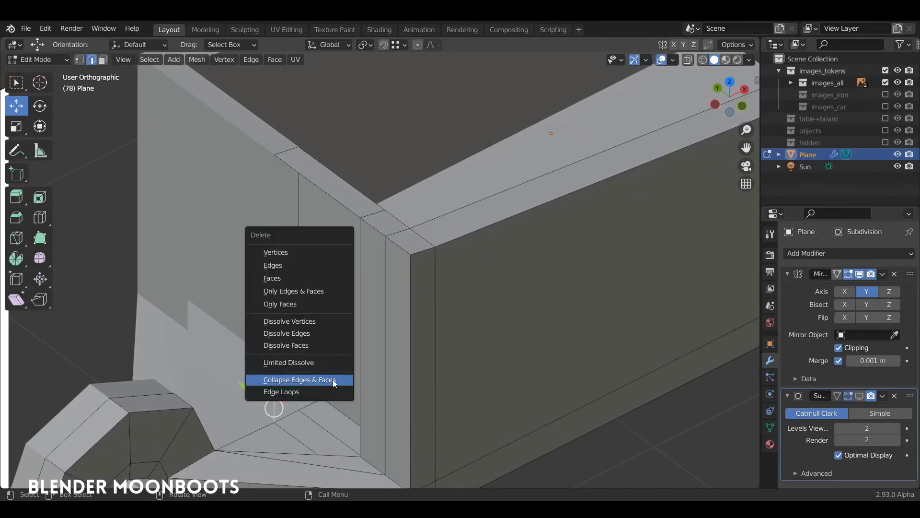
click(310, 267)
key(alt+h)
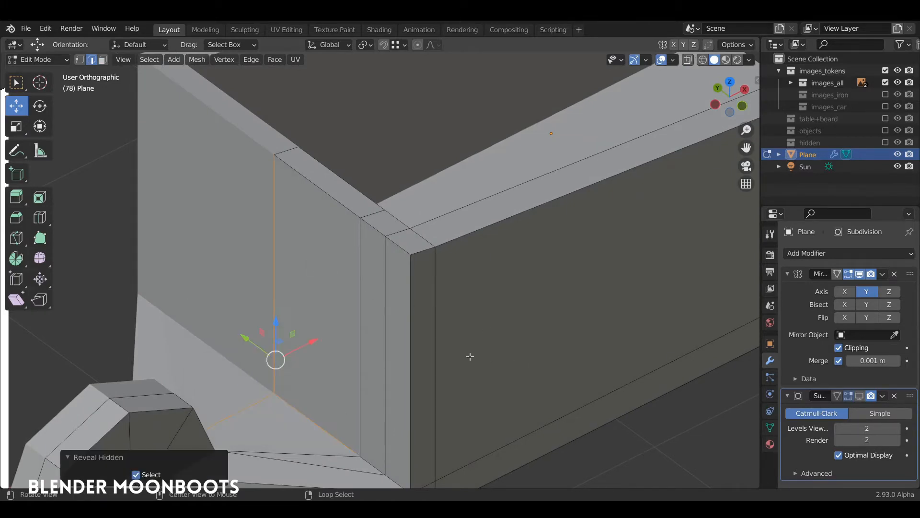
middle_drag(474, 354, 456, 332)
key(alt+a)
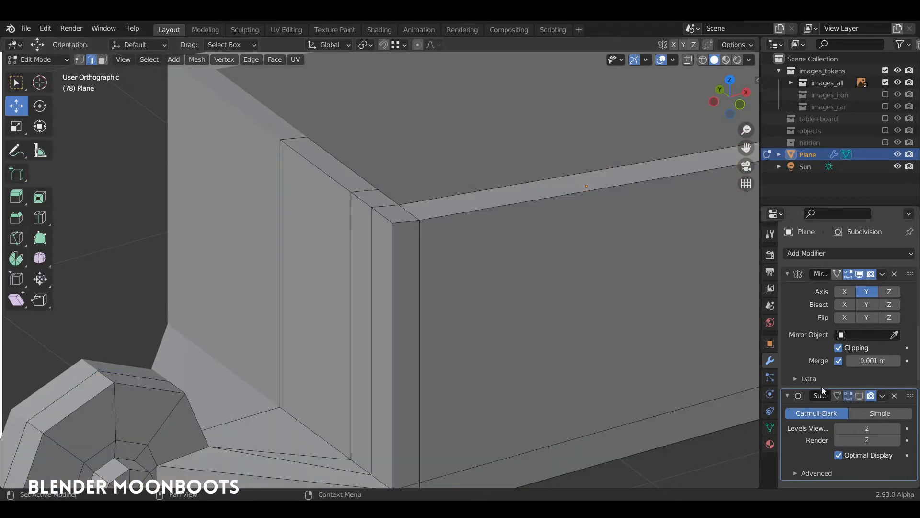
Step: Try to select the edges along the front wall's top rim as a shortest path
alt+click(346, 162)
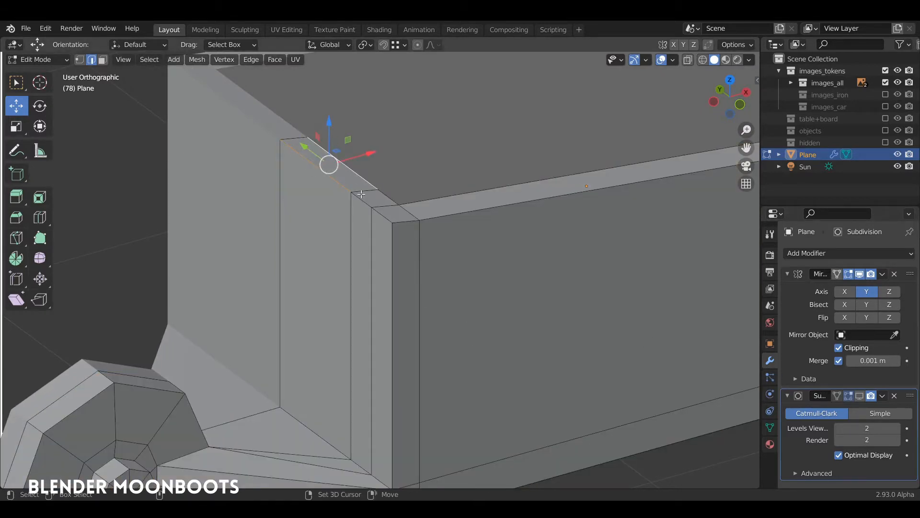
alt+shift+drag(472, 221, 299, 255)
click(179, 181)
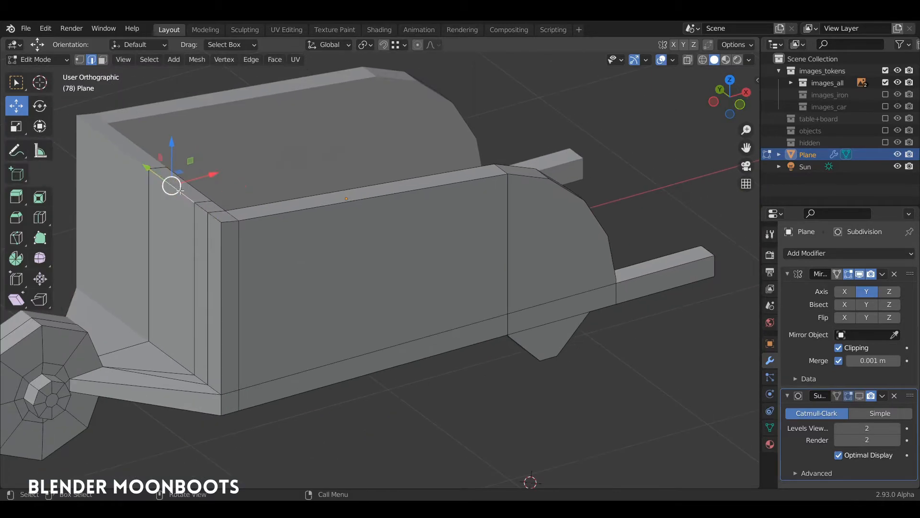
ctrl+click(217, 220)
key(ctrl+z)
Step: Collapse the short edges at the lower rear end of the side wall where it meets the handle
alt+drag(218, 219, 549, 392)
click(463, 327)
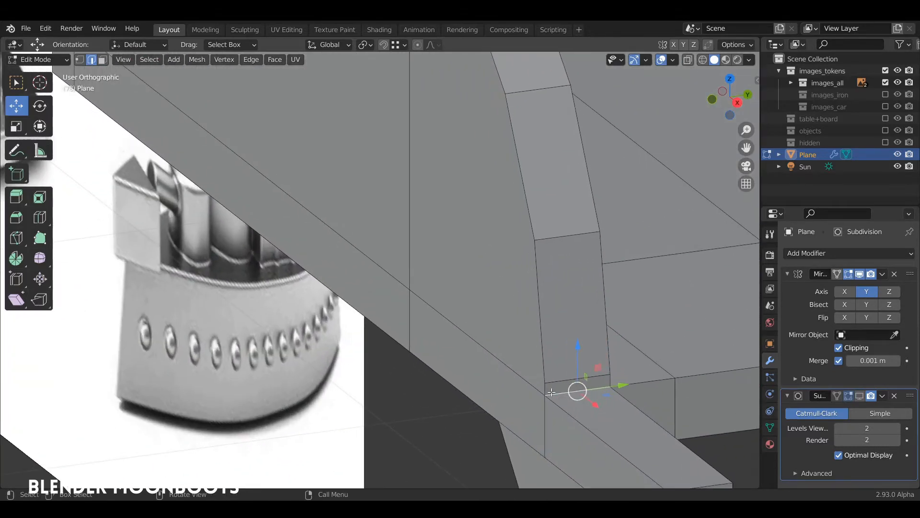
click(556, 391)
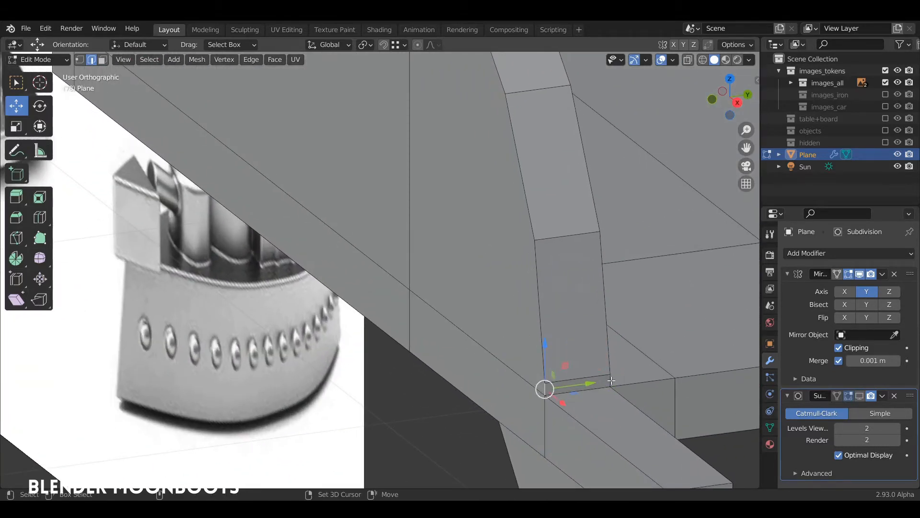
key(x)
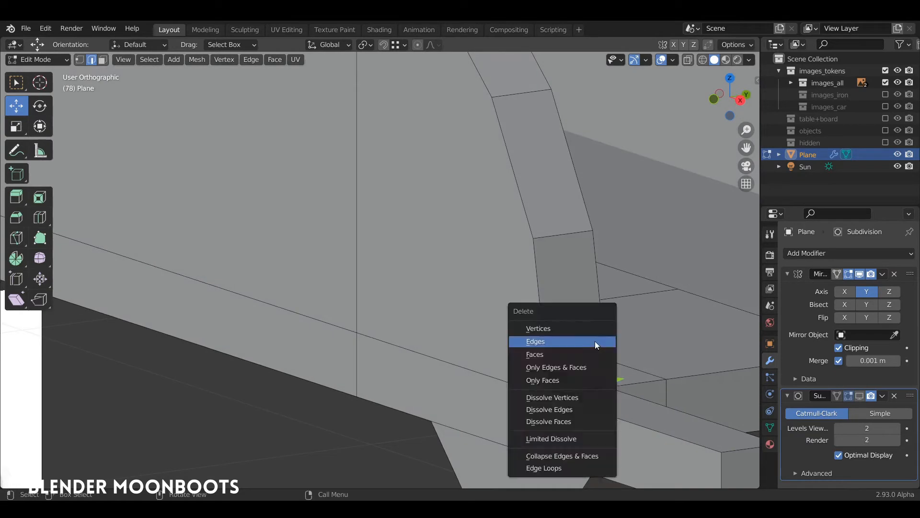
click(580, 455)
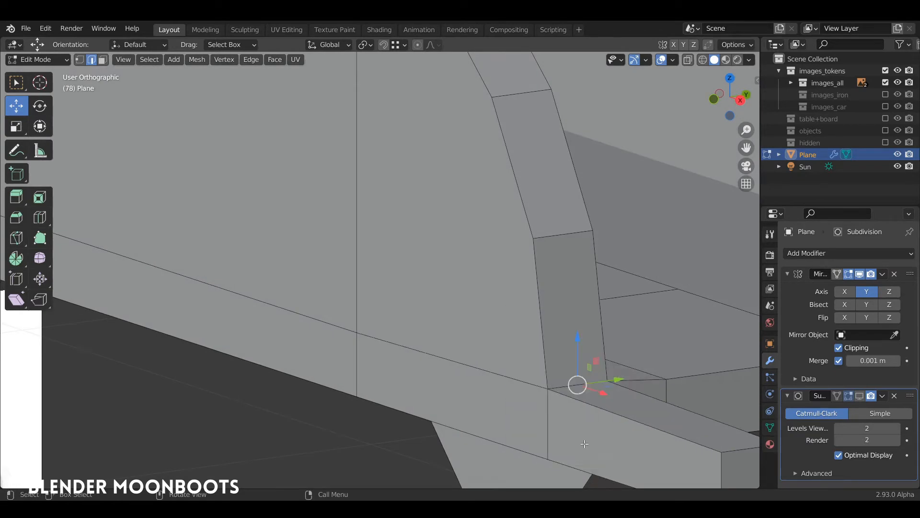
Step: Select the outer edges of the barrow's rim from the front wall along the side and down its curved rear end
middle_drag(540, 343, 305, 276)
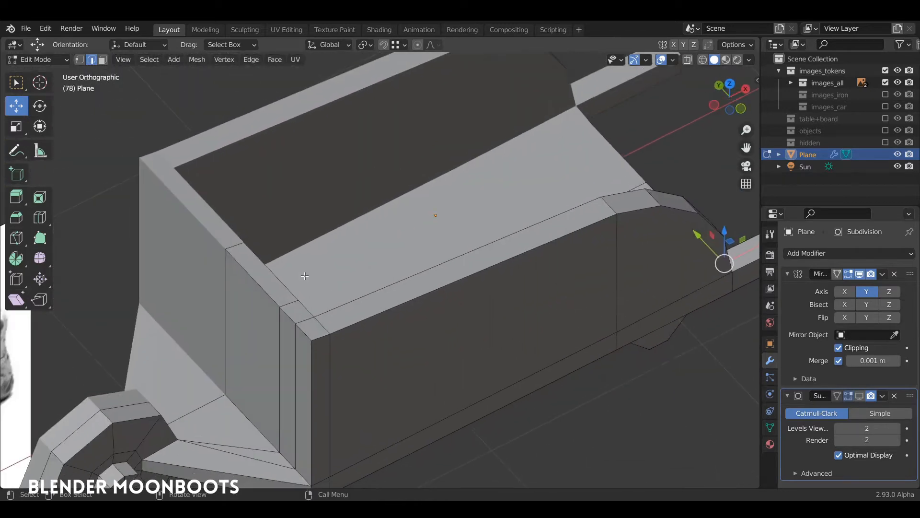
click(241, 274)
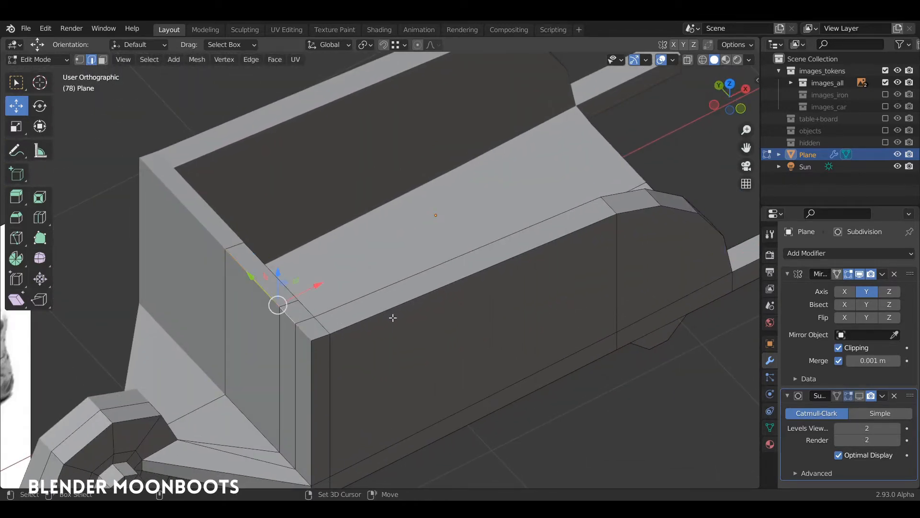
middle_drag(339, 335, 269, 404)
ctrl+click(556, 411)
ctrl+click(262, 404)
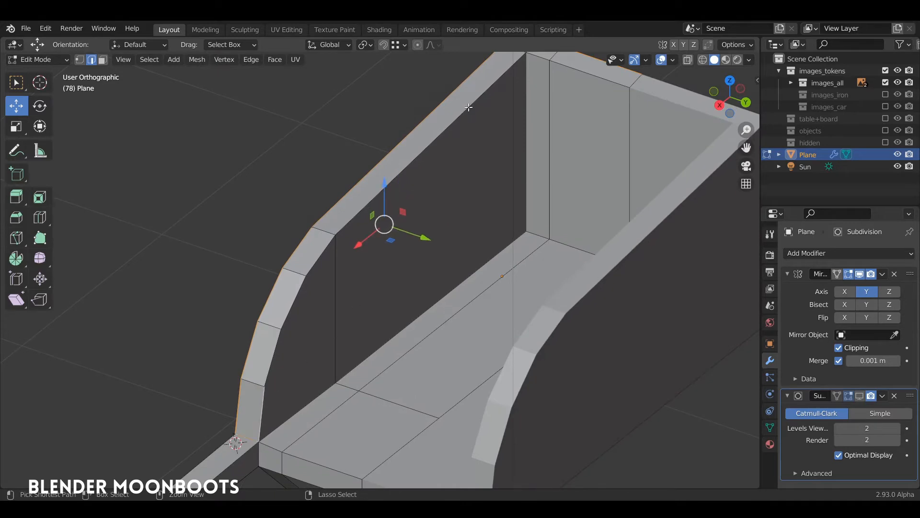
Step: Extend the edge selection along the side rim's inner edge, the front wall's inner corner and the floor's inner edges
ctrl+click(484, 95)
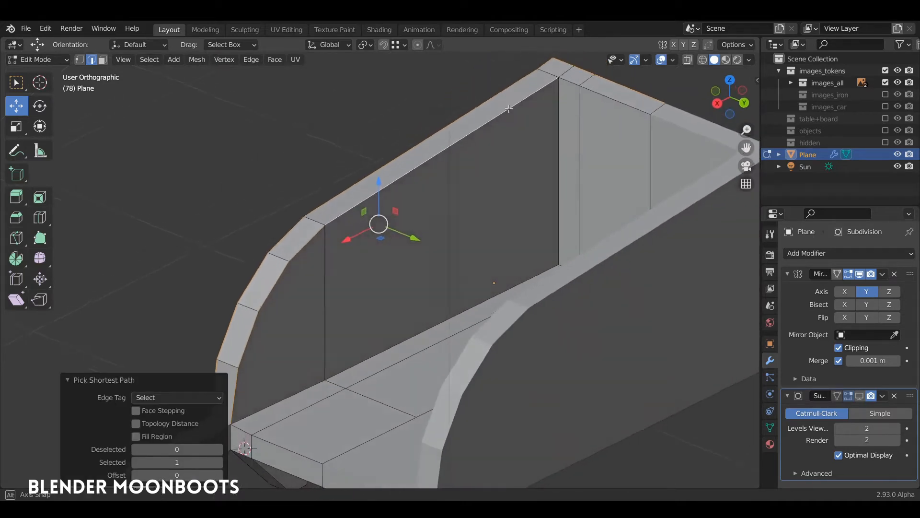
middle_drag(551, 104, 595, 221)
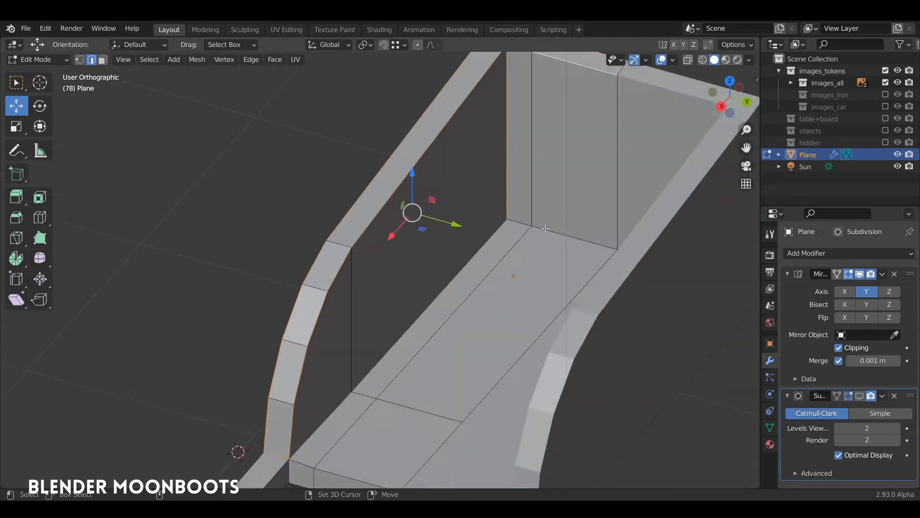
middle_drag(420, 329, 427, 308)
shift+middle_drag(283, 409, 408, 312)
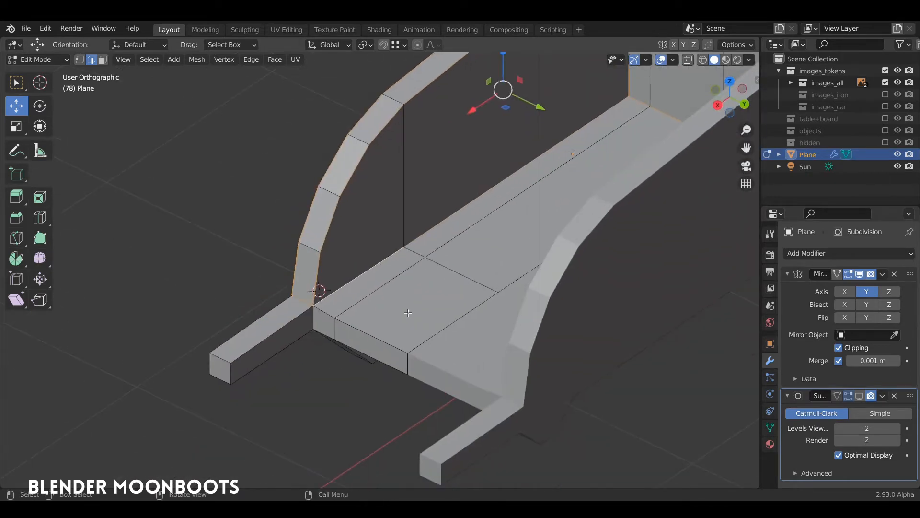
Step: Add the upper and lower edges of the floor's rear lip and the adjoining handle and leg edges to the selection
shift+click(347, 325)
shift+click(326, 314)
shift+click(351, 347)
shift+click(325, 334)
mouse_move(220, 325)
ctrl+right_down()
mouse_move(210, 417)
mouse_move(251, 381)
ctrl+right_up()
ctrl+right_drag(279, 334, 284, 356)
mouse_move(284, 356)
middle_down()
mouse_move(354, 273)
mouse_move(370, 230)
mouse_move(434, 308)
mouse_move(372, 211)
middle_up()
mouse_move(371, 211)
ctrl+right_down()
mouse_move(364, 299)
mouse_move(378, 222)
ctrl+right_up()
Step: Add the front wall, wheel strut, outer wheel rim and hub edges to the selection
mouse_move(379, 221)
middle_down()
mouse_move(534, 192)
mouse_move(548, 206)
mouse_move(545, 285)
middle_up()
middle_drag(376, 240, 345, 294)
ctrl+click(276, 376)
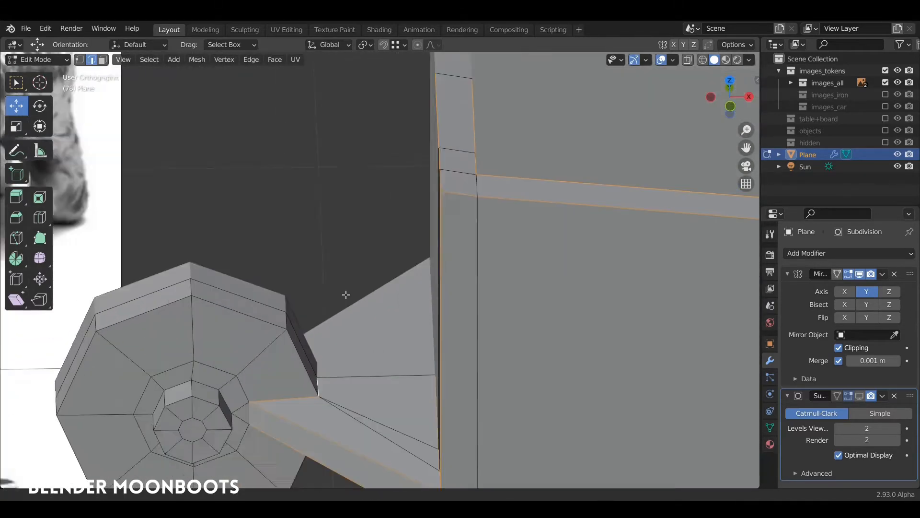
scroll(320, 340, up, 3)
middle_drag(319, 340, 394, 248)
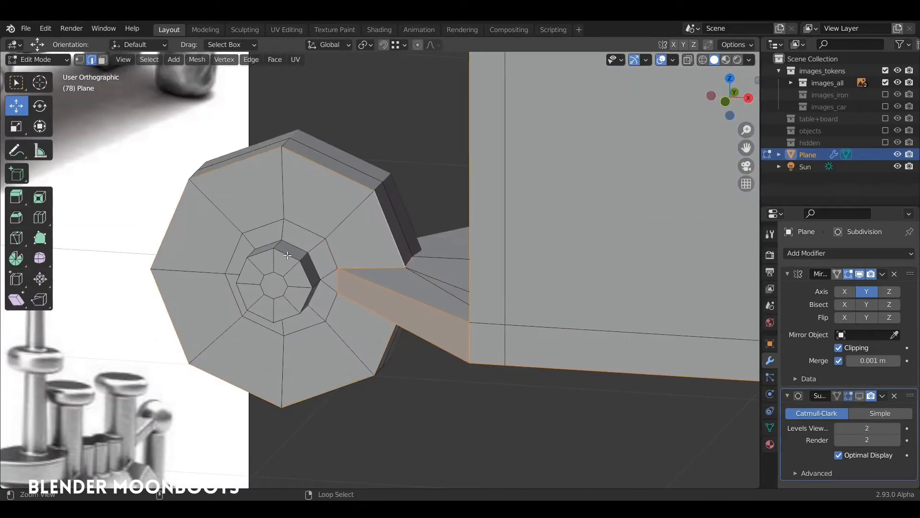
middle_drag(297, 245, 577, 380)
drag(577, 381, 522, 377)
Step: Bevel the selected edges with 2 segments and a width of about 0.019 m, and return to Object Mode
key(ctrl+b)
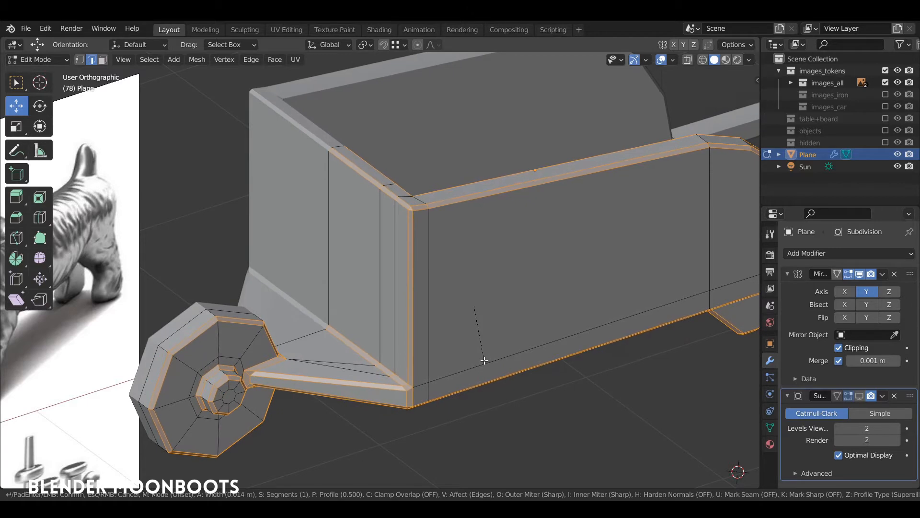
scroll(485, 361, up, 1)
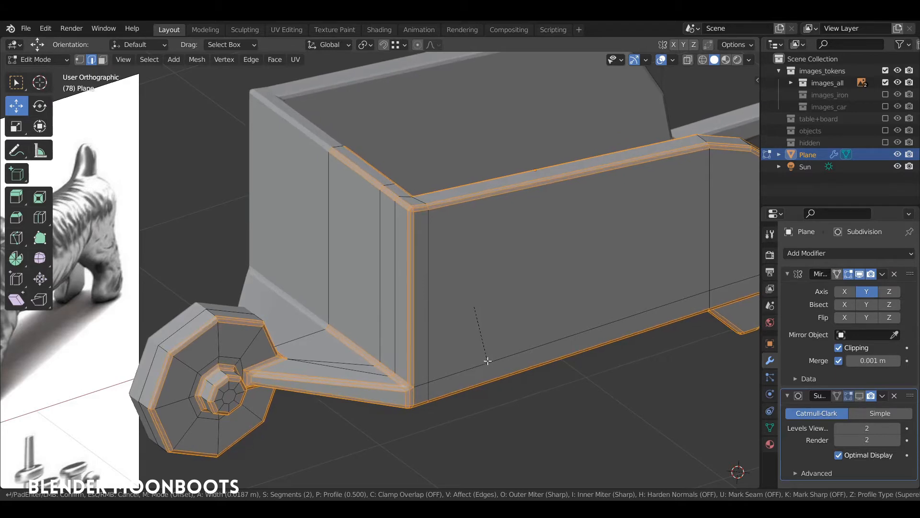
click(488, 362)
middle_drag(487, 364, 345, 357)
key(Tab)
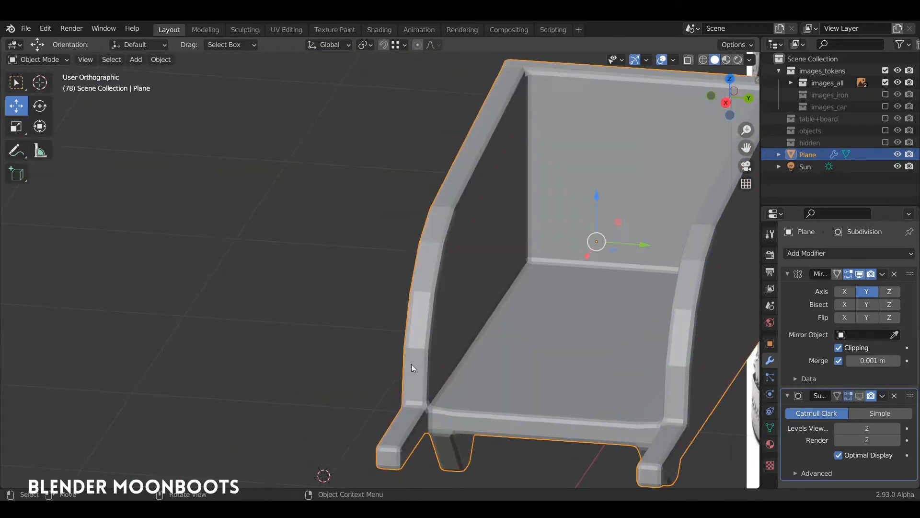
Step: Enable the Subdivision modifier in the viewport and shade the wheelbarrow smooth
click(858, 395)
middle_drag(594, 398, 545, 365)
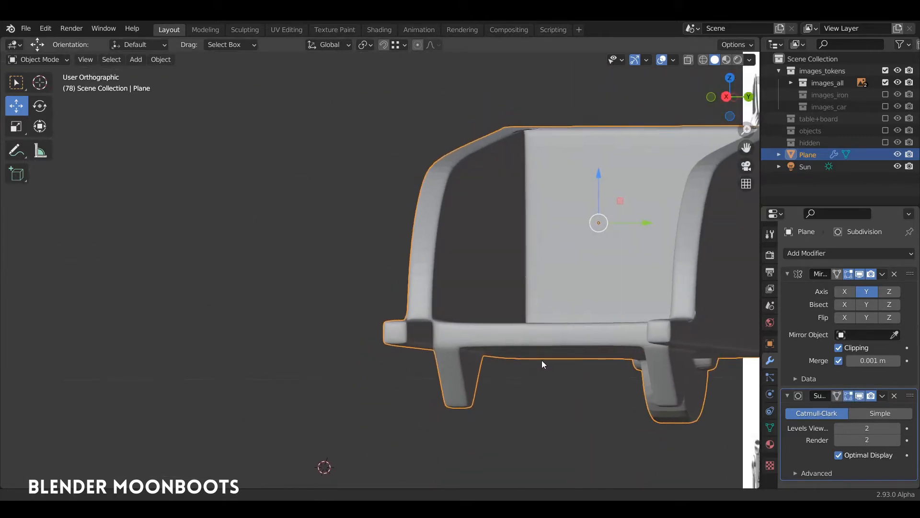
scroll(551, 349, up, 6)
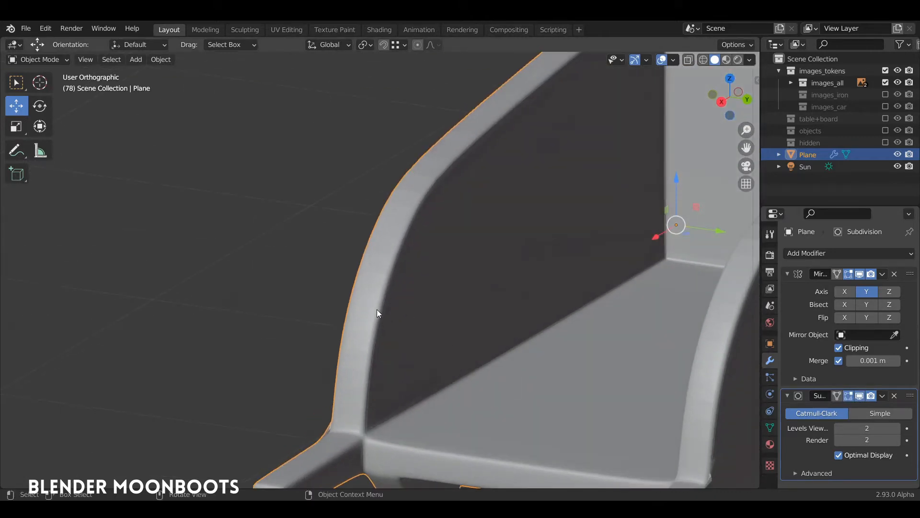
right_click(377, 309)
click(363, 283)
Step: Scale the edge loop around the base of the wheel hub to 0.905 in Edit Mode
middle_drag(397, 285, 599, 284)
shift+middle_drag(330, 374, 439, 314)
scroll(466, 286, up, 4)
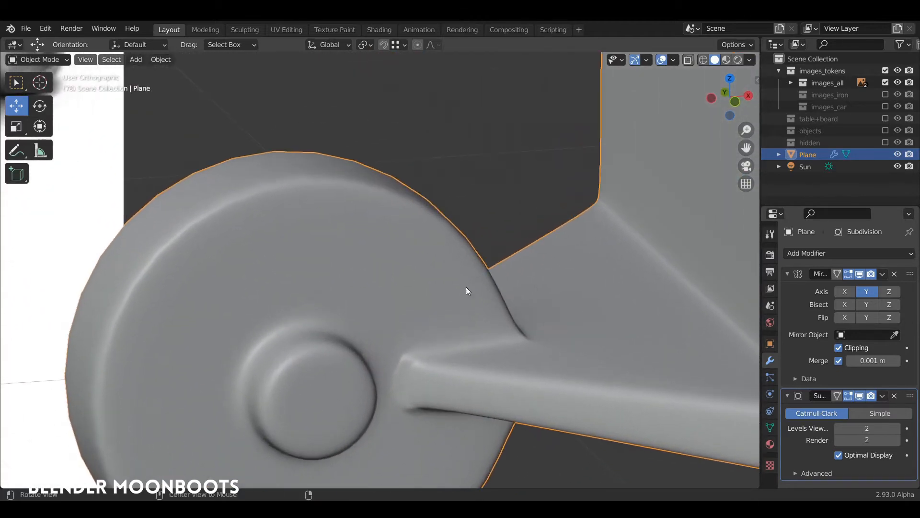
shift+middle_drag(461, 386, 439, 326)
scroll(460, 282, up, 2)
shift+middle_drag(474, 281, 529, 359)
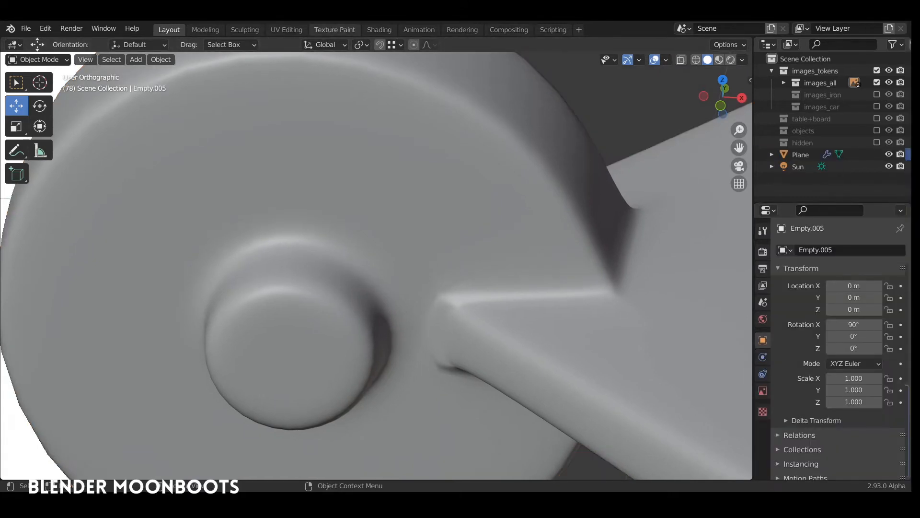
click(470, 294)
key(Tab)
alt+drag(458, 314, 444, 300)
alt+right_click(443, 300)
key(s)
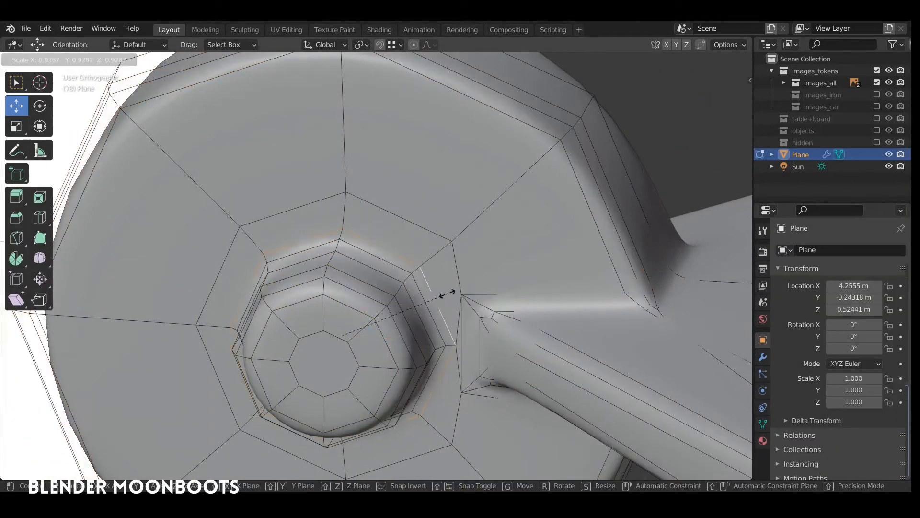
click(445, 294)
Step: Hide the subdivision in the viewport and cut an edge from the strut's upper edge to the wheel's nearest upper spoke edge
click(763, 356)
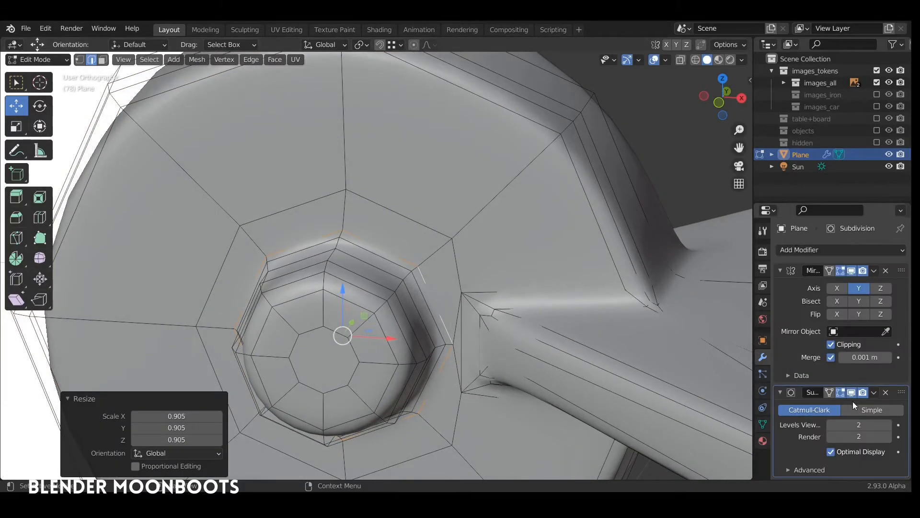
click(852, 392)
key(k)
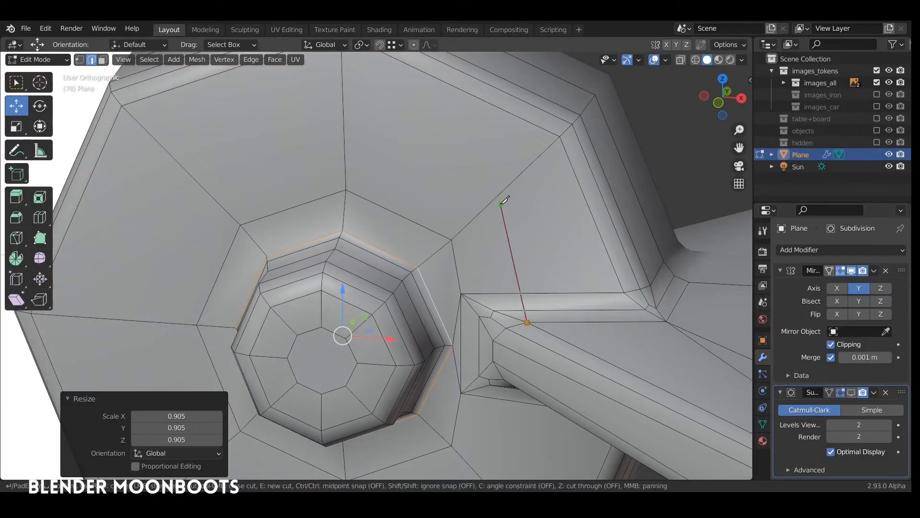
click(497, 197)
key(Return)
middle_drag(498, 199, 515, 144)
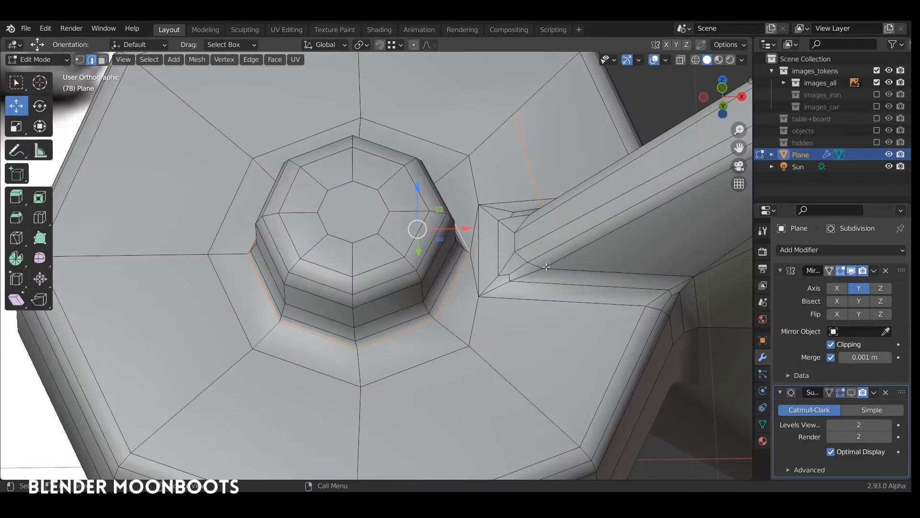
Step: Cut a matching edge from the strut's underside to the lower spoke edge, and add parallel cuts nearer the hub
key(k)
click(543, 269)
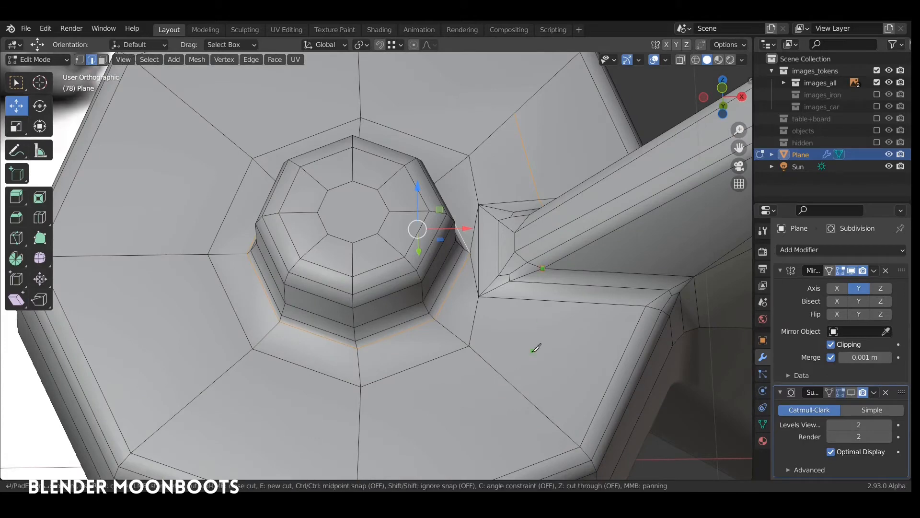
click(545, 268)
key(Return)
key(k)
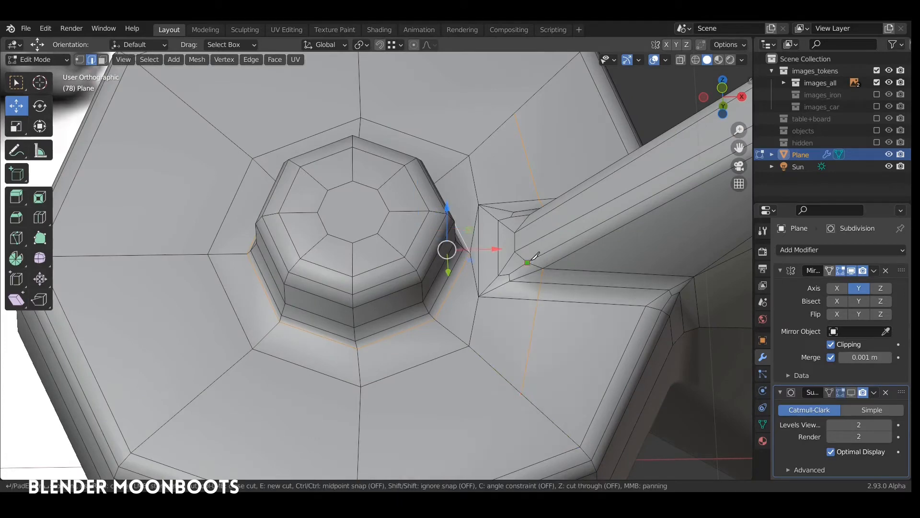
middle_drag(507, 369, 528, 221)
key(Return)
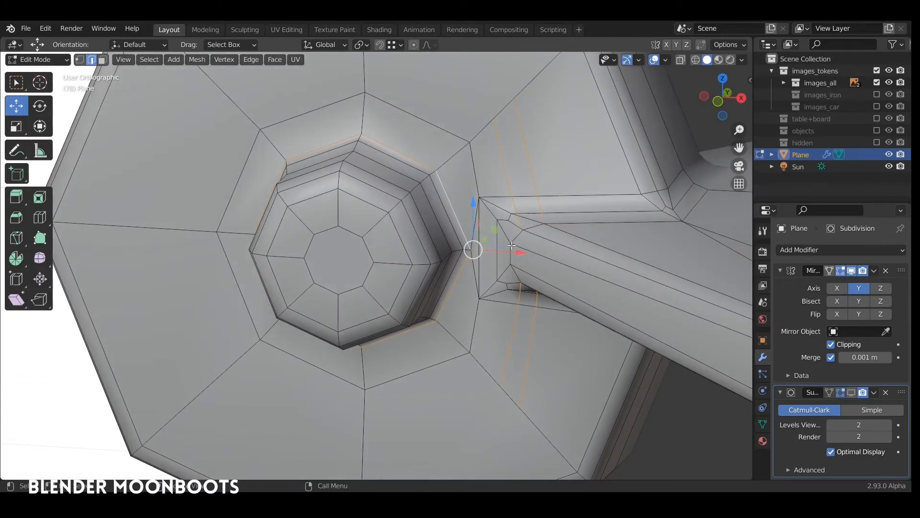
Step: Dissolve the two vertical edges at the strut's hub-side end and the short edge pair at its upper and lower corners
key(1)
shift+right_click(511, 264)
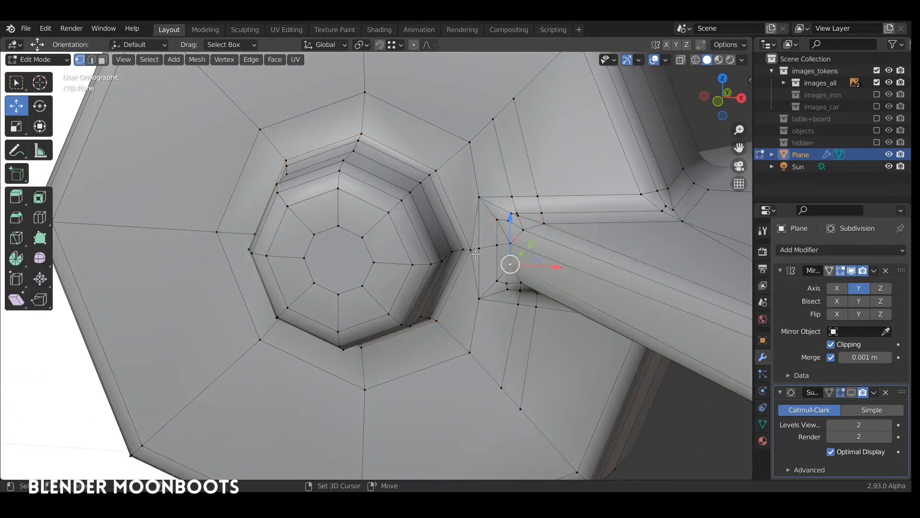
key(2)
click(480, 232)
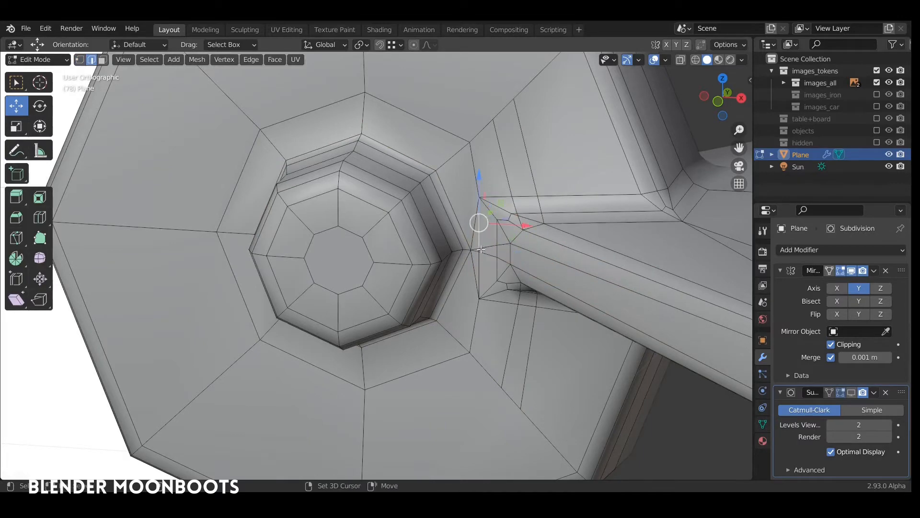
shift+click(480, 266)
key(ctrl+x)
alt+drag(518, 244, 534, 204)
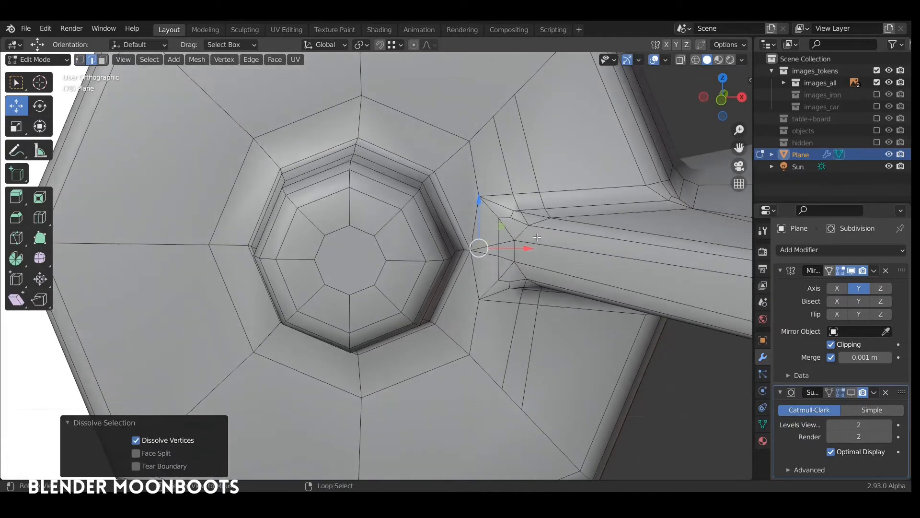
click(520, 221)
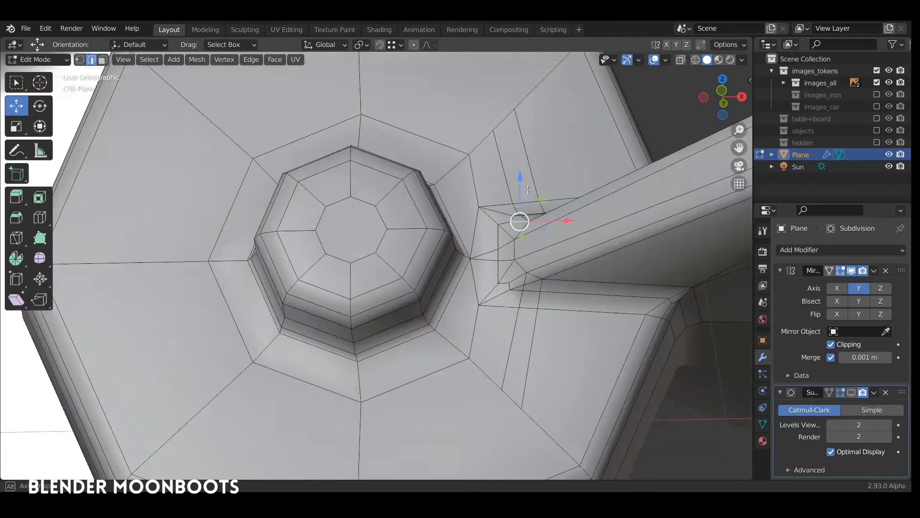
shift+click(519, 276)
key(ctrl+x)
Step: Dissolve the short edges running to the strut end's upper and lower outer corners, and preview the wheel with subdivision
alt+drag(519, 277, 507, 296)
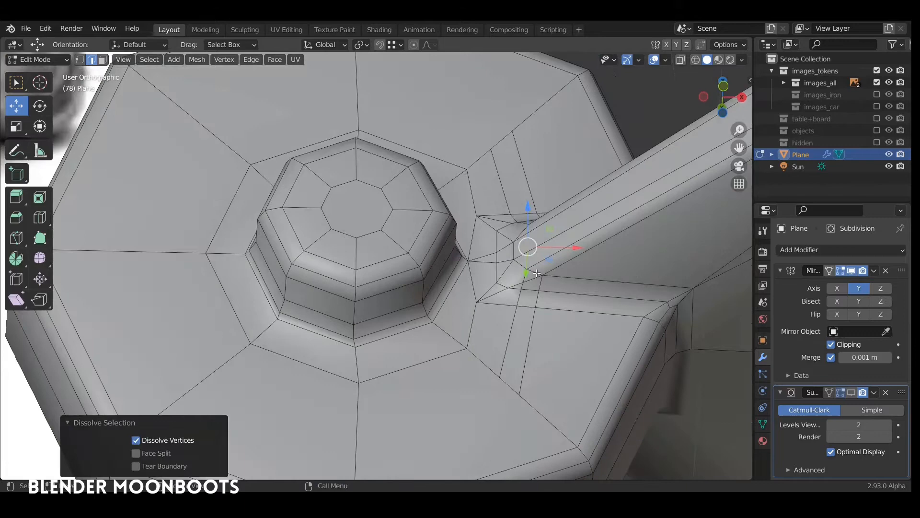
click(532, 280)
shift+click(516, 286)
shift+click(496, 294)
shift+click(535, 210)
ctrl+click(497, 201)
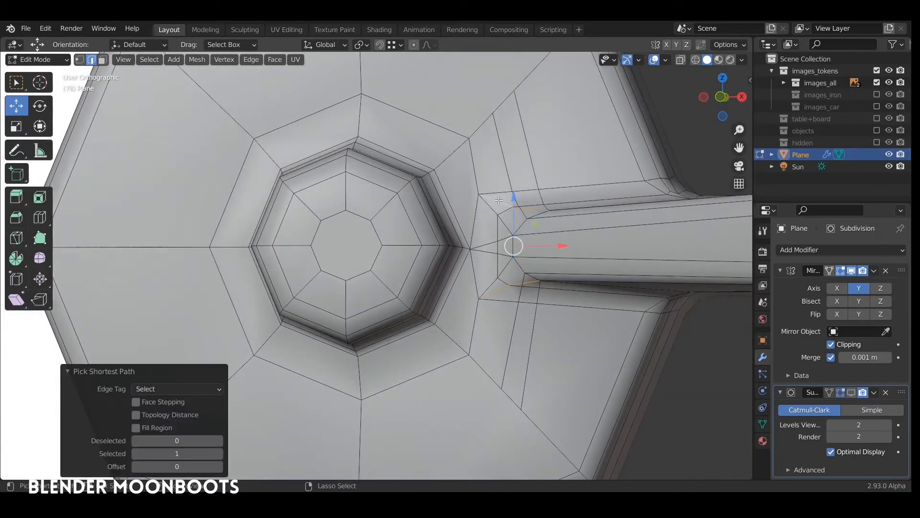
key(ctrl+x)
middle_drag(537, 235, 552, 267)
key(Tab)
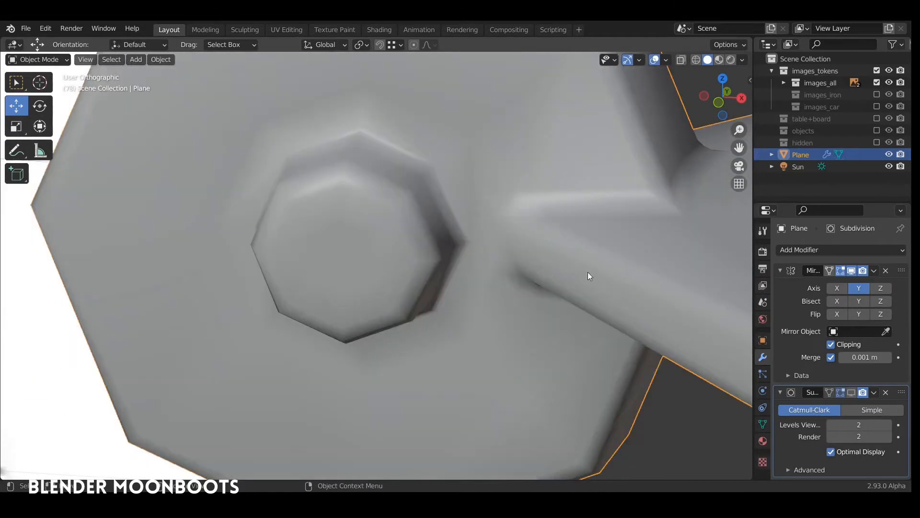
click(851, 393)
click(850, 393)
Step: Add a centred loop cut with 2 cuts across the wheel's side faces
key(Tab)
middle_drag(431, 215, 428, 205)
scroll(422, 206, down, 2)
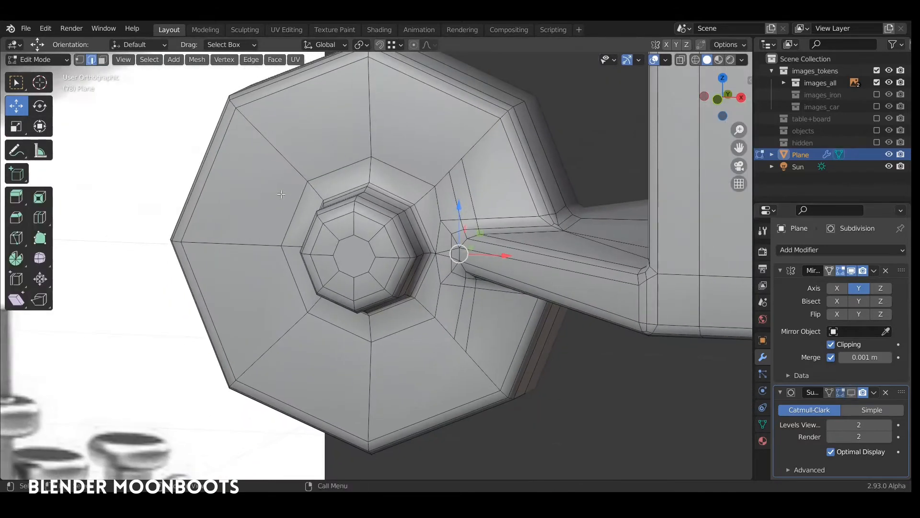
key(ctrl+r)
click(278, 161)
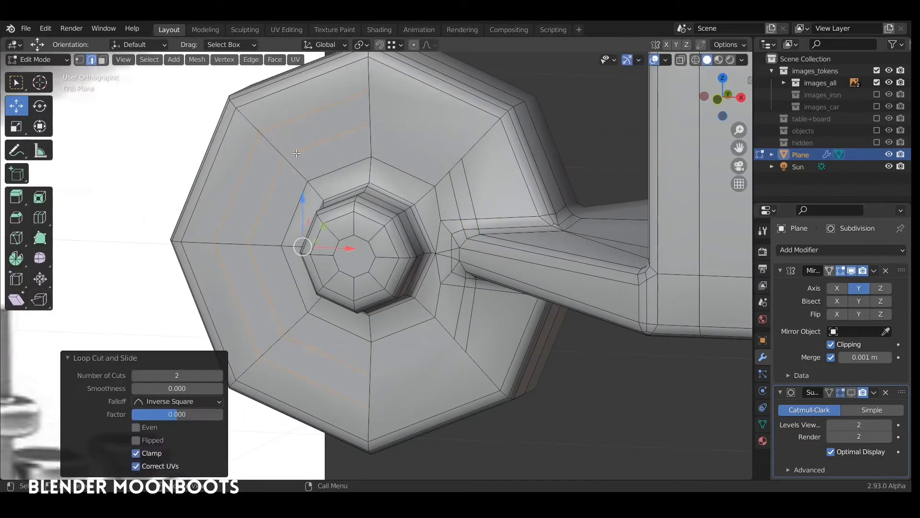
Step: Connect the new loops' open ends to the cut vertices on the spokes beside the strut, and preview the subdivided wheel
key(1)
click(384, 95)
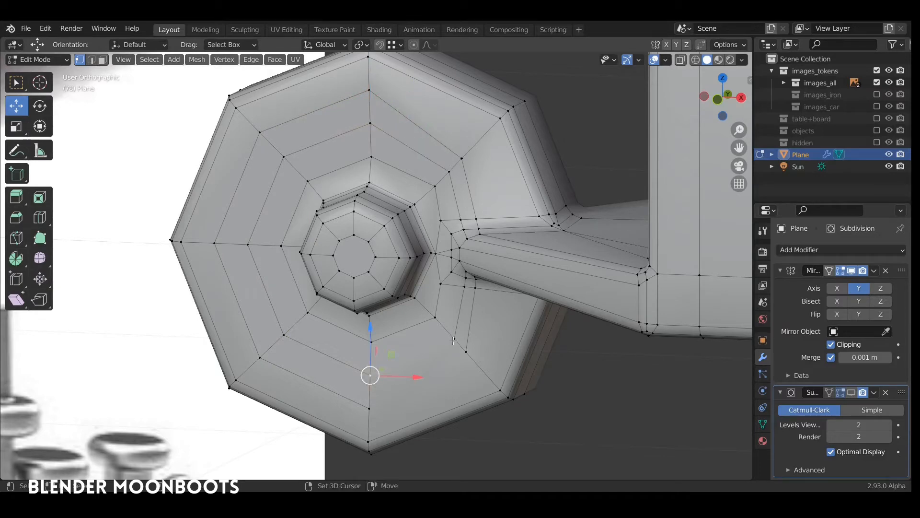
ctrl+right_drag(464, 355, 449, 354)
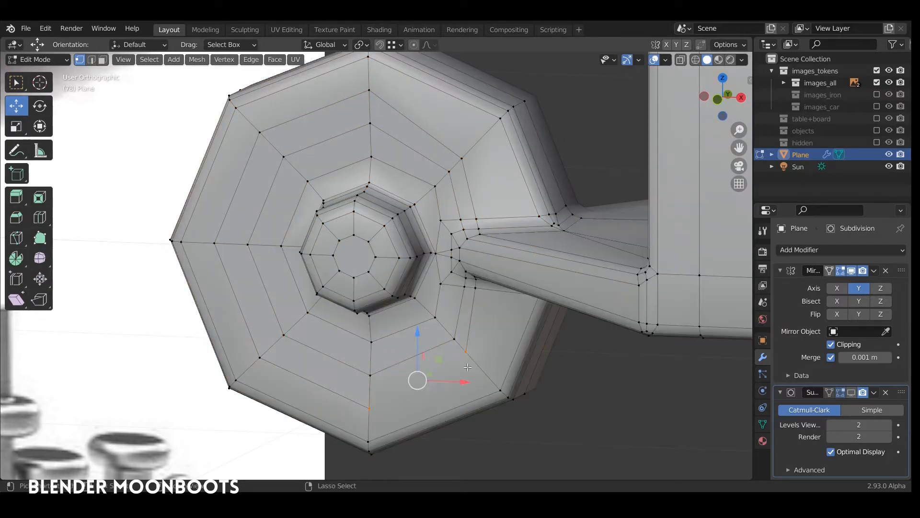
key(Tab)
middle_drag(493, 354, 479, 331)
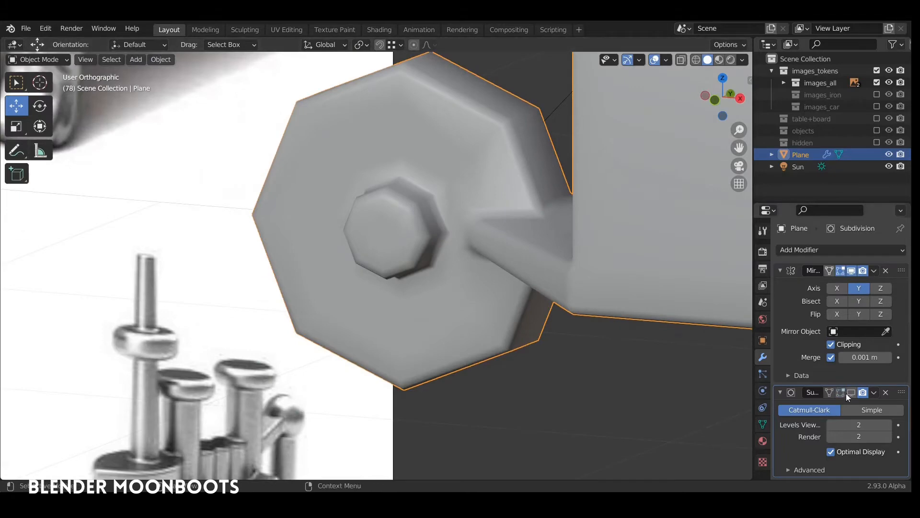
click(852, 393)
middle_drag(569, 295, 513, 226)
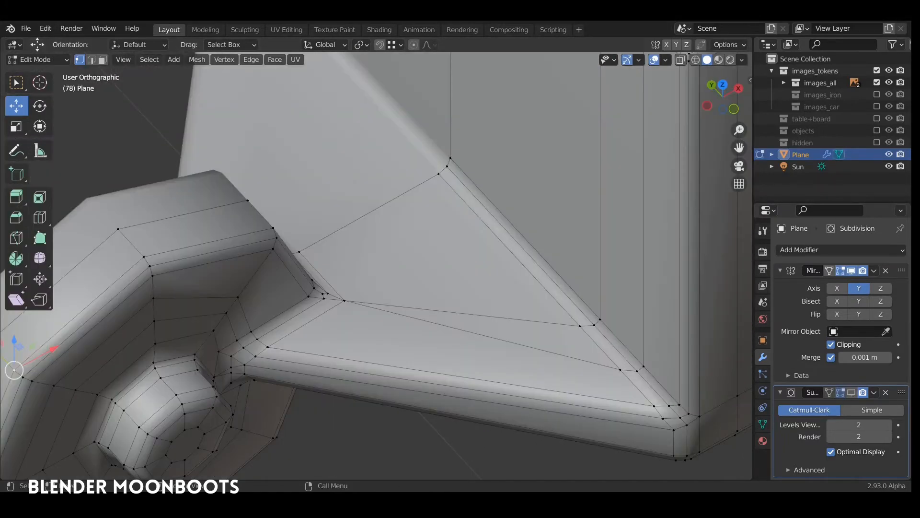
Step: Cut across the strut's top and outer side near the wheel, and connect the cut across the underside to the wheel-side vertex
ctrl+middle_drag(335, 306, 330, 258)
middle_drag(317, 391, 339, 141)
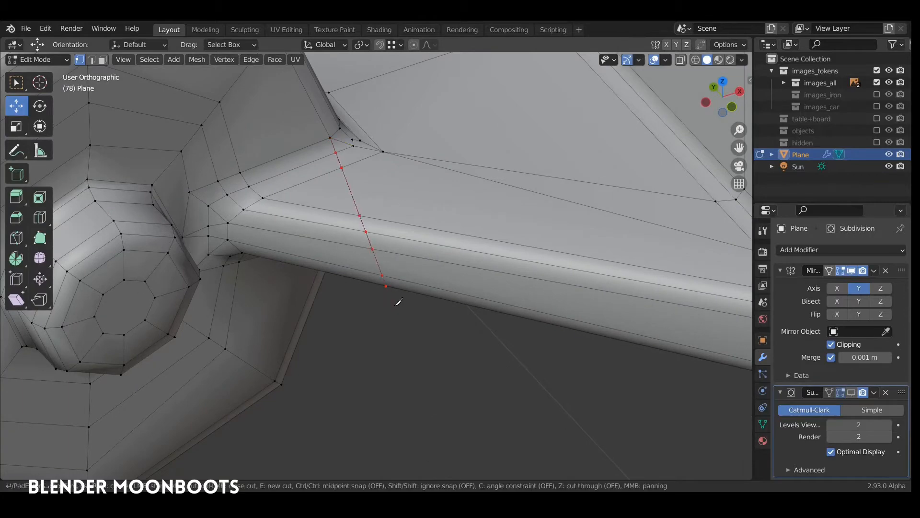
key(Return)
middle_drag(396, 306, 380, 211)
click(375, 207)
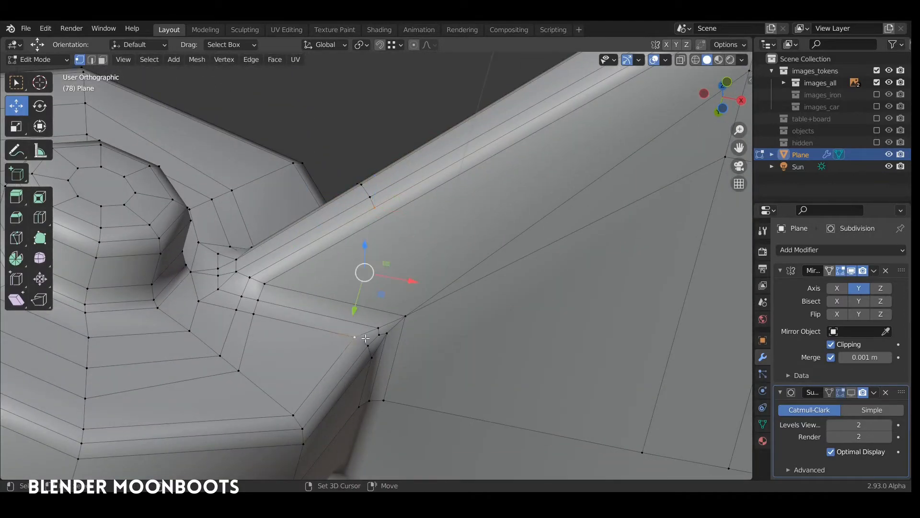
Step: Connect the vertex at the strut's wheel-side corner to the vertex on the body's edge, and dissolve the redundant long edge beside it
middle_drag(412, 306, 269, 248)
click(279, 335)
shift+middle_drag(280, 335, 255, 389)
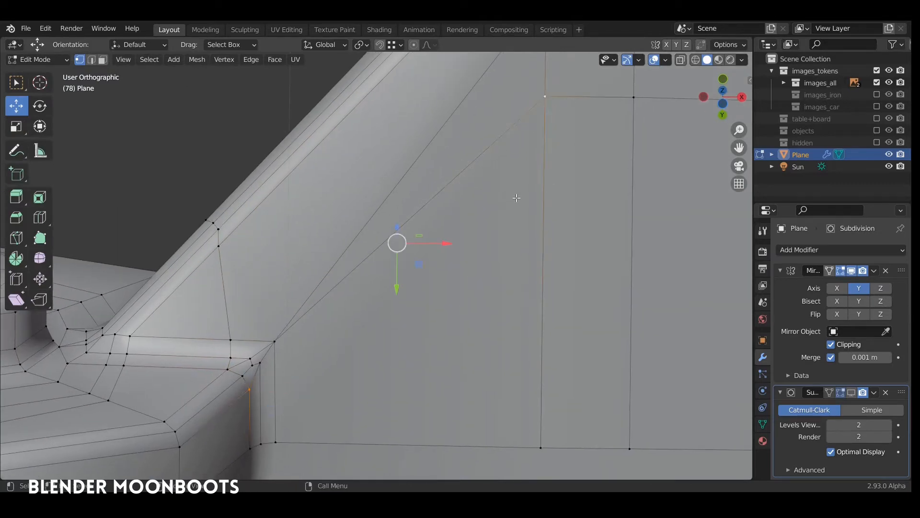
middle_drag(517, 197, 456, 163)
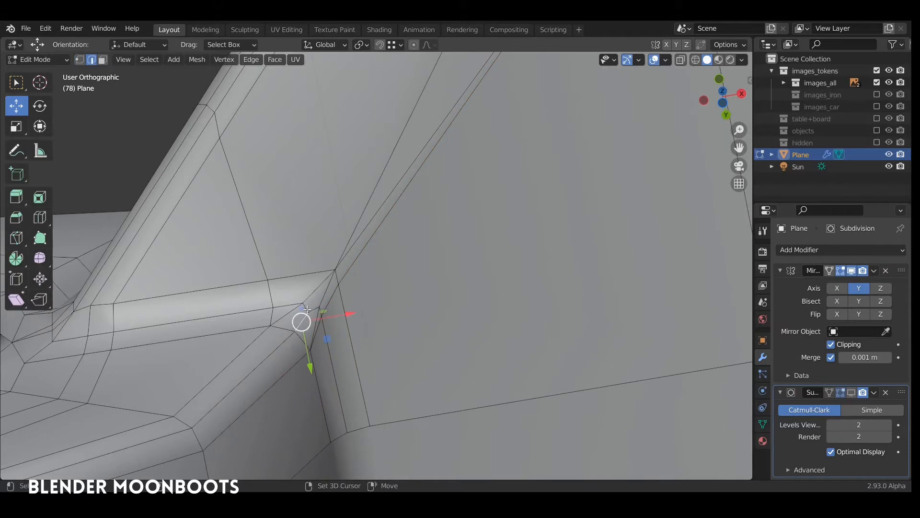
scroll(327, 287, down, 4)
alt+shift+drag(392, 268, 393, 329)
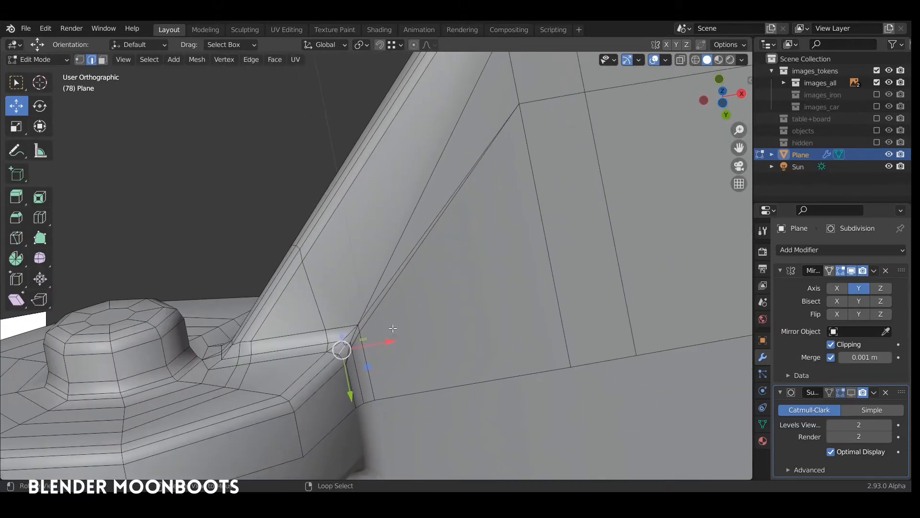
key(ctrl+x)
middle_drag(400, 319, 406, 300)
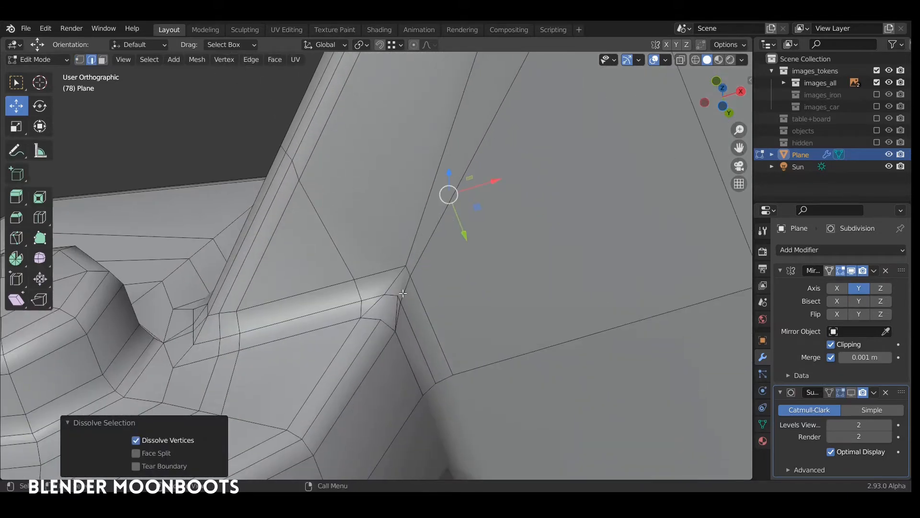
Step: Dissolve the short edge at the strut's wheel-side corner and slide the corner vertex by a factor of 0.208
key(1)
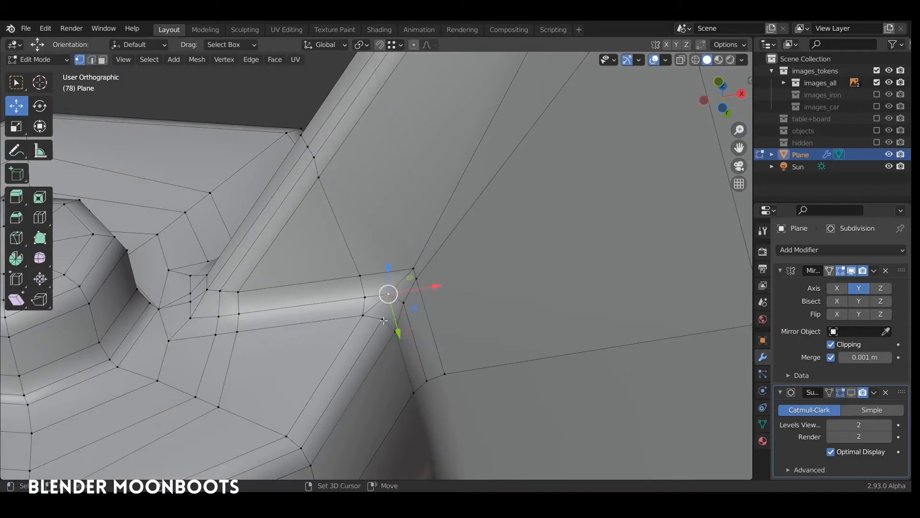
key(ctrl+x)
middle_drag(379, 310, 460, 240)
key(1)
key(shift+v)
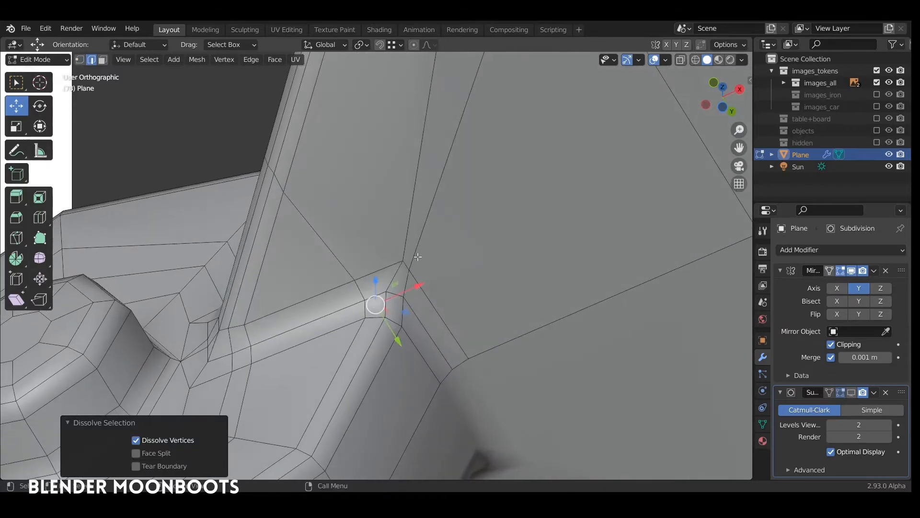
click(420, 287)
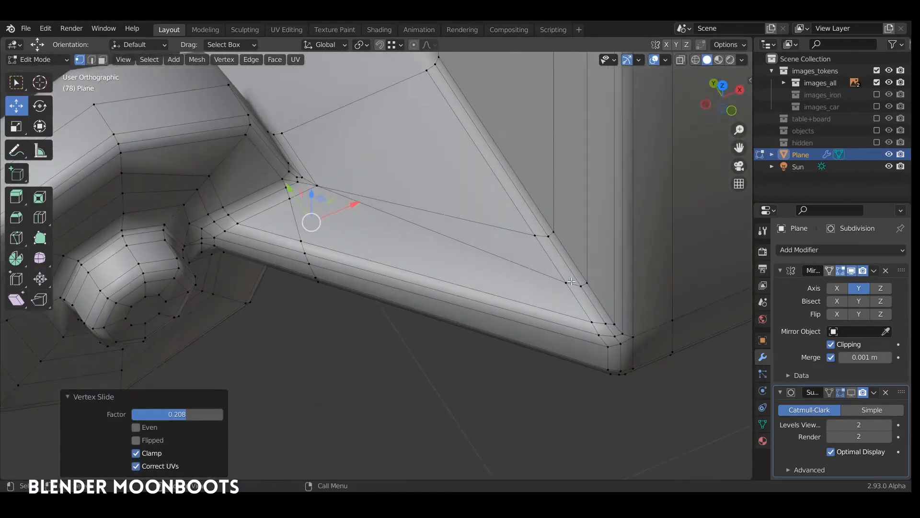
Step: Dissolve the extra short edge where the strut, wheel and body meet, and merge the neighbouring corner vertices
click(565, 282)
middle_drag(386, 220, 478, 258)
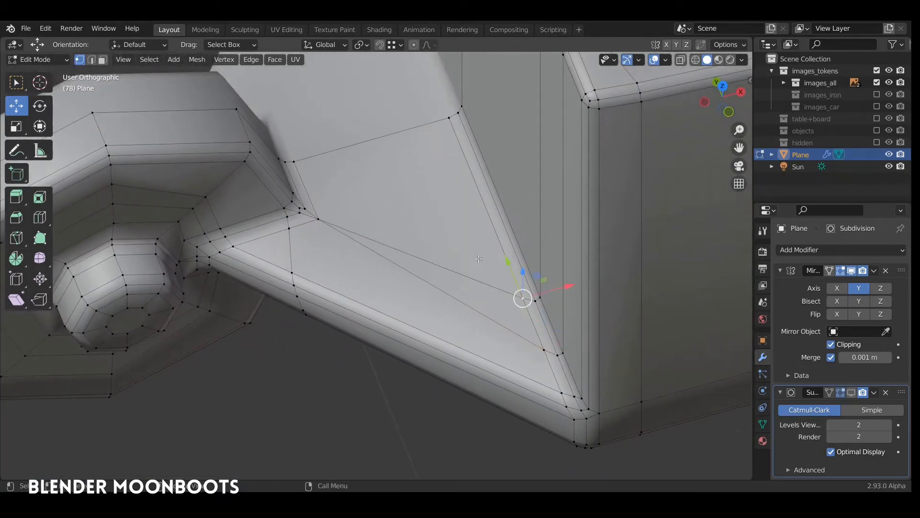
middle_drag(358, 209, 318, 211)
key(2)
click(326, 224)
key(ctrl+x)
key(1)
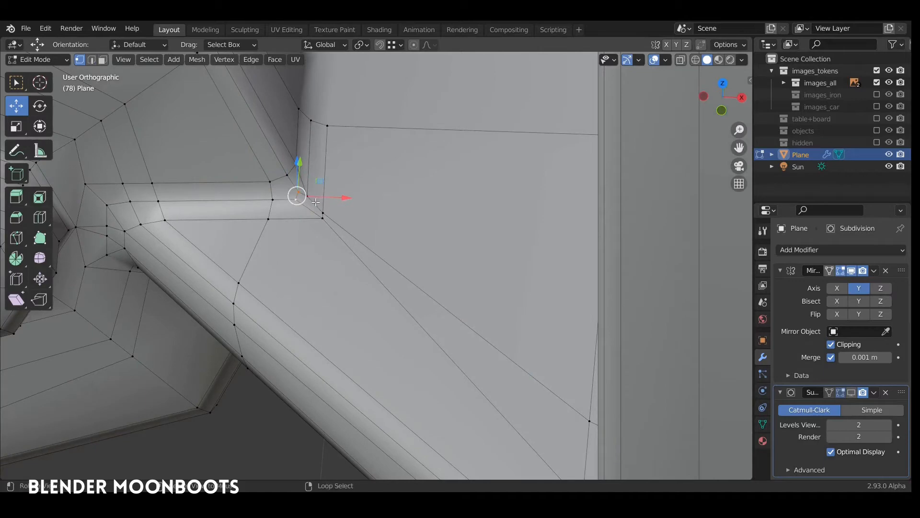
key(m)
click(316, 203)
click(323, 215)
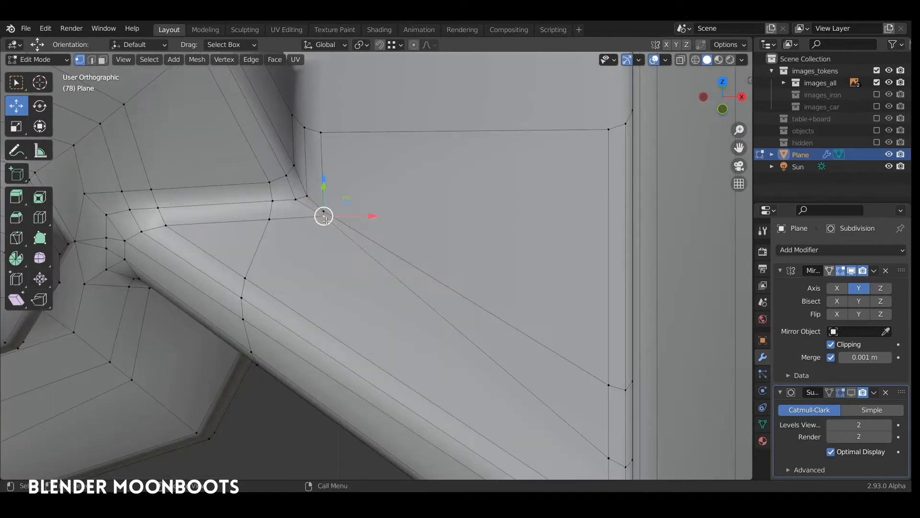
Step: Slide the body-side vertex of the strut's corner along its edge and preview the subdivided junction
key(g)
key(g)
click(309, 222)
scroll(365, 275, down, 3)
middle_drag(336, 284, 462, 187)
key(Tab)
key(Tab)
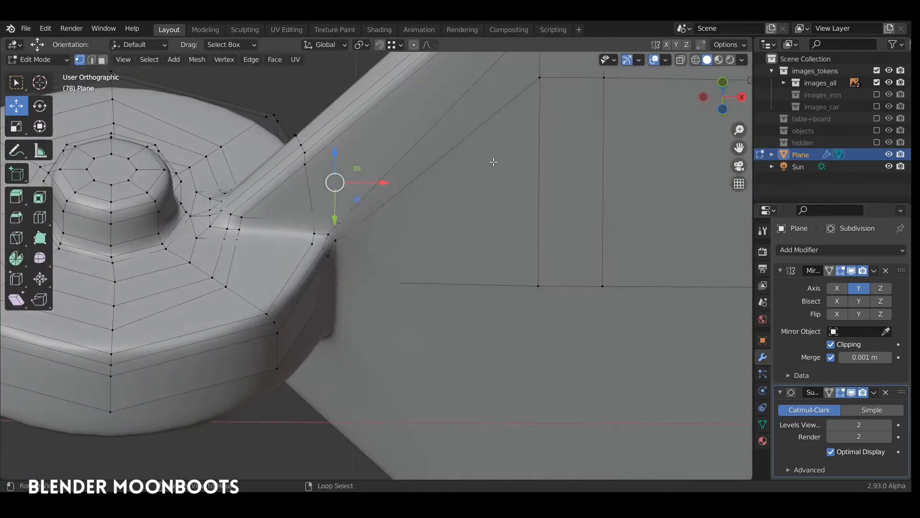
Step: Slide the vertex at the connecting edge's far end along the body's edge by a factor of 0.490, and preview the mesh
middle_drag(493, 158, 533, 149)
click(536, 145)
key(g)
key(g)
click(534, 251)
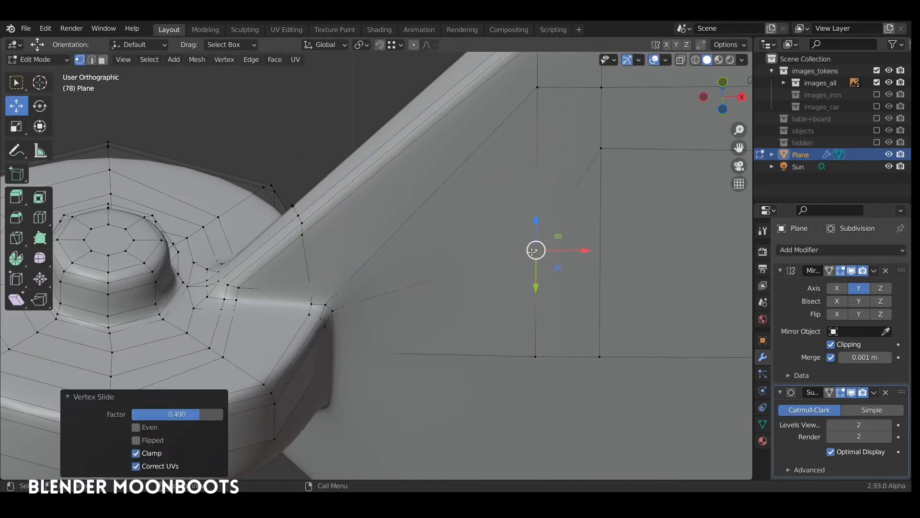
click(342, 291)
middle_drag(339, 291, 503, 287)
key(Tab)
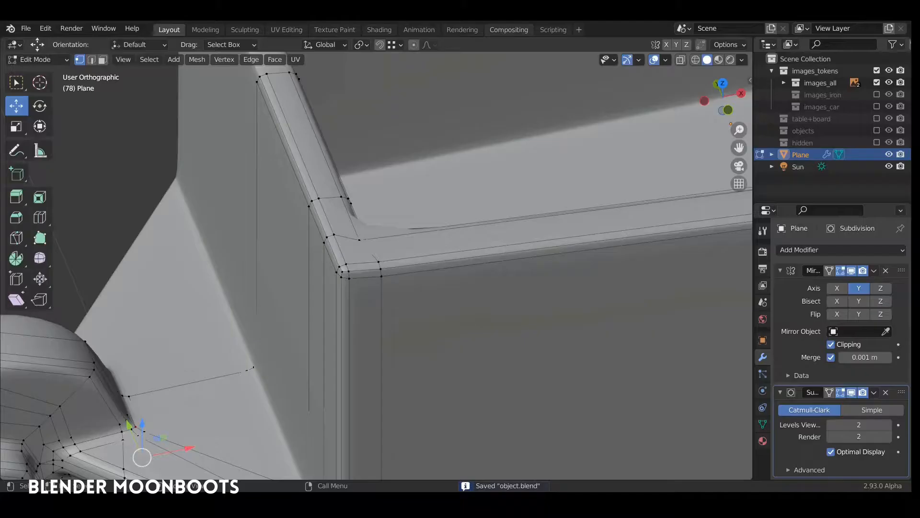
Step: Without subdivision shown, connect vertices across the rim beside and diagonally through the body's upper corner, and dissolve the old slanted edges
click(851, 393)
middle_drag(345, 292, 246, 217)
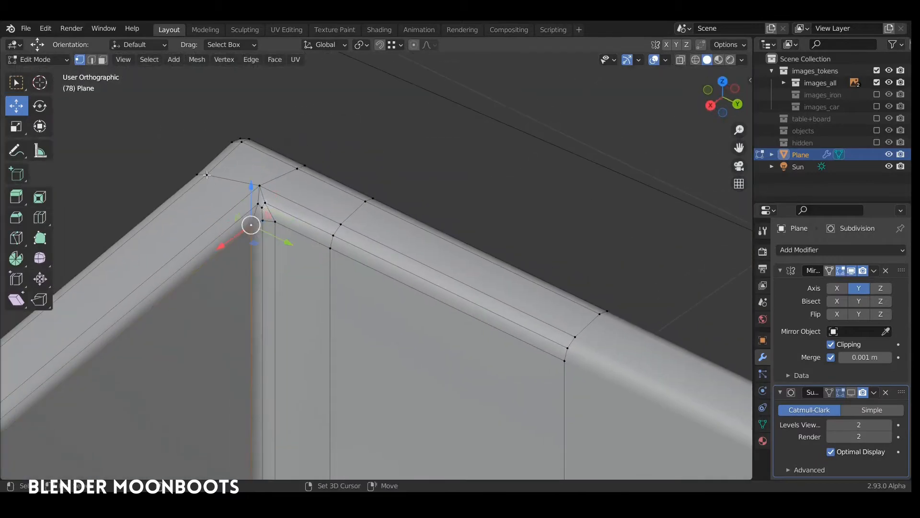
shift+click(273, 222)
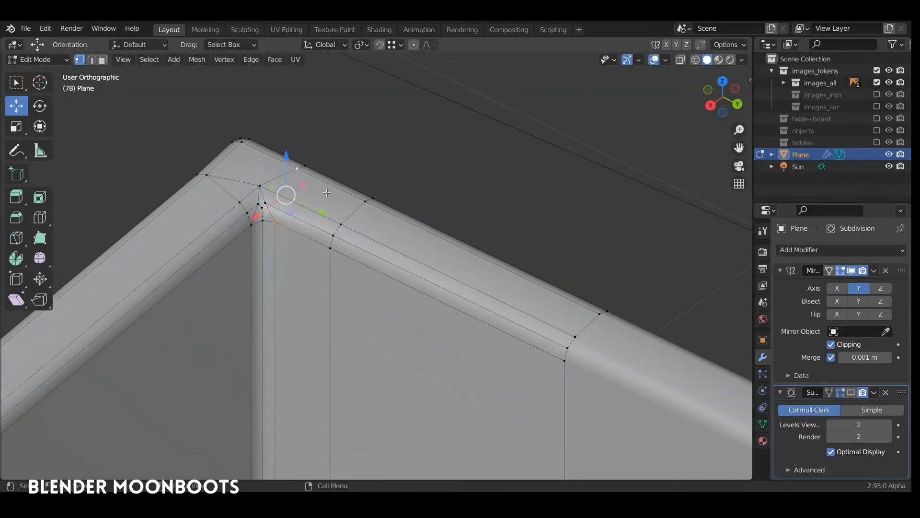
scroll(326, 192, up, 3)
middle_drag(327, 192, 350, 246)
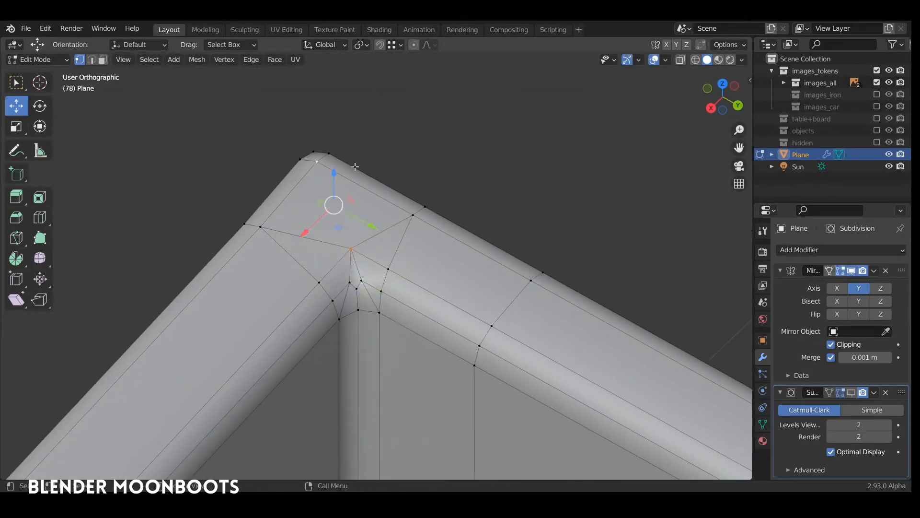
key(ctrl+x)
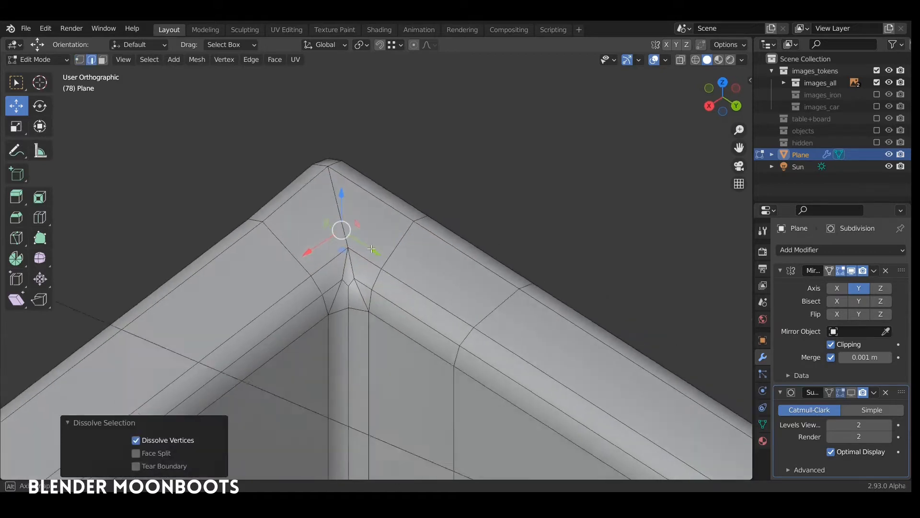
Step: Dissolve the short leftover edges at the rim's inner corner and preview the subdivided body
middle_drag(392, 246, 464, 232)
click(357, 269)
shift+click(363, 264)
shift+click(377, 285)
shift+click(354, 287)
key(ctrl+x)
key(1)
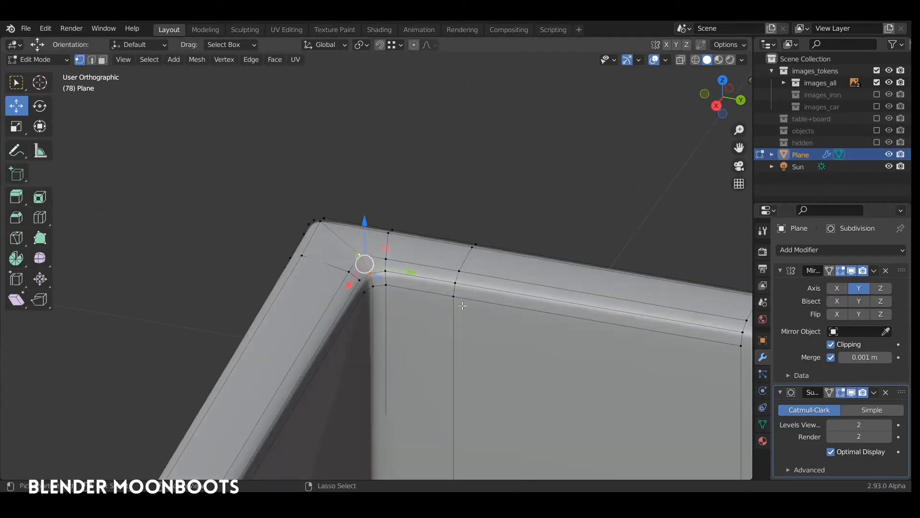
key(Tab)
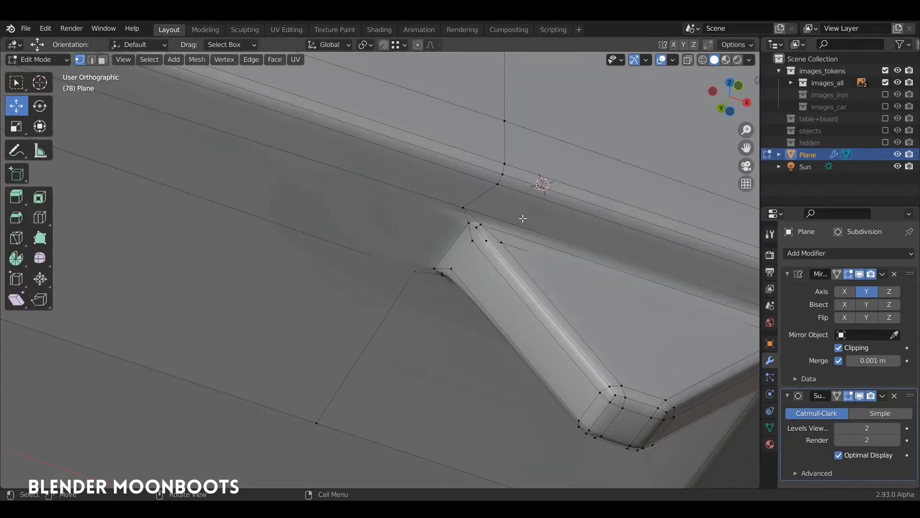
Step: Connect the leg's outer corner to the beveled edge above it, and add a loop cut beside the leg, slid towards it
middle_drag(523, 218, 550, 216)
key(Tab)
key(Tab)
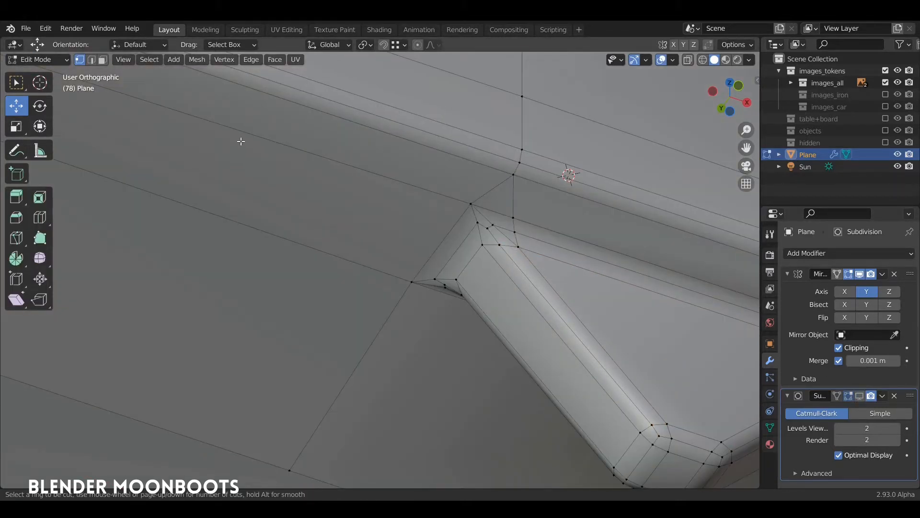
scroll(321, 142, down, 5)
shift+middle_drag(321, 142, 501, 233)
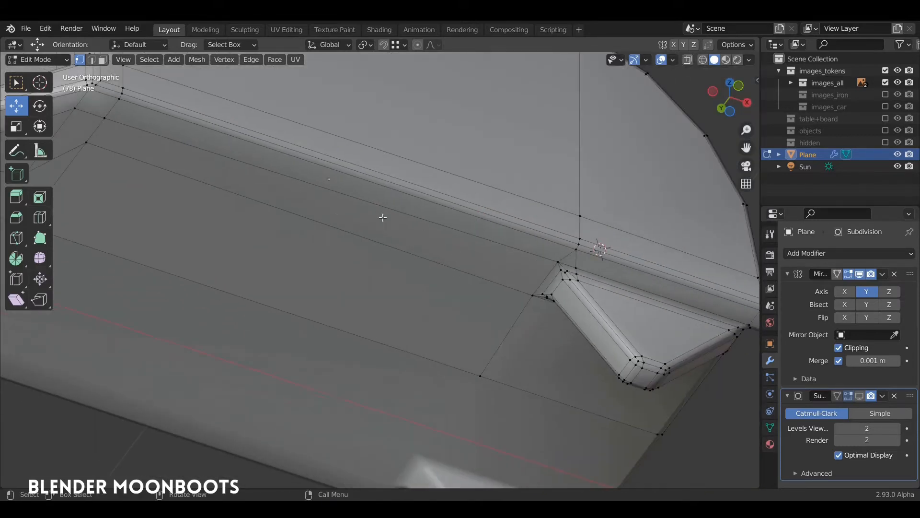
key(ctrl+r)
click(382, 216)
click(495, 229)
Step: Connect the new loop's vertices to the leg's corner and dissolve the superfluous edges around that corner
scroll(508, 235, up, 5)
shift+middle_drag(575, 240, 407, 225)
click(505, 267)
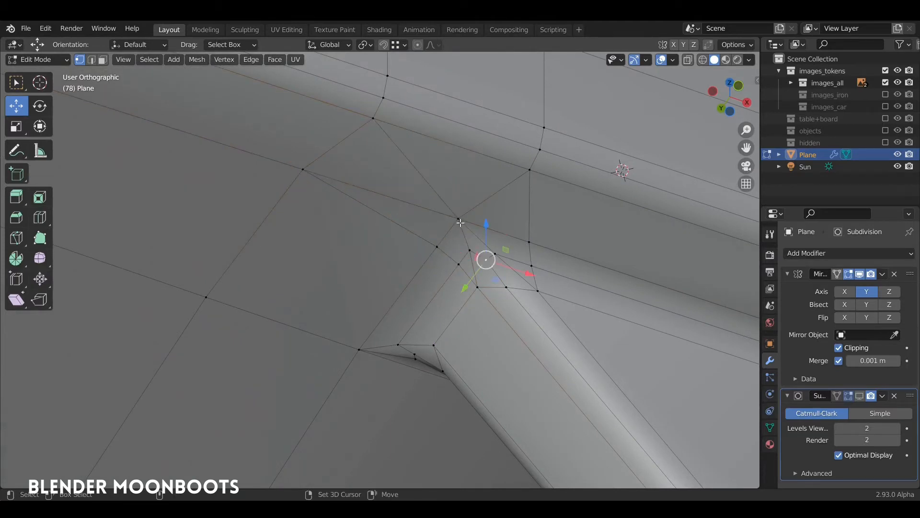
click(438, 213)
shift+click(486, 203)
key(ctrl+x)
click(470, 244)
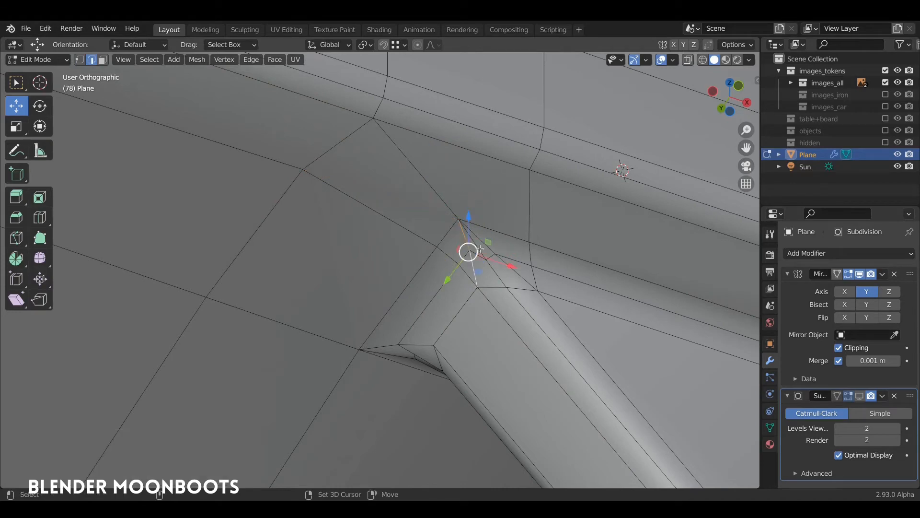
key(ctrl+x)
middle_drag(526, 265, 543, 291)
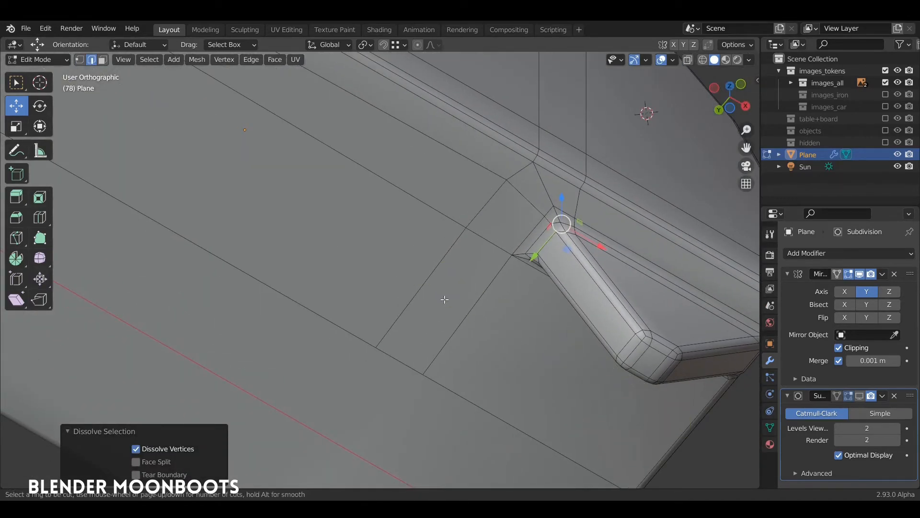
Step: Add a centred loop cut across the narrow strip of faces beside the leg
click(445, 300)
click(446, 299)
scroll(458, 289, up, 2)
middle_drag(503, 263, 530, 262)
key(1)
click(421, 318)
middle_drag(446, 312, 575, 240)
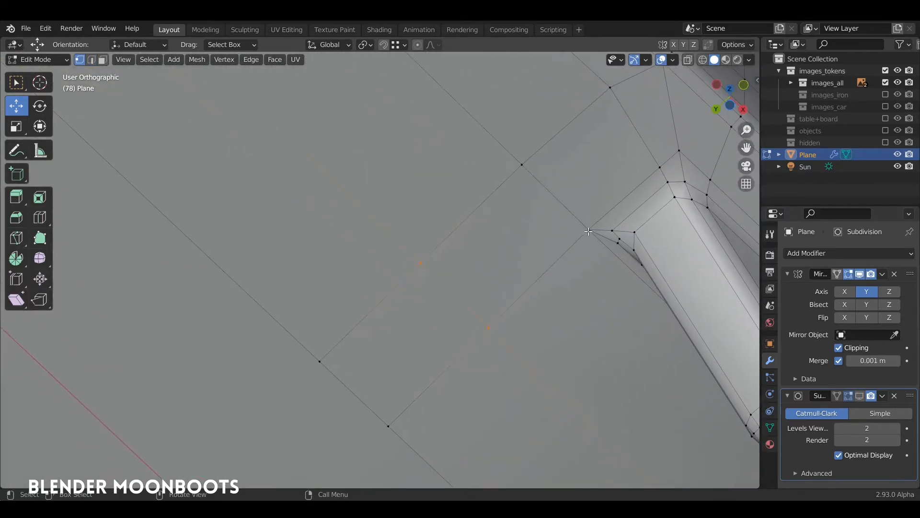
Step: Knife-cut from the leg's inner corner to the new loop's vertex, and cut from the neighbouring vertex on the strip's edge
key(k)
click(589, 229)
click(421, 263)
key(Return)
key(k)
click(522, 165)
key(Return)
middle_drag(522, 165, 289, 351)
right_click(235, 438)
Step: Knife-cut from the leg's other side to the nearby loop vertex and dissolve the old edge running to the leg's corner
middle_drag(235, 439, 461, 259)
middle_drag(460, 259, 501, 269)
scroll(501, 268, up, 1)
key(k)
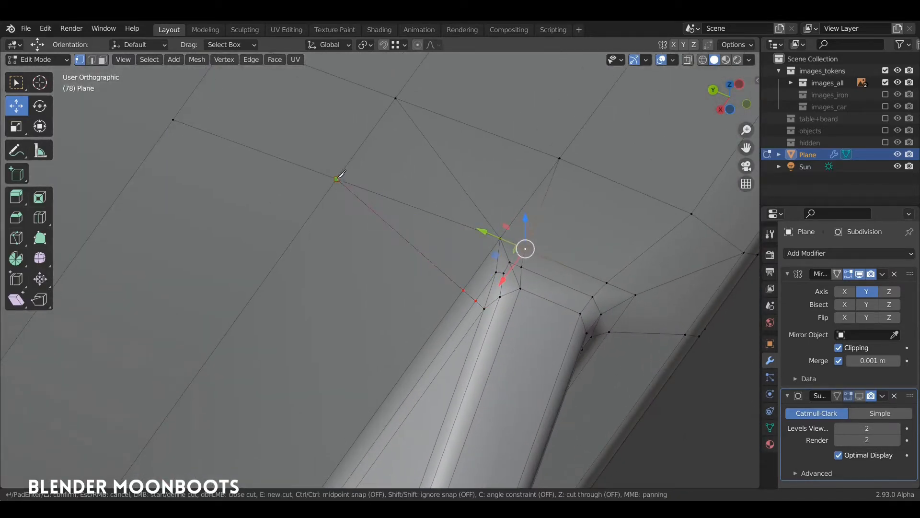
click(337, 179)
key(Return)
key(2)
click(416, 208)
key(ctrl+x)
middle_drag(527, 223, 554, 213)
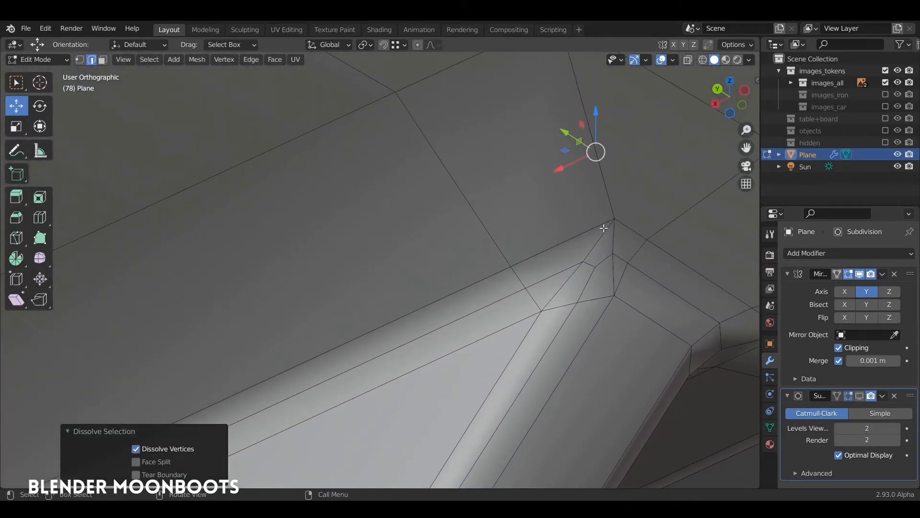
Step: Dissolve the short diagonal edge inside the bevel at the leg's corner
key(1)
click(592, 267)
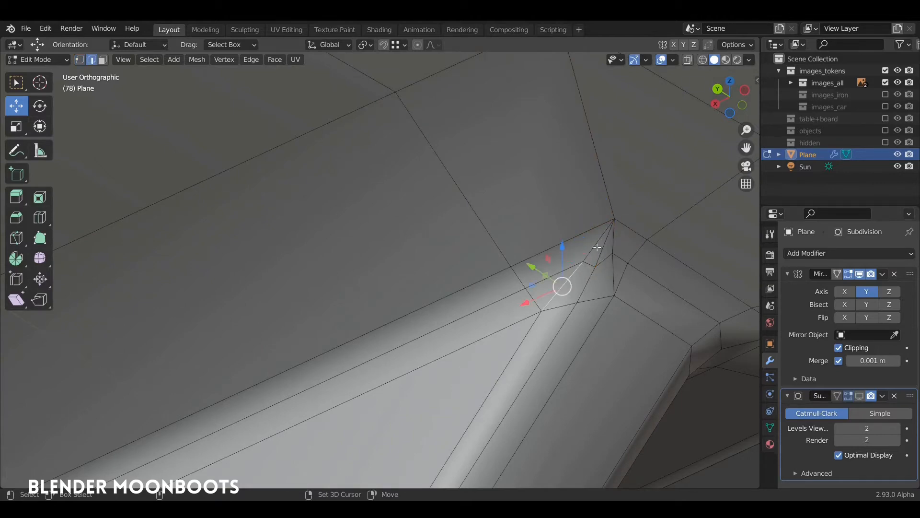
key(ctrl+x)
middle_drag(590, 273, 562, 326)
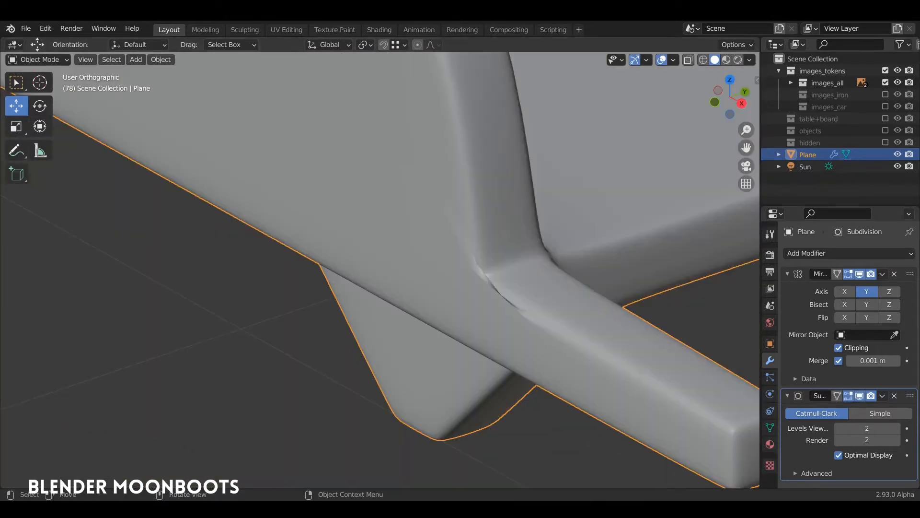
Step: Knife-cut across the handle just beyond its junction with the body, down to the leg
key(alt+a)
click(505, 269)
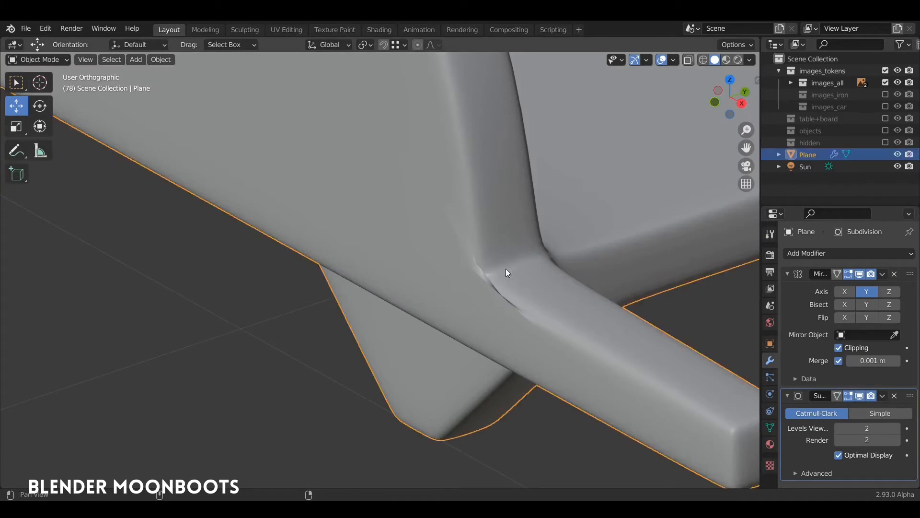
key(Tab)
scroll(480, 262, up, 2)
middle_drag(478, 262, 494, 192)
key(k)
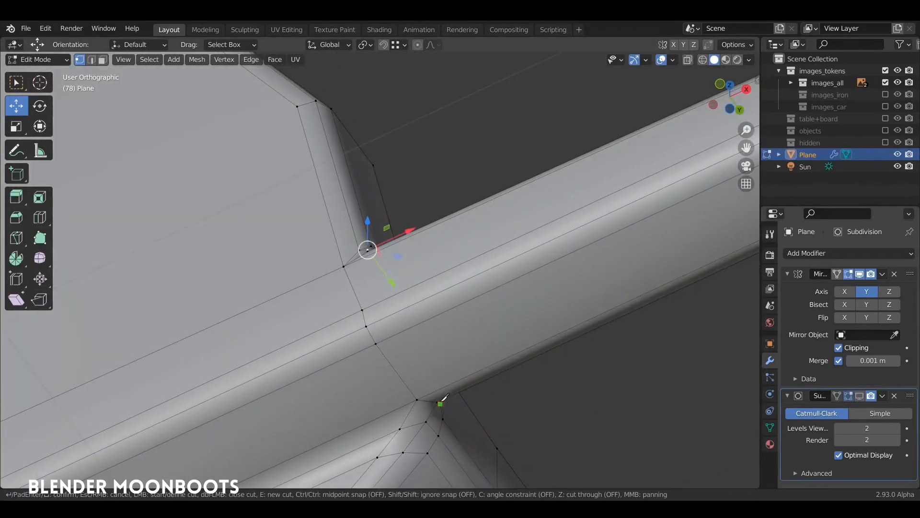
key(Return)
middle_drag(386, 245, 379, 264)
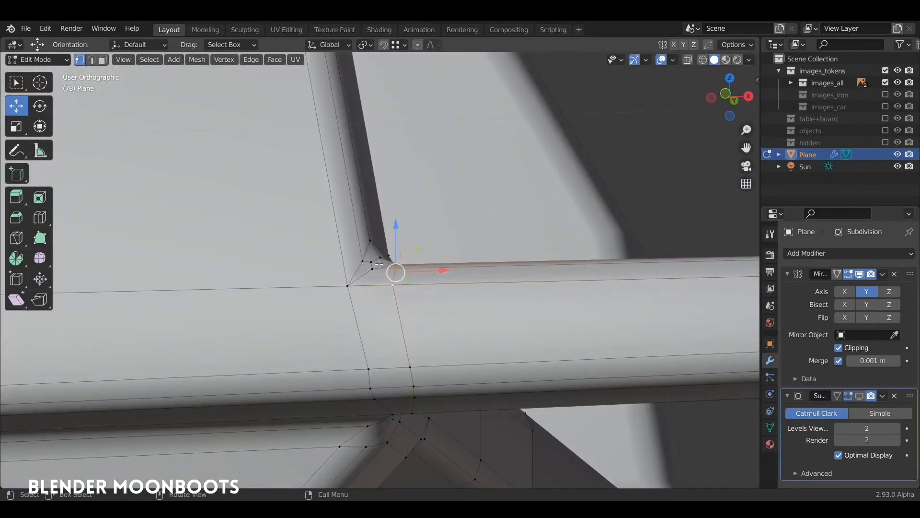
Step: Connect the handle junction's inner vertex to the handle's lower edge and dissolve the short diagonal edge at that corner
middle_drag(422, 356, 418, 375)
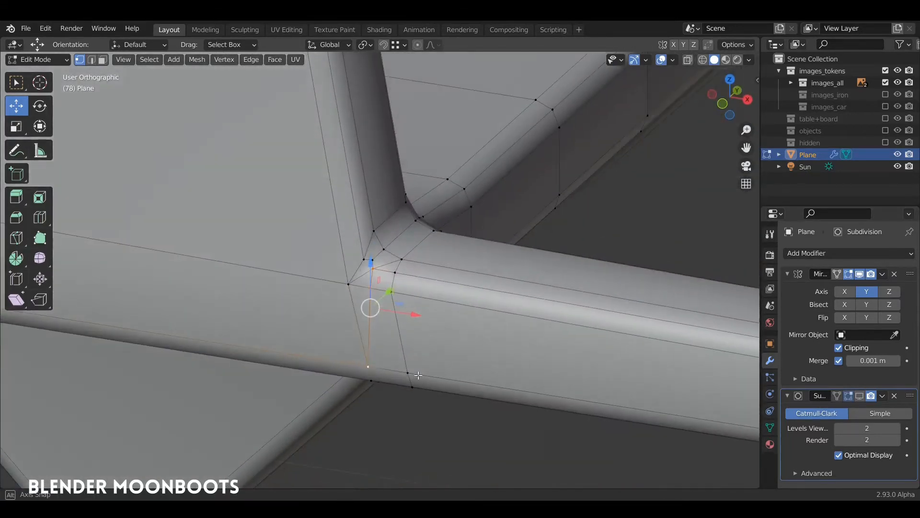
key(ctrl+x)
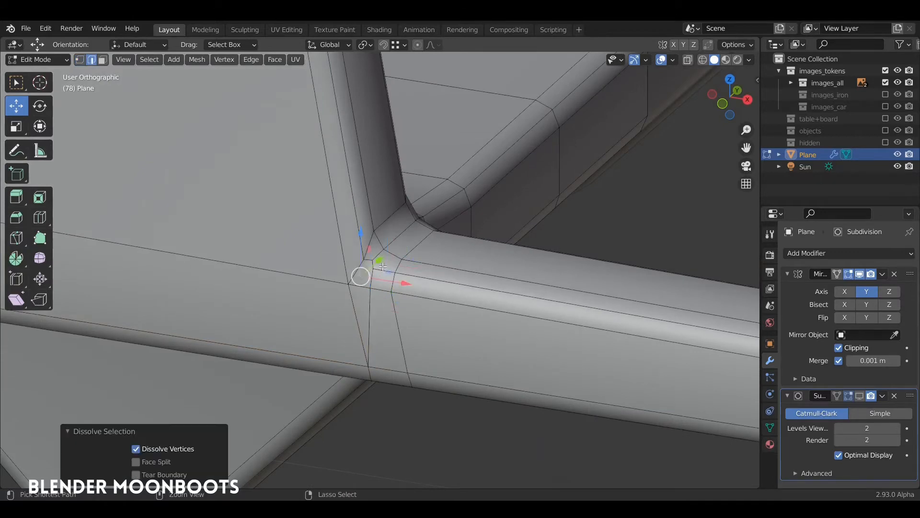
middle_drag(382, 266, 449, 278)
key(1)
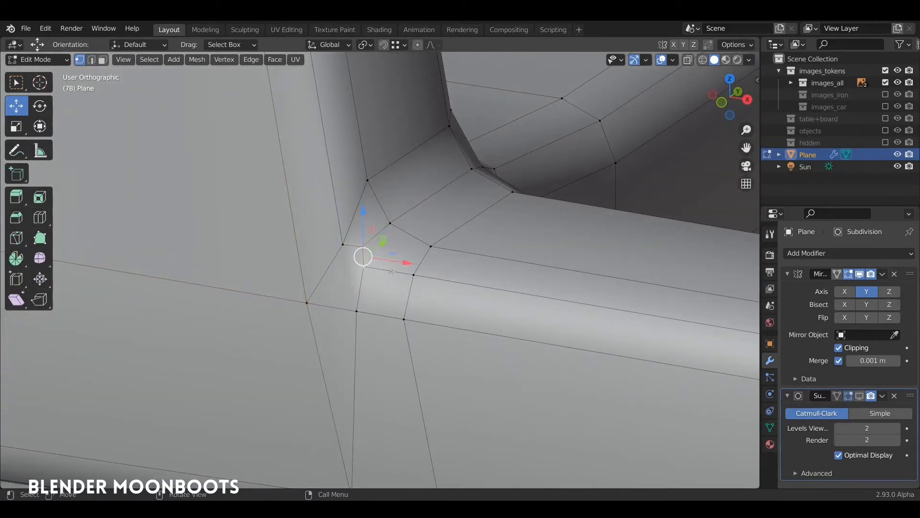
Step: Knife-cut across the handle at its inner junction with the body and dissolve the adjacent old edge
key(m)
key(l)
click(421, 196)
key(Return)
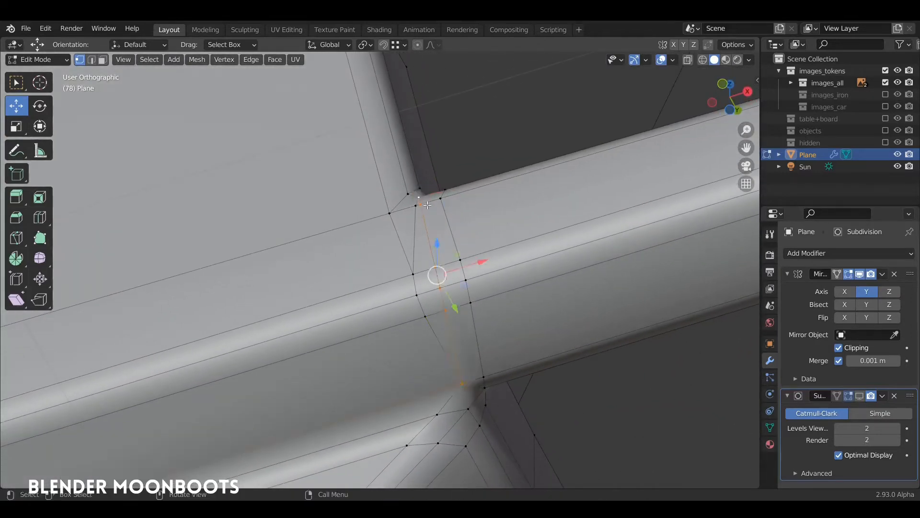
middle_drag(429, 225, 417, 217)
key(2)
click(418, 236)
key(ctrl+x)
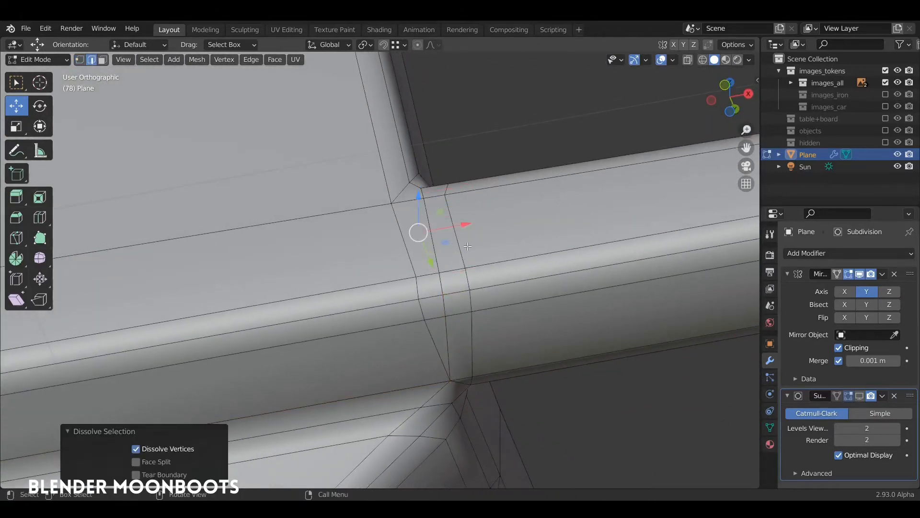
Step: Knife-cut from the body's corner vertex across the handle to the leg's bevel and dissolve the old edge path beside the cut
middle_drag(467, 246, 456, 272)
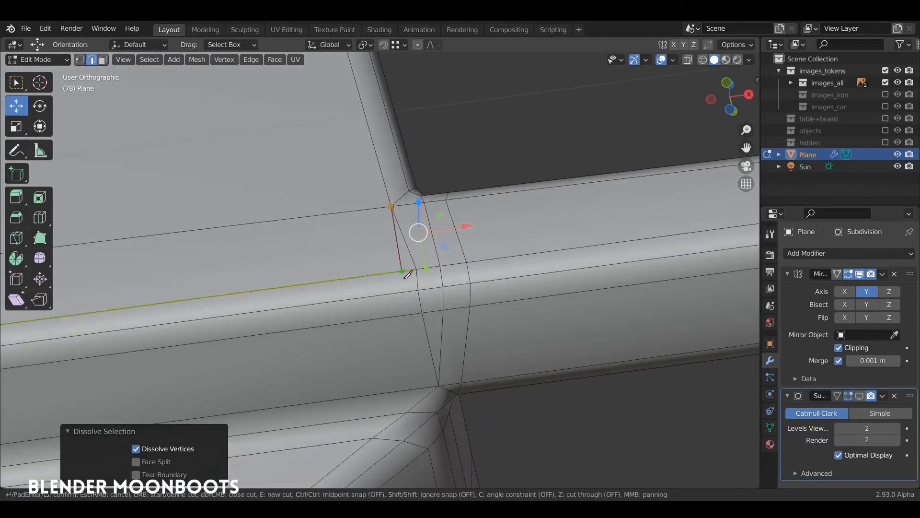
click(407, 412)
key(Return)
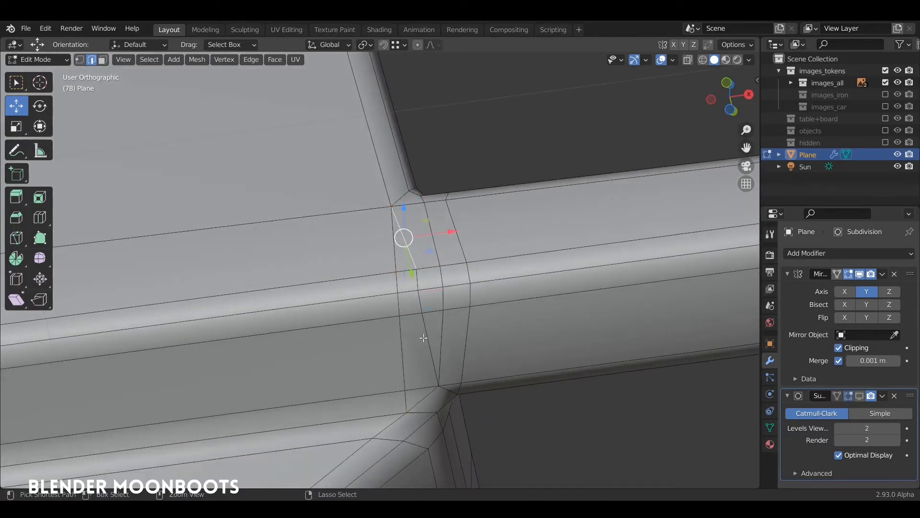
ctrl+click(429, 350)
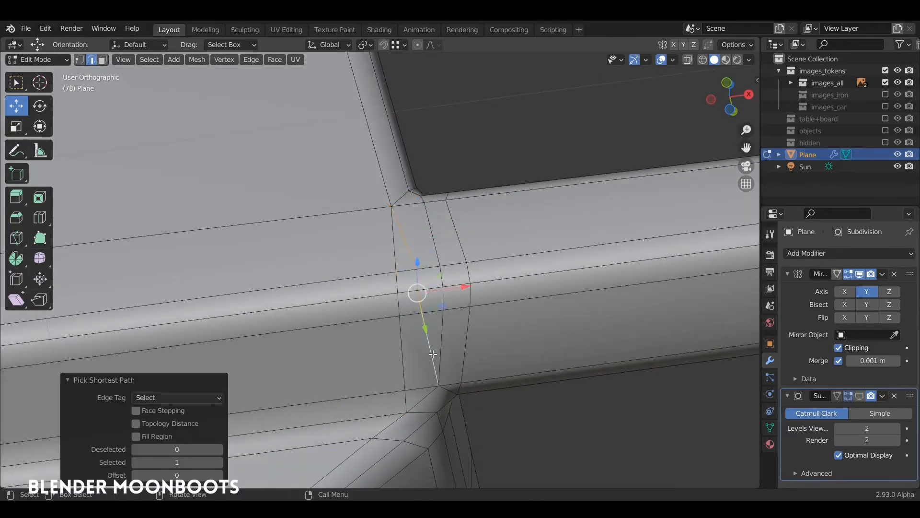
key(ctrl+x)
Step: Knife-cut to the bevel vertex at the handle-leg junction and dissolve the redundant short edge at that corner
middle_drag(528, 335, 484, 270)
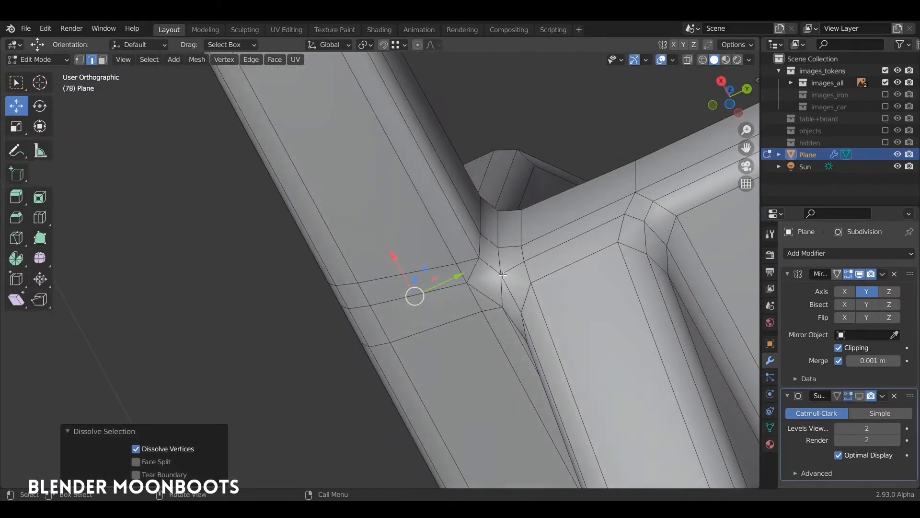
click(501, 274)
key(Return)
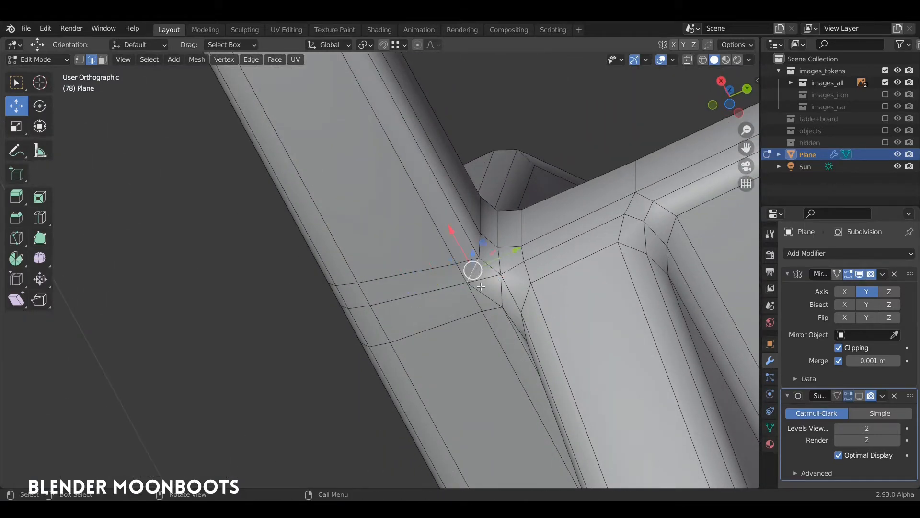
key(ctrl+x)
Step: Slide the vertex at the handle-body corner along its edge and leave Edit Mode
middle_drag(505, 288, 426, 217)
key(1)
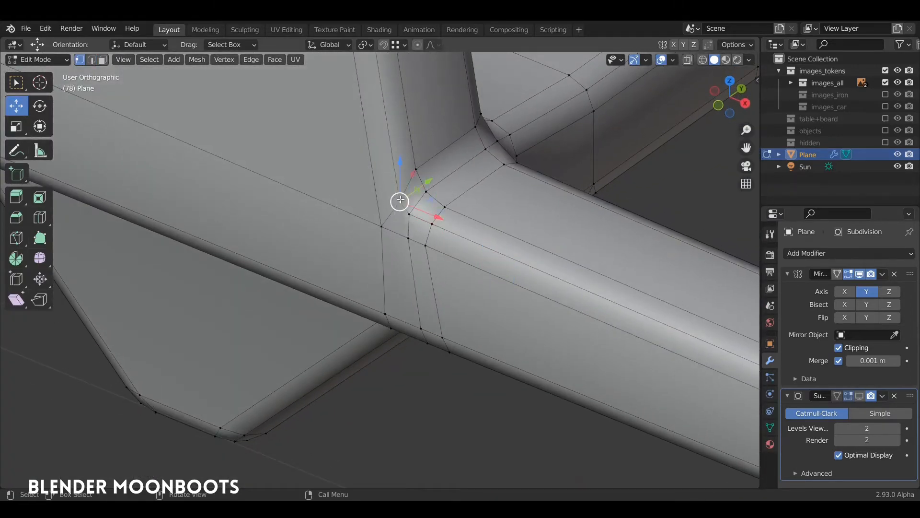
key(g)
key(g)
click(397, 181)
middle_drag(443, 273, 504, 312)
click(456, 264)
key(Tab)
scroll(458, 333, down, 4)
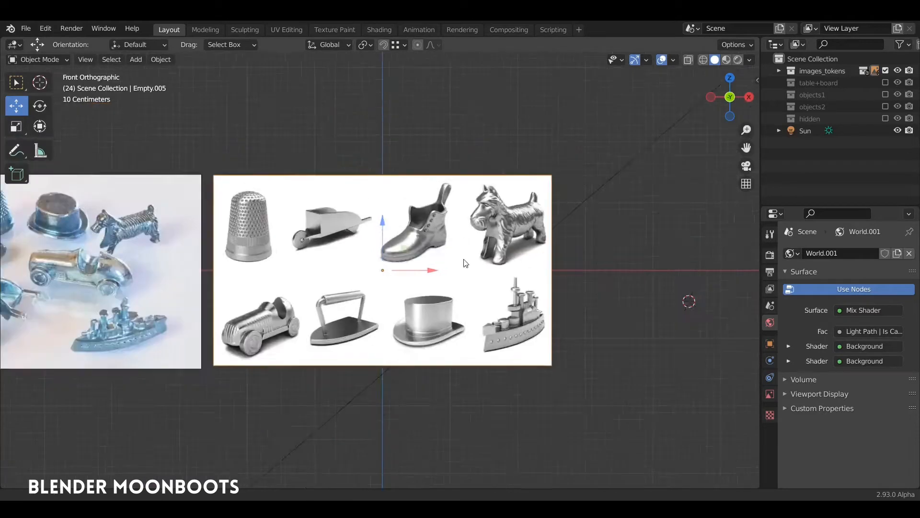
Step: Add a plane to the right of the token reference image and rotate its mesh 90° about X
alt+shift+drag(129, 261, 479, 257)
ctrl+alt+drag(479, 257, 519, 214)
alt+shift+drag(749, 231, 323, 236)
ctrl+alt+drag(431, 266, 52, 210)
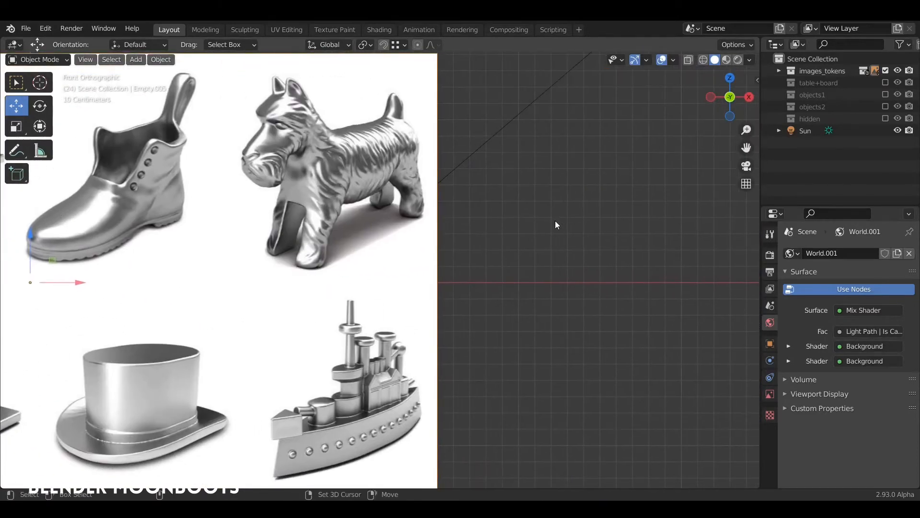
key(shift+a)
mouse_move(551, 212)
click(597, 219)
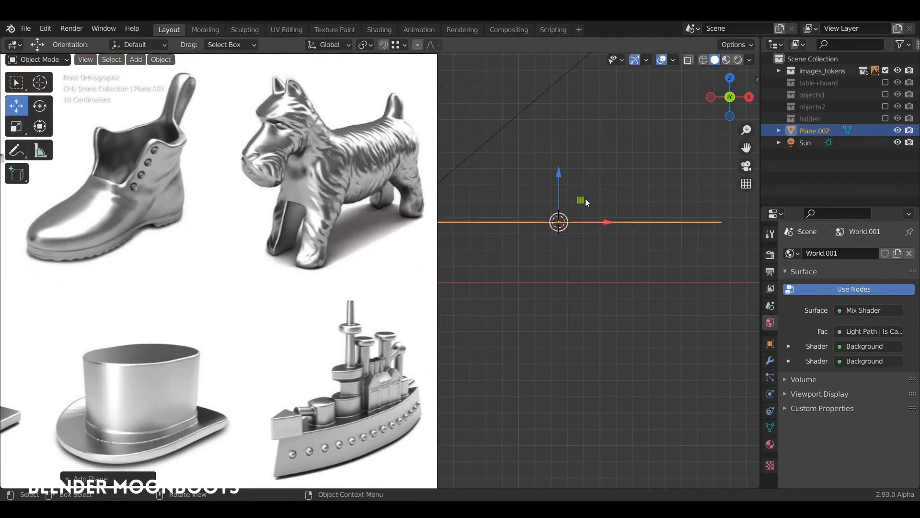
key(Tab)
text(rx90)
key(Return)
scroll(615, 159, down, 2)
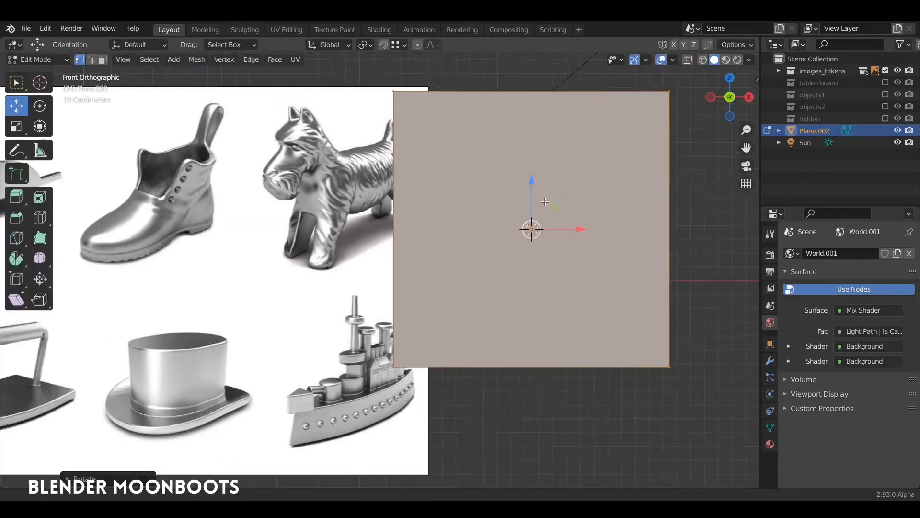
Step: Scale the plane to about 0.46 along Z and add a centered vertical loop cut
key(s)
key(z)
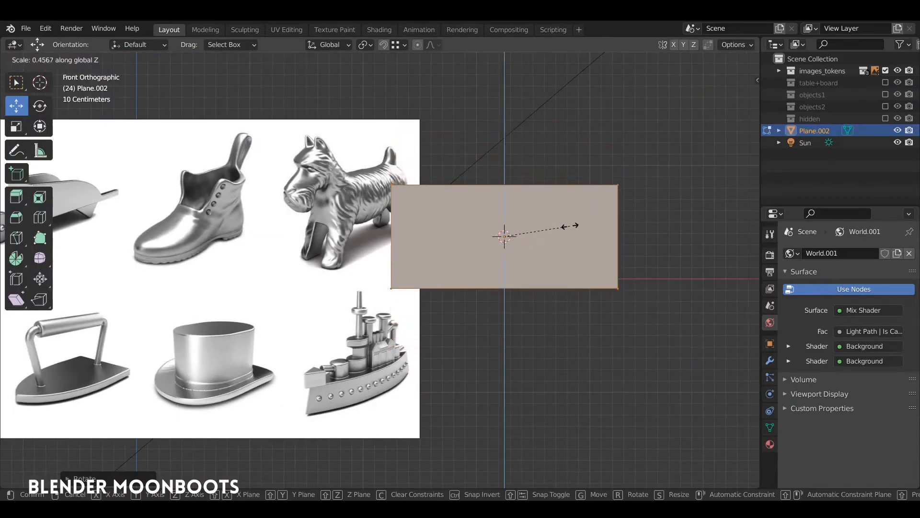
click(571, 224)
key(ctrl+r)
click(538, 193)
right_click(536, 191)
Step: Extrude the top edge of the plane's right half upward to form the boot's ankle shaft
click(534, 189)
shift+click(623, 186)
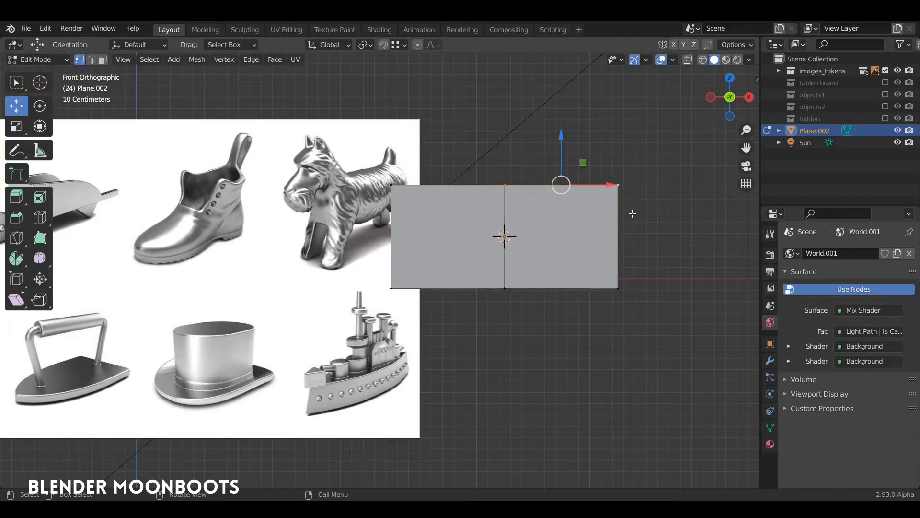
key(e)
click(650, 136)
middle_drag(650, 136, 622, 199)
Step: Extrude the whole L-shaped profile in depth to make a solid boot block
key(a)
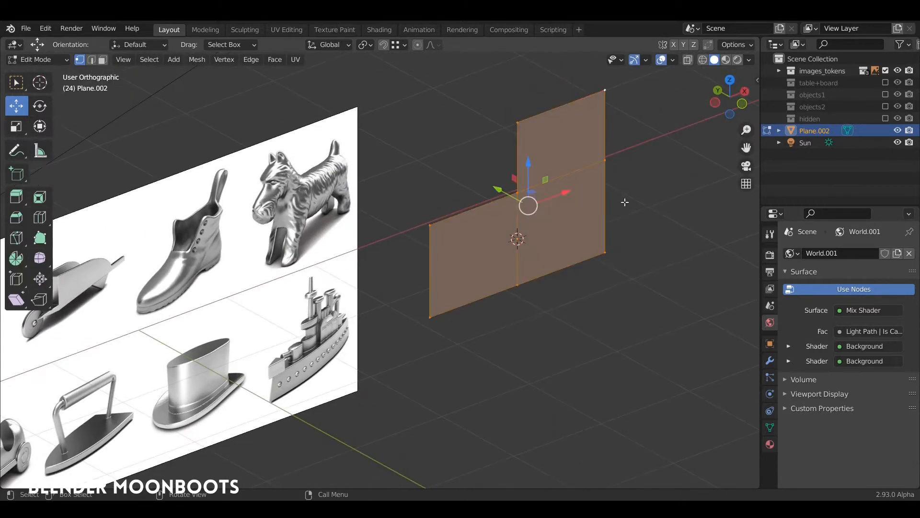
key(e)
click(577, 171)
middle_drag(577, 171, 593, 212)
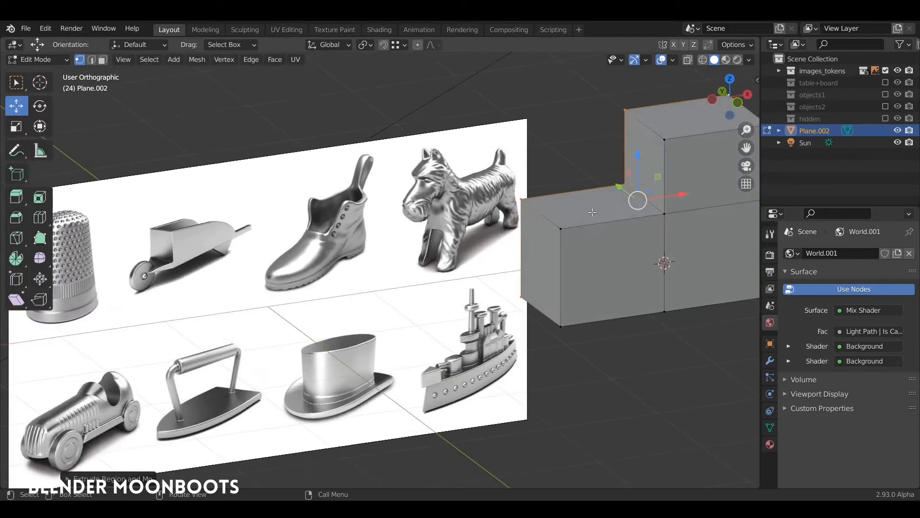
Step: Add a centered loop cut across the toe section of the boot block
key(ctrl+r)
click(594, 217)
right_click(595, 217)
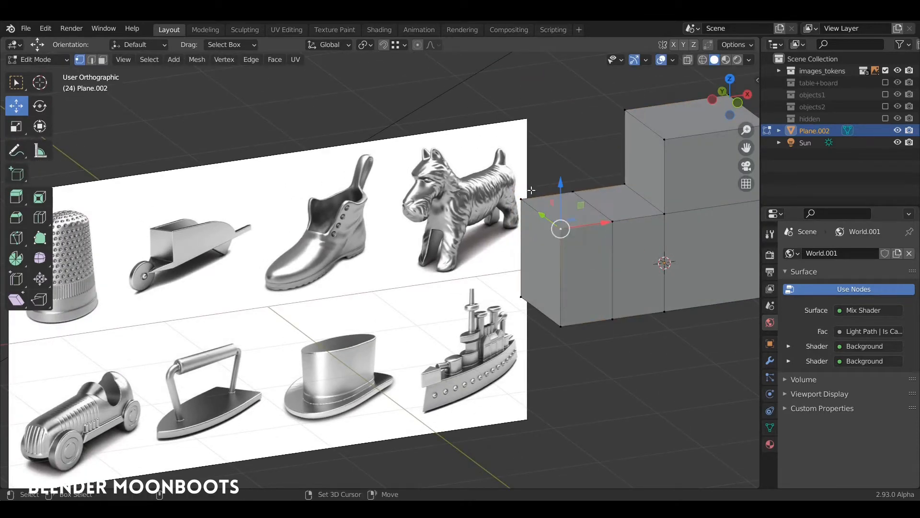
Step: Lower the toe's front top edge and the new loop's top edge along Z to slope the instep
shift+click(523, 197)
key(g)
key(z)
click(617, 223)
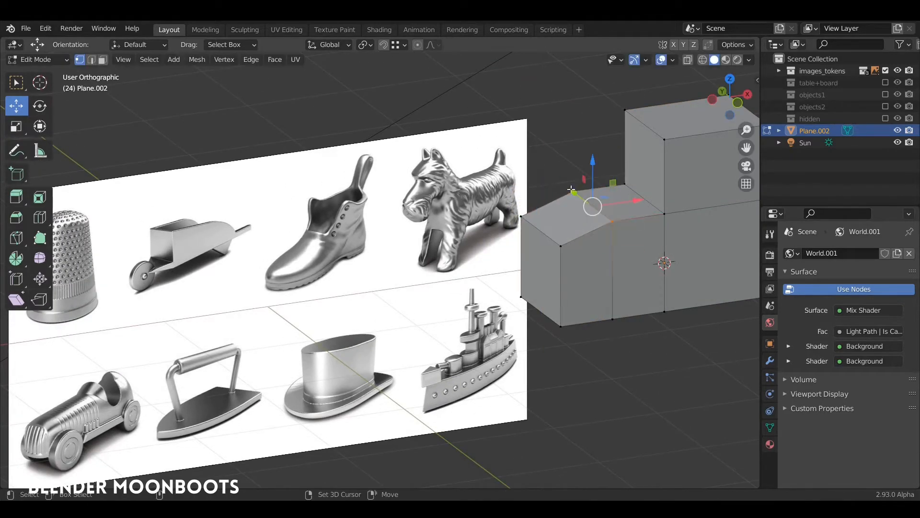
key(g)
key(z)
click(573, 207)
Step: Scale the whole boot mesh along Z
ctrl+middle_drag(718, 276, 589, 228)
key(a)
key(s)
key(z)
click(646, 269)
Step: Add a centered loop cut lengthwise through the boot, dividing it into two halves
middle_drag(645, 257, 671, 265)
key(ctrl+r)
click(551, 260)
right_click(535, 244)
right_click(534, 243)
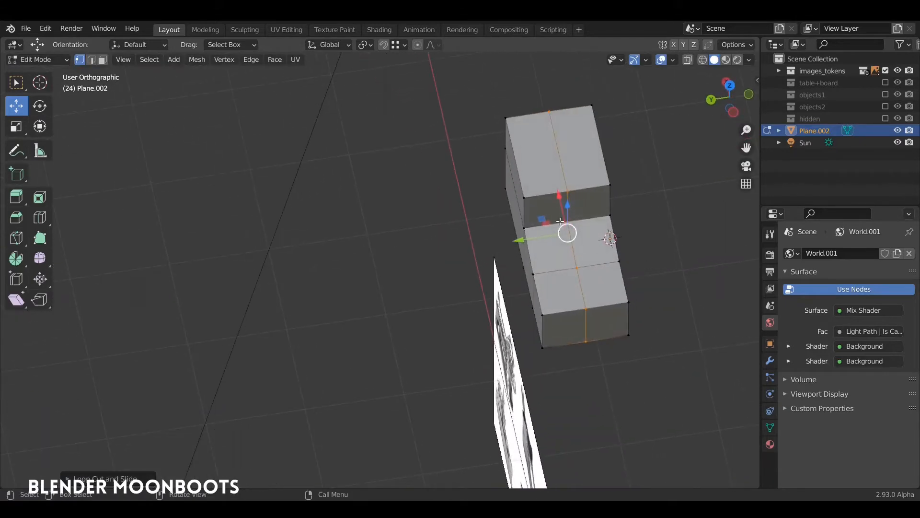
Step: Delete the far half of the boot mesh using X-ray display, and turn X-ray off
click(668, 262)
key(alt+z)
middle_drag(518, 352, 532, 335)
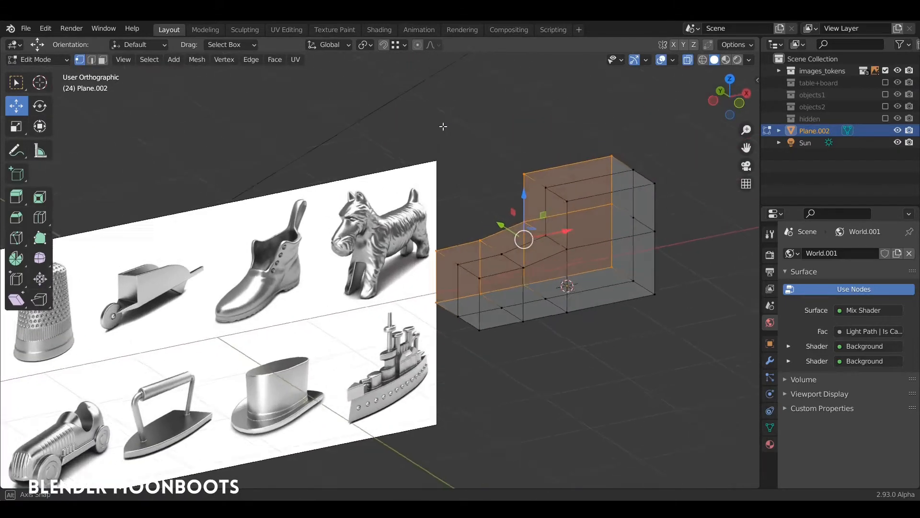
key(x)
click(535, 220)
middle_drag(539, 220, 582, 244)
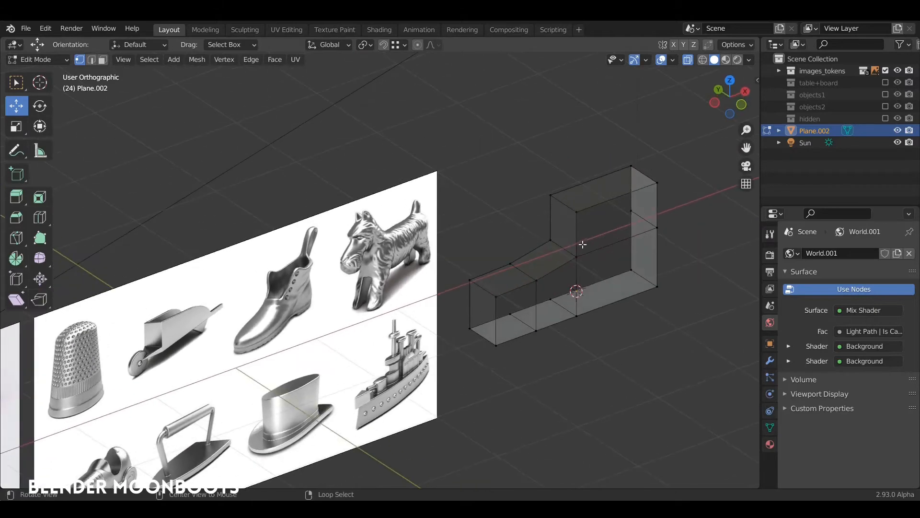
key(alt+z)
Step: Add a Mirror modifier set to the Y axis only and leave Edit Mode
click(770, 360)
click(794, 253)
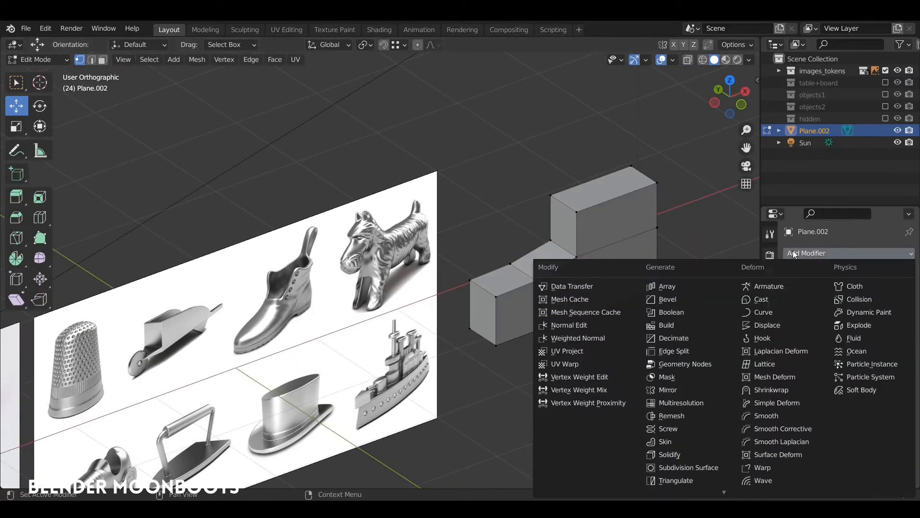
click(700, 391)
middle_drag(625, 288, 609, 271)
click(865, 292)
click(849, 293)
key(Tab)
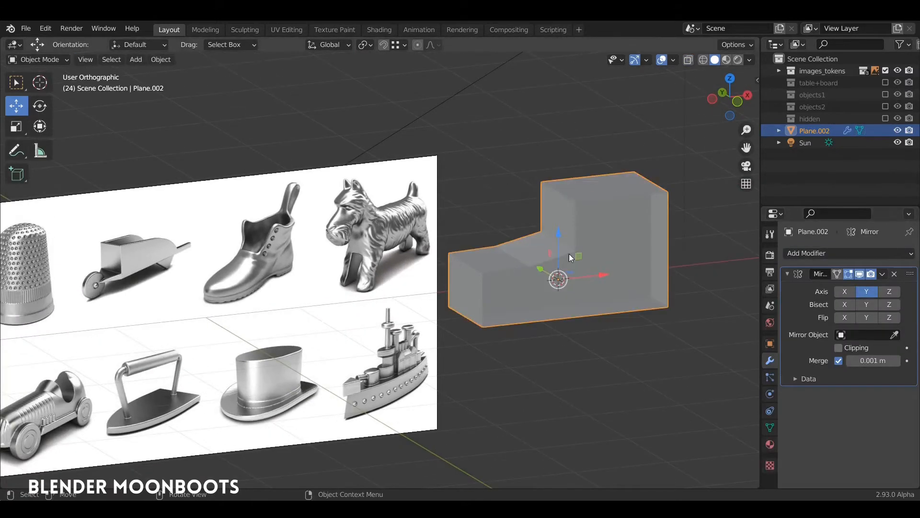
Step: Apply the boot object's transform and return to editing its mesh
key(ctrl+a)
click(571, 277)
key(Tab)
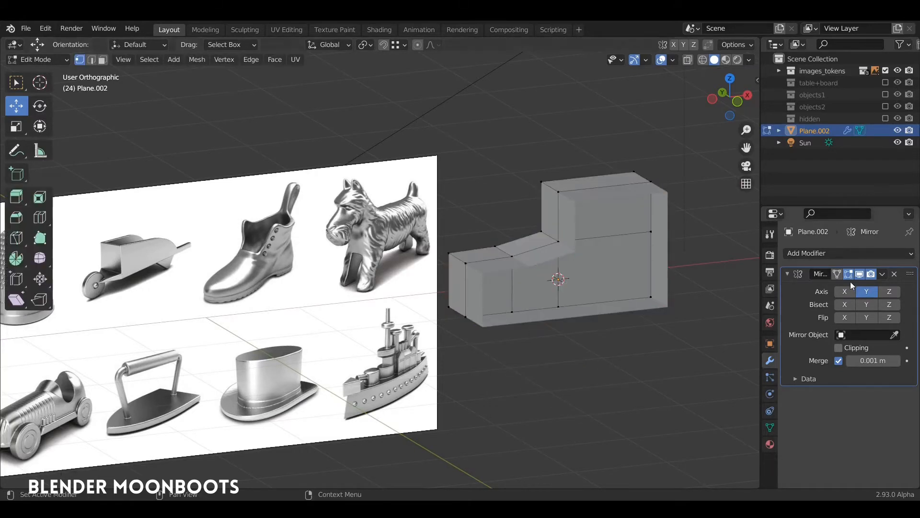
middle_drag(583, 270, 615, 289)
key(Tab)
key(alt+z)
key(alt+z)
key(Tab)
Step: Move the half mesh along Y to meet its mirrored copy and enable Clipping on the Mirror modifier
key(a)
drag(529, 254, 542, 270)
click(847, 349)
middle_drag(543, 270, 539, 290)
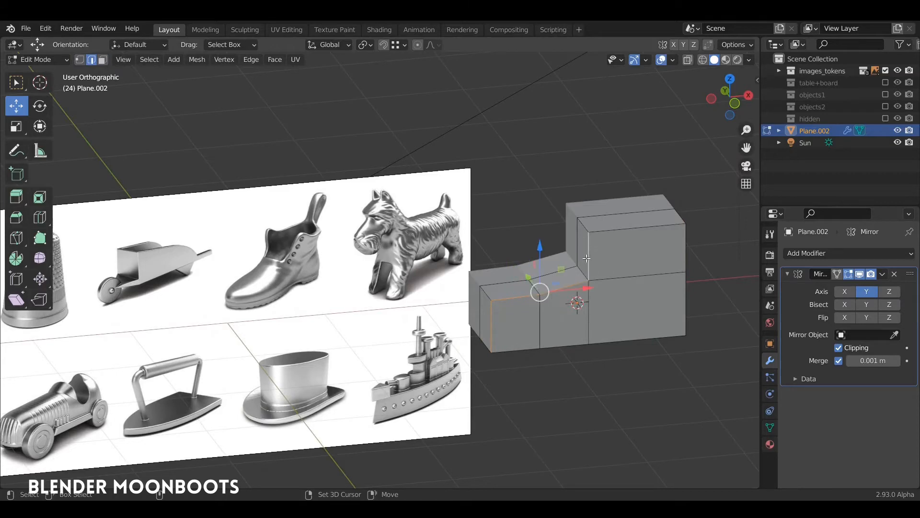
Step: Bevel the boot's outer toe, instep, shaft and heel edges with two segments
middle_drag(672, 252, 660, 284)
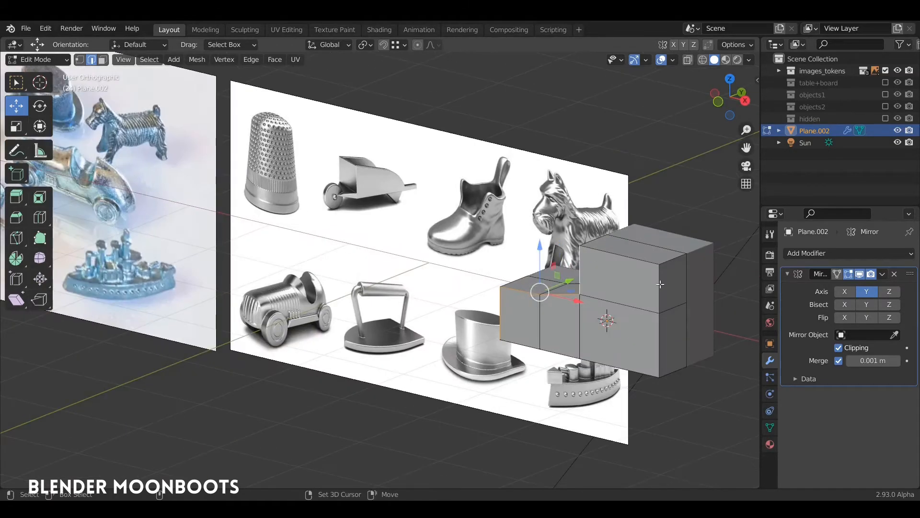
middle_drag(642, 326, 640, 306)
key(ctrl+b)
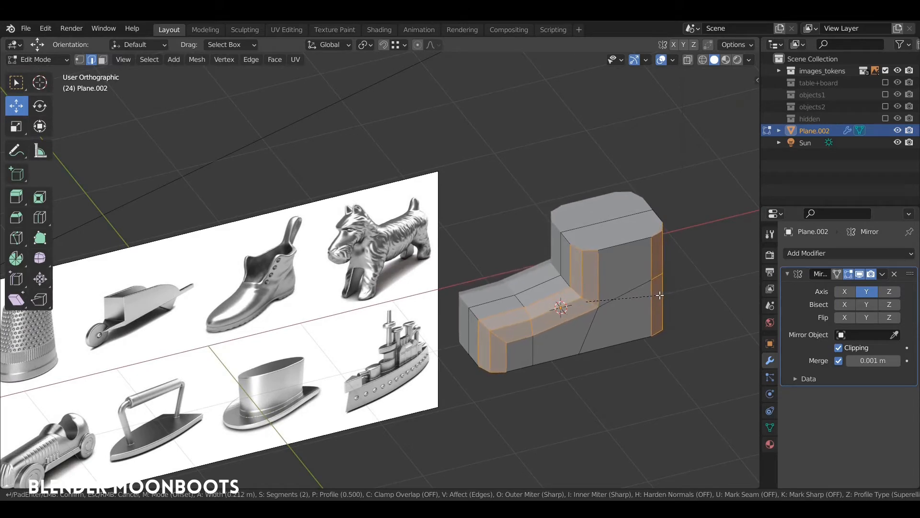
click(665, 296)
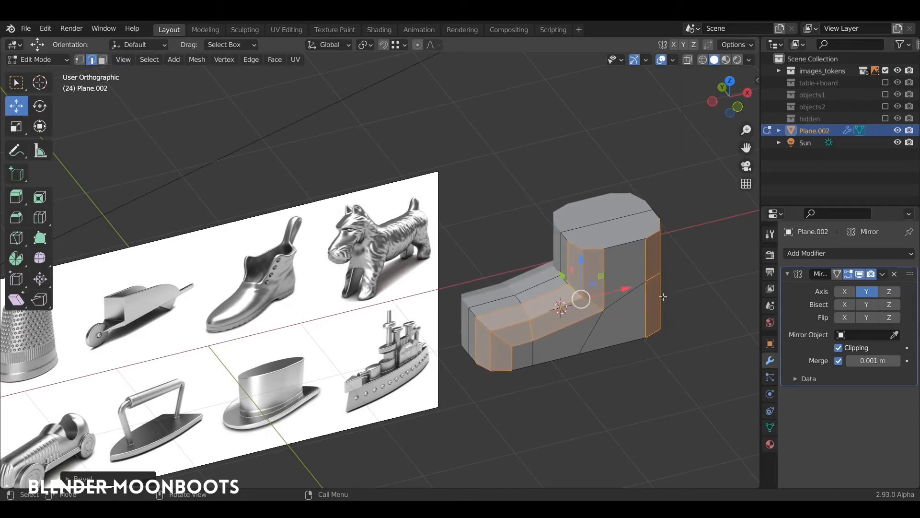
Step: Pull the toe's upper vertices back and reshape the instep for a sloped front
drag(528, 312, 513, 292)
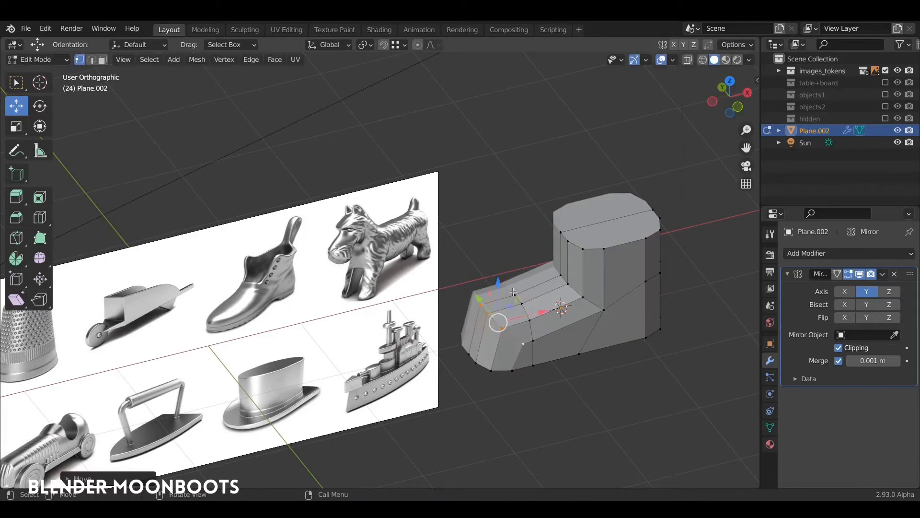
drag(569, 305, 591, 301)
middle_drag(593, 296, 639, 309)
Step: Delete the shaft's top faces and its front center geometry to open the boot
key(x)
click(565, 262)
key(1)
click(569, 242)
key(x)
click(546, 207)
click(568, 238)
key(x)
click(568, 237)
Step: Select the middle loop around the back of the shaft and move it inward along X to narrow the ankle
ctrl+click(691, 303)
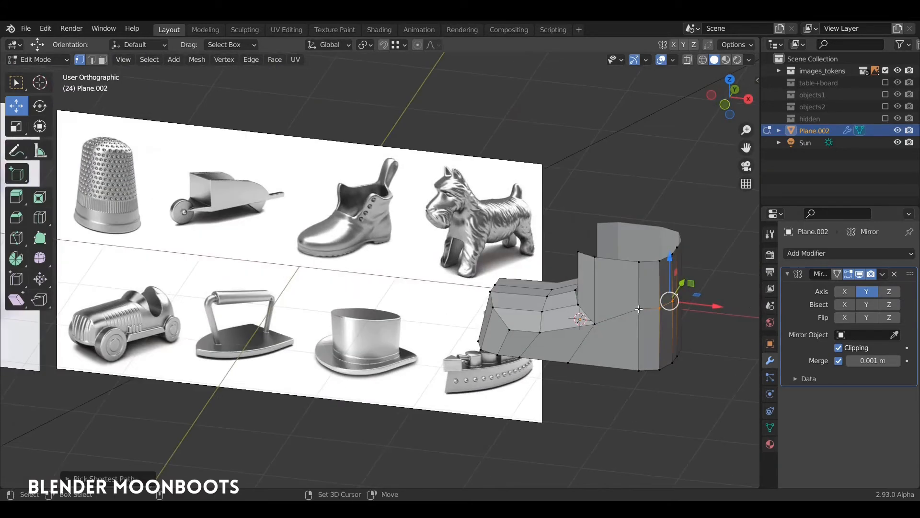
drag(695, 305, 688, 305)
click(687, 304)
middle_drag(687, 304, 541, 305)
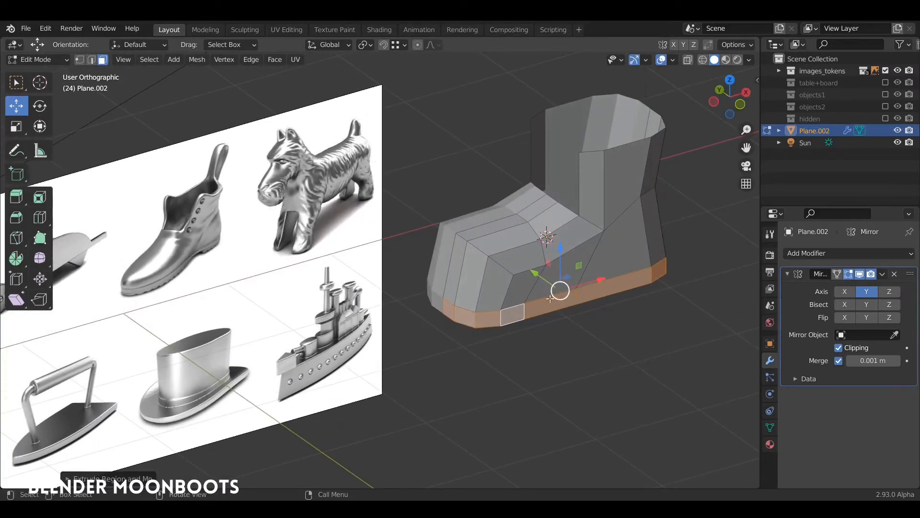
Step: Scale the extruded sole band outward to about 1.05, excluding the Z axis
key(s)
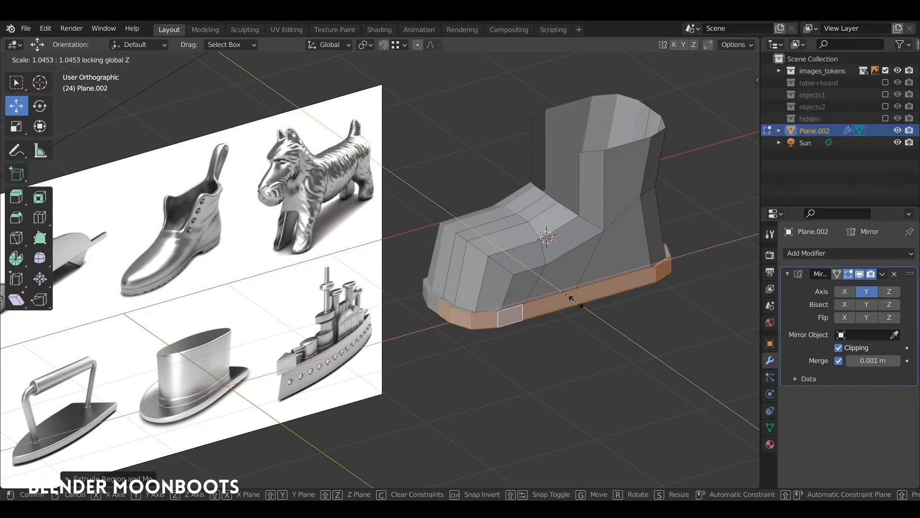
click(571, 300)
middle_drag(571, 300, 547, 215)
Step: Move the selected geometry along Z and scale the whole boot along Z
key(g)
key(z)
click(541, 277)
key(a)
key(s)
key(z)
click(669, 289)
Step: Adjust the instep vertices at the shaft's front base and add a horizontal loop cut around the shaft
click(600, 218)
click(586, 214)
click(571, 209)
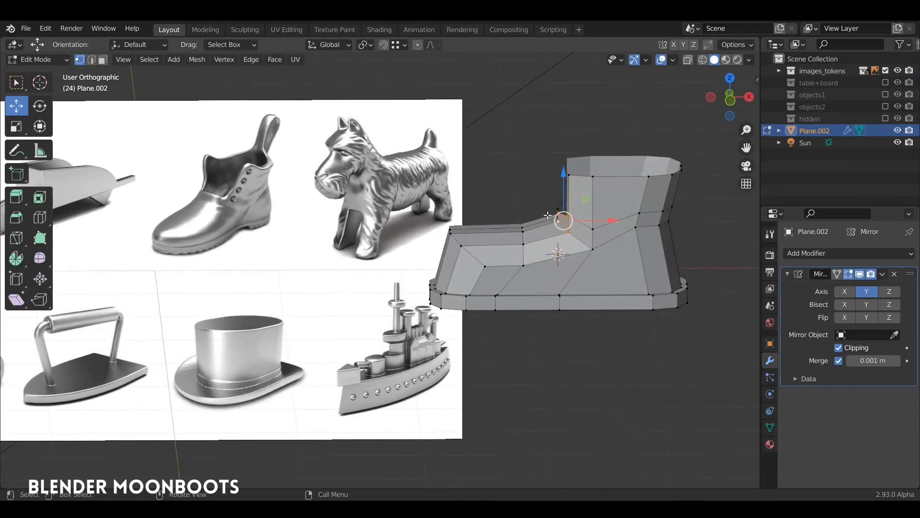
click(595, 200)
click(595, 200)
Step: Move the side vertices of the shaft's rim outward along Y by about 0.1 m with smooth proportional editing
middle_drag(629, 180, 623, 155)
click(617, 184)
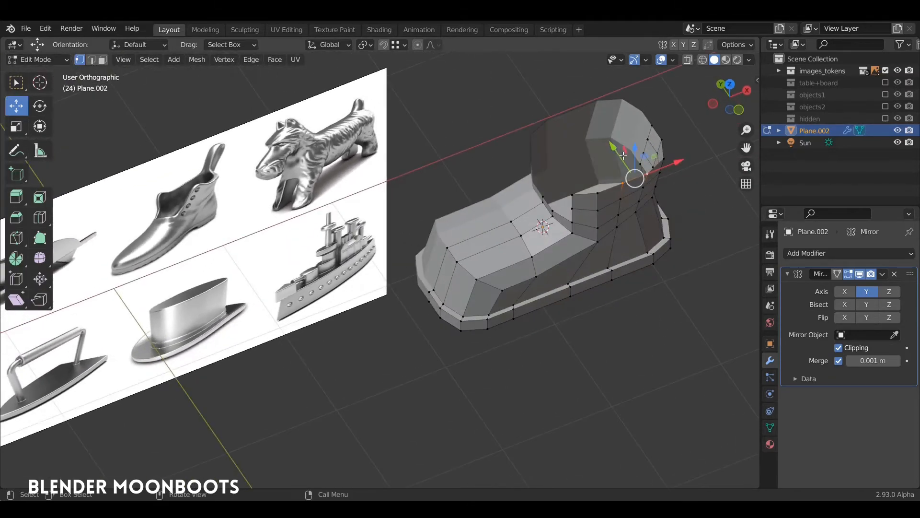
key(g)
key(Escape)
key(g)
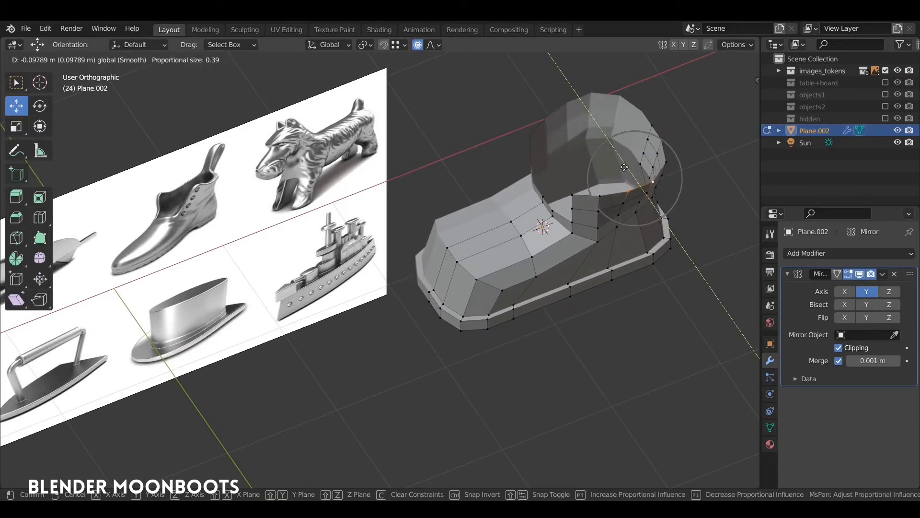
click(624, 168)
middle_drag(623, 167, 595, 131)
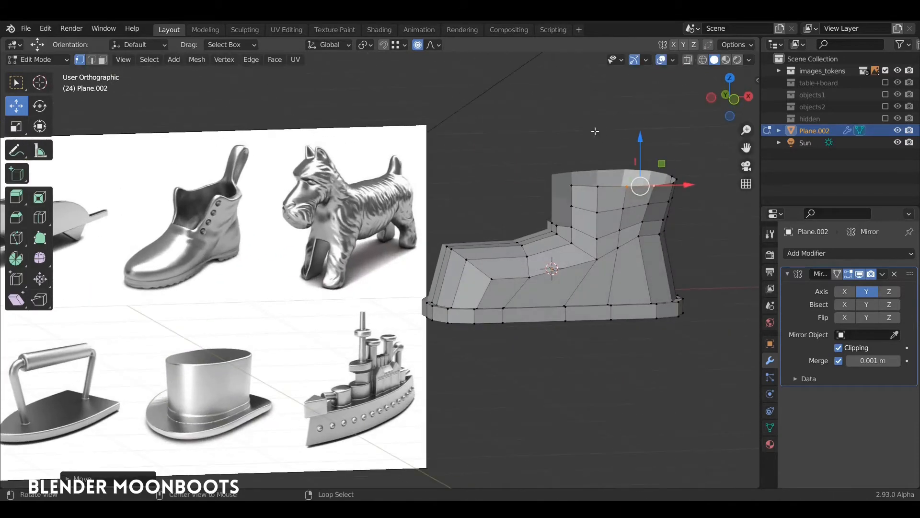
Step: Add a horizontal loop cut around the lower boot between sole and instep, and adjust the vertices at the toe
click(630, 280)
right_click(585, 275)
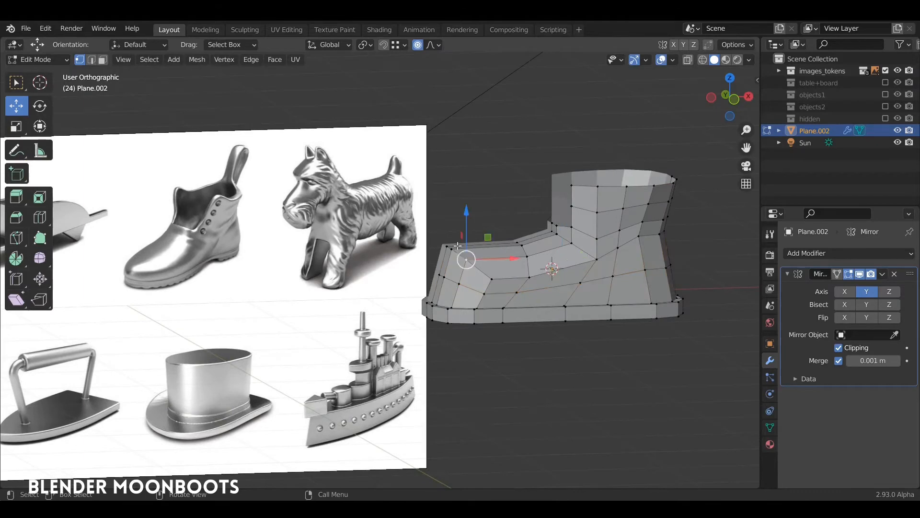
middle_drag(458, 246, 520, 226)
ctrl+click(434, 252)
key(g)
click(443, 229)
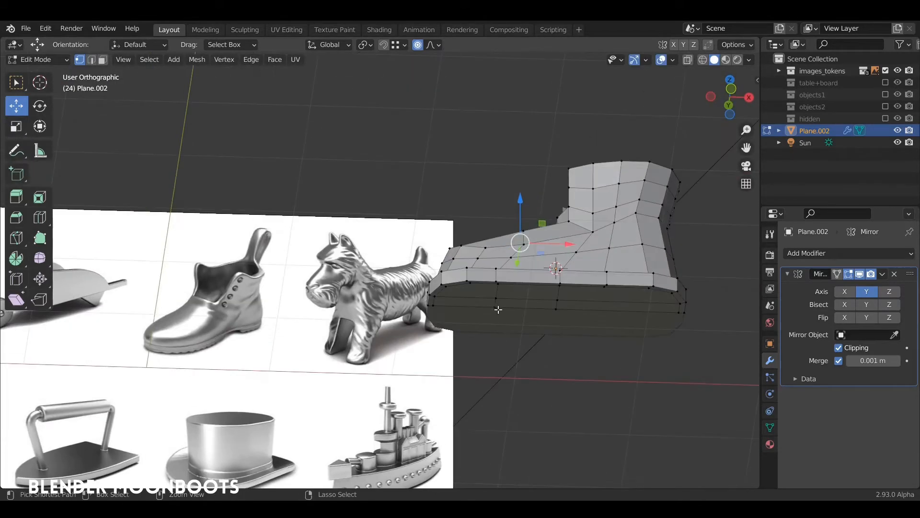
Step: Shift the vertical edge column behind the toe along X and reposition its instep vertices along Z with proportional editing
key(g)
click(573, 270)
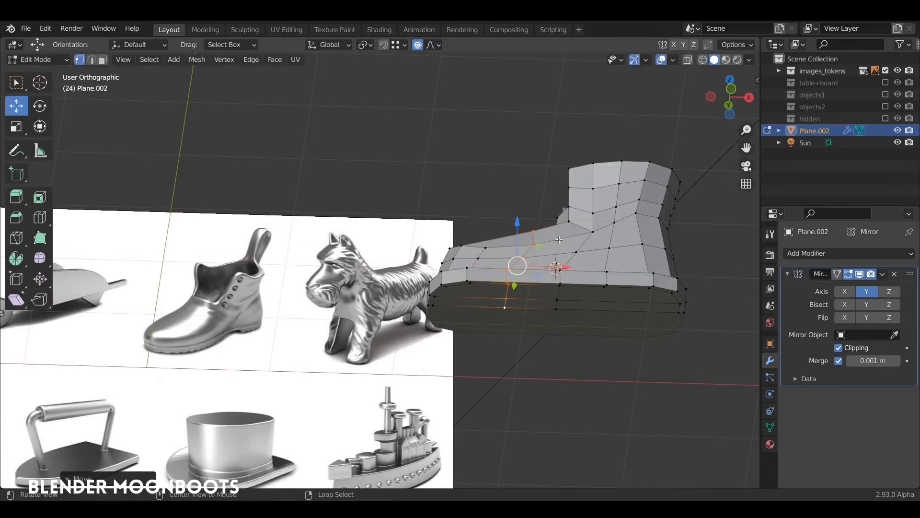
middle_drag(573, 270, 535, 208)
key(g)
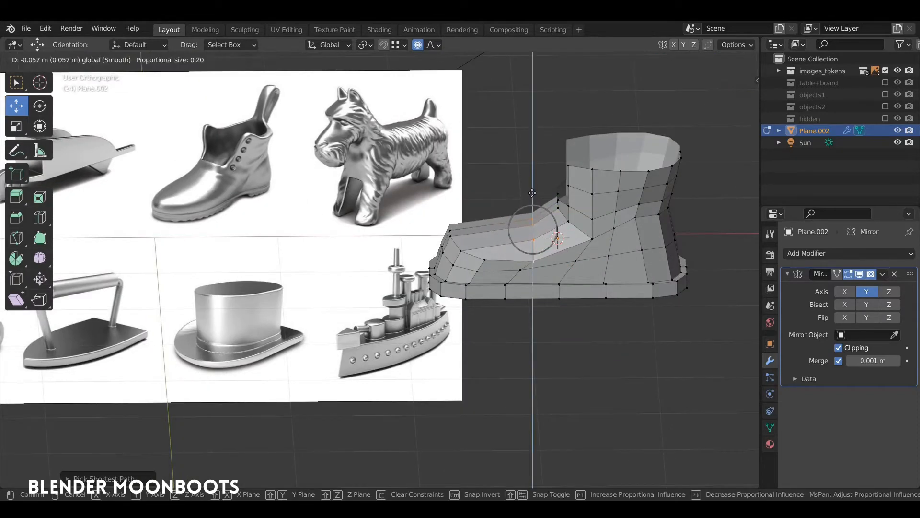
click(536, 233)
middle_drag(522, 278, 578, 285)
key(g)
key(g)
click(509, 327)
Step: Narrow the whole boot mesh to about 0.89 along Y and move it along Y against the mirror plane
key(a)
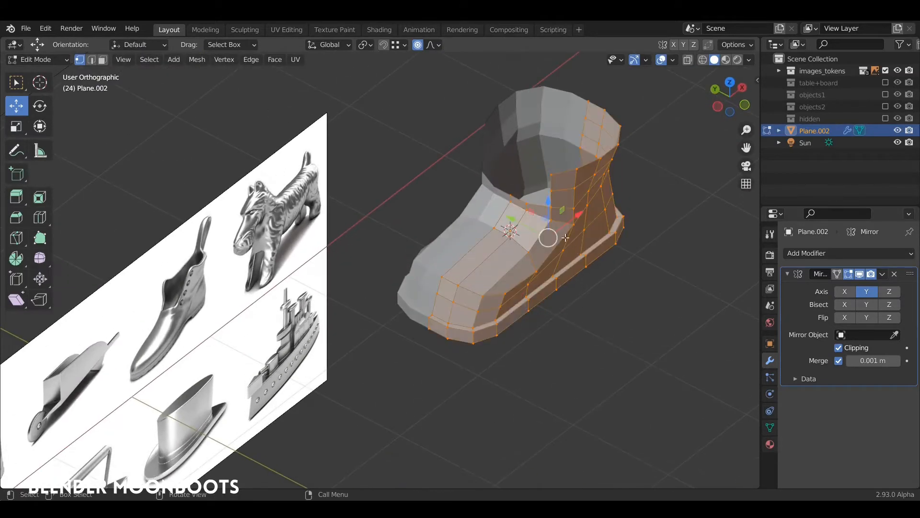
key(s)
key(y)
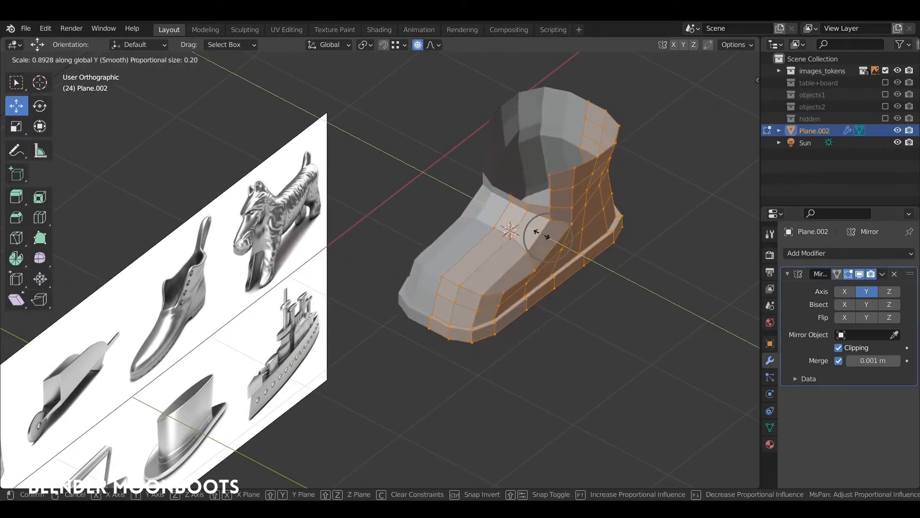
click(541, 233)
key(g)
key(y)
click(498, 212)
middle_drag(498, 212, 508, 304)
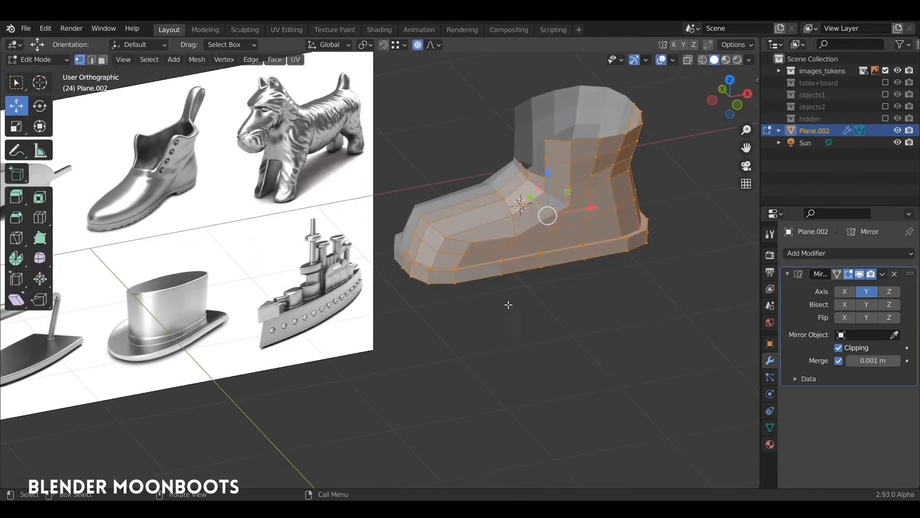
Step: Add a Subdivision Surface modifier to the boot and shade it smooth
key(Tab)
click(804, 254)
click(689, 468)
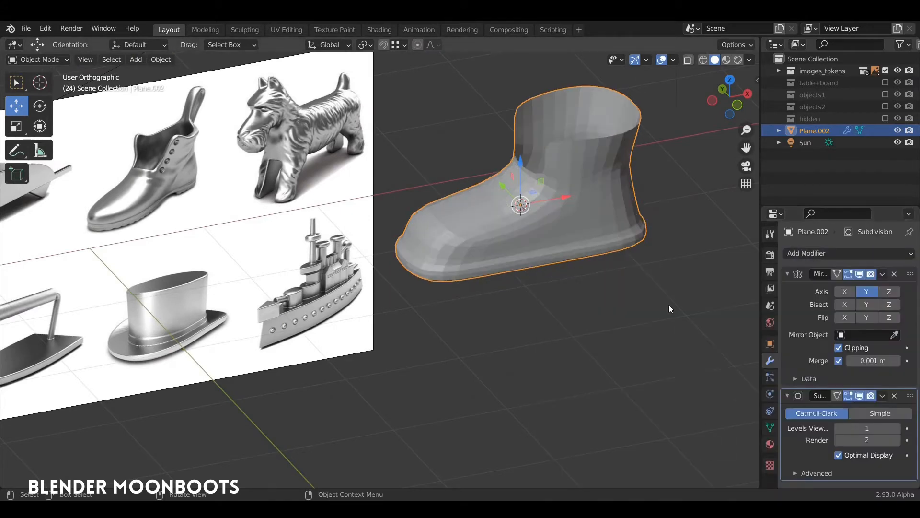
middle_drag(579, 225, 600, 279)
Step: Push the back heel vertices outward along X by about 0.09 m and move the midfoot side vertex up and toward the toe
key(Tab)
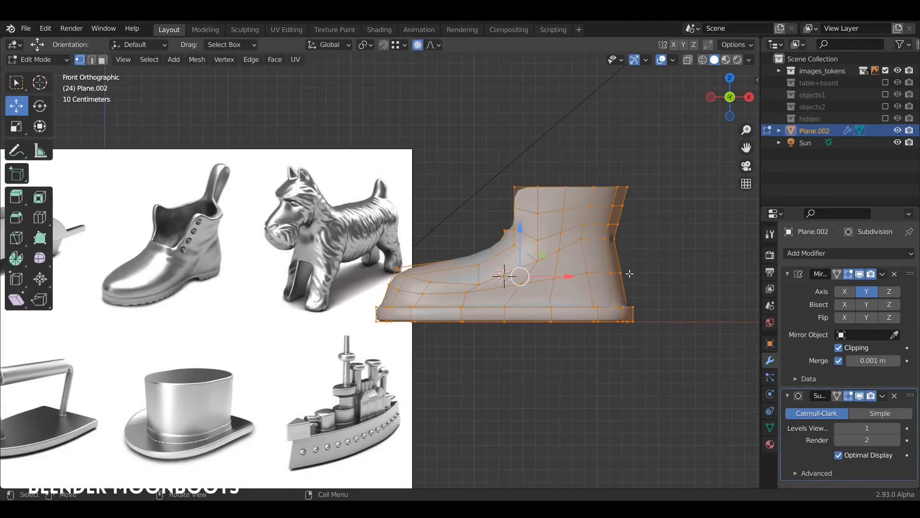
ctrl+right_drag(610, 283, 610, 281)
key(g)
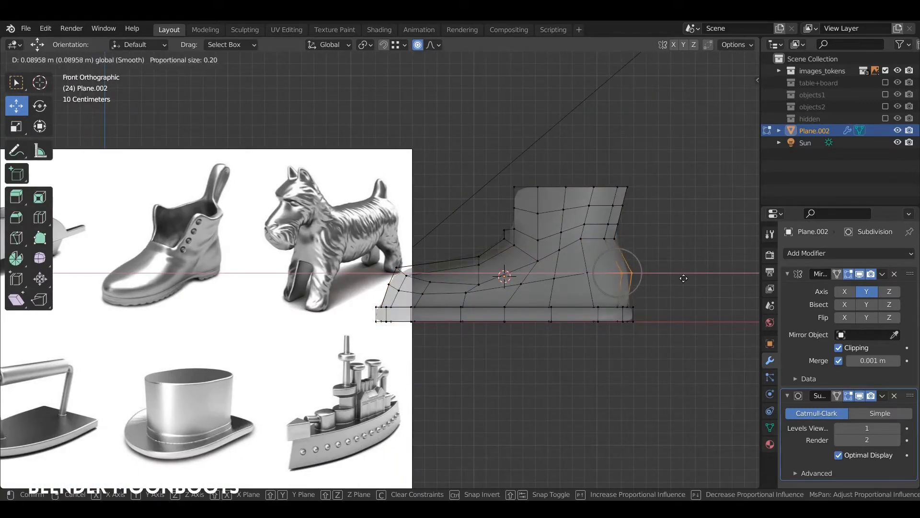
click(679, 279)
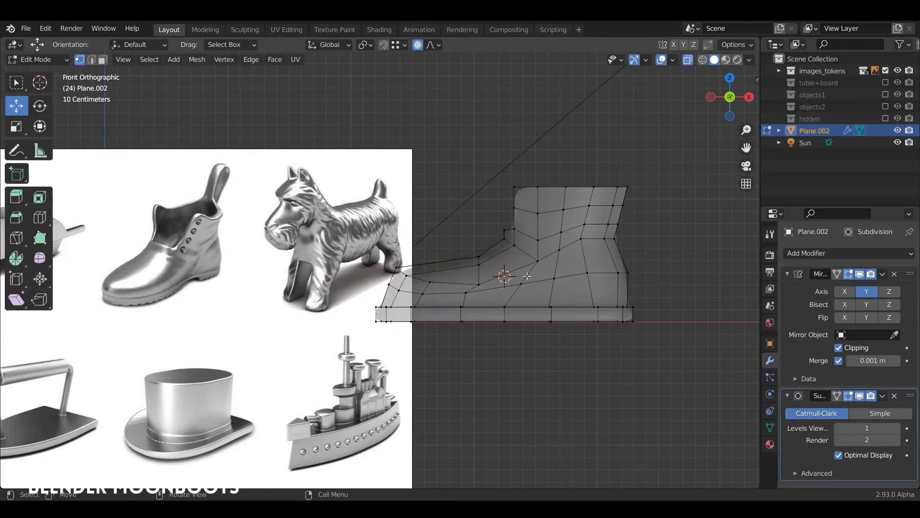
key(g)
key(g)
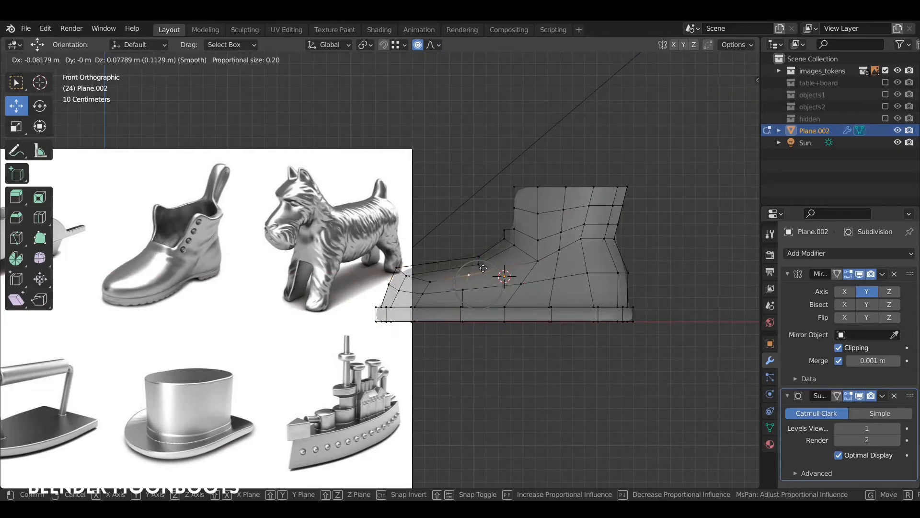
click(483, 268)
Step: Select the side vertices at the ball of the foot down to the sole and move them outward along Y
key(Tab)
middle_drag(556, 266, 493, 330)
key(Tab)
ctrl+right_drag(465, 339, 468, 346)
middle_drag(468, 340, 467, 348)
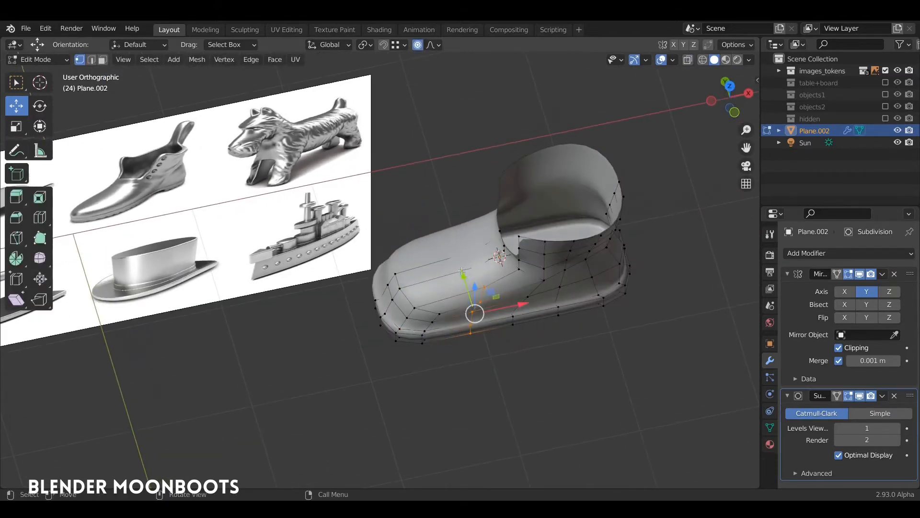
drag(466, 277, 469, 287)
middle_drag(469, 278, 467, 240)
Step: Adjust the side vertices of the heel and its sole along Y to round out the heel
key(Tab)
key(Tab)
click(539, 277)
middle_drag(539, 278, 546, 313)
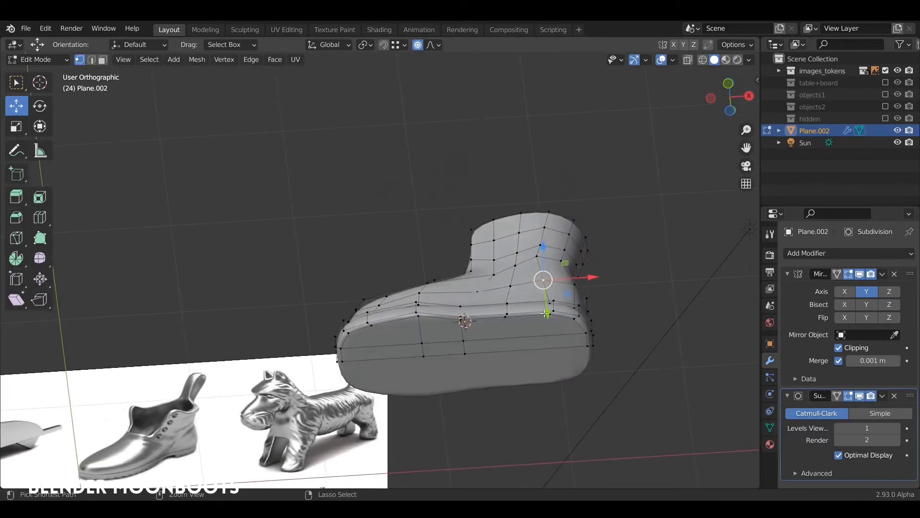
alt+drag(557, 314, 560, 352)
drag(593, 301, 581, 331)
drag(536, 271, 526, 294)
key(Tab)
key(Tab)
Step: Select the vertices at the tip of the toe, adjust their position, and save the file
middle_drag(527, 296, 420, 393)
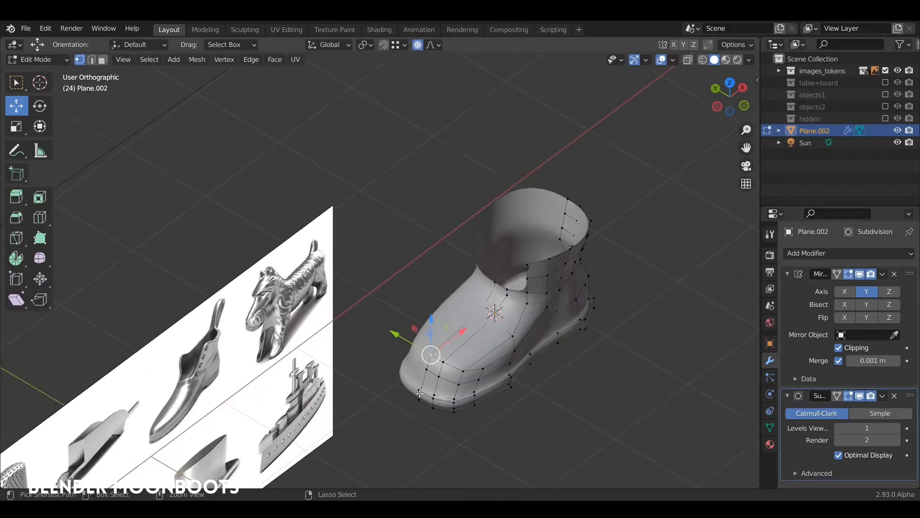
ctrl+click(418, 400)
drag(443, 356, 437, 360)
key(Tab)
middle_drag(437, 360, 511, 262)
key(ctrl+s)
Step: Extrude the shaft's rim loop and scale it inward to about 0.64 without proportional editing to give the opening thickness
alt+drag(512, 263, 482, 240)
click(376, 259)
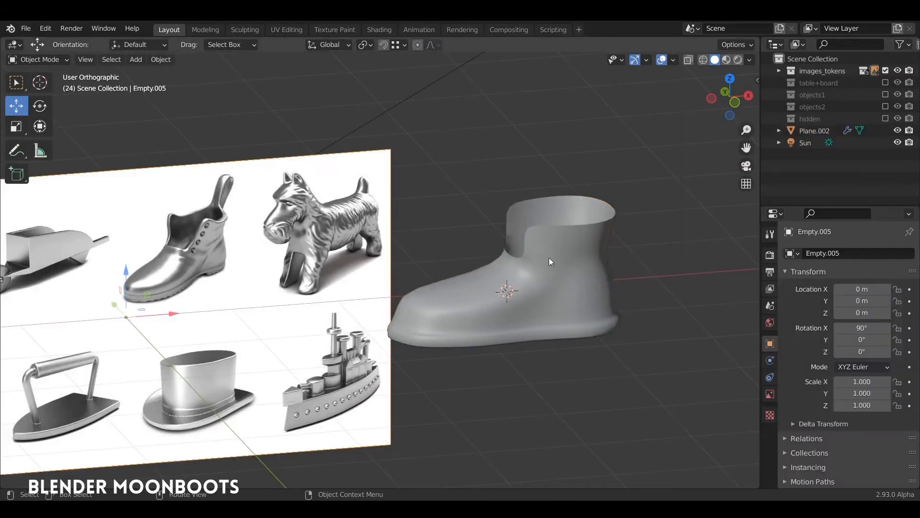
click(550, 260)
key(Tab)
alt+drag(552, 225, 607, 220)
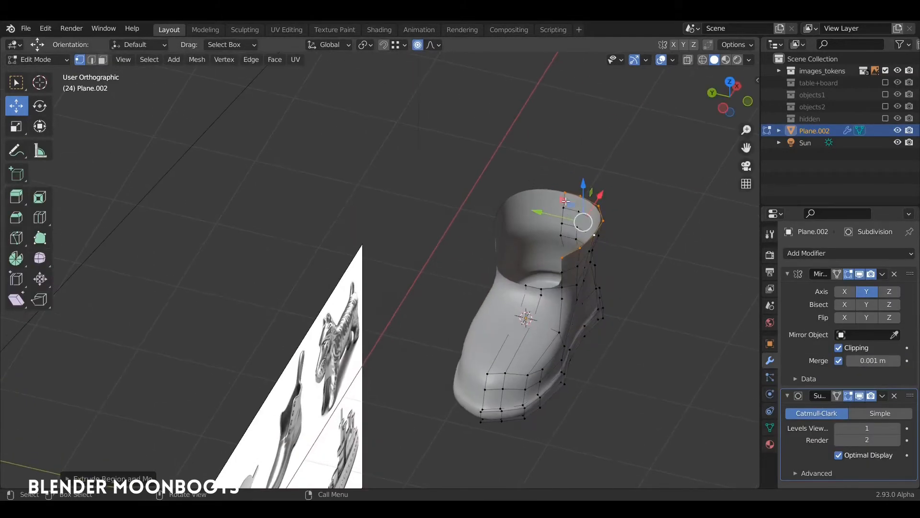
key(s)
click(600, 226)
click(418, 45)
key(s)
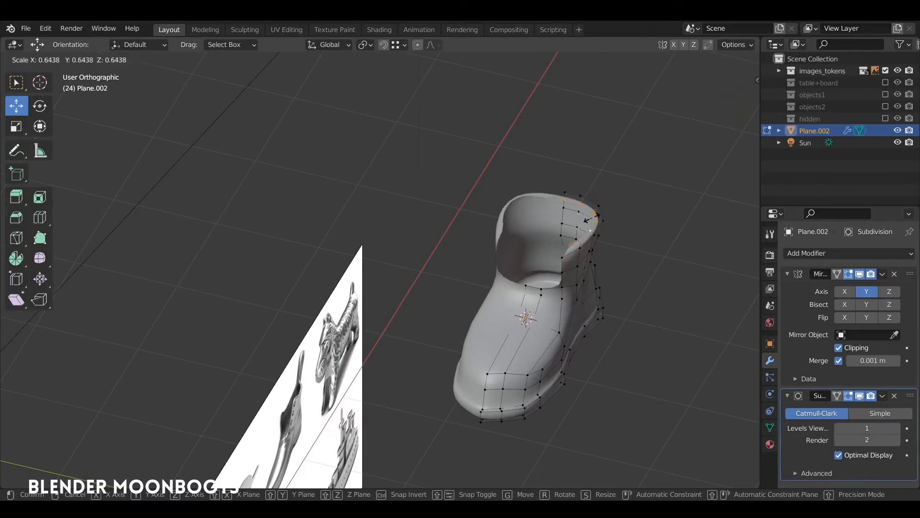
click(592, 219)
Step: Select the inner rim loop and extrude it straight down inside the shaft in two sections, ending at heel level
alt+drag(591, 220, 572, 229)
click(550, 236)
drag(511, 215, 509, 211)
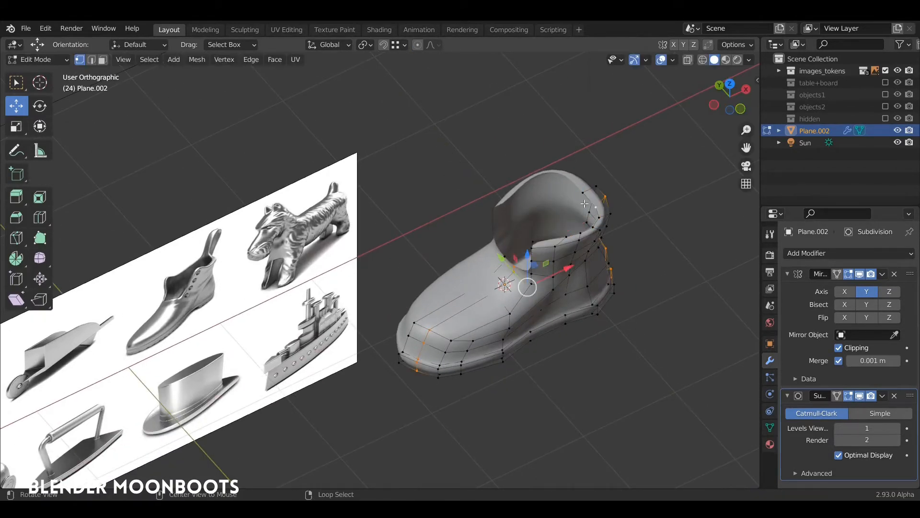
alt+drag(599, 184, 488, 198)
ctrl+alt+drag(487, 198, 546, 185)
key(g)
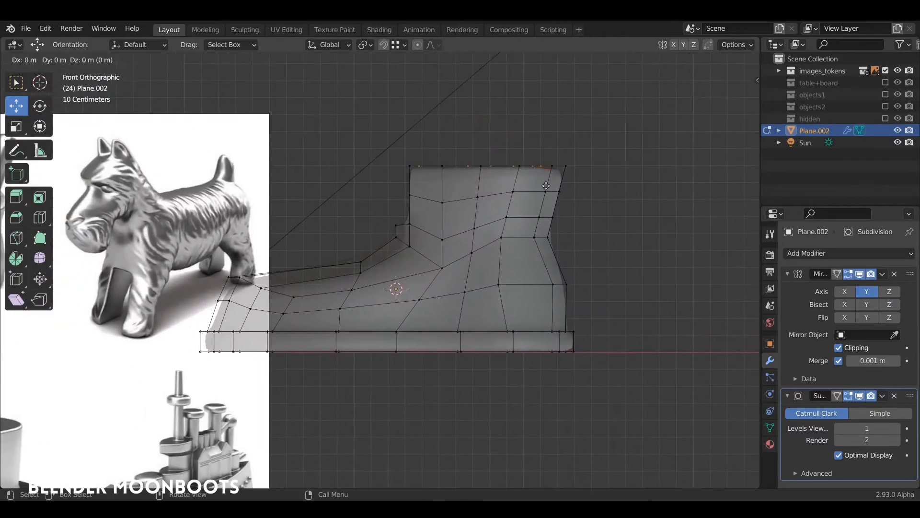
click(543, 273)
key(e)
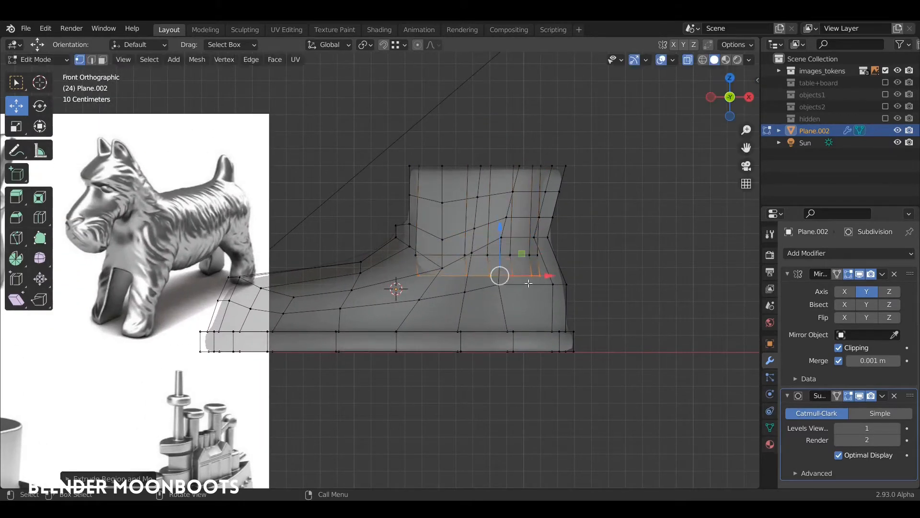
alt+drag(528, 283, 539, 242)
key(alt+z)
Step: Select the bottom edges of the inner wall and extend them to the centre line to close the floor inside the shaft
ctrl+click(591, 294)
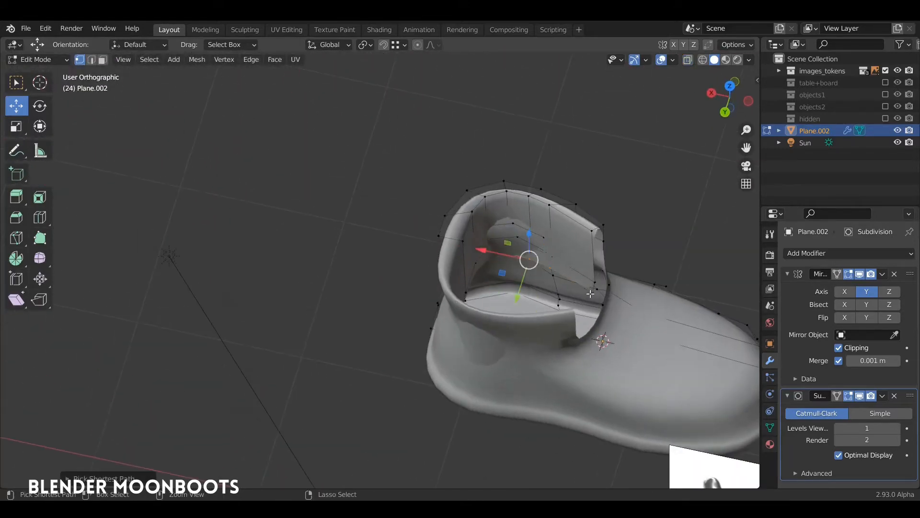
middle_drag(590, 293, 509, 288)
click(401, 321)
middle_drag(401, 320, 463, 263)
key(ctrl+z)
middle_drag(549, 269, 512, 269)
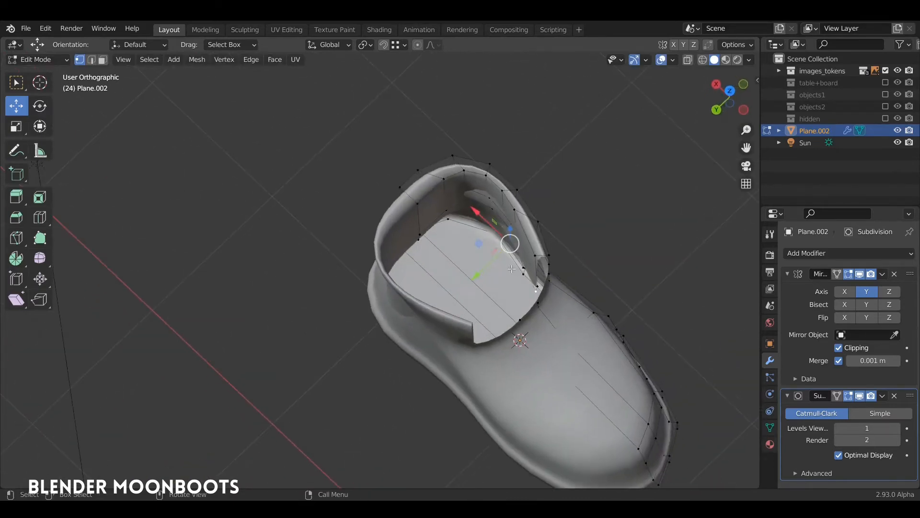
click(411, 325)
Step: Move the lower inner-wall vertices that poke through the shaft's side inward along Y, using X-ray to select them
alt+drag(493, 226, 462, 211)
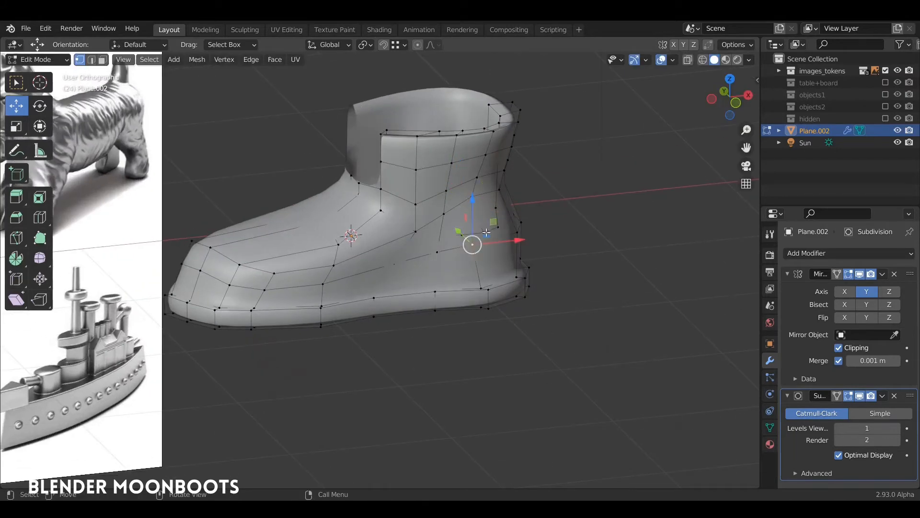
key(alt+z)
alt+drag(503, 225, 525, 239)
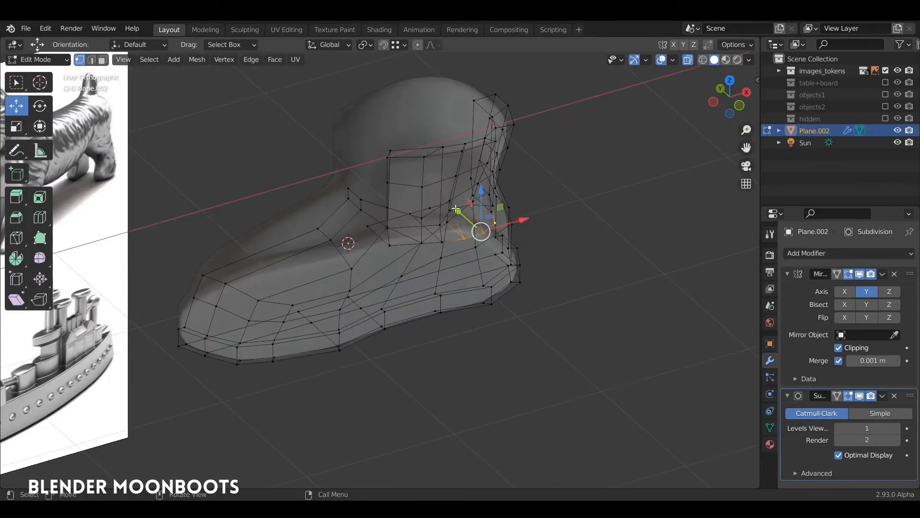
drag(458, 208, 412, 210)
click(441, 242)
key(alt+z)
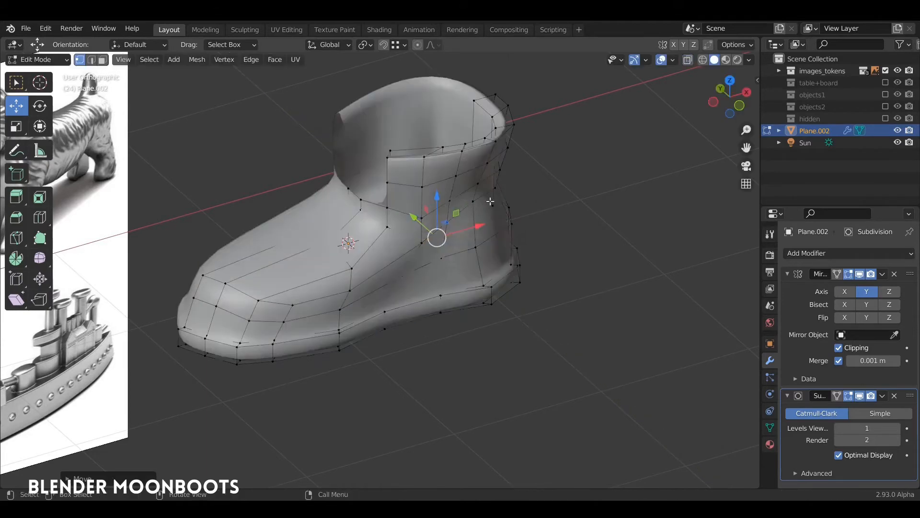
alt+drag(489, 199, 636, 224)
drag(407, 263, 396, 273)
Step: Turn off the Subdivision modifier's viewport display and reposition the vertices around the inner floor of the shaft
alt+drag(393, 250, 658, 90)
scroll(331, 172, up, 2)
click(851, 398)
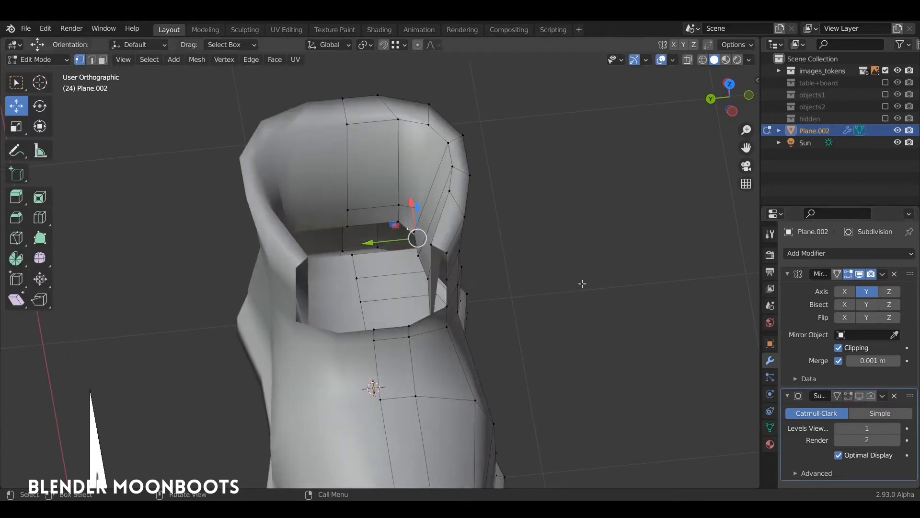
alt+drag(583, 283, 454, 244)
alt+drag(425, 213, 371, 260)
middle_drag(427, 245, 400, 240)
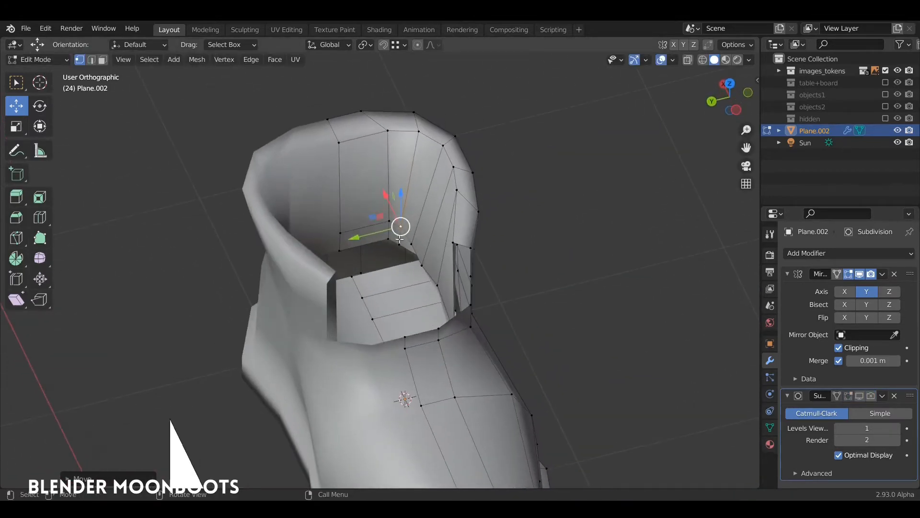
click(326, 269)
middle_drag(326, 269, 358, 273)
alt+drag(380, 225, 395, 204)
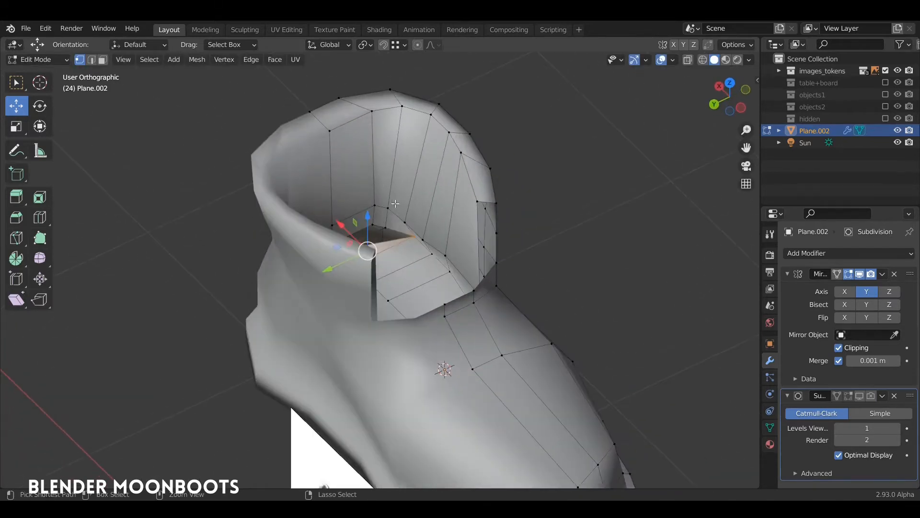
Step: Add a horizontal loop cut around the inner wall of the shaft
middle_drag(404, 228, 480, 208)
key(ctrl+r)
click(450, 237)
click(450, 237)
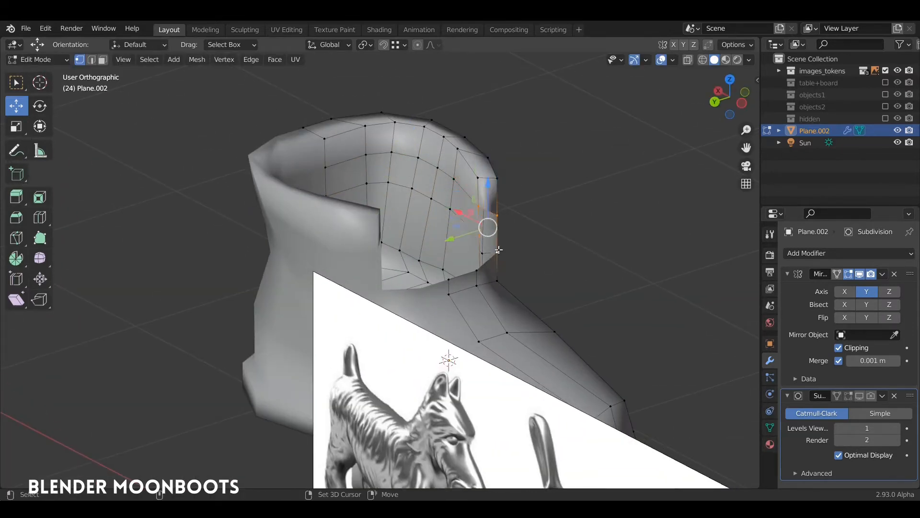
Step: Extrude the inner front edge of the shaft opening along Y to the mirror centre line
middle_drag(507, 235, 544, 246)
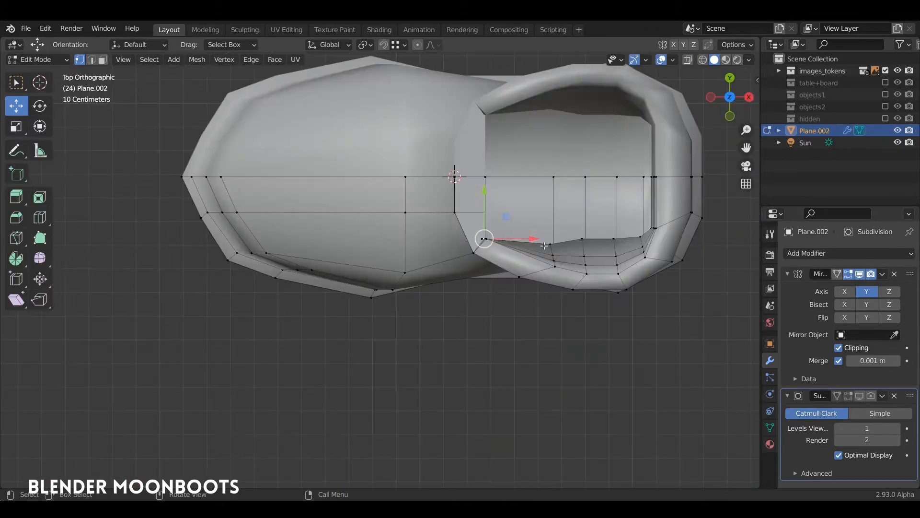
click(508, 174)
middle_drag(508, 175, 633, 113)
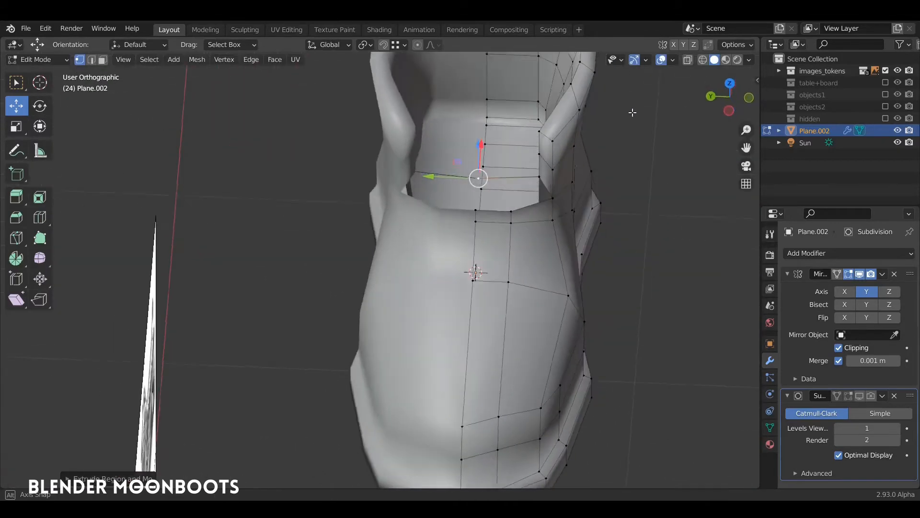
Step: Move the selected vertices inside the shaft along Y, checking their alignment from the side, and save the file
drag(445, 178, 504, 181)
key(KP_1)
key(KP_3)
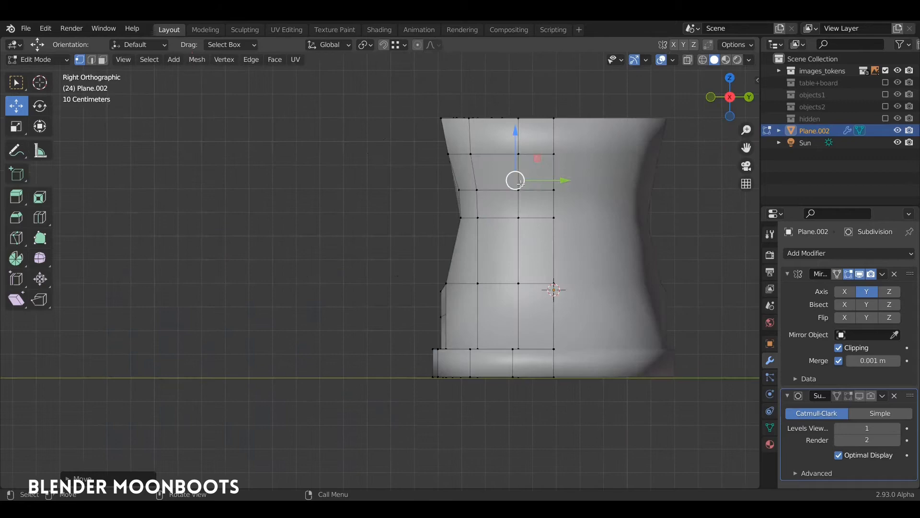
key(ctrl+KP_3)
click(479, 179)
middle_drag(479, 180, 429, 159)
middle_drag(531, 155, 583, 258)
key(ctrl+s)
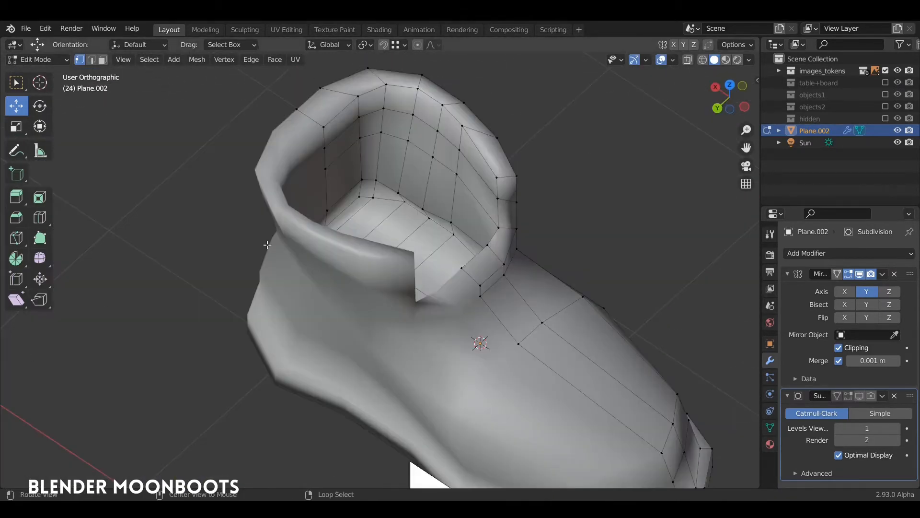
Step: Adjust the vertices where the shaft's inner wall meets its floor
middle_drag(267, 245, 567, 253)
click(515, 285)
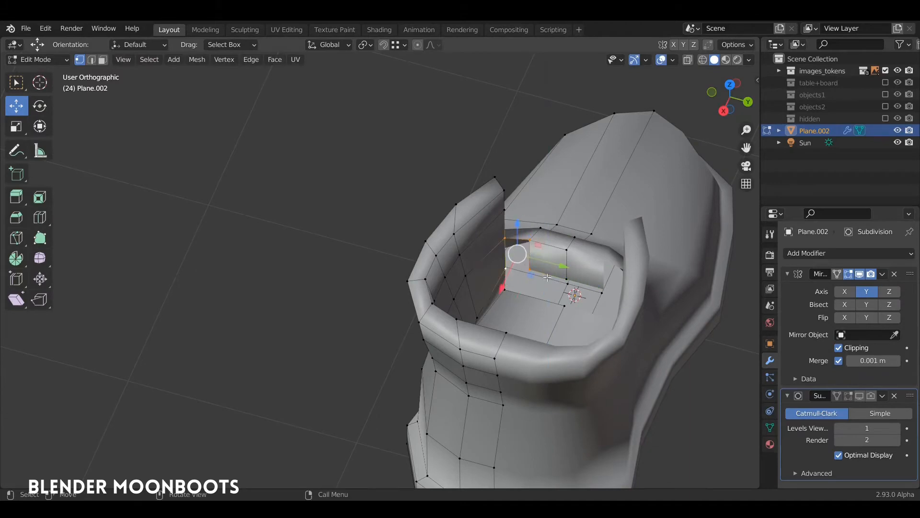
middle_drag(547, 277, 458, 228)
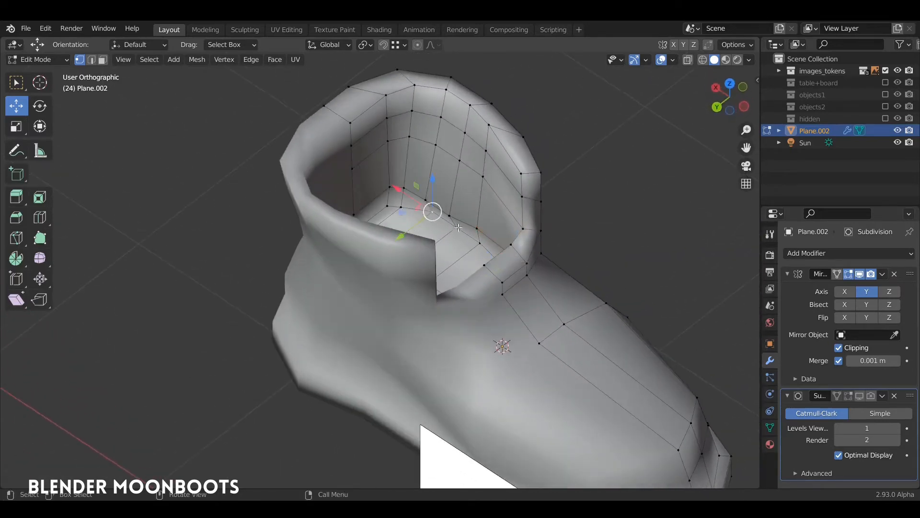
click(405, 266)
Step: Cut crosswise edges through the underside of the sole with the Knife tool, linking its outer rim to the centre line
middle_drag(406, 265, 439, 284)
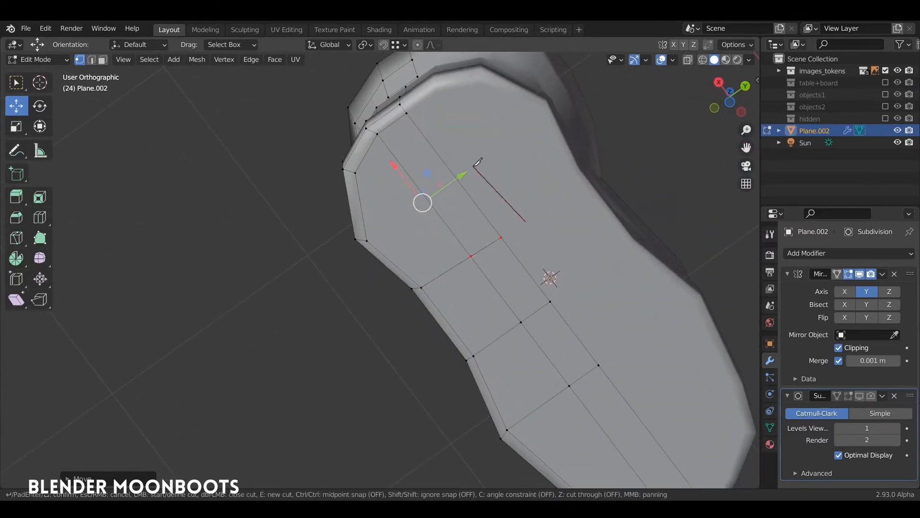
middle_drag(368, 239, 432, 204)
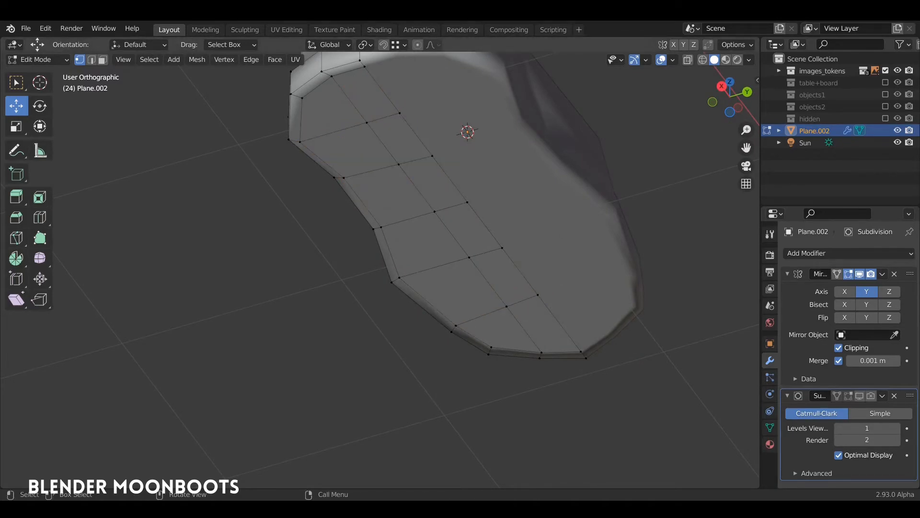
middle_drag(528, 288, 536, 234)
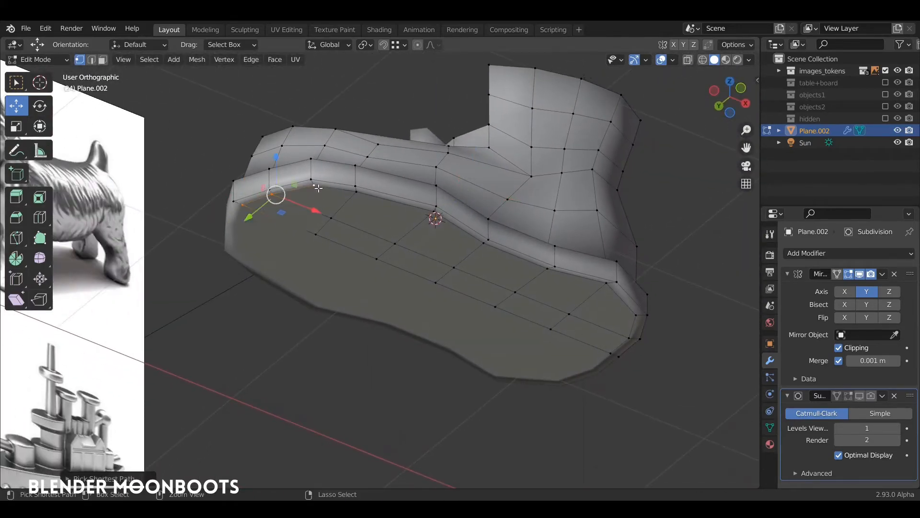
Step: Select all the sole's underside faces, move them slightly down and scale them up along X
middle_drag(387, 202, 692, 243)
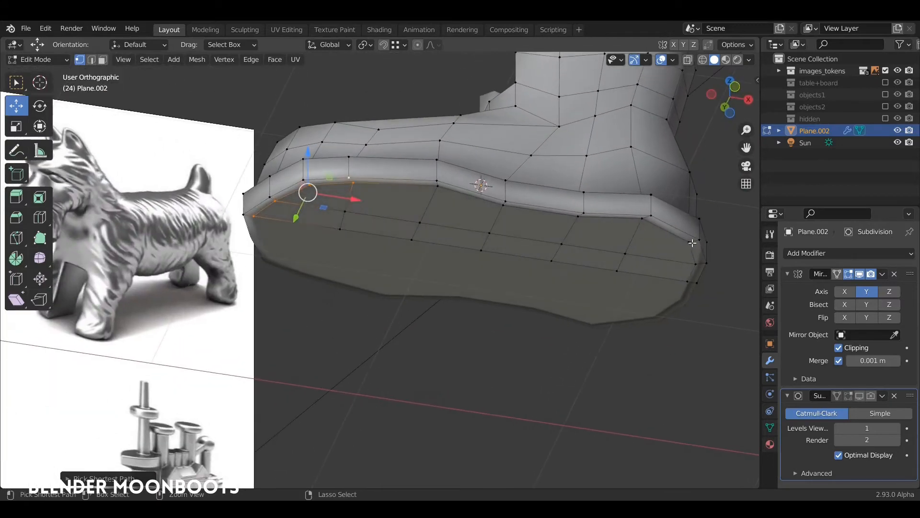
ctrl+right_drag(507, 276, 507, 276)
mouse_move(507, 276)
middle_down()
mouse_move(412, 164)
mouse_move(468, 219)
mouse_move(434, 183)
middle_up()
key(g)
click(470, 223)
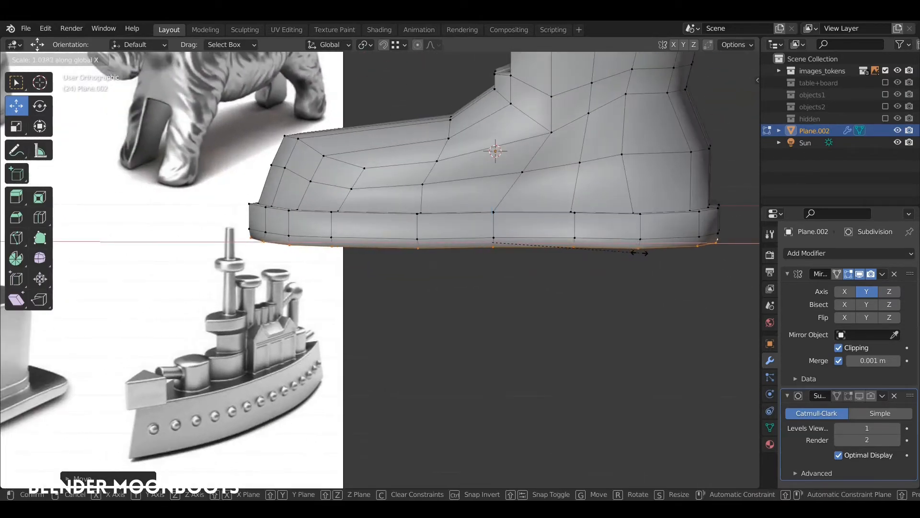
middle_drag(640, 254, 598, 146)
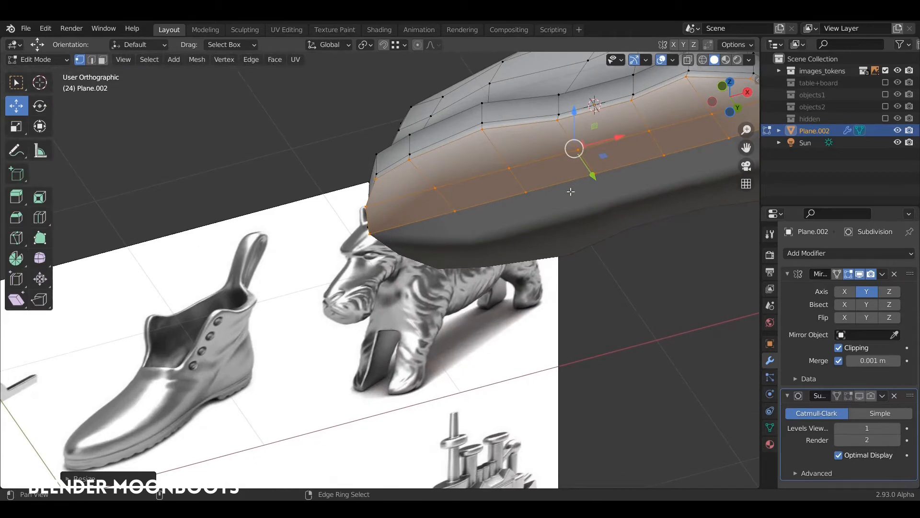
Step: Turn the Subdivision modifier's viewport display back on and switch the boot to Object Mode
scroll(559, 196, down, 2)
middle_drag(559, 196, 553, 236)
key(Tab)
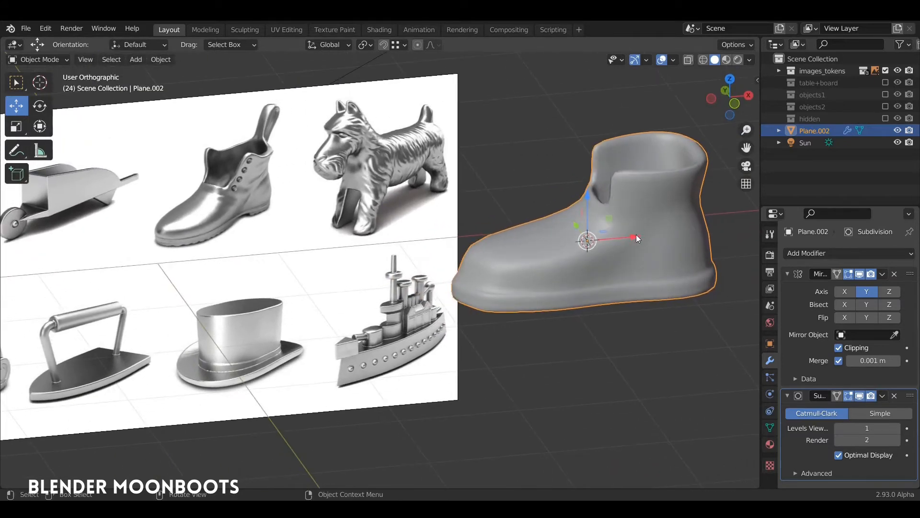
Step: Return to Edit Mode and lower the upper part of the shaft along Z with proportional editing
middle_drag(637, 235, 609, 242)
key(Tab)
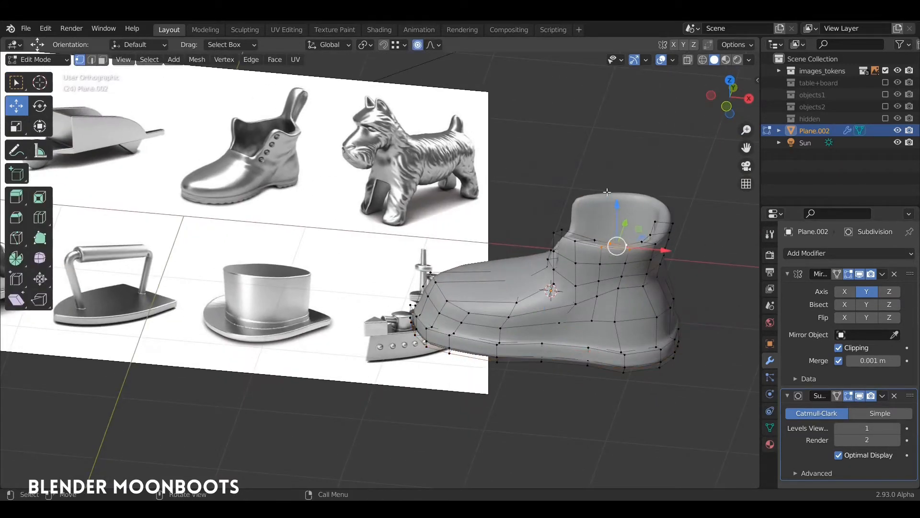
drag(616, 205, 614, 224)
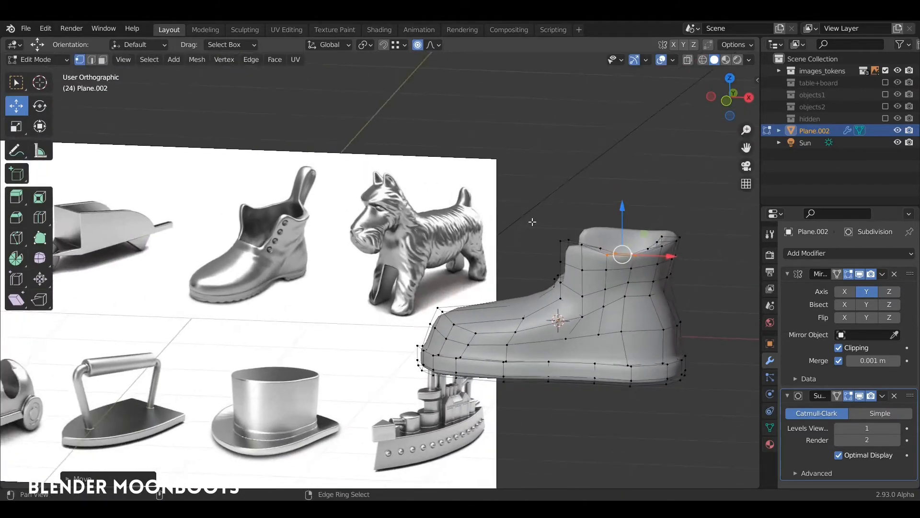
Step: Move the vertex at the back of the boot's collar rim along X
middle_drag(532, 221, 592, 244)
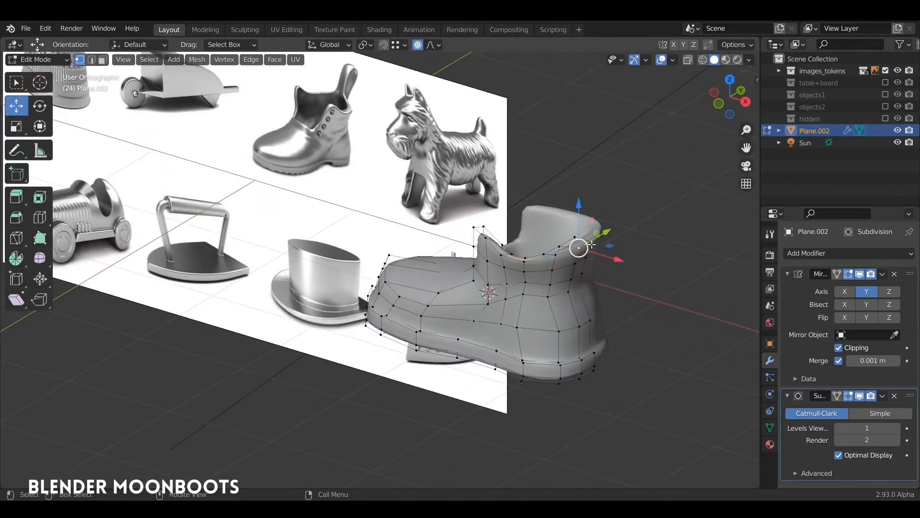
drag(615, 256, 628, 259)
middle_drag(629, 258, 578, 251)
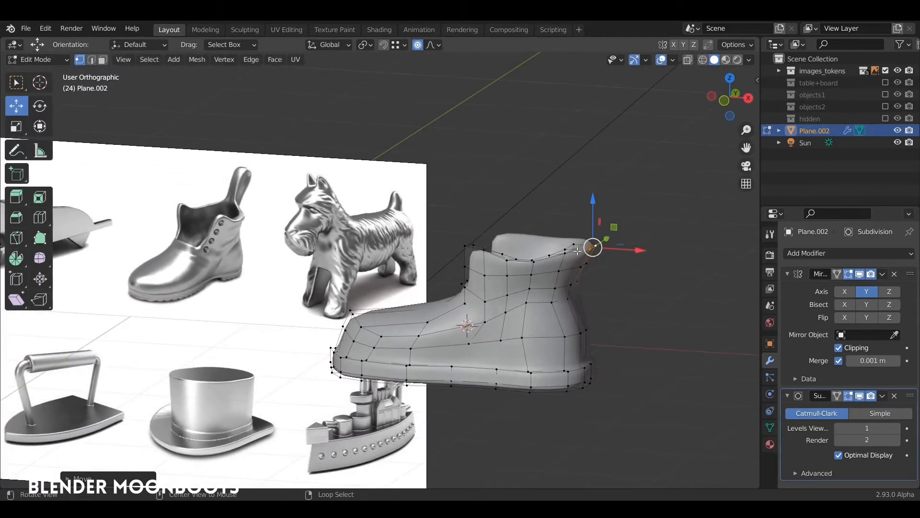
Step: Reshape the sole's edge around the instep by moving its vertices with smooth proportional editing
middle_drag(473, 357, 459, 404)
key(g)
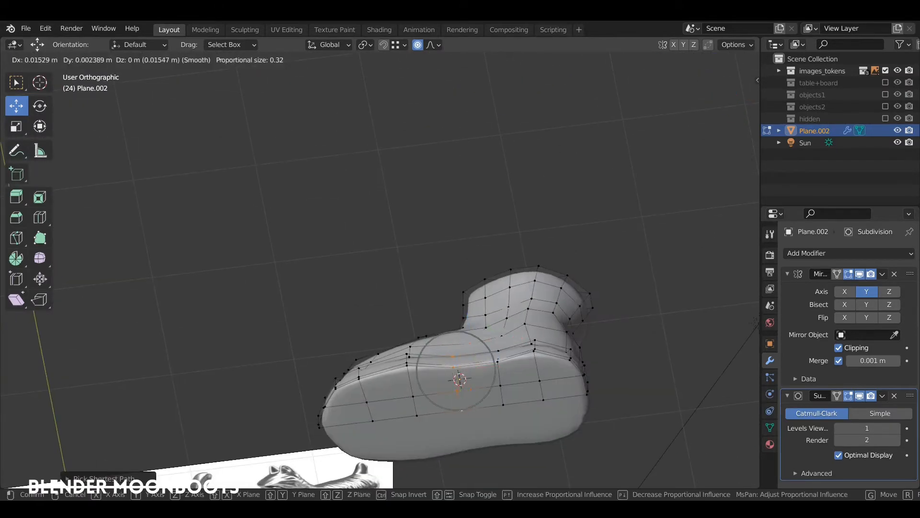
alt+drag(481, 377, 475, 428)
click(419, 299)
alt+drag(383, 322, 379, 278)
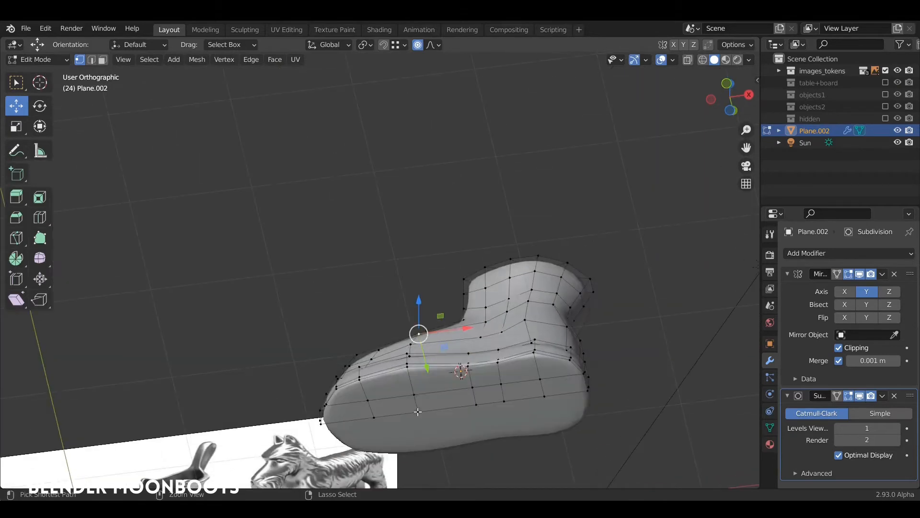
click(459, 411)
alt+drag(459, 412, 453, 460)
click(371, 320)
alt+drag(385, 331, 383, 292)
click(403, 415)
alt+drag(403, 415, 407, 461)
Step: Raise the vertices at the front of the collar rim along Z and adjust their position from the front
alt+shift+drag(462, 394, 559, 335)
key(Tab)
alt+drag(541, 283, 484, 225)
key(Tab)
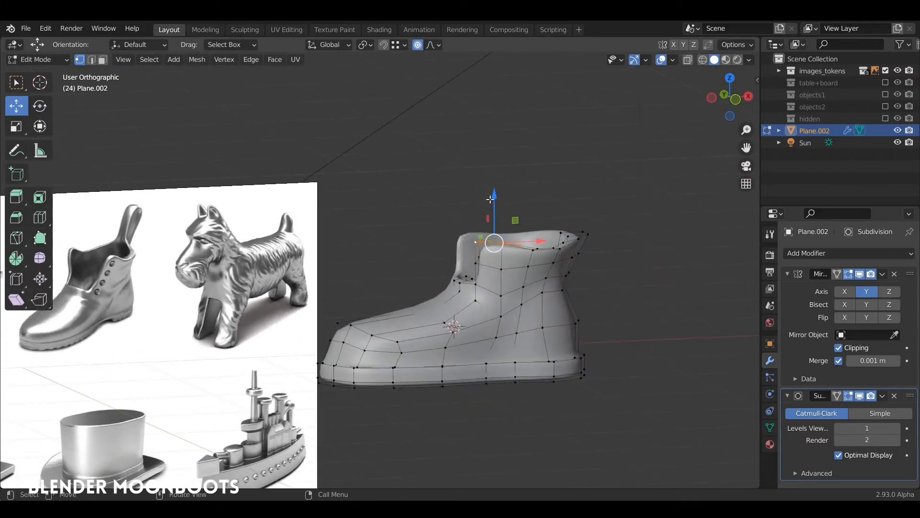
key(g)
key(z)
click(491, 189)
key(KP_1)
key(g)
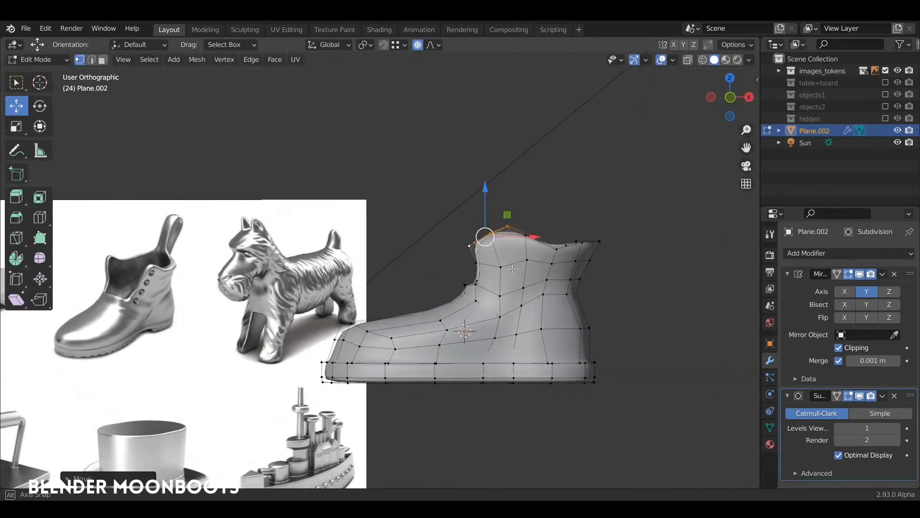
Step: Select the collar rim vertices through the mesh with X-ray and adjust their position
key(alt+z)
mouse_move(537, 241)
ctrl+right_down()
mouse_move(520, 335)
mouse_move(546, 244)
ctrl+right_up()
key(a)
key(a)
drag(613, 309, 635, 316)
middle_drag(636, 316, 628, 342)
key(alt+z)
key(Tab)
click(612, 327)
click(573, 349)
Step: Move the vertex on the side of the collar opening along Y without proportional editing and save the file
middle_drag(573, 349, 490, 254)
key(Tab)
key(alt+z)
key(alt+z)
key(Tab)
key(Tab)
click(486, 309)
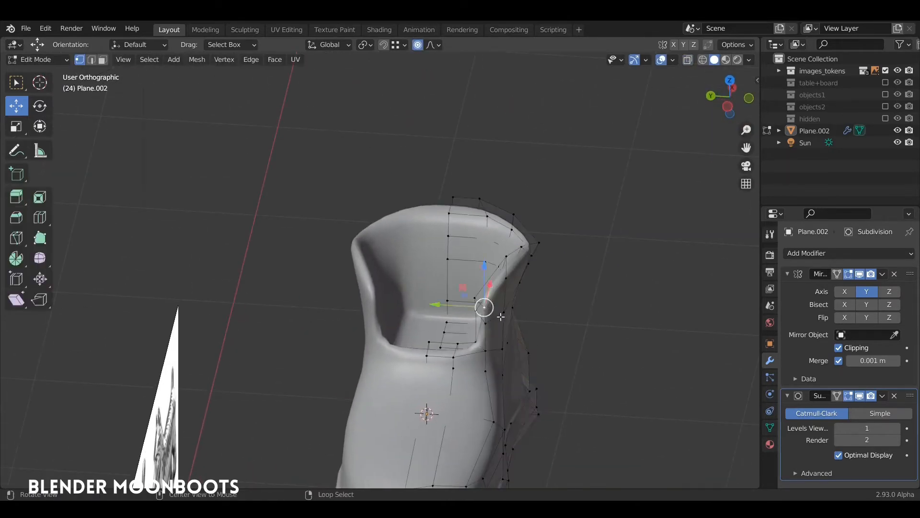
mouse_move(500, 316)
middle_down()
mouse_move(508, 324)
mouse_move(508, 312)
middle_up()
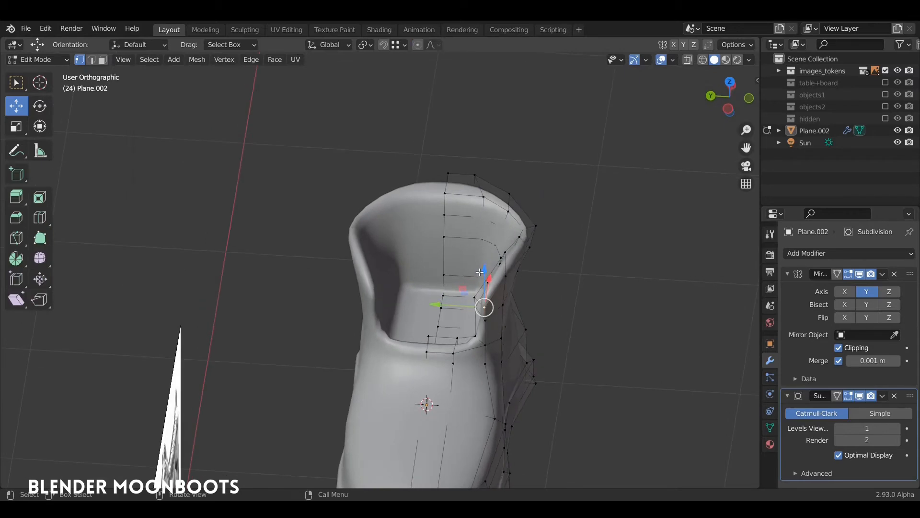
mouse_move(435, 304)
mouse_down()
mouse_move(447, 309)
mouse_move(444, 318)
mouse_up()
click(485, 320)
key(ctrl+s)
Step: Extrude the back of the collar rim up and over into a curved pull loop, shaping it in front view
middle_drag(467, 300, 367, 241)
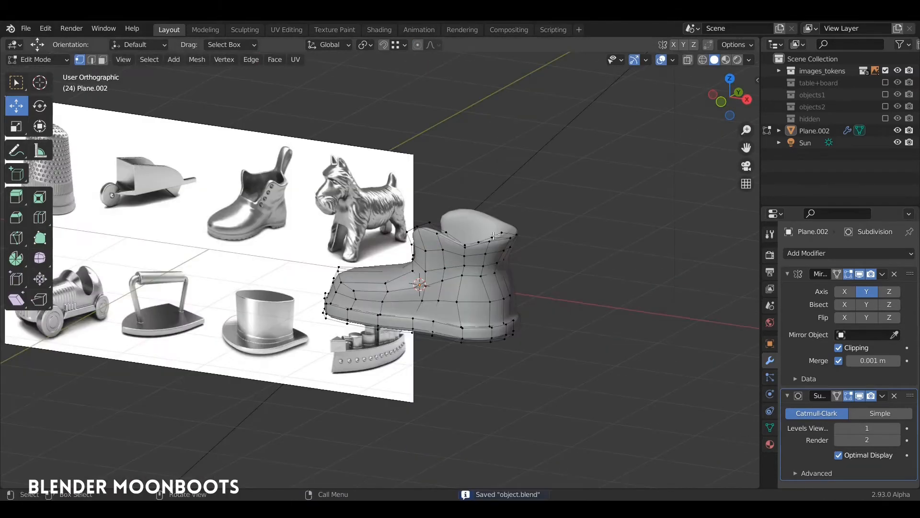
key(KP_1)
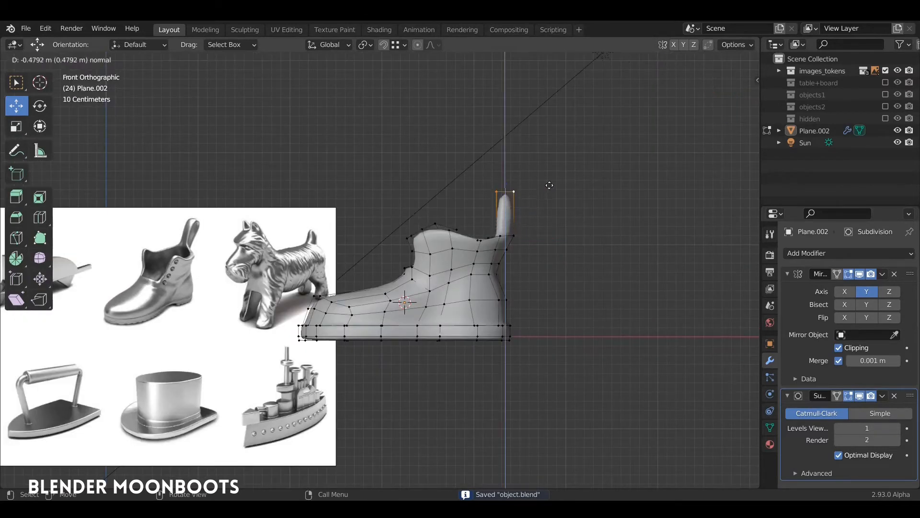
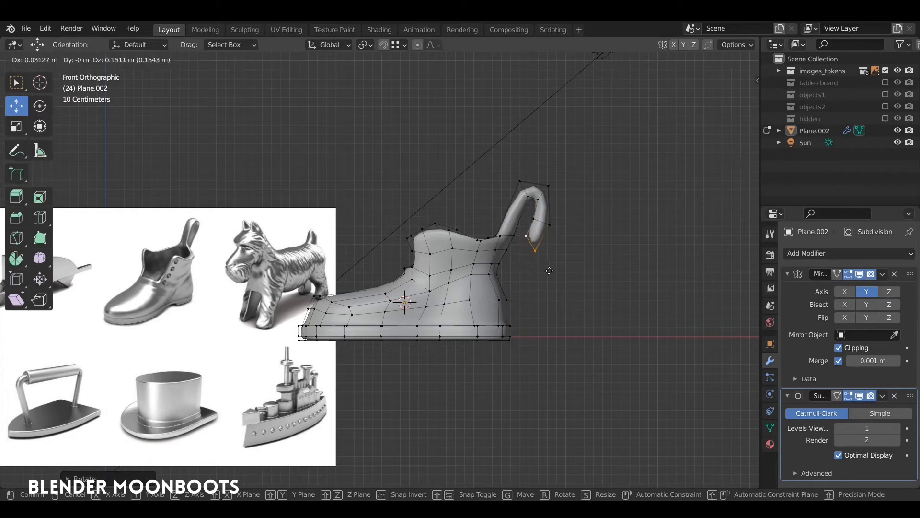
middle_drag(551, 274, 507, 269)
Step: Bridge the free end of the pull loop to the back of the boot below the collar with LoopTools
shift+middle_drag(264, 284, 677, 233)
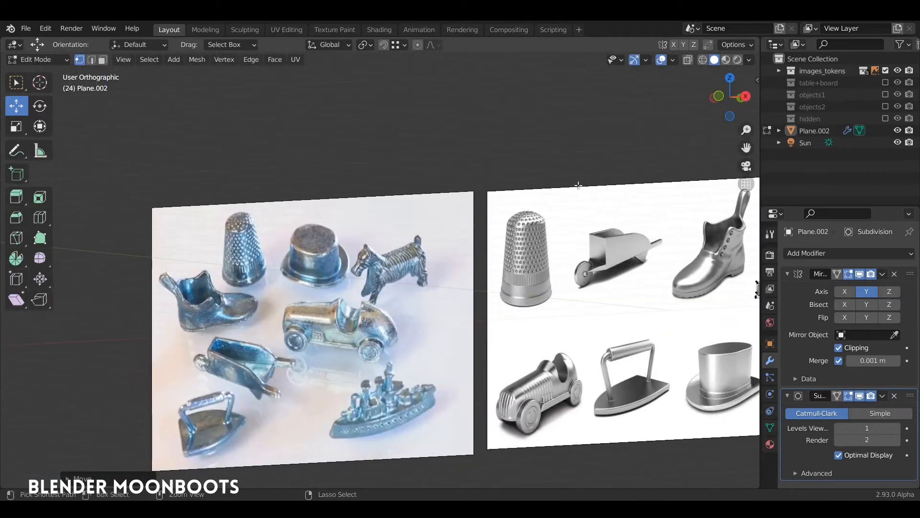
shift+middle_drag(479, 288, 565, 244)
mouse_move(564, 244)
ctrl+middle_down()
mouse_move(564, 185)
mouse_move(565, 257)
ctrl+middle_up()
shift+middle_drag(748, 229, 357, 235)
middle_drag(461, 223, 516, 192)
click(549, 183)
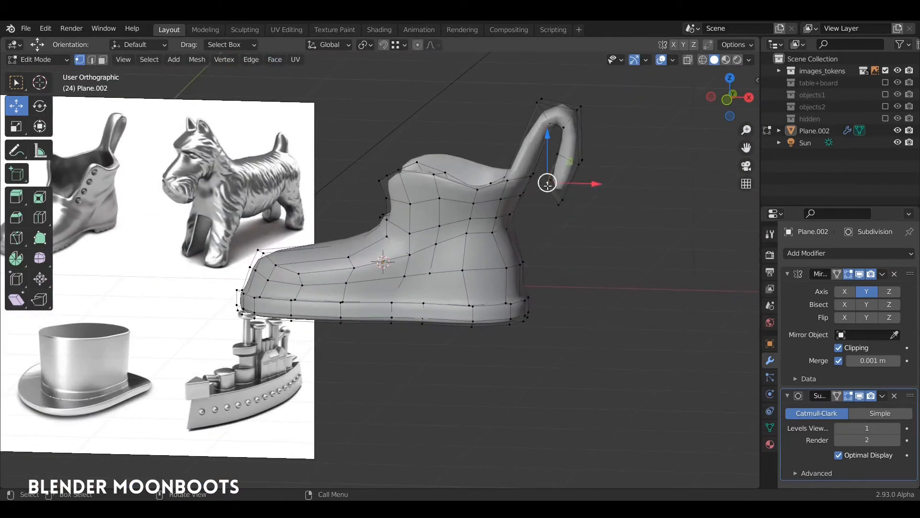
middle_drag(588, 239, 530, 200)
right_click(511, 220)
mouse_move(537, 196)
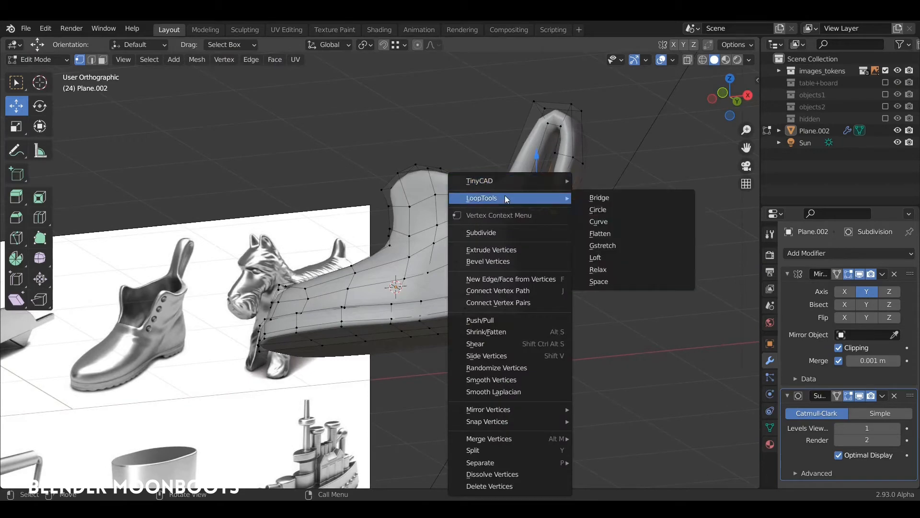
click(600, 197)
middle_drag(599, 197, 607, 227)
scroll(606, 227, up, 4)
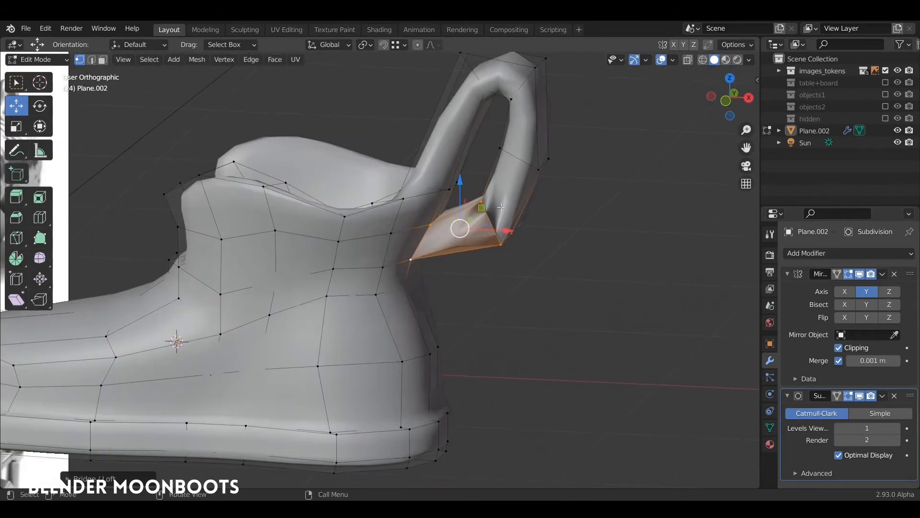
Step: Recalculate all the boot's normals to the outside, showing the face orientation overlay only for the check
middle_drag(501, 207, 535, 215)
click(673, 60)
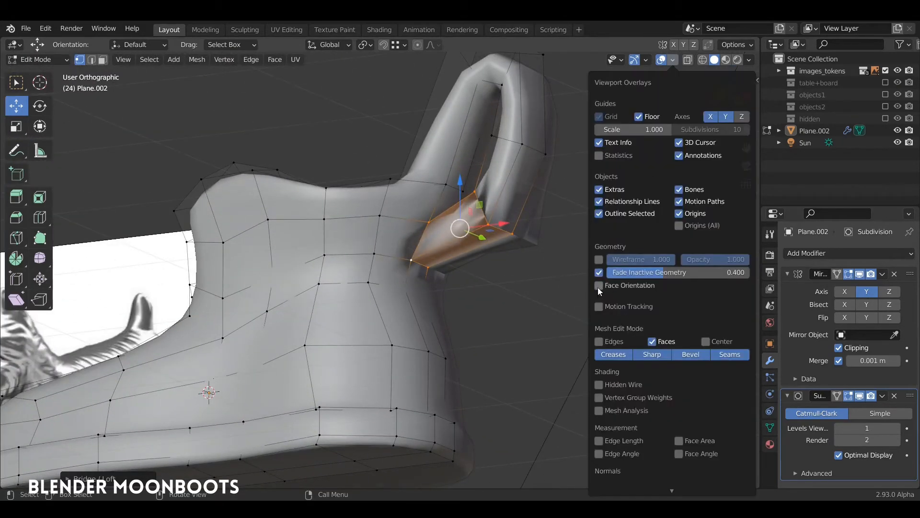
click(599, 285)
key(a)
key(alt+n)
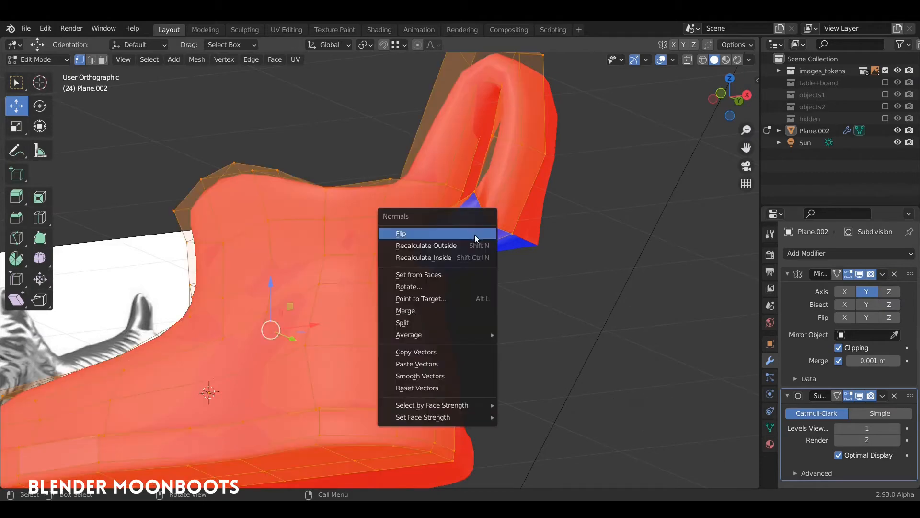
click(477, 245)
middle_drag(493, 242, 509, 269)
click(673, 60)
click(599, 286)
Step: Compare the boot in object mode with the reference images and save the file
key(Tab)
click(521, 272)
mouse_move(484, 263)
alt+mouse_down()
mouse_move(456, 260)
mouse_move(522, 300)
mouse_move(532, 241)
mouse_move(499, 268)
alt+mouse_up()
scroll(477, 271, down, 5)
click(496, 270)
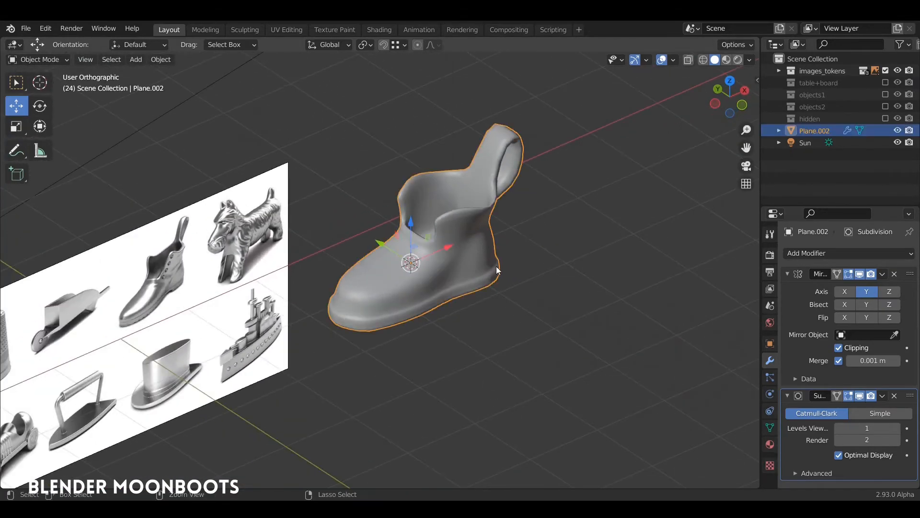
click(268, 249)
alt+drag(460, 228, 536, 216)
click(424, 259)
Step: Adjust the joint between the pull loop and the collar, sliding its edge by a factor of about 0.72
key(Tab)
scroll(460, 240, up, 5)
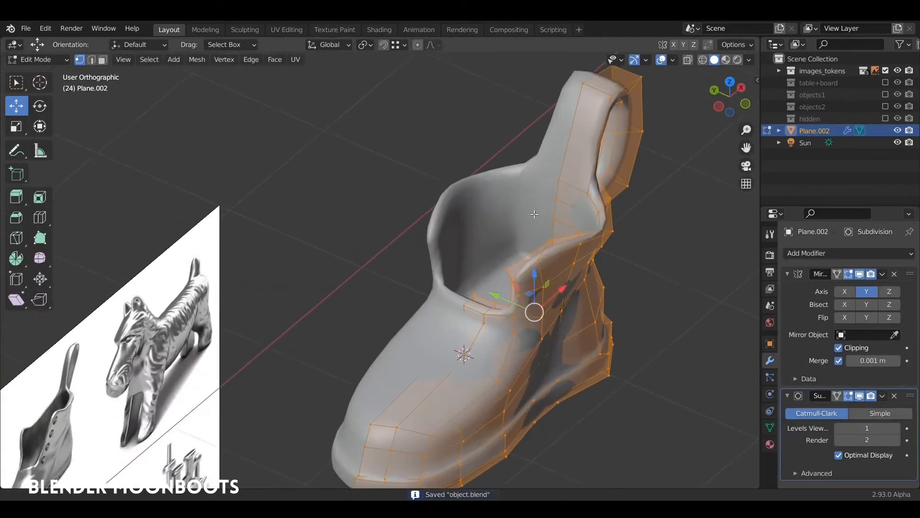
click(536, 216)
alt+drag(533, 254, 409, 242)
middle_drag(409, 242, 240, 239)
middle_drag(523, 259, 645, 330)
drag(486, 228, 478, 209)
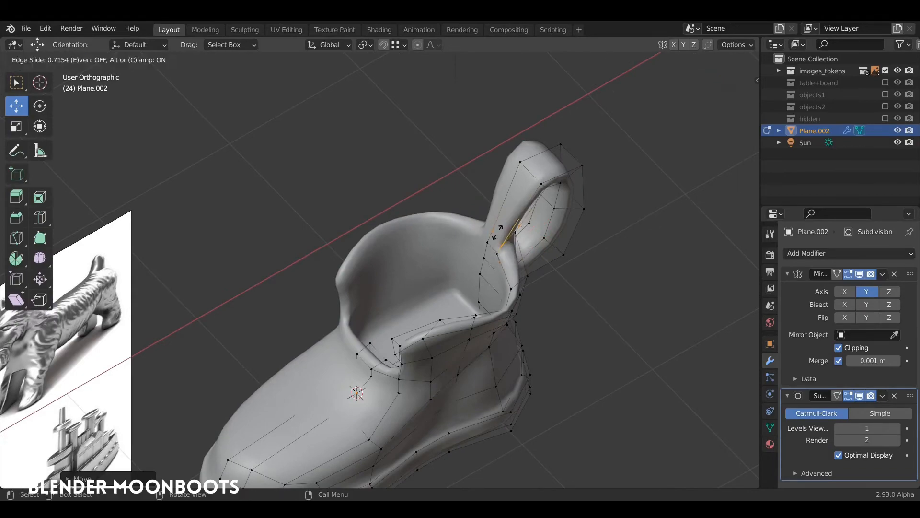
click(498, 232)
middle_drag(498, 232, 606, 300)
Step: Flatten the pull loop's side vertices by scaling them to 0 along Y and reposition them
click(547, 269)
middle_drag(569, 257, 588, 201)
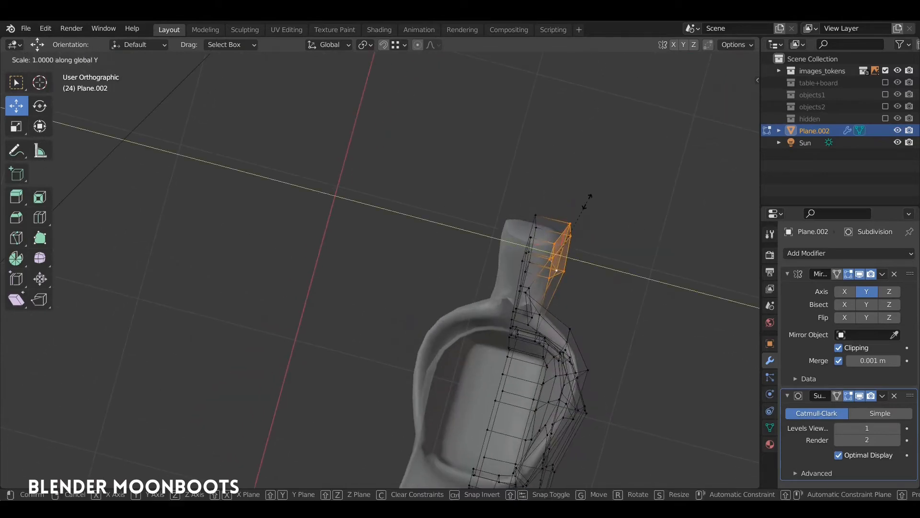
key(0)
key(Return)
key(g)
click(496, 237)
middle_drag(496, 238, 408, 193)
key(alt+z)
middle_drag(599, 166, 561, 242)
Step: Check the reshaped pull loop in object mode and save the file
key(Tab)
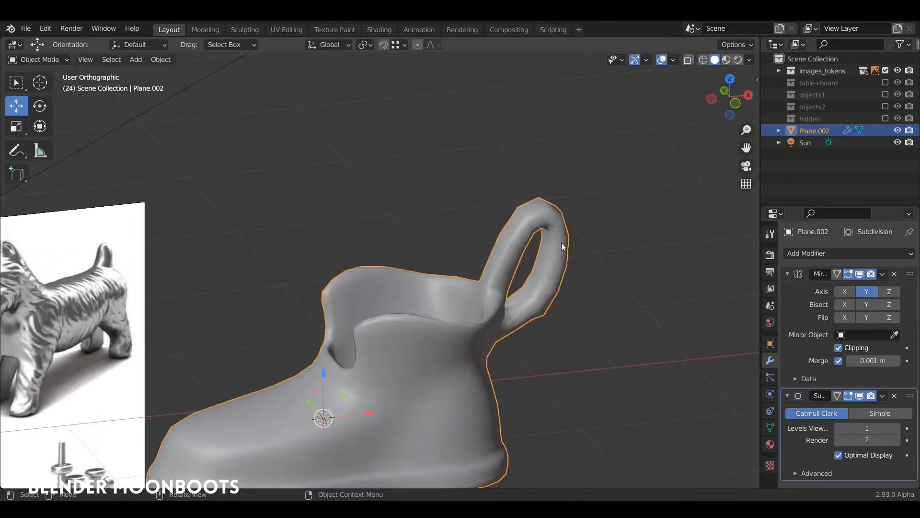
scroll(562, 243, down, 2)
shift+middle_drag(514, 312, 628, 238)
middle_drag(628, 237, 505, 231)
key(ctrl+s)
Step: Move the whole boot along X until its toe clears the reference image
key(KP_1)
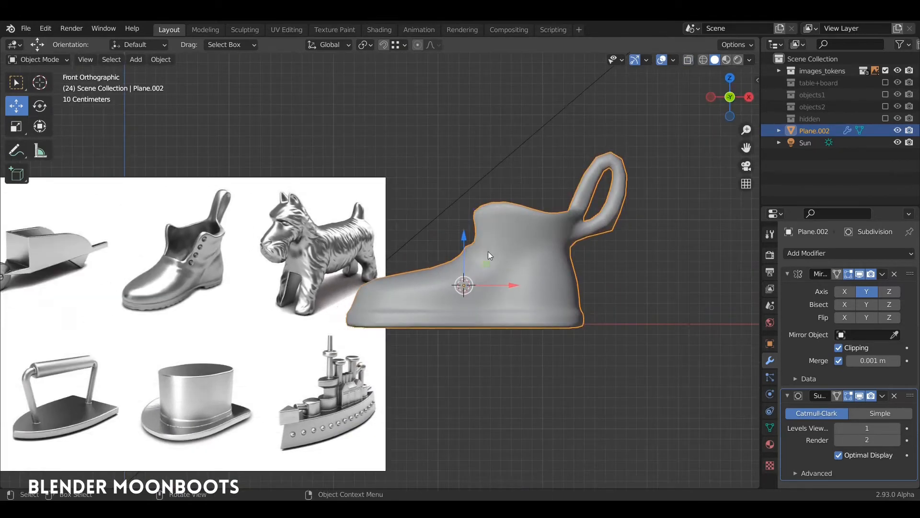
key(Tab)
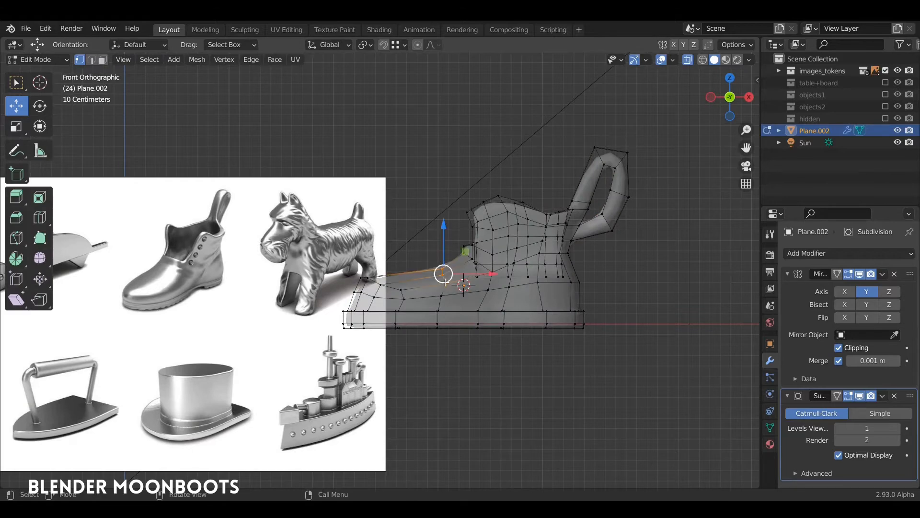
key(alt+a)
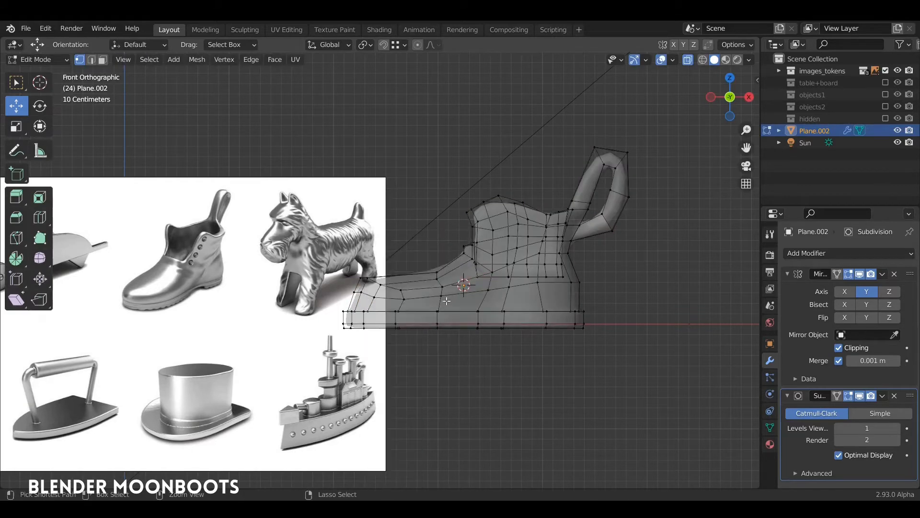
key(Tab)
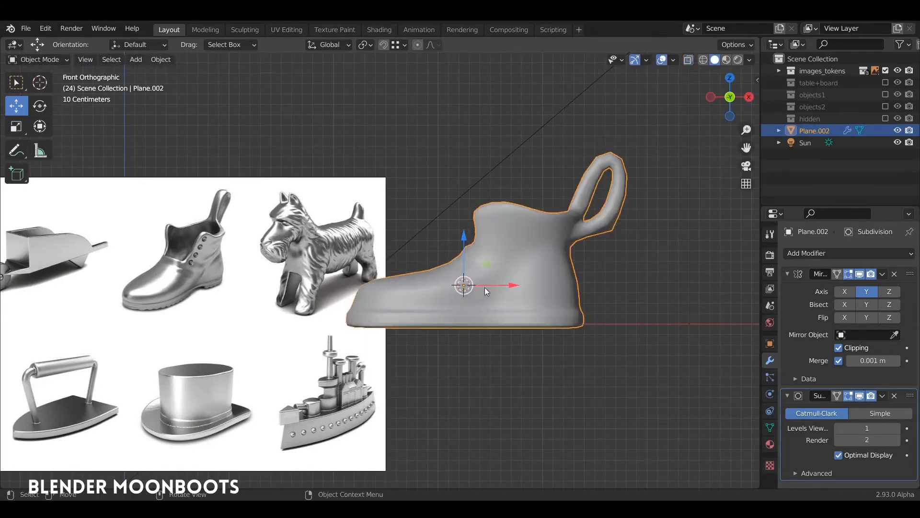
drag(485, 287, 511, 315)
middle_drag(511, 315, 545, 369)
Step: Adjust the vertices on the side of the boot's forefoot to refine its curve
key(Tab)
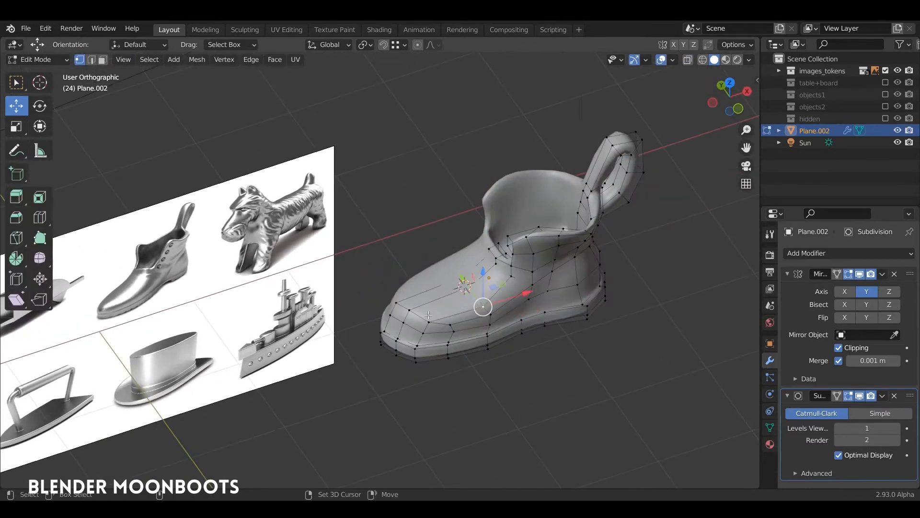
drag(434, 284, 428, 276)
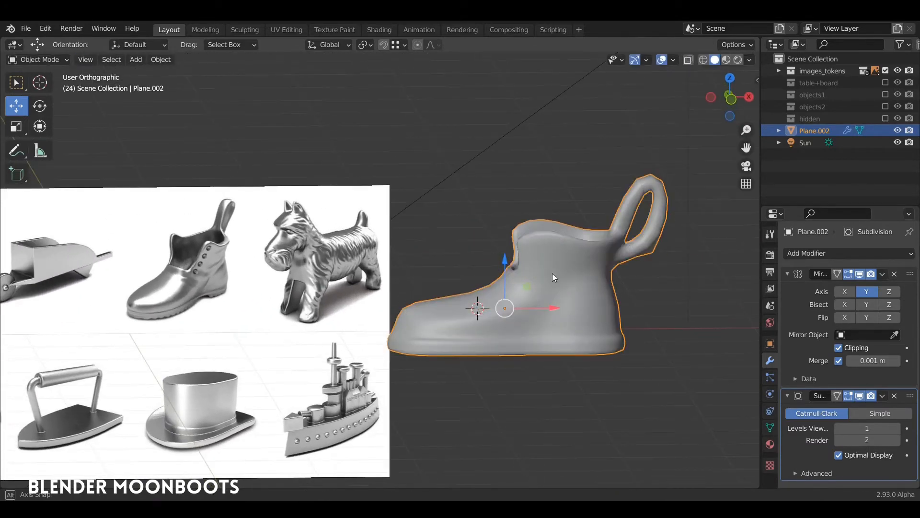
middle_drag(552, 277, 517, 351)
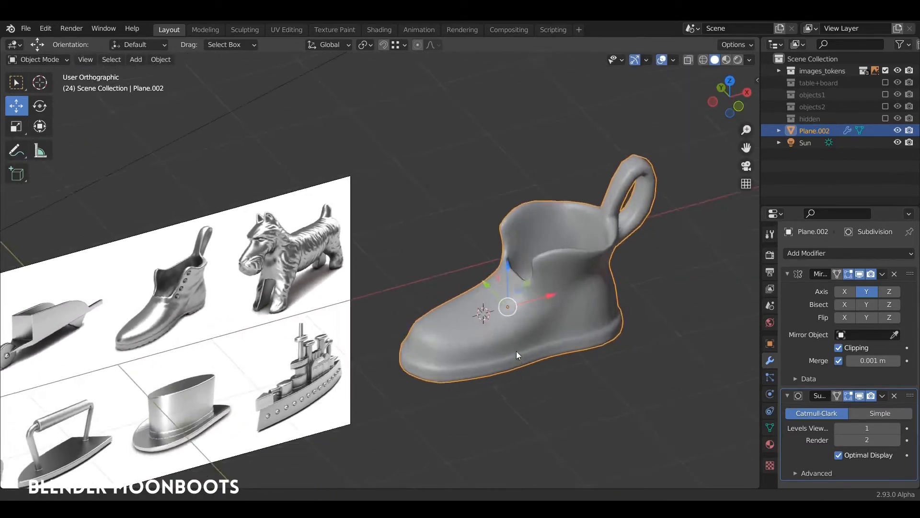
key(Tab)
scroll(487, 300, up, 3)
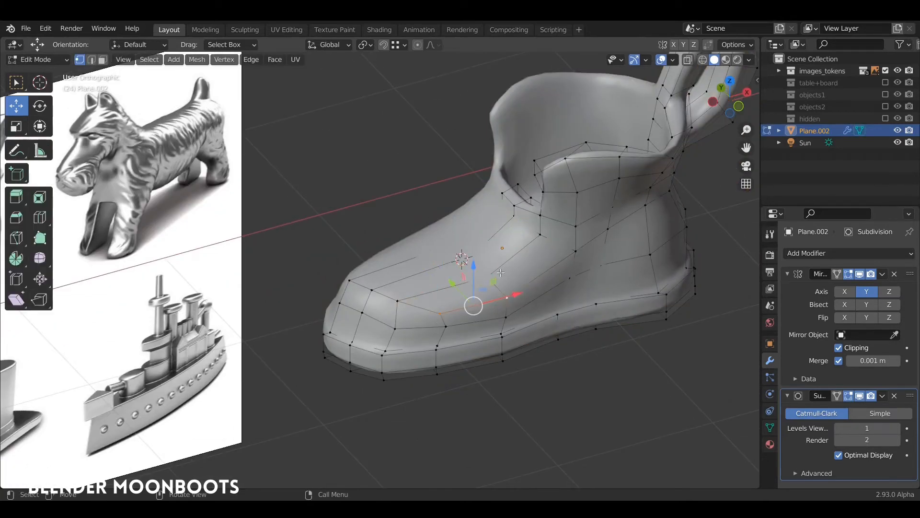
key(ctrl+KP_3)
key(g)
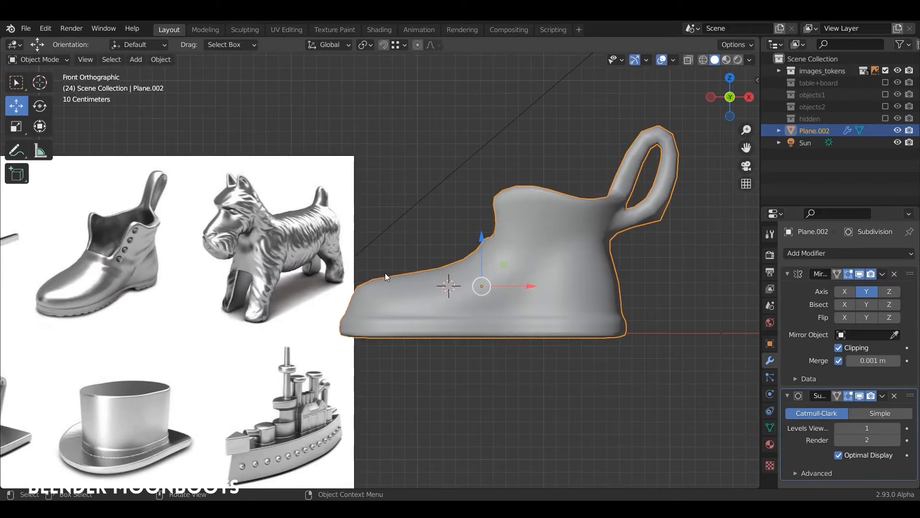
Step: Move the top front vertices of the toe about 0.05 m forward and save the file
key(Tab)
click(366, 283)
key(g)
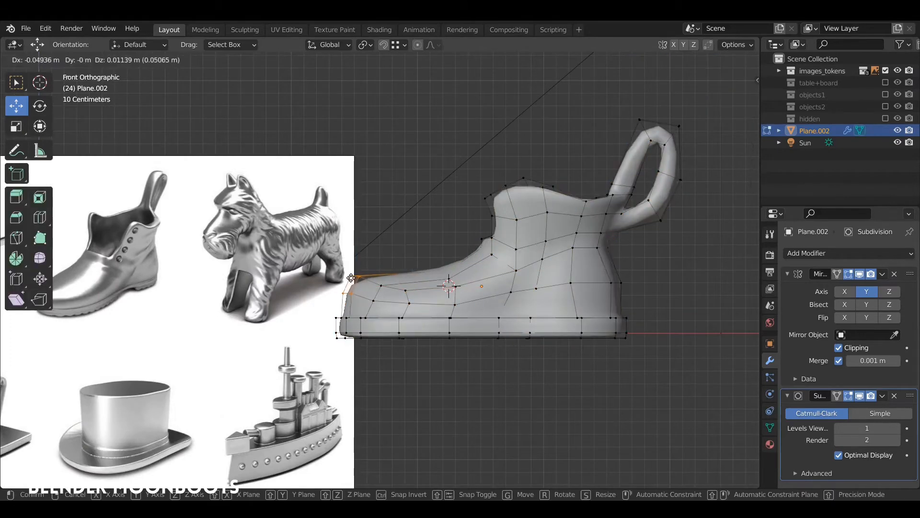
key(Tab)
key(ctrl+s)
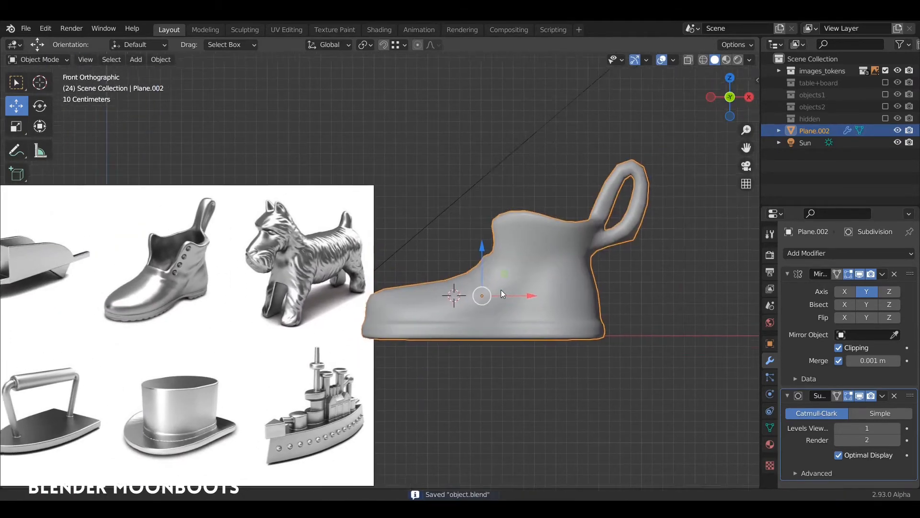
Step: Raise the upper collar together with the pull loop along Z
key(Tab)
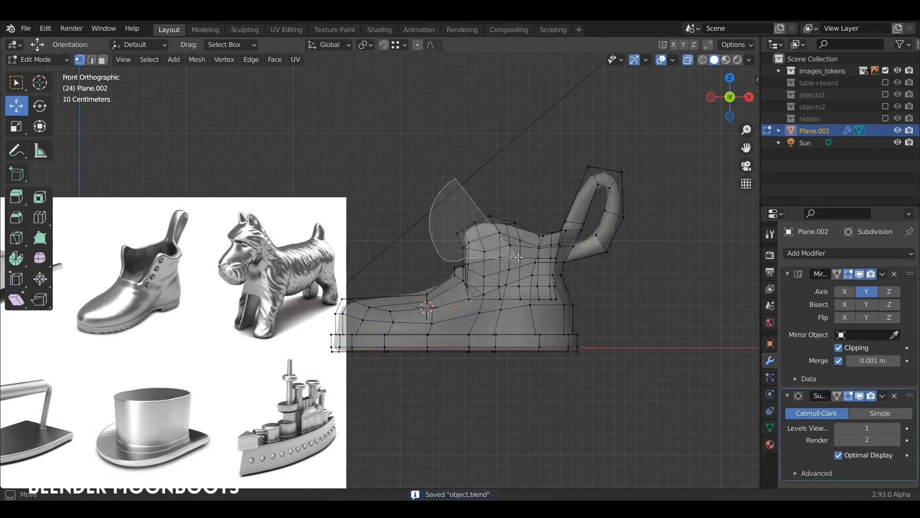
mouse_move(519, 257)
ctrl+right_down()
mouse_move(664, 231)
mouse_move(628, 156)
ctrl+right_up()
drag(557, 173, 557, 159)
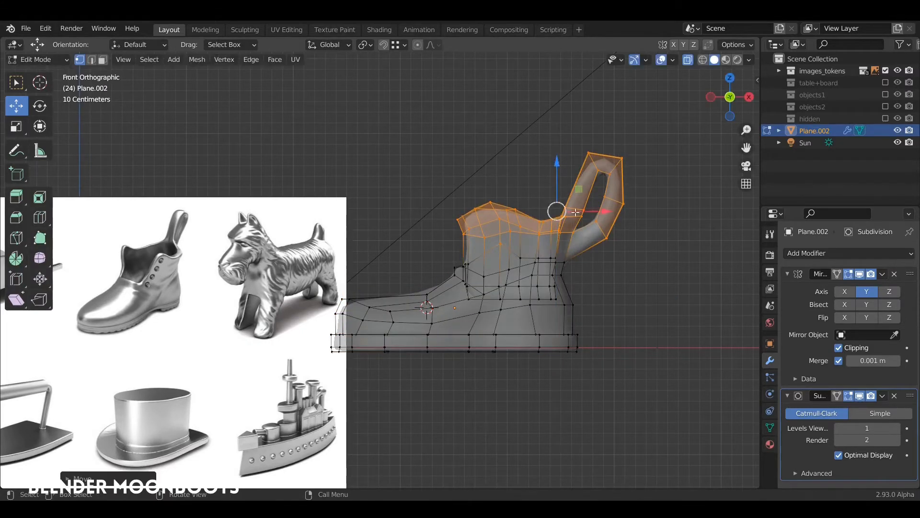
Step: Save the file and move the whole boot in the positive Y direction, away from its original spot
click(580, 258)
middle_drag(565, 288, 583, 290)
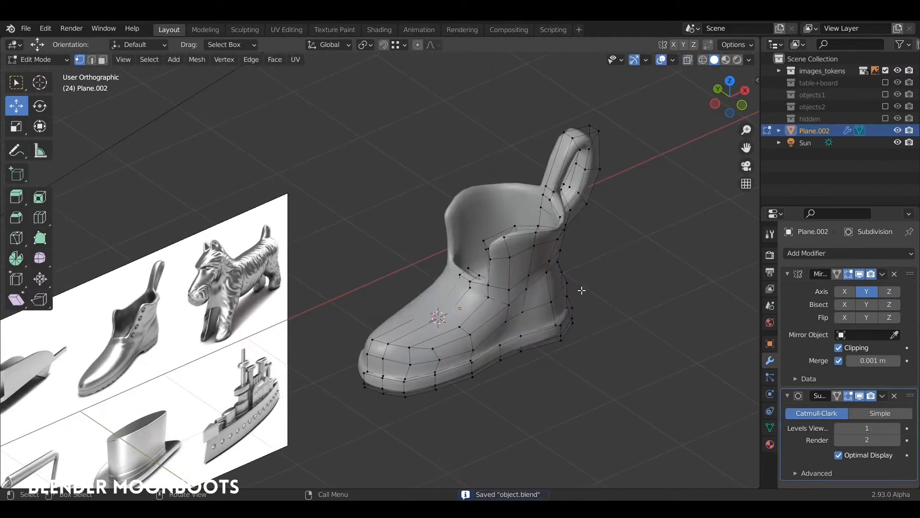
key(Tab)
click(463, 297)
drag(424, 278, 298, 193)
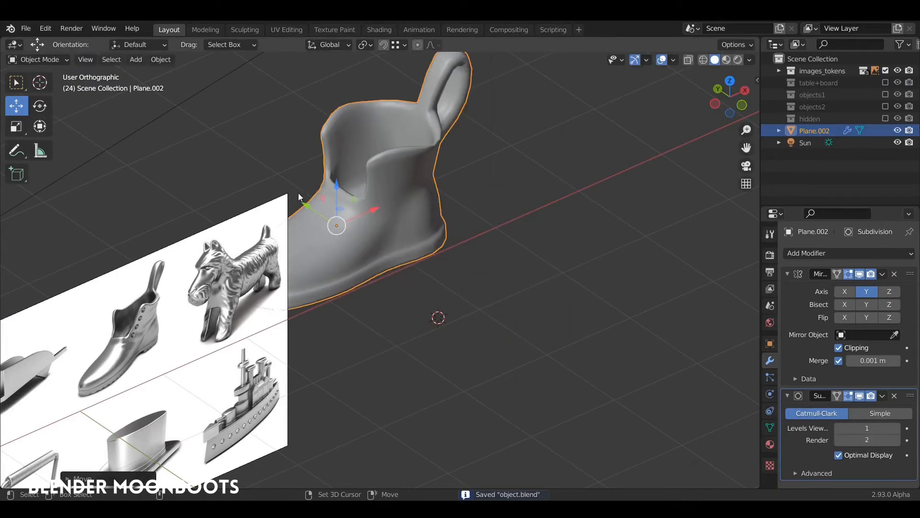
Step: Duplicate the boot and place the copy in front of the original along Y
key(shift+d)
key(y)
click(517, 307)
alt+drag(517, 306, 517, 270)
middle_drag(518, 273, 559, 295)
Step: Try applying the Subdivision modifier to the duplicated boot and examine the resulting mesh density
key(Tab)
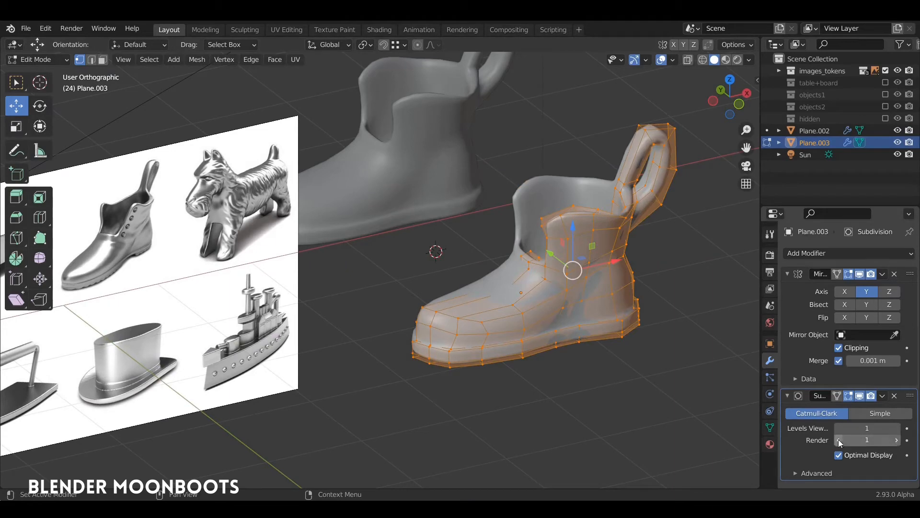
click(882, 395)
click(818, 410)
key(Tab)
click(883, 396)
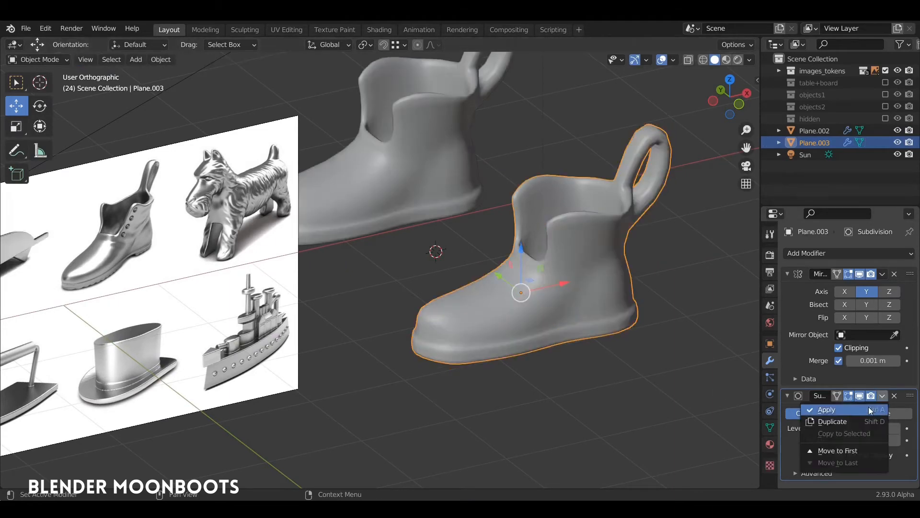
click(817, 410)
key(Tab)
key(alt+a)
mouse_move(622, 295)
middle_down()
mouse_move(599, 210)
mouse_move(633, 295)
middle_up()
scroll(622, 283, up, 2)
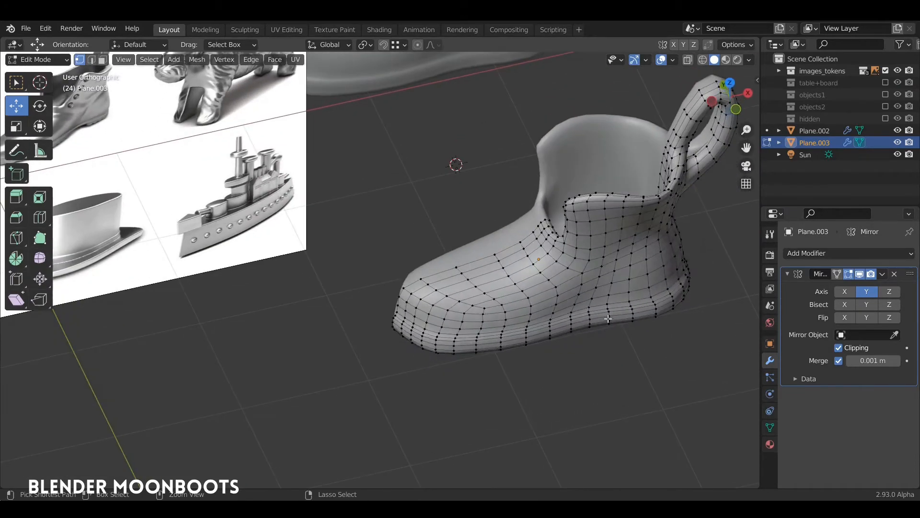
Step: Try adding a new level 1 Subdivision modifier to the duplicated boot and applying it as well
key(a)
key(Tab)
key(ctrl+1)
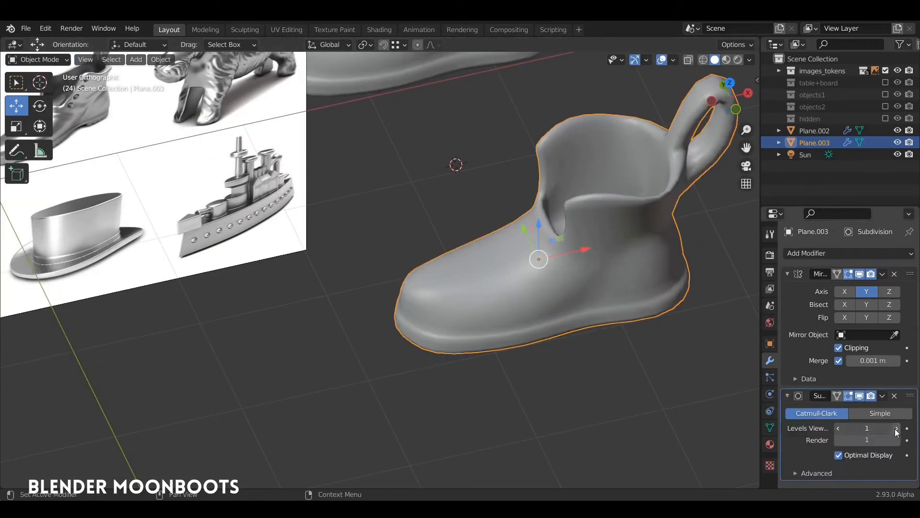
click(883, 395)
click(827, 405)
key(Tab)
middle_drag(556, 268, 640, 296)
key(Tab)
key(Tab)
key(Tab)
Step: Set the duplicated boot's Subdivision viewport level to 2 and open its mesh for editing
key(ctrl+2)
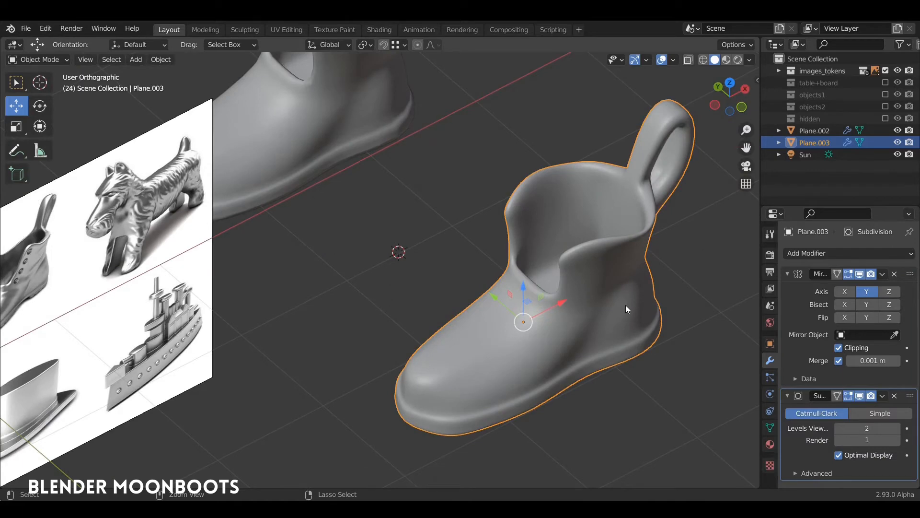
key(Tab)
key(Tab)
key(Tab)
scroll(547, 250, up, 5)
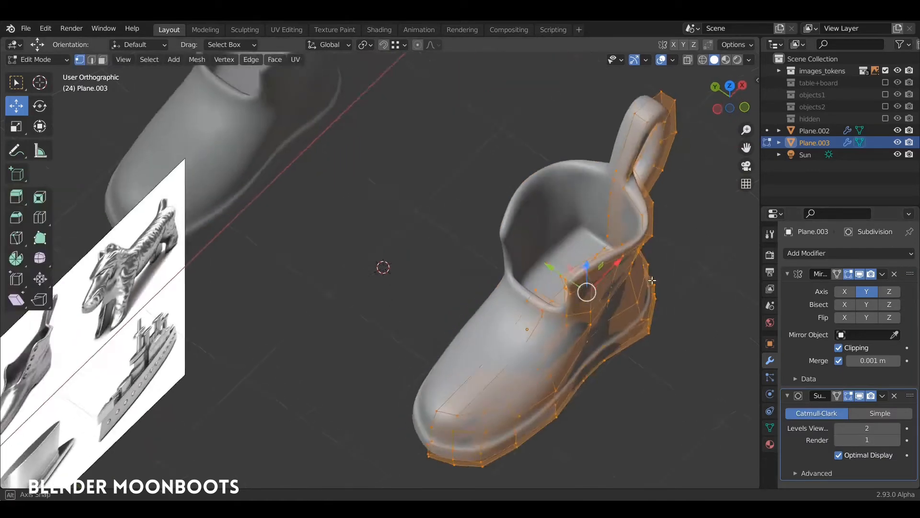
Step: Try to add an edge loop along the rim of the boot's collar
middle_drag(547, 249, 604, 270)
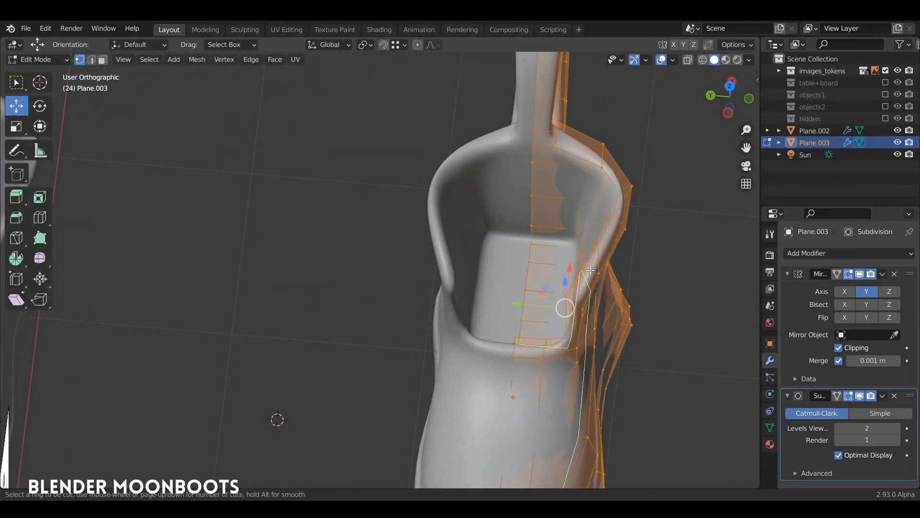
click(625, 201)
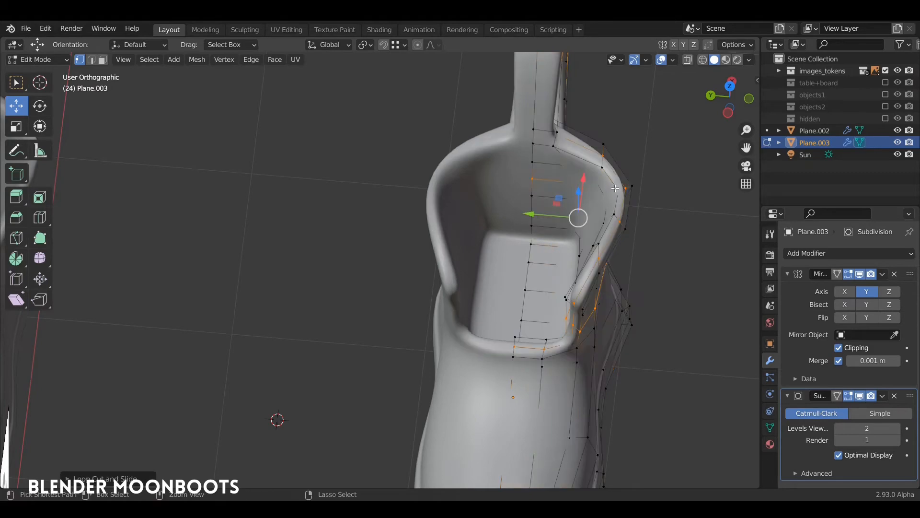
key(a)
middle_drag(616, 188, 427, 249)
key(alt+a)
key(a)
key(alt+a)
Step: Try sliding a vertex along the side of the collar rim
click(353, 271)
key(g)
key(g)
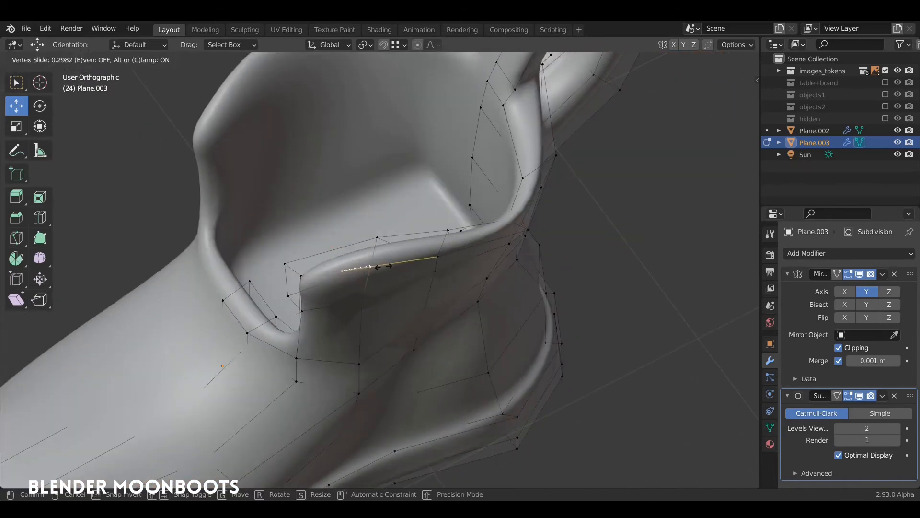
click(356, 270)
middle_drag(355, 270, 371, 329)
Step: Hide the Subdivision effect and knife-cut support edges along the inner and outer collar rim up to the pull loop
key(alt+a)
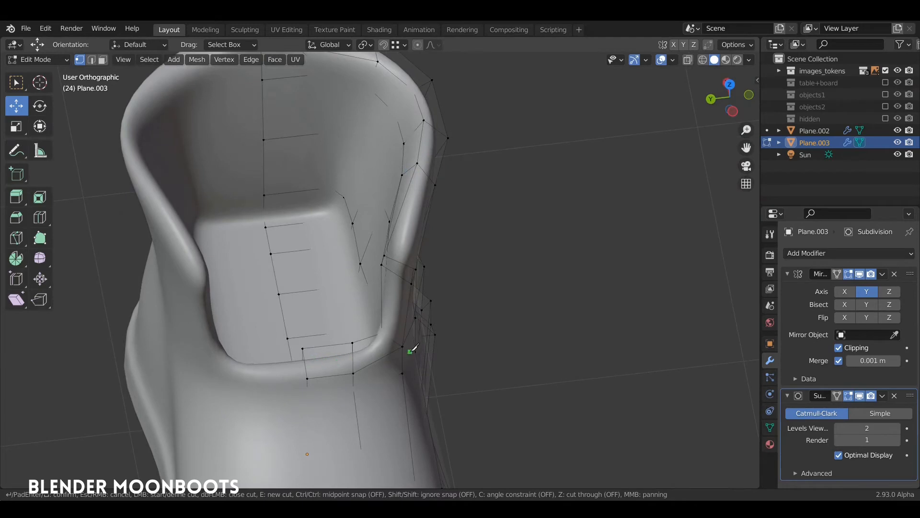
click(860, 395)
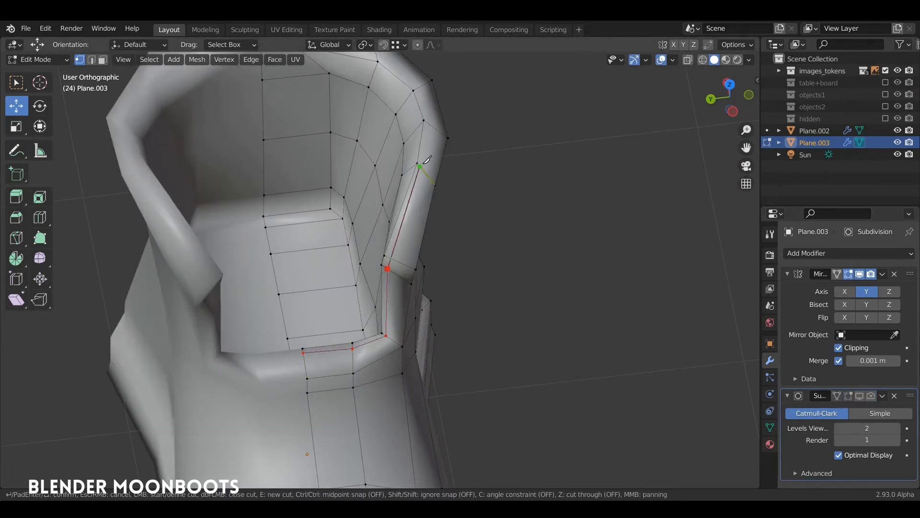
click(427, 123)
key(Return)
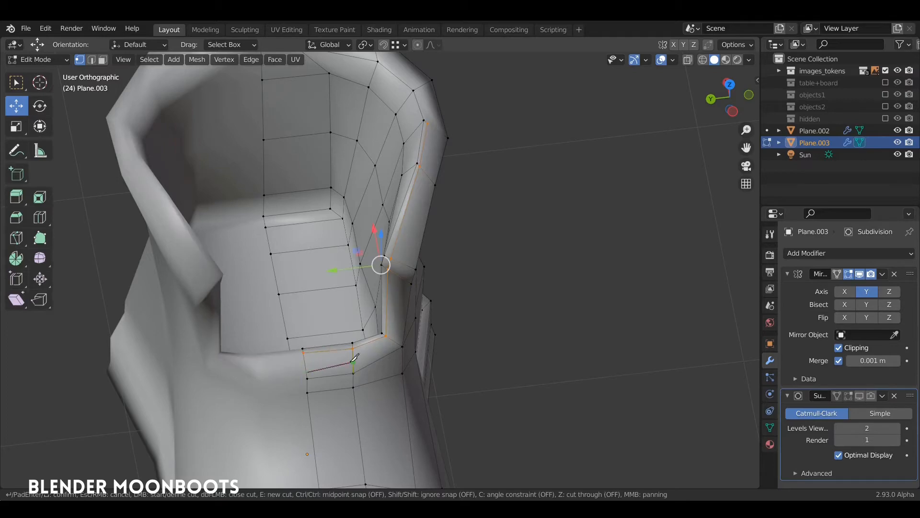
middle_drag(448, 132, 384, 318)
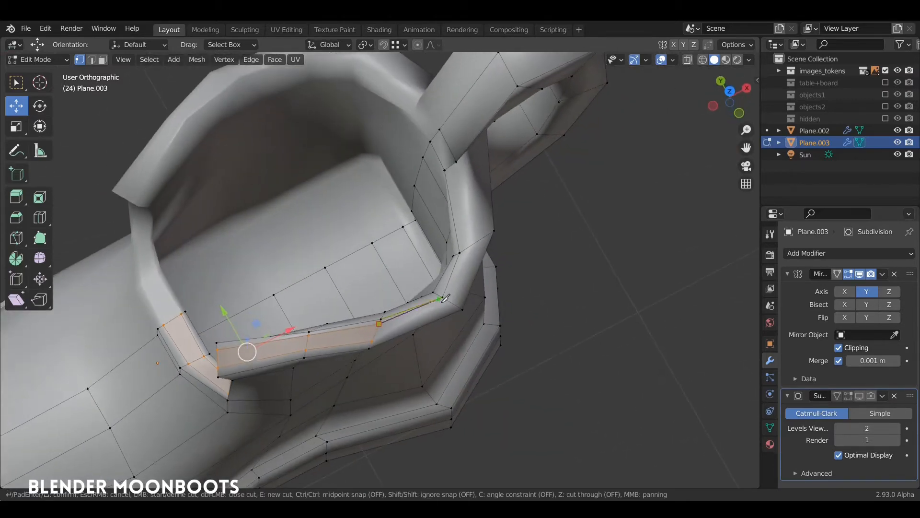
key(Return)
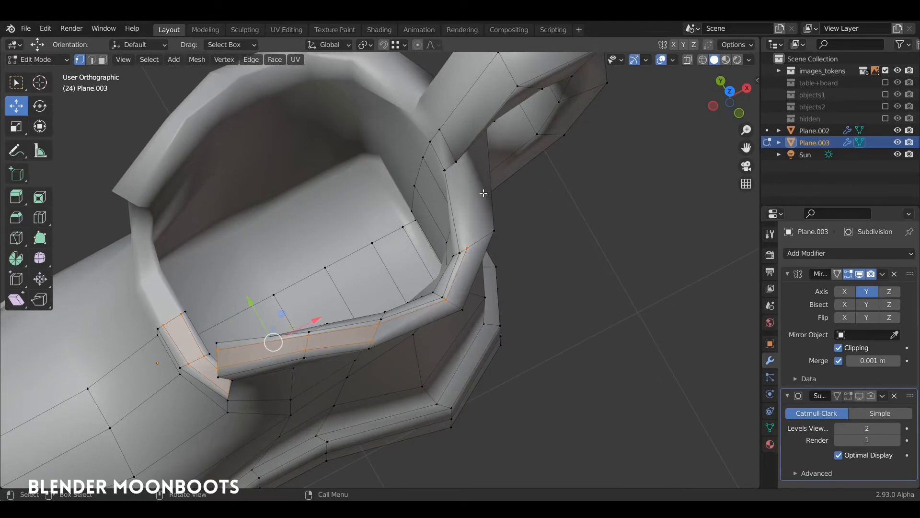
middle_drag(457, 162, 341, 292)
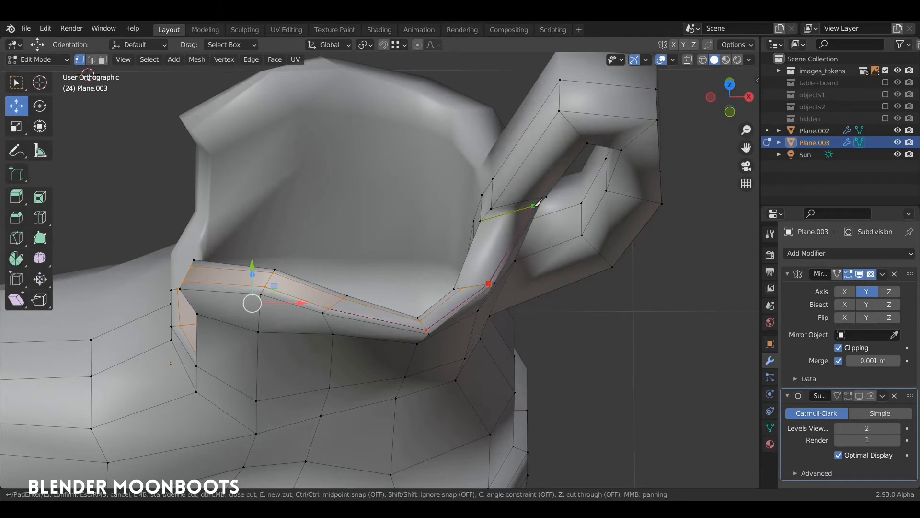
key(Return)
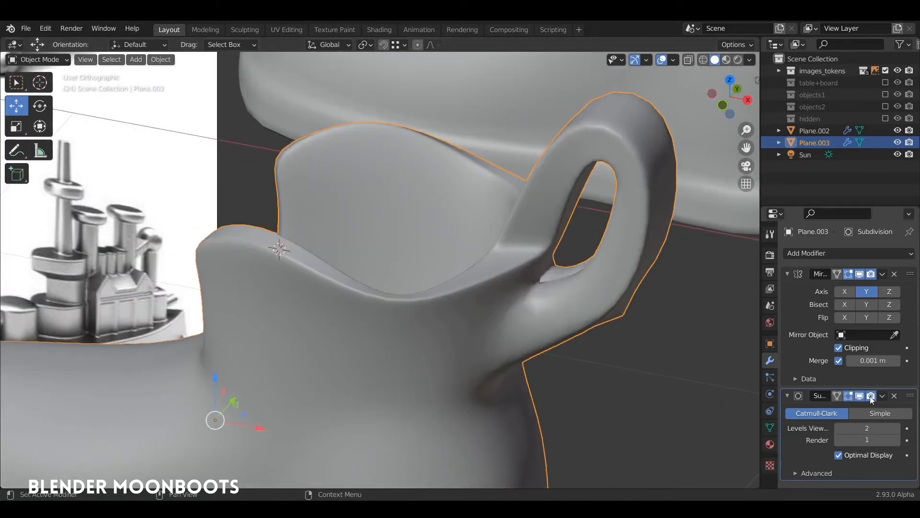
Step: With the Subdivision effect hidden, knife-cut a support edge along the side of the pull loop down to its heel attachment
drag(871, 396, 853, 397)
shift+middle_drag(311, 219, 614, 242)
scroll(510, 274, down, 4)
shift+middle_drag(509, 274, 384, 296)
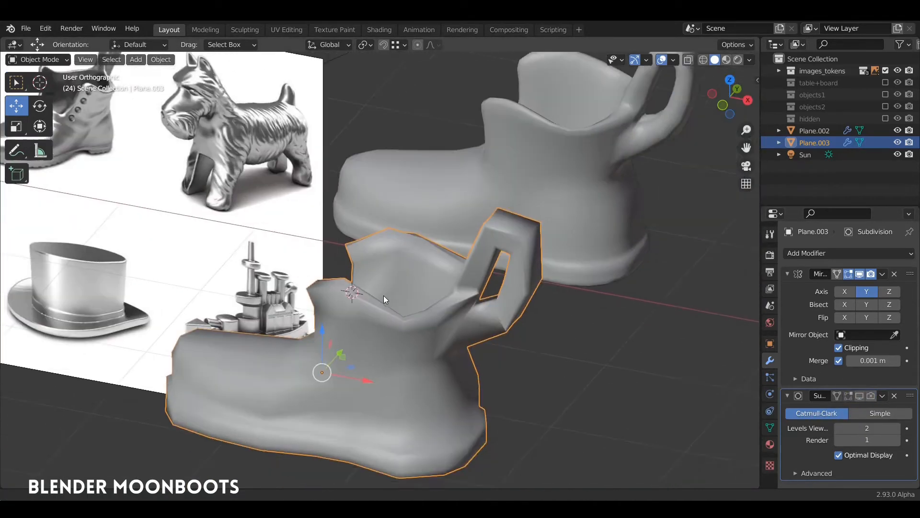
scroll(443, 260, up, 3)
key(Tab)
middle_drag(608, 259, 560, 198)
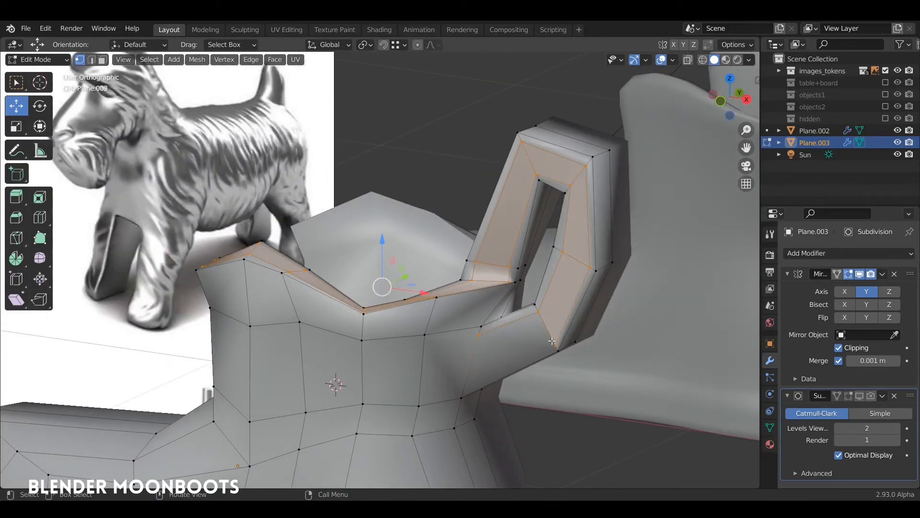
click(473, 378)
key(Return)
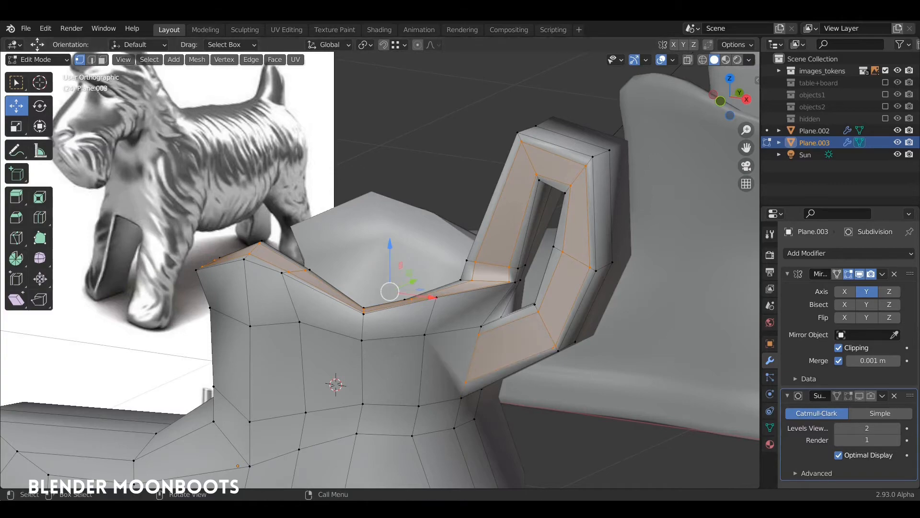
Step: Add supporting edge loops around the sole, close to its upper seam and its bottom edge
middle_drag(575, 345, 459, 216)
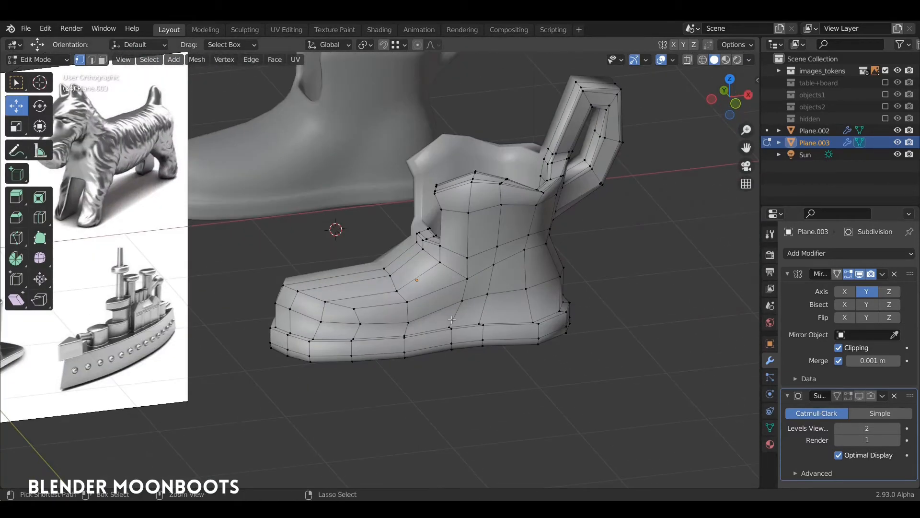
key(ctrl+r)
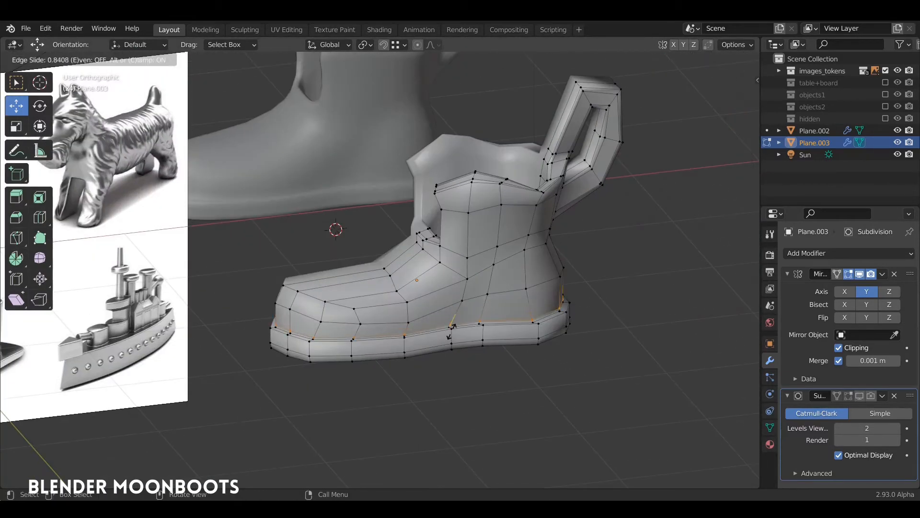
drag(452, 339, 451, 335)
key(g)
key(g)
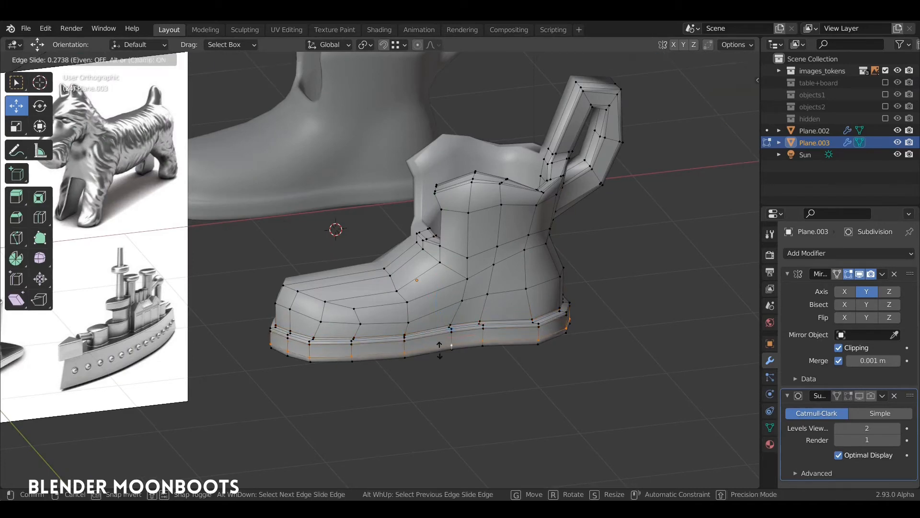
click(437, 352)
Step: Set the Subdivision render level to 2 and turn its display back on to check the smoothed boot
shift+middle_drag(436, 341, 525, 312)
scroll(520, 230, up, 3)
shift+middle_drag(520, 216, 571, 288)
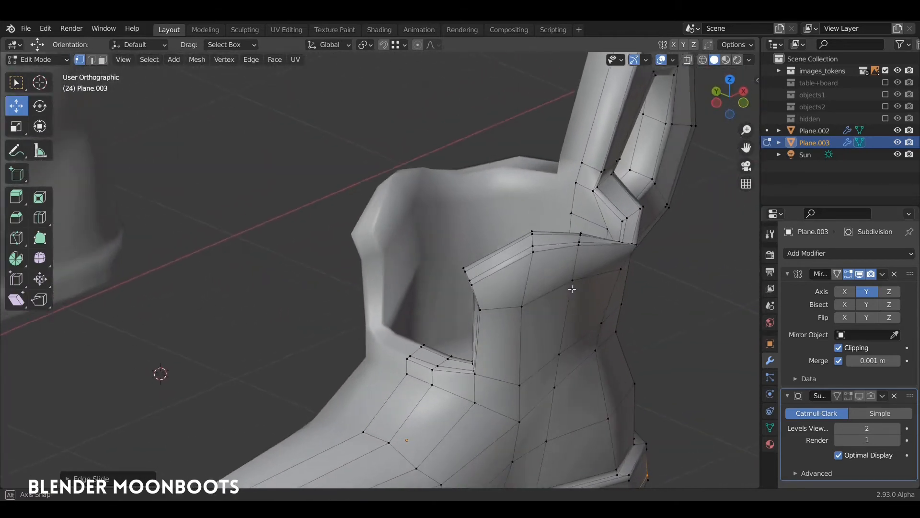
scroll(571, 288, down, 3)
shift+middle_drag(311, 299, 573, 283)
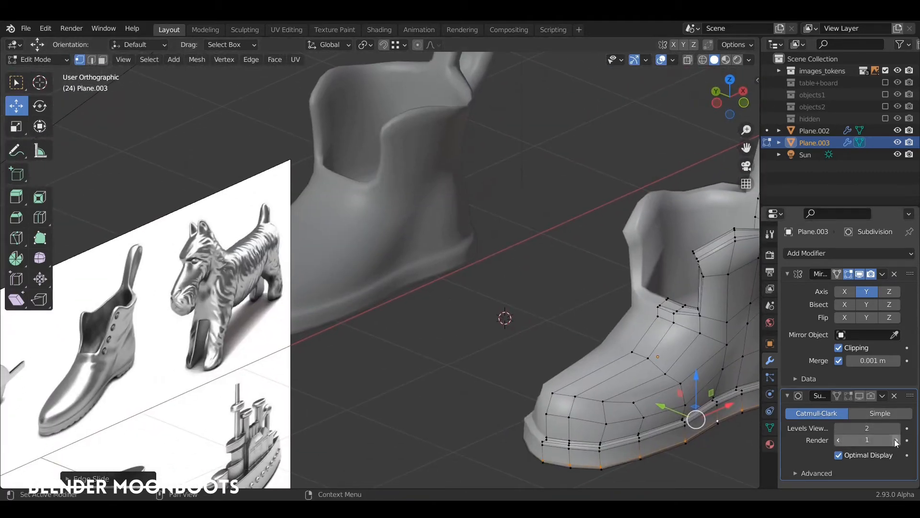
drag(850, 397, 872, 396)
middle_drag(685, 360, 636, 232)
scroll(563, 289, up, 2)
key(Tab)
shift+middle_drag(585, 187, 573, 301)
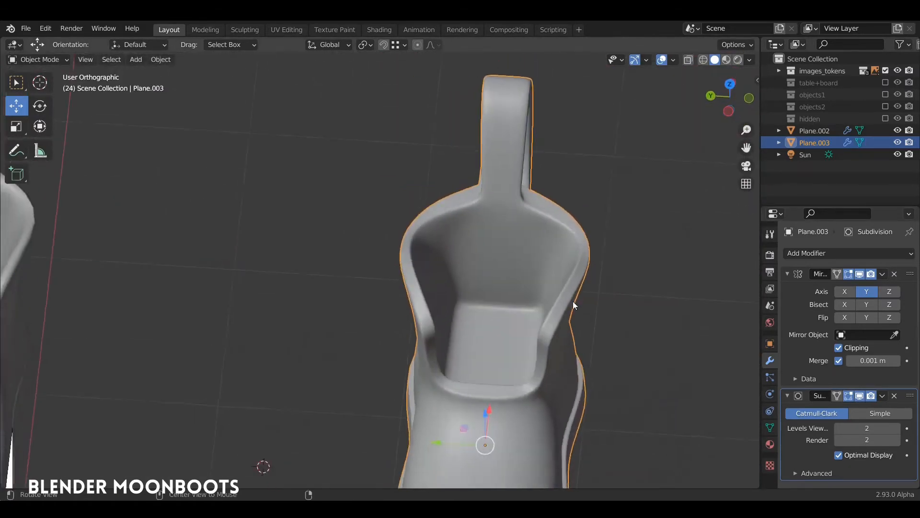
Step: Hide the Subdivision effect and shift the vertices on the side of the collar rim inward along Y
scroll(574, 301, up, 2)
key(Tab)
click(857, 396)
middle_drag(684, 218, 565, 263)
drag(571, 220, 559, 214)
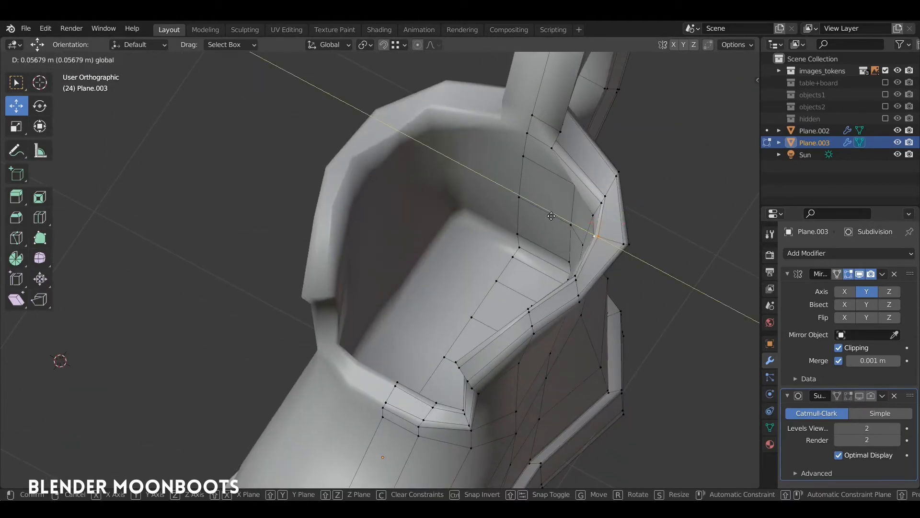
middle_drag(584, 263, 619, 270)
drag(558, 281, 551, 281)
Step: Leave mesh editing and turn the Subdivision display back on to view the smoothed boot against the references
middle_drag(553, 307, 605, 331)
scroll(533, 320, down, 3)
key(Tab)
drag(849, 396, 872, 397)
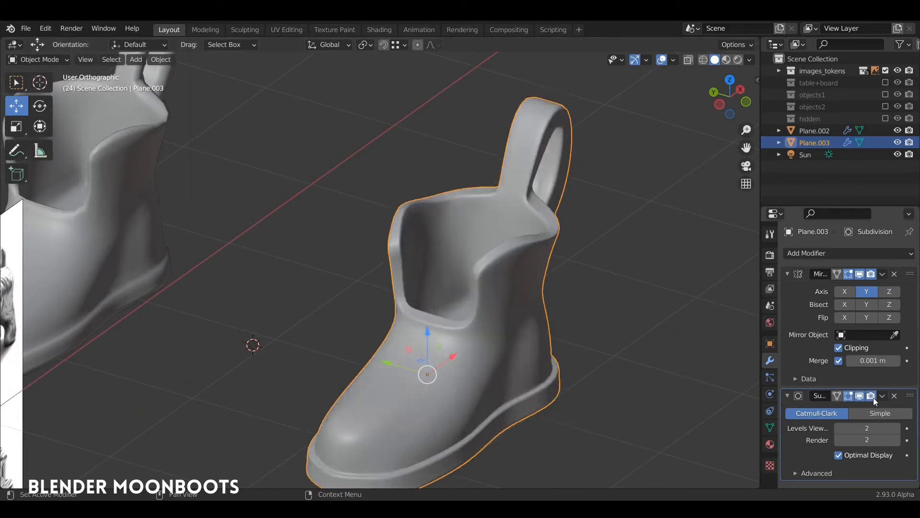
middle_drag(578, 348, 571, 302)
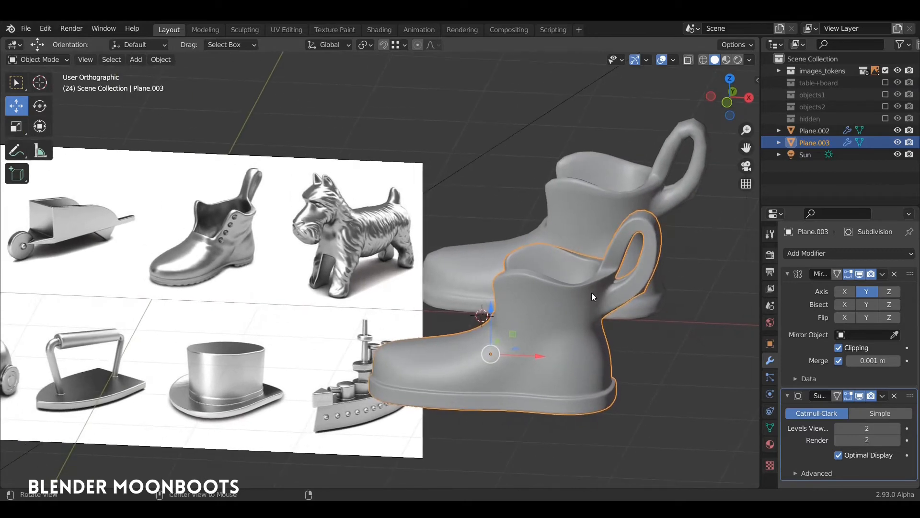
Step: Widen the pull loop's opening by scaling its inner vertices about 1.45 along X, and raise them slightly
key(KP_1)
key(Tab)
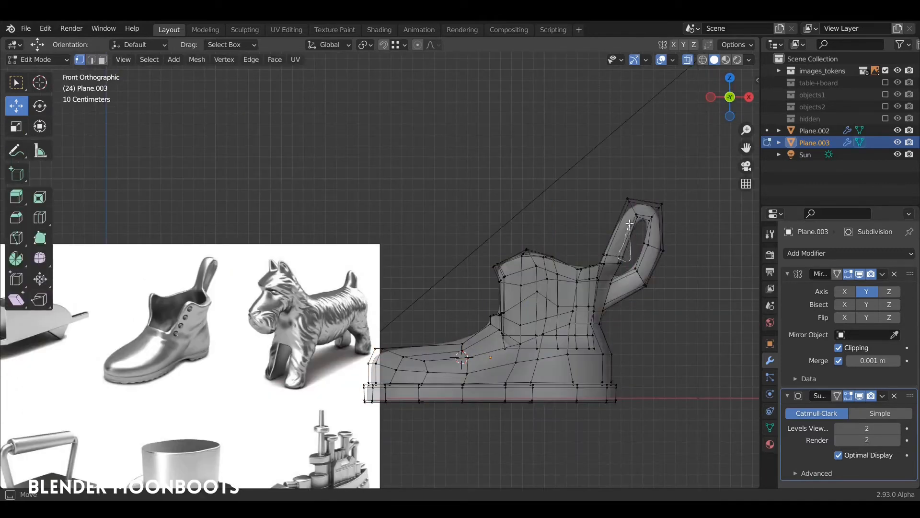
key(s)
key(x)
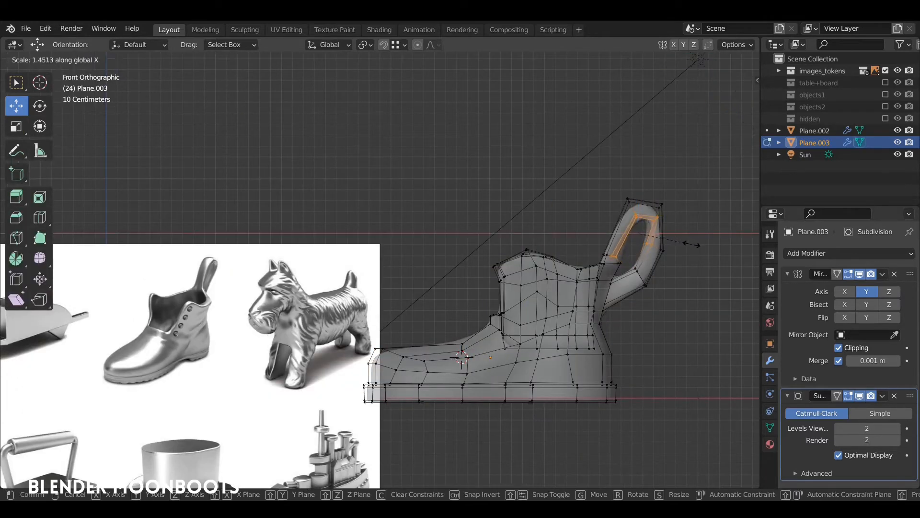
click(692, 245)
drag(639, 185, 639, 182)
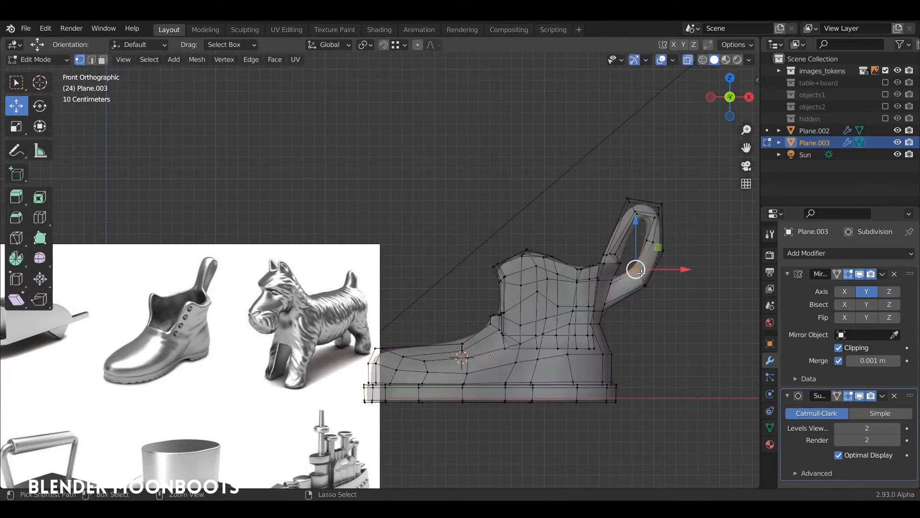
Step: Check the smoothed boot, then shift the rear vertex of the pull loop's opening slightly downward in front view
key(Tab)
middle_drag(639, 273, 615, 316)
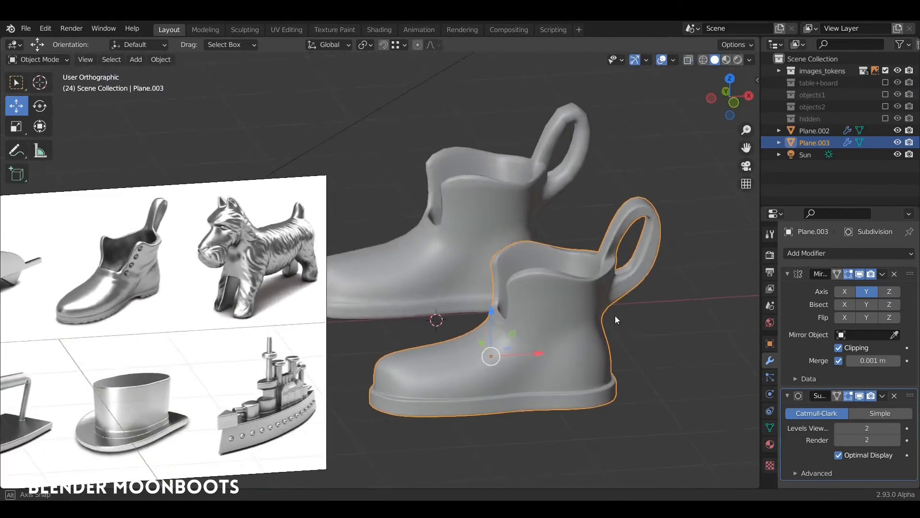
key(Tab)
key(KP_1)
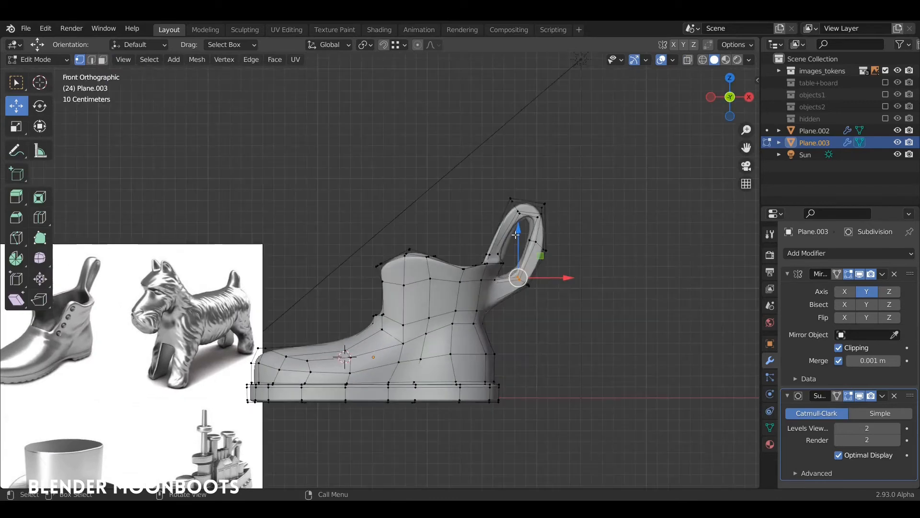
click(536, 245)
key(g)
click(533, 262)
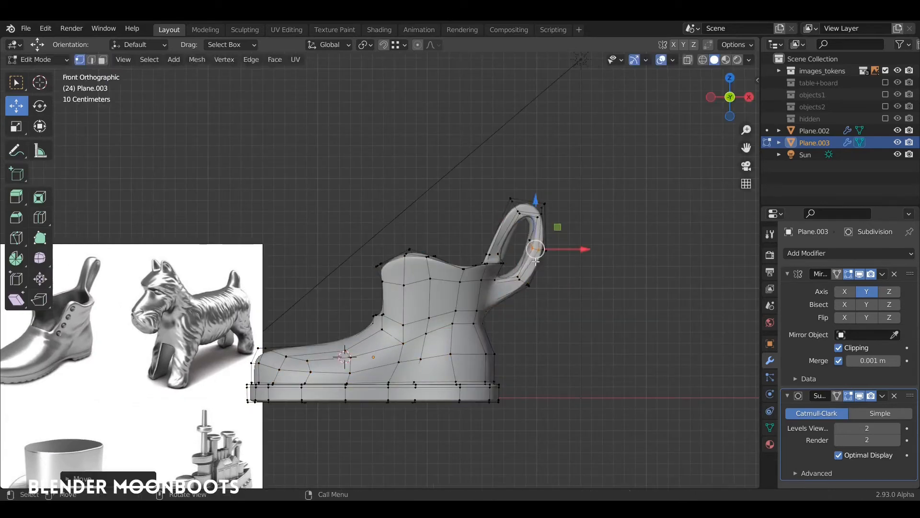
Step: Examine the smoothed surface where the lower end of the pull loop joins the back of the boot
middle_drag(533, 263, 490, 268)
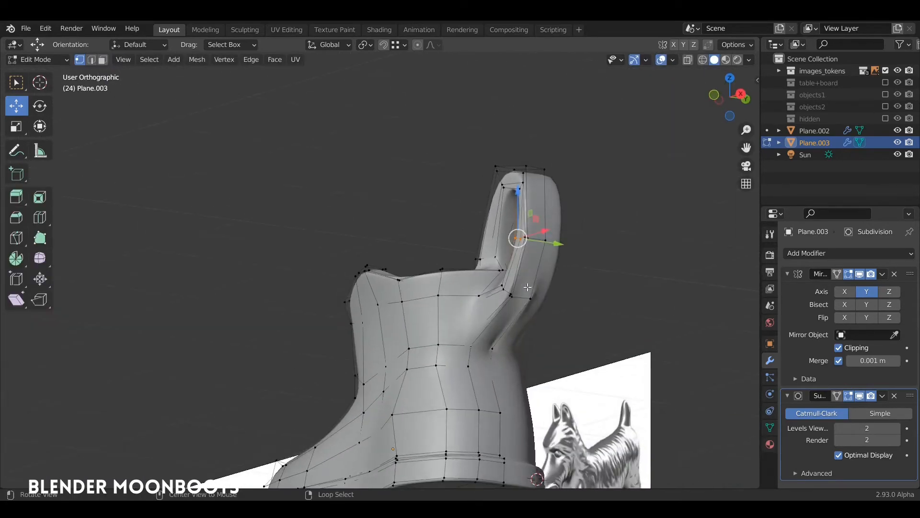
click(531, 295)
middle_drag(531, 296, 612, 304)
scroll(508, 291, up, 2)
drag(848, 395, 871, 395)
middle_drag(698, 331, 645, 328)
scroll(645, 329, up, 2)
drag(559, 293, 553, 292)
middle_drag(462, 284, 511, 295)
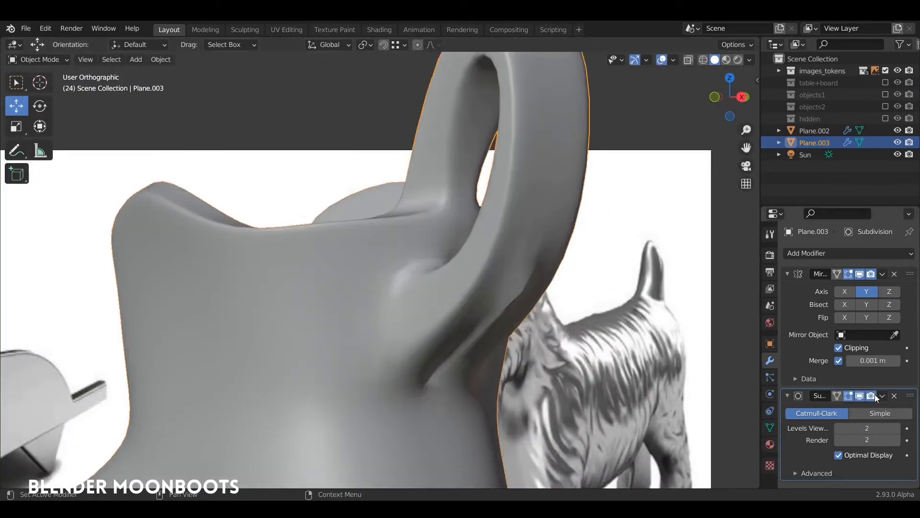
middle_drag(528, 288, 549, 304)
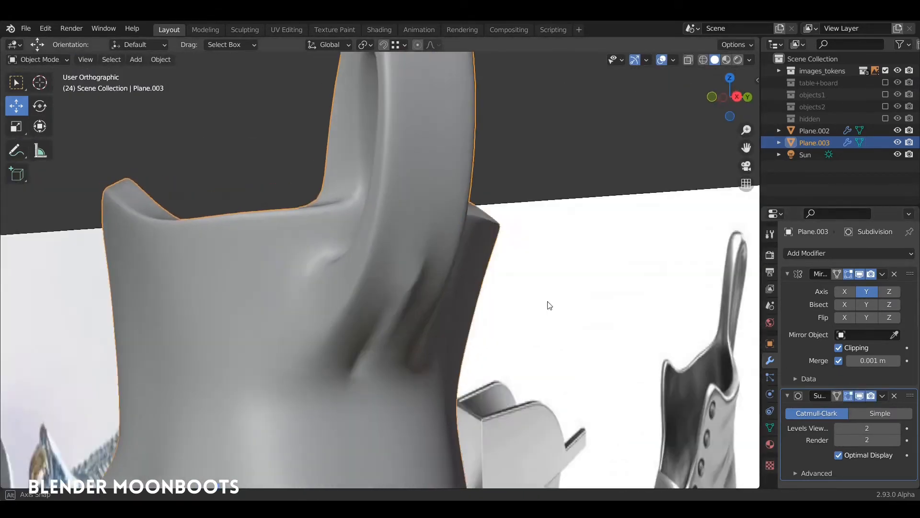
scroll(585, 254, up, 2)
alt+drag(585, 254, 490, 301)
Step: Hide the Subdivision effect and delete the two outer faces at the lower end of the pull loop
key(Tab)
click(454, 300)
click(860, 395)
key(3)
click(432, 318)
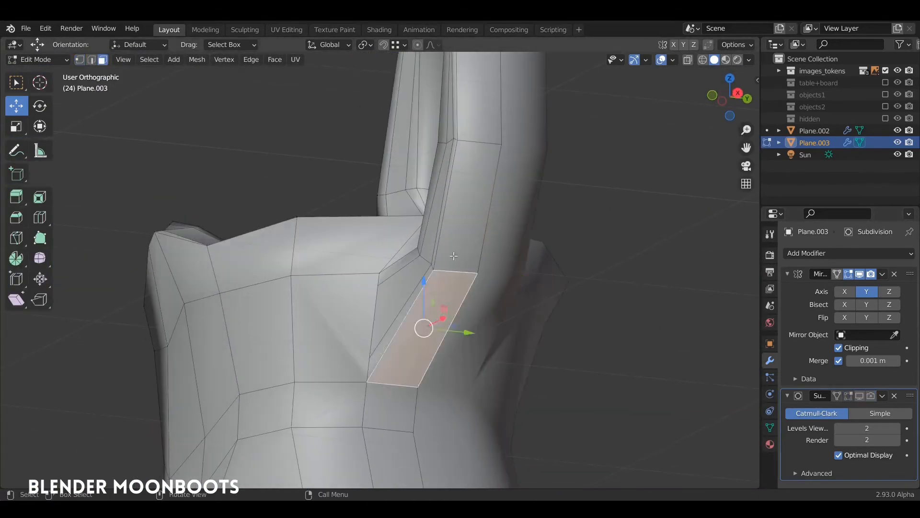
shift+click(463, 226)
key(x)
key(f)
Step: Delete the stray face and edge hidden inside the pull loop's base, and refill the outer opening
alt+drag(463, 239, 507, 258)
click(472, 282)
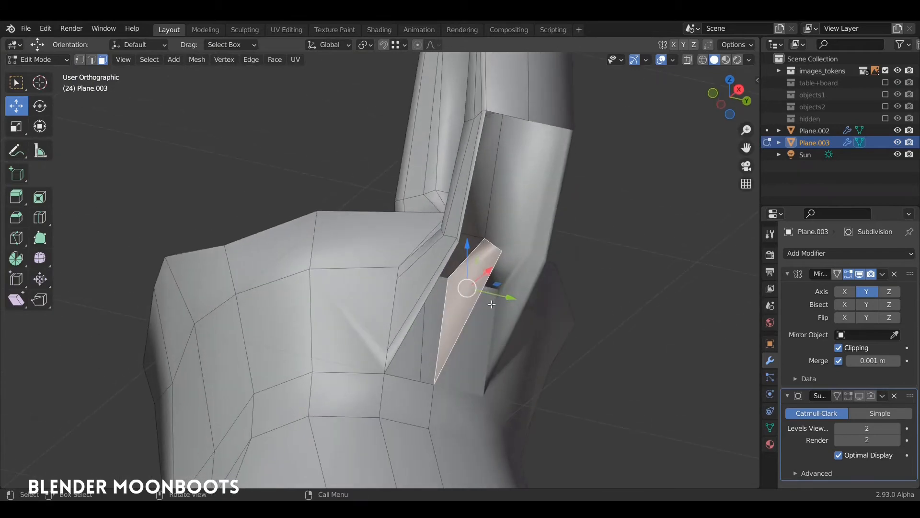
key(x)
click(447, 329)
alt+drag(446, 327, 467, 294)
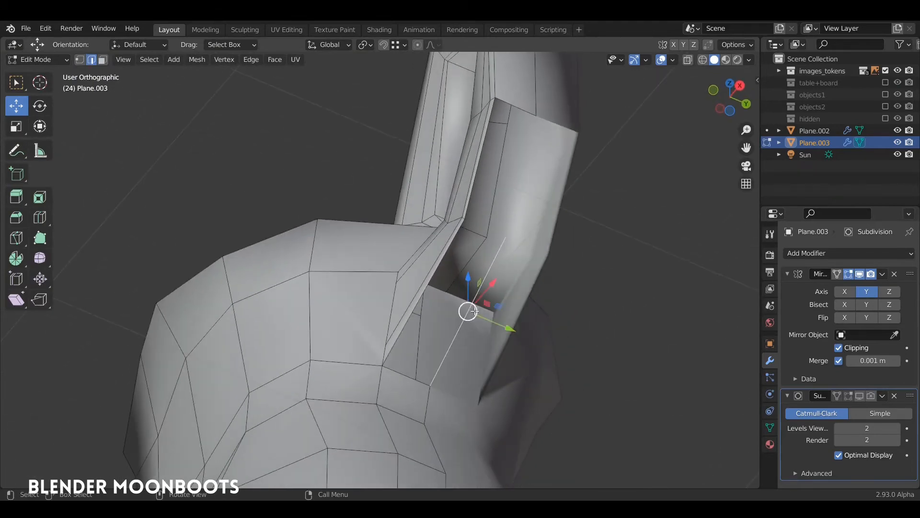
key(x)
click(442, 301)
middle_drag(447, 302, 509, 314)
key(alt+h)
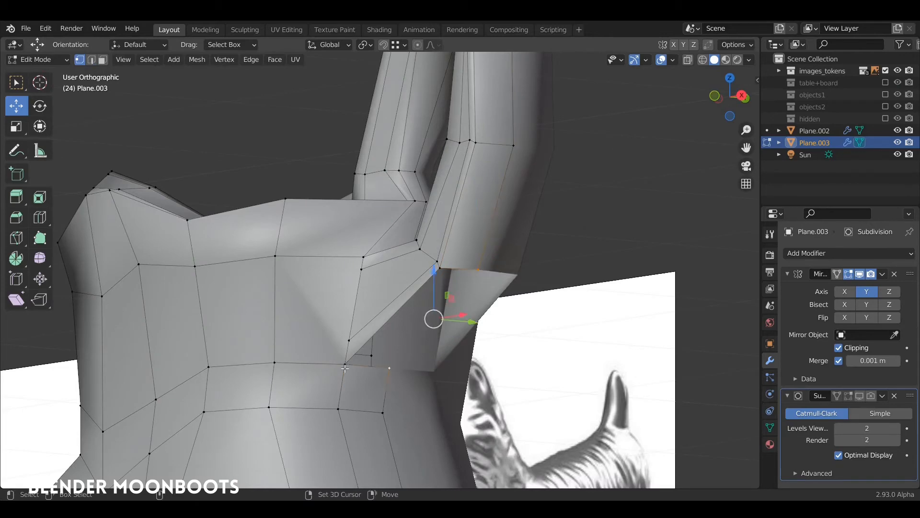
middle_drag(445, 271, 450, 302)
Step: Leave mesh editing with the Subdivision effect shown and remove the older boot Plane.002 from the view
key(Tab)
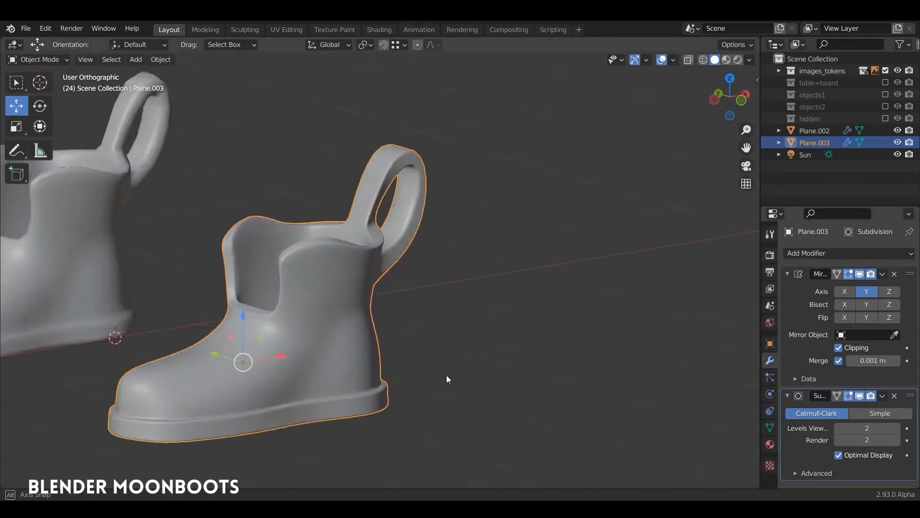
scroll(447, 375, down, 3)
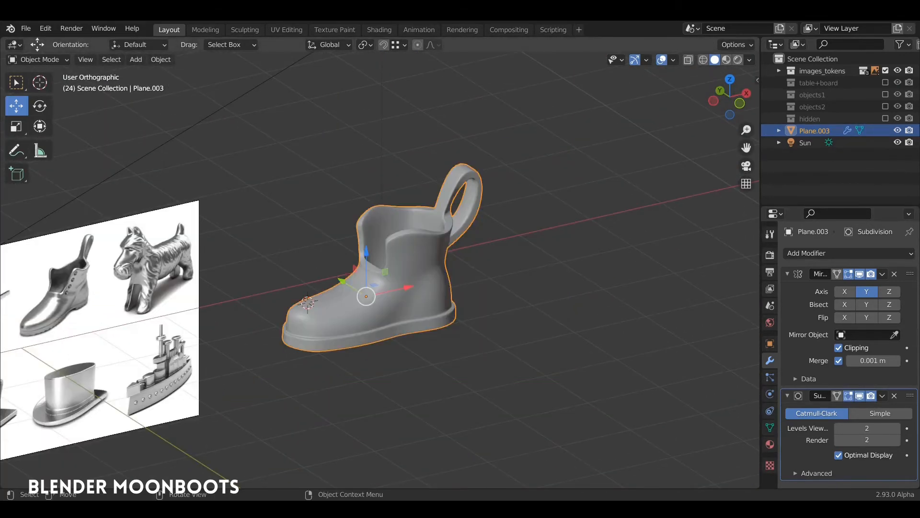
Step: Select the collar and pull loop vertices in front view and raise them along Z to lengthen the boot shaft
key(KP_1)
key(Tab)
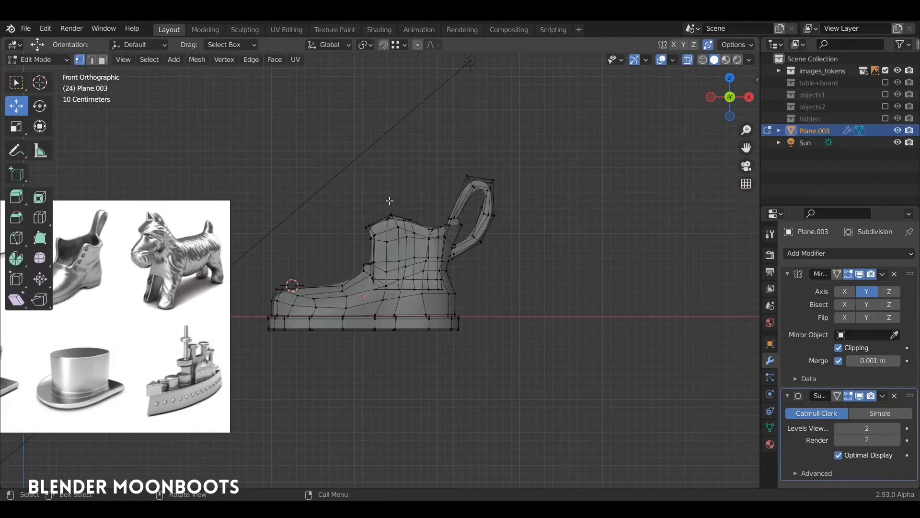
mouse_move(442, 252)
ctrl+right_down()
mouse_move(391, 148)
mouse_move(441, 219)
ctrl+right_up()
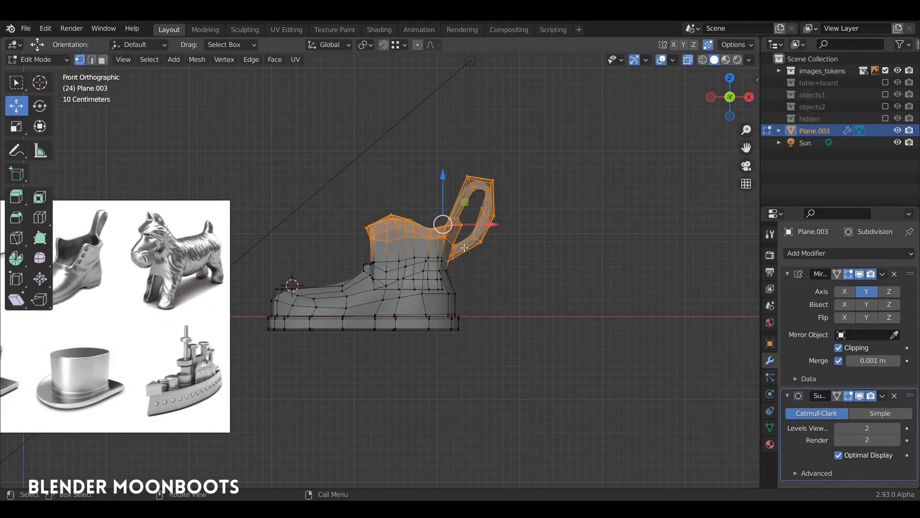
scroll(361, 225, up, 4)
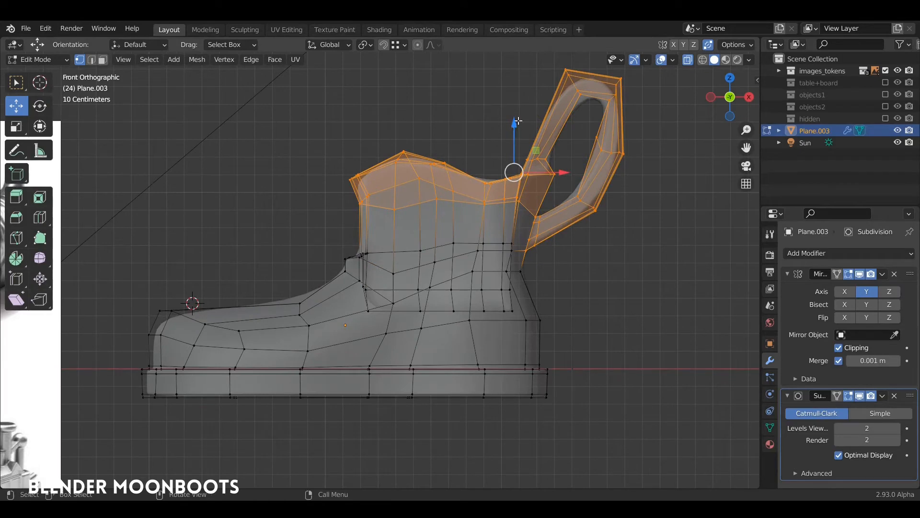
drag(516, 123, 523, 97)
mouse_move(523, 147)
ctrl+middle_down()
mouse_move(523, 258)
mouse_move(524, 144)
ctrl+middle_up()
shift+middle_drag(614, 160, 460, 203)
Step: Hide the Subdivision effect and X-ray, and knife a horizontal edge line around the outer shaft from the pull loop's base to the front
middle_drag(595, 235, 565, 242)
drag(849, 395, 871, 395)
key(alt+z)
mouse_move(629, 262)
middle_down()
mouse_move(596, 259)
mouse_move(615, 256)
middle_up()
scroll(615, 256, up, 2)
middle_drag(434, 243, 474, 263)
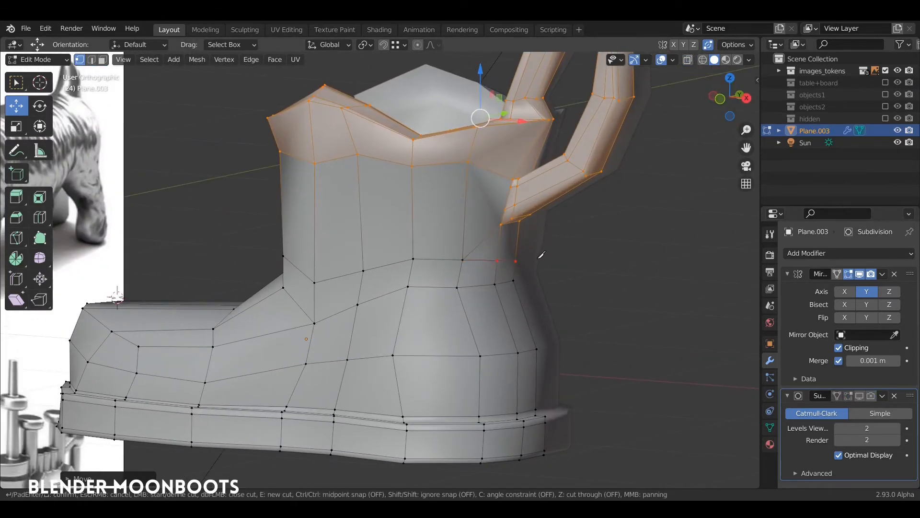
key(Return)
middle_drag(541, 254, 498, 222)
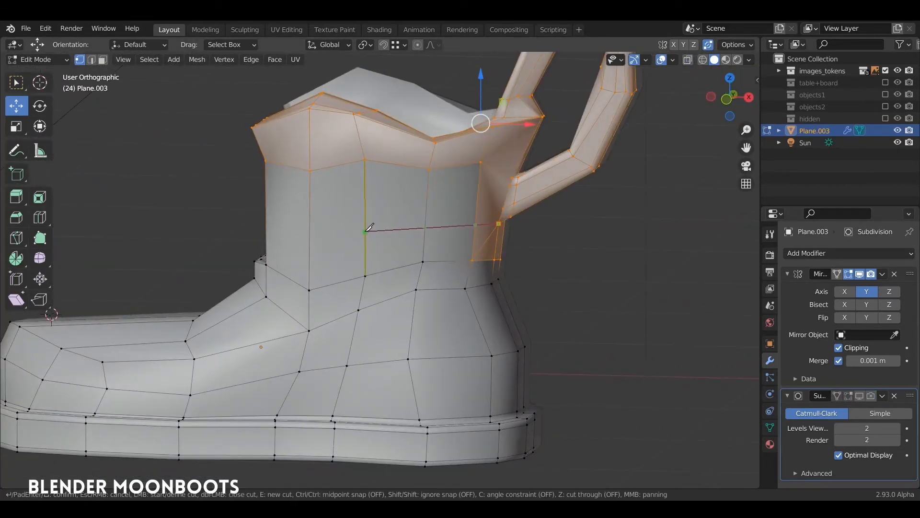
middle_drag(316, 201, 268, 195)
Step: Dissolve the extra edge at the small triangle just below the pull loop's base
key(3)
click(477, 237)
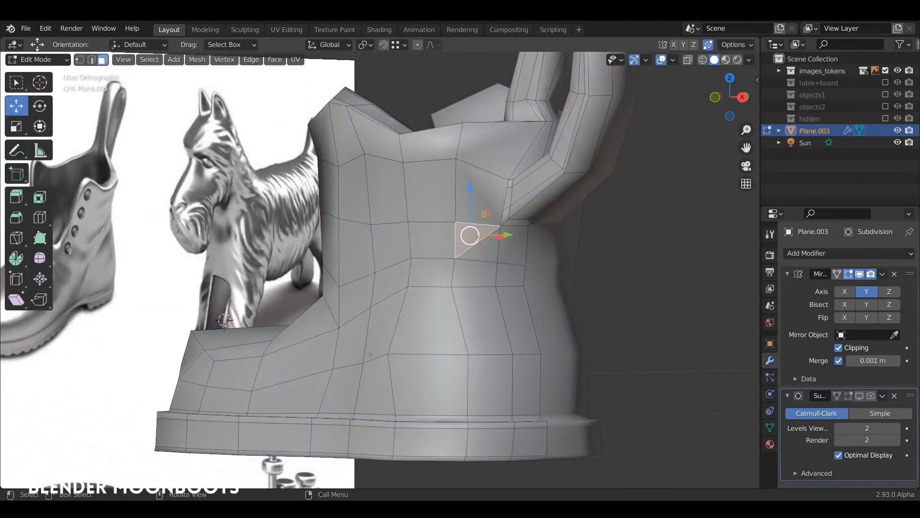
key(ctrl+x)
Step: Knife a matching horizontal edge line around the inside of the shaft to the edge of the front opening
middle_drag(478, 241, 581, 265)
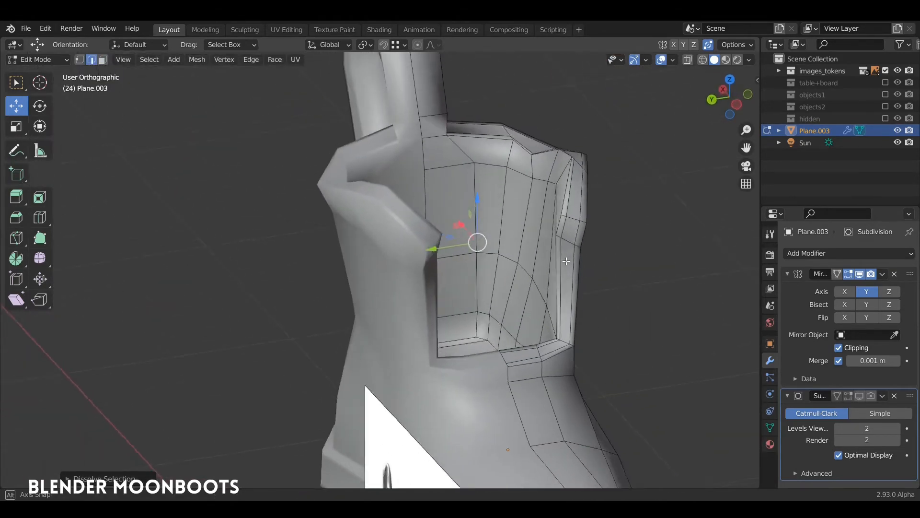
key(Return)
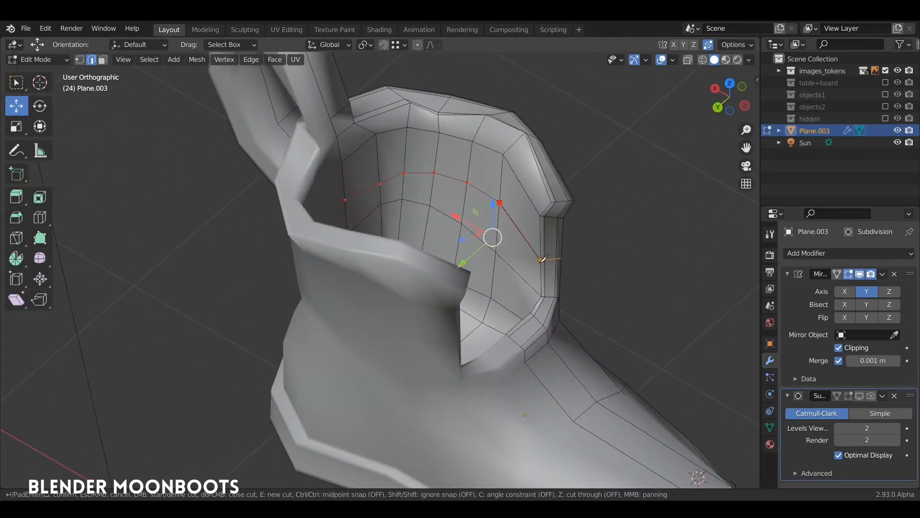
middle_drag(564, 223, 478, 201)
shift+middle_drag(462, 200, 560, 210)
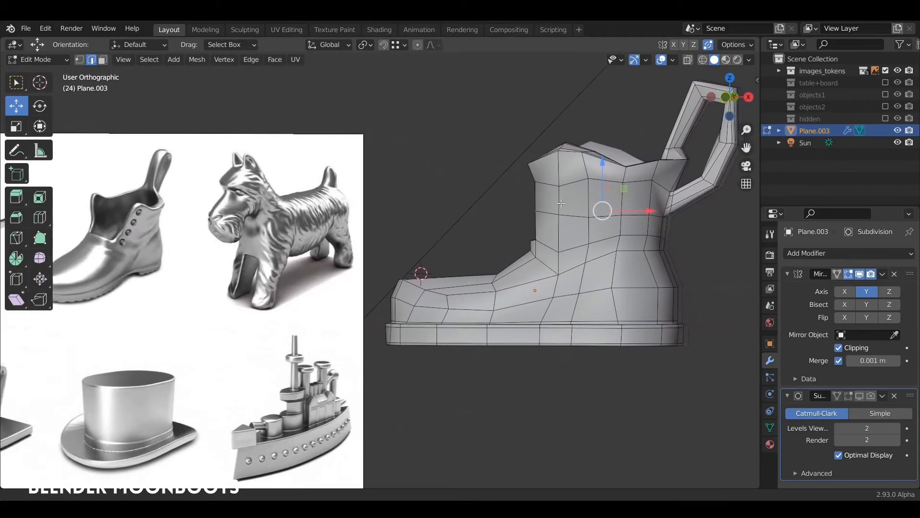
Step: Compare with the reference images, then slide the outer collar edge loop up toward the rim and add a loop cut beneath it
scroll(340, 227, down, 3)
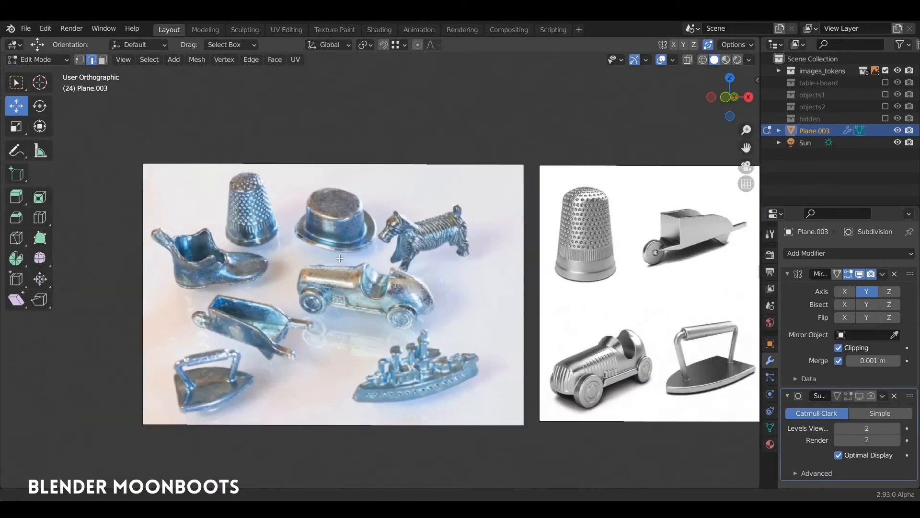
shift+middle_drag(643, 230, 240, 220)
scroll(380, 240, up, 3)
shift+middle_drag(640, 187, 495, 251)
scroll(494, 252, up, 5)
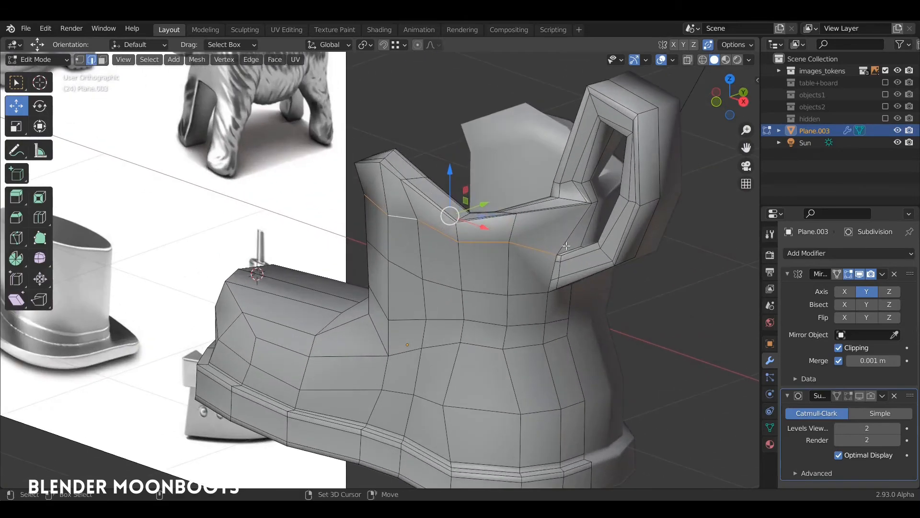
middle_drag(621, 250, 502, 217)
key(g)
key(g)
click(530, 205)
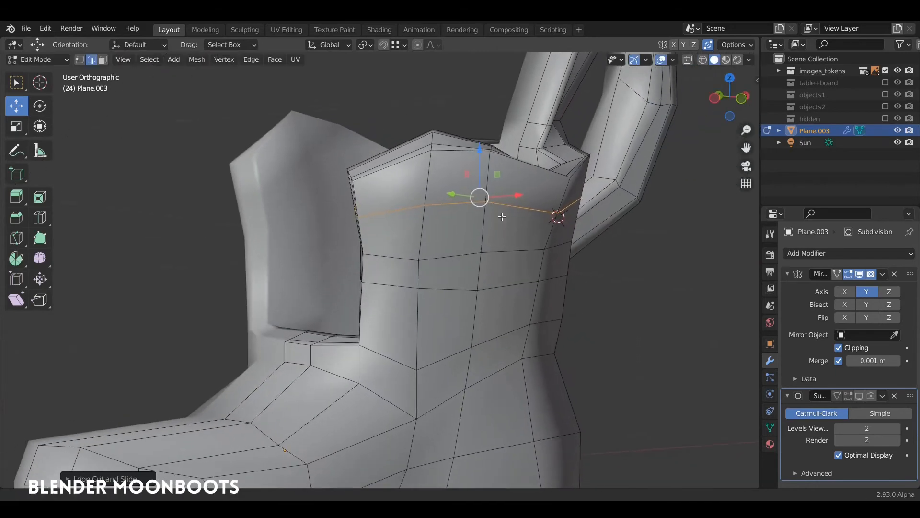
Step: Slide two side vertices of the shaft's second edge row upward along their edges to even out the spacing
key(alt+a)
mouse_move(420, 245)
middle_down()
mouse_move(414, 224)
mouse_move(421, 250)
mouse_move(409, 251)
middle_up()
key(alt+z)
key(alt+z)
key(g)
key(g)
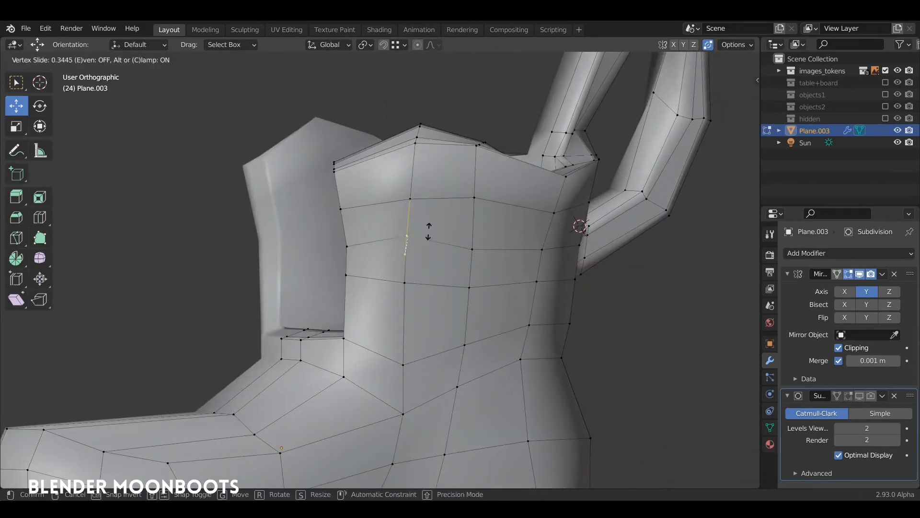
click(429, 234)
click(480, 248)
key(g)
key(g)
click(483, 240)
Step: Slide the vertices of the next lower shaft row along their vertical edges, lowering those nearest the front opening
click(400, 286)
key(g)
key(g)
click(399, 304)
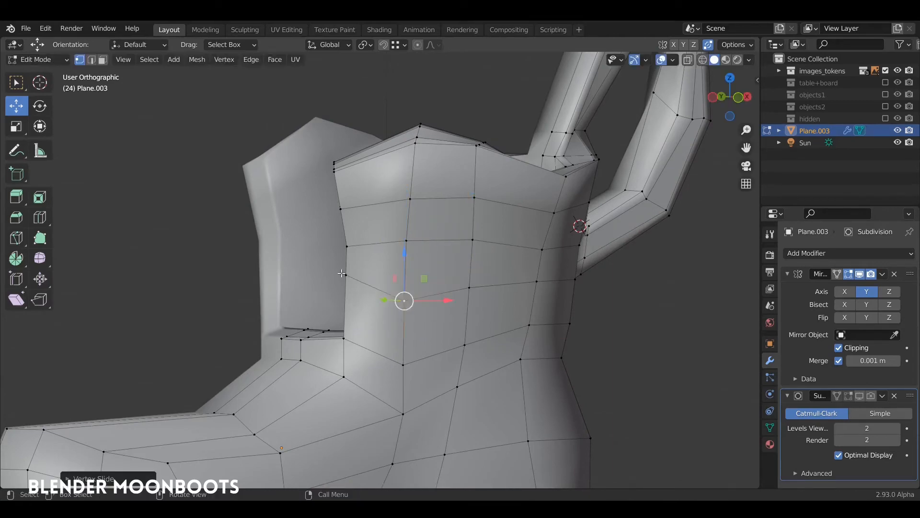
click(346, 275)
key(g)
key(g)
click(351, 300)
click(469, 289)
Step: Knife a vertical edge line beside the front opening from the collar rim down the side of the shaft
middle_drag(550, 273, 395, 179)
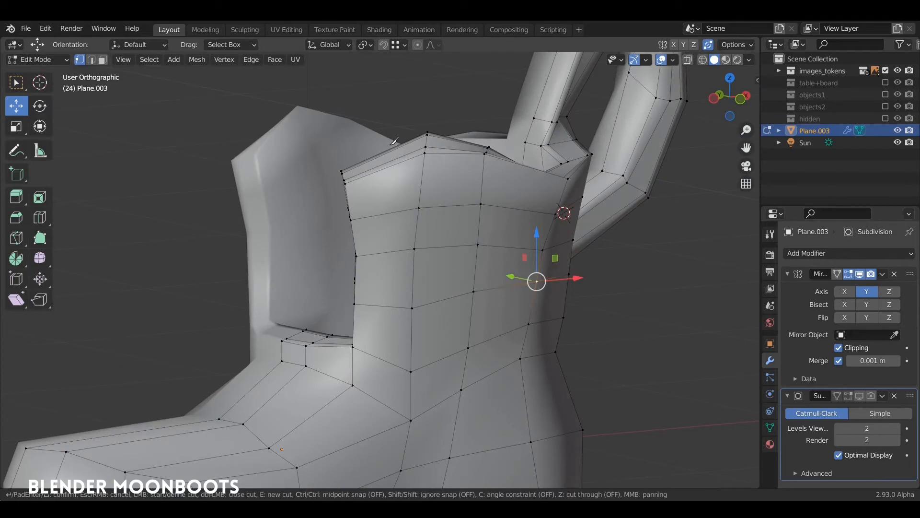
click(389, 360)
key(Return)
middle_drag(392, 359, 387, 244)
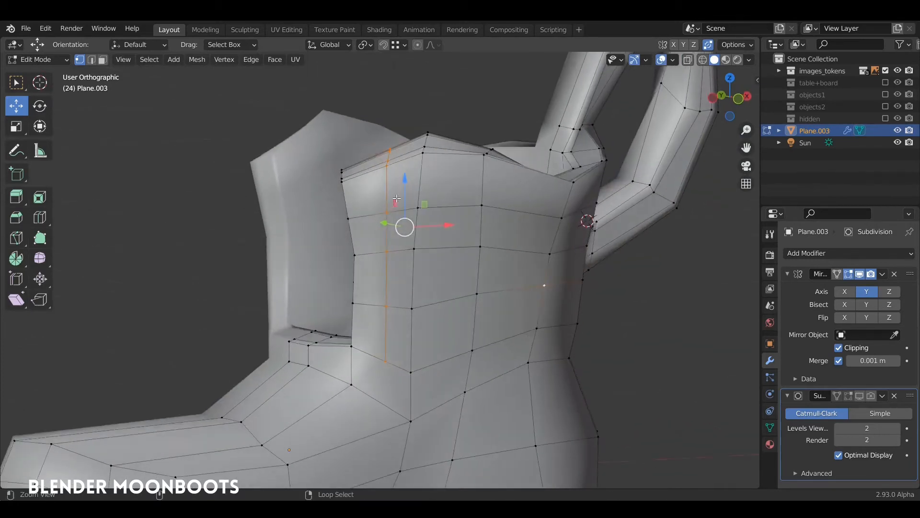
Step: Inset the two upper shaft faces beside the front opening and round the inset into a circle with LoopTools
scroll(387, 244, up, 3)
click(415, 237)
shift+click(380, 246)
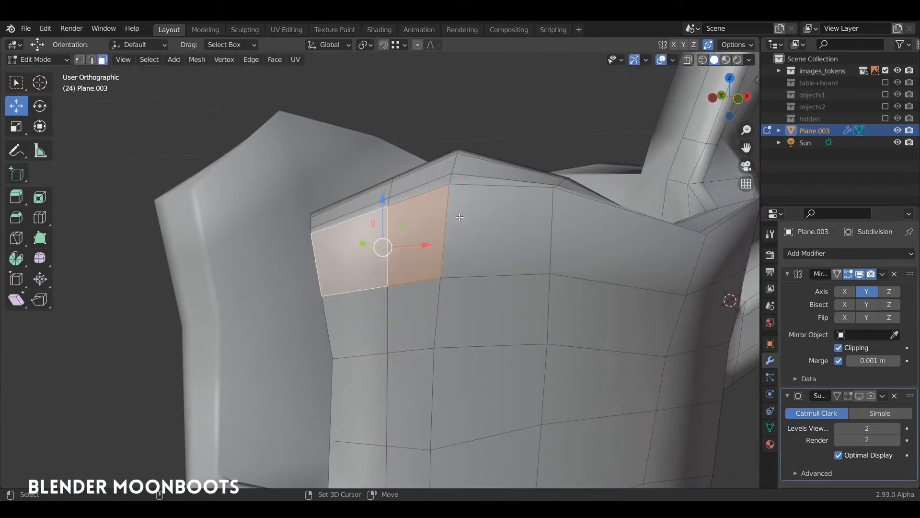
key(i)
click(416, 223)
right_click(365, 189)
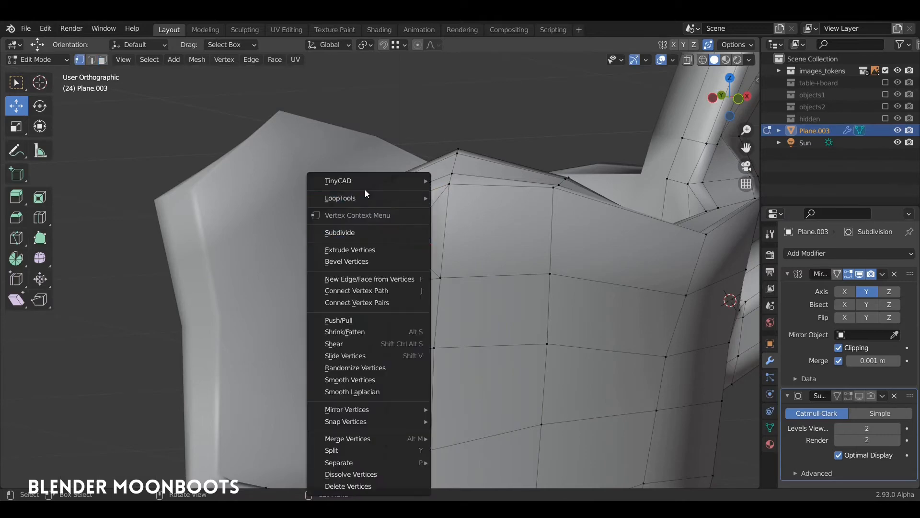
mouse_move(369, 194)
click(465, 207)
Step: Scale the rounded inset and extrude it outward from the shaft as the top lace stud
scroll(474, 240, down, 5)
middle_drag(474, 240, 398, 307)
scroll(480, 254, up, 4)
key(s)
click(449, 245)
key(e)
click(445, 231)
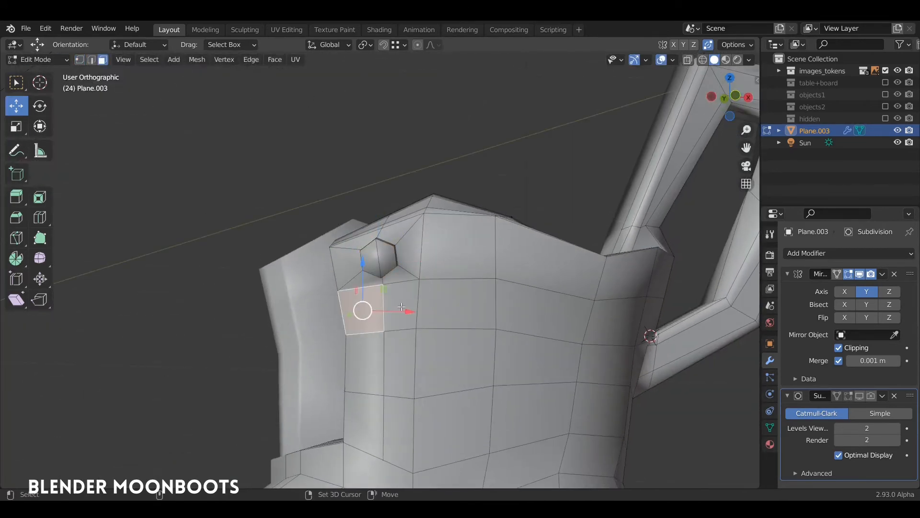
Step: Round the inset below the top stud into a circle with LoopTools and extrude it outward as a second stud
key(1)
right_click(405, 294)
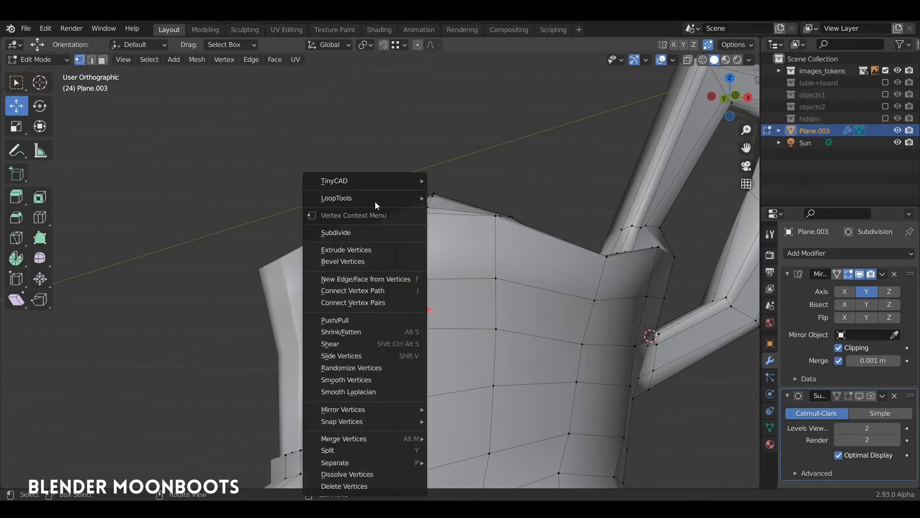
mouse_move(374, 198)
click(462, 210)
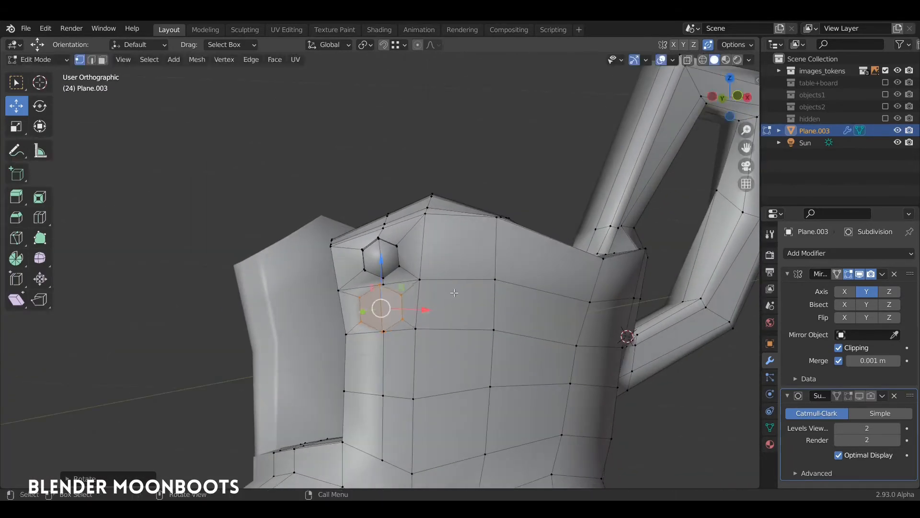
key(e)
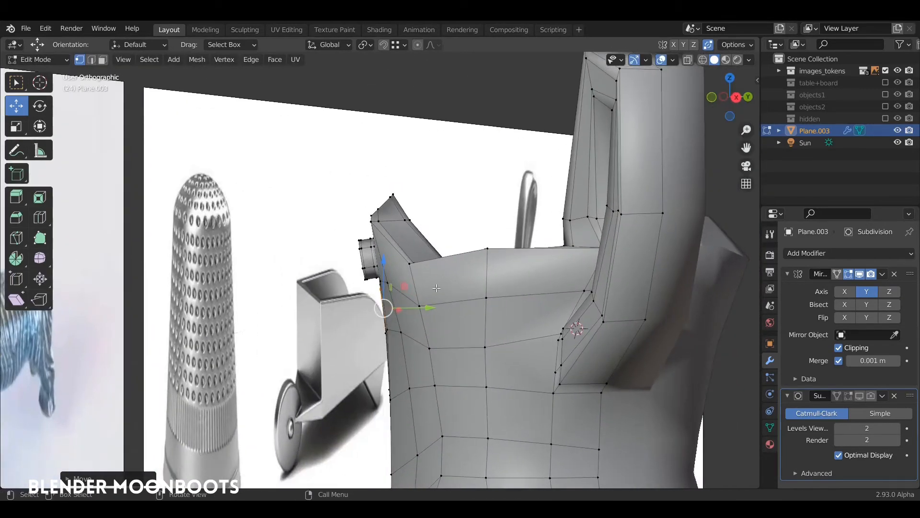
click(418, 295)
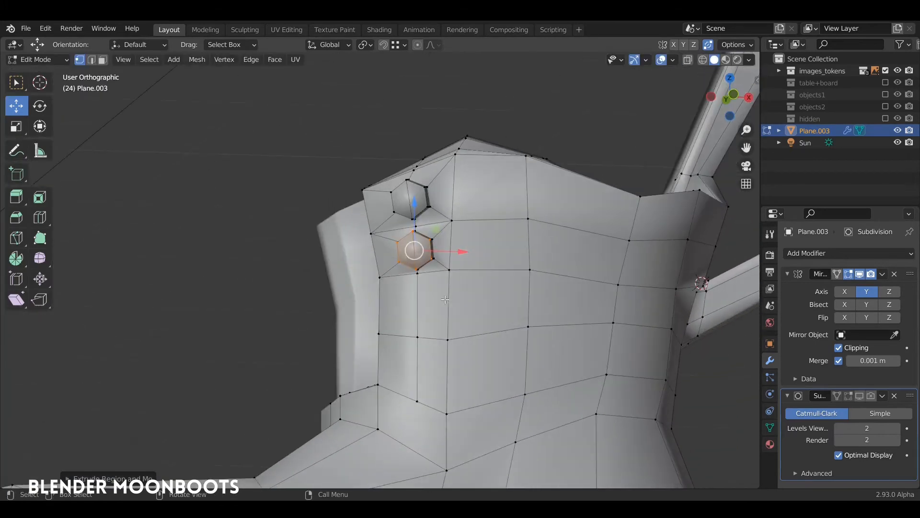
Step: Inset the two faces below the second stud, round the inset into a circle with LoopTools and extrude it outward as a third stud
key(i)
click(472, 287)
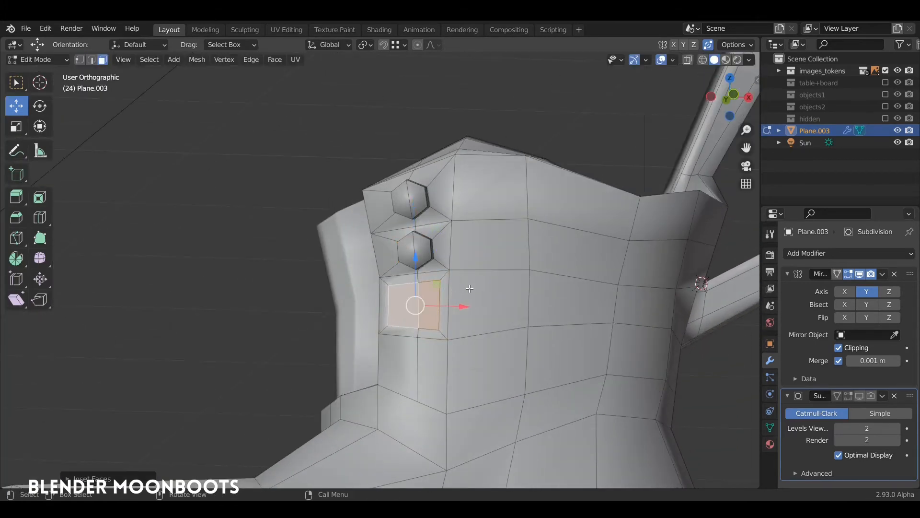
right_click(425, 292)
mouse_move(441, 234)
click(473, 245)
key(r)
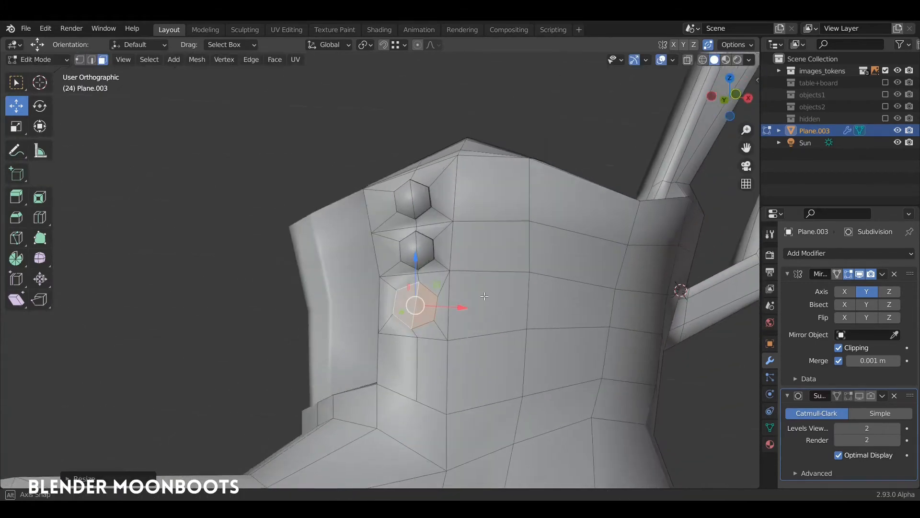
click(474, 283)
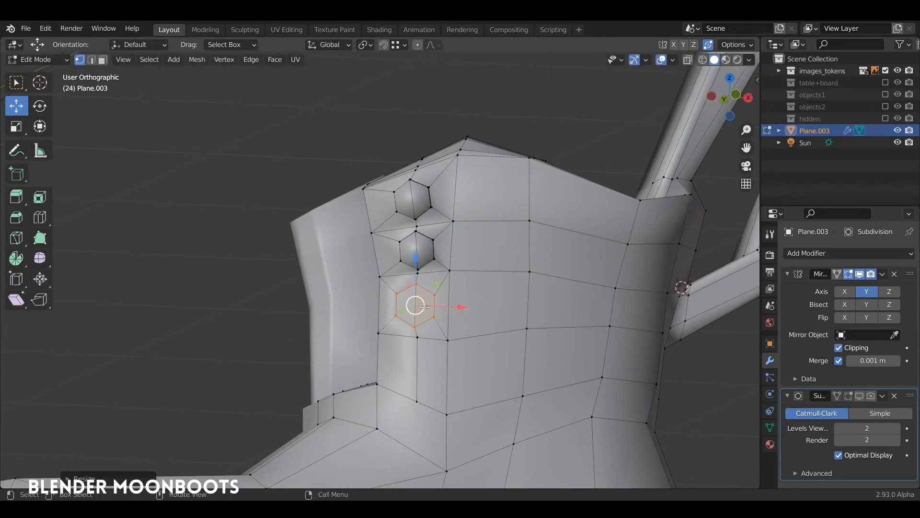
middle_drag(474, 283, 549, 291)
key(e)
click(459, 290)
Step: Inset the two faces below the third stud and round the inset into a circle with LoopTools
key(3)
click(412, 363)
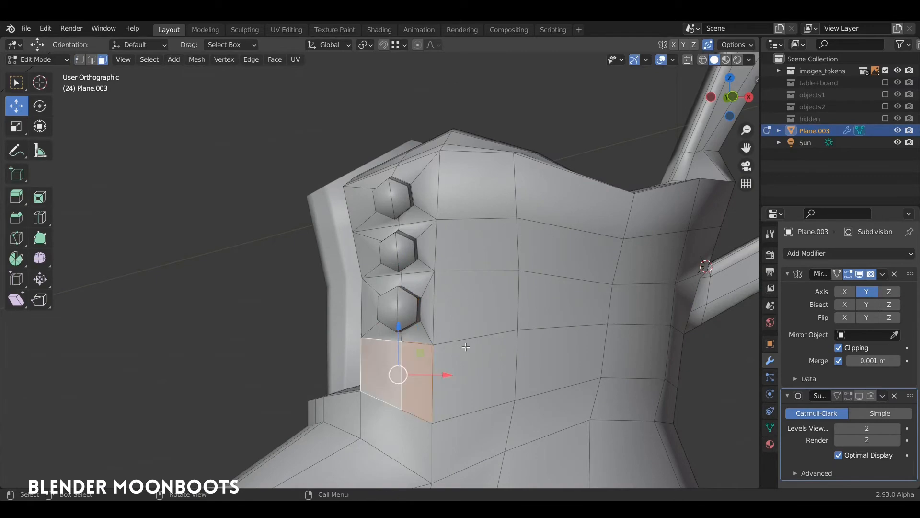
key(i)
click(405, 335)
key(1)
right_click(403, 331)
mouse_move(367, 200)
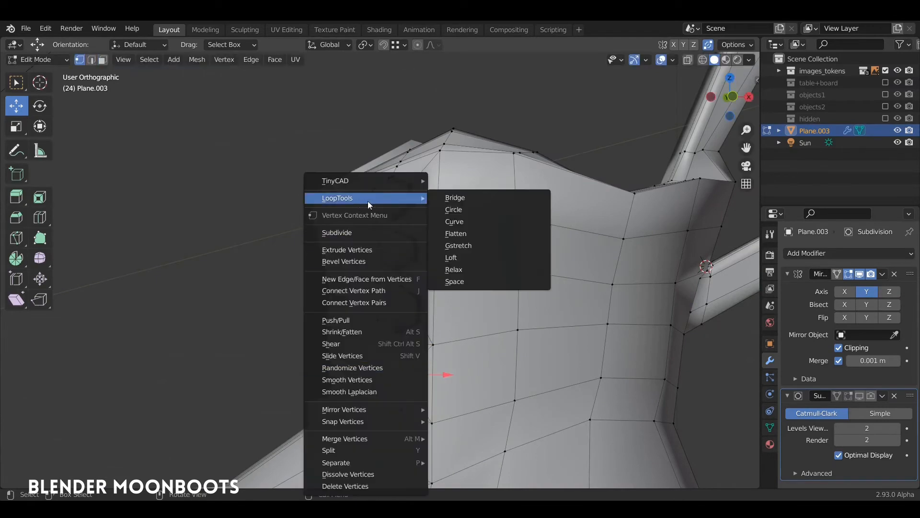
click(456, 210)
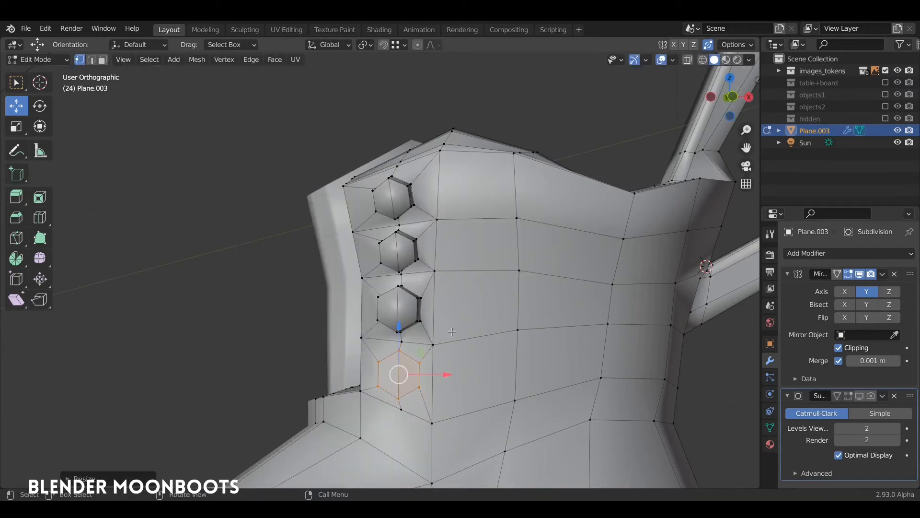
Step: Extrude the rounded inset outward as the fourth lace stud and save the file
middle_drag(452, 326, 542, 154)
key(e)
click(433, 355)
scroll(494, 330, down, 3)
key(Tab)
key(ctrl+s)
Step: Select the upper front part of the shaft around the top studs and flare it outward with proportional editing in the left view
key(KP_3)
key(ctrl+KP_3)
key(Tab)
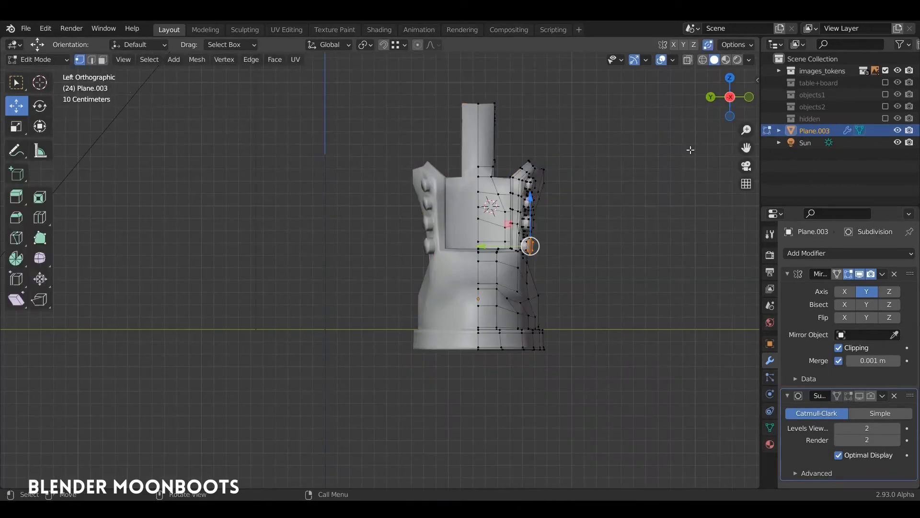
key(alt+z)
key(a)
key(alt+a)
mouse_move(503, 194)
ctrl+right_down()
mouse_move(541, 211)
mouse_move(520, 219)
ctrl+right_up()
middle_drag(532, 215, 444, 230)
ctrl+shift+right_drag(576, 146, 612, 128)
key(KP_1)
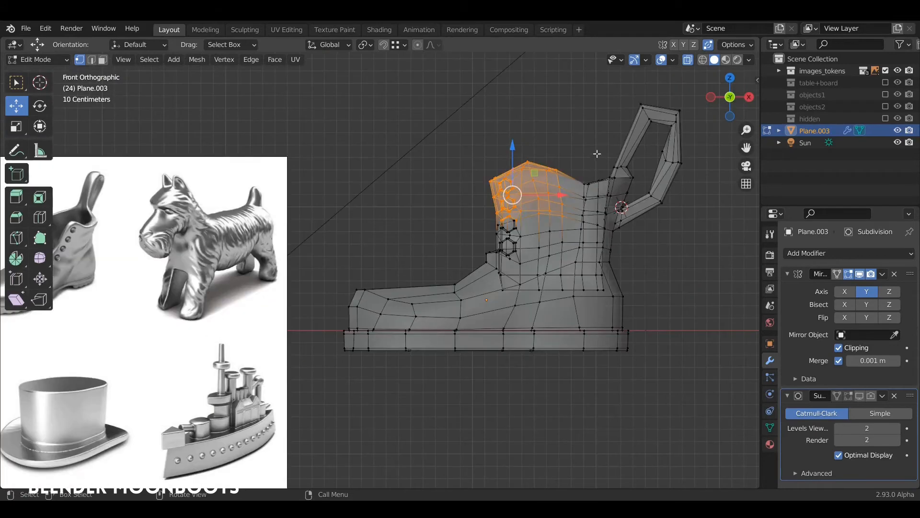
key(ctrl+KP_3)
key(s)
key(Escape)
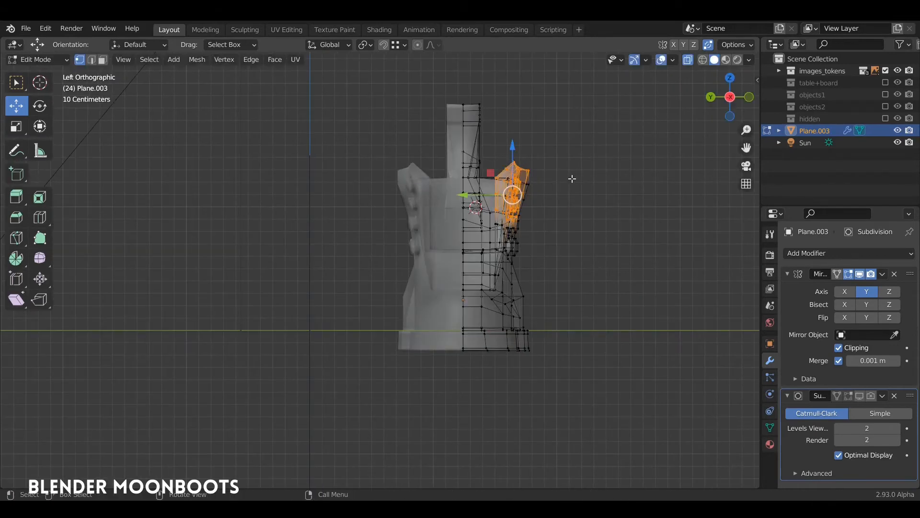
key(s)
key(Escape)
key(g)
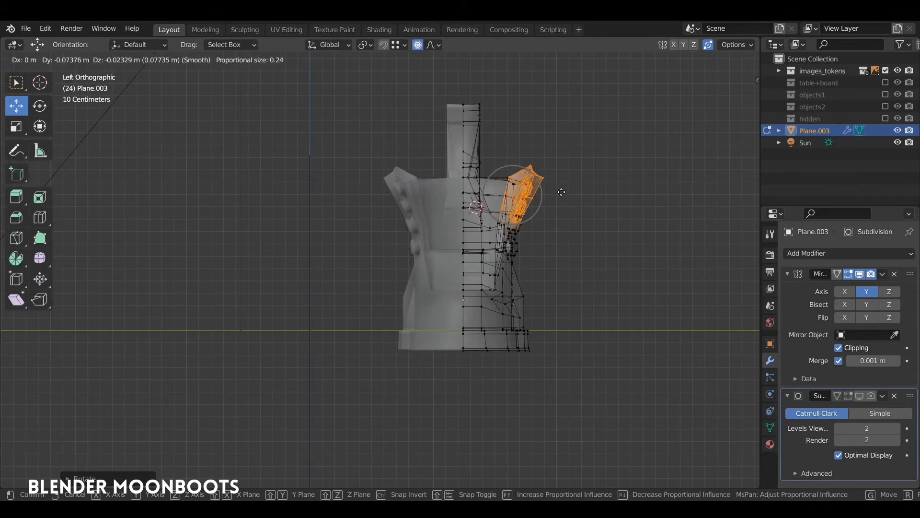
key(Escape)
Step: Turn on the Subdivision modifier's viewport display and examine the smoothed collar and studs
key(Tab)
middle_drag(571, 197, 485, 220)
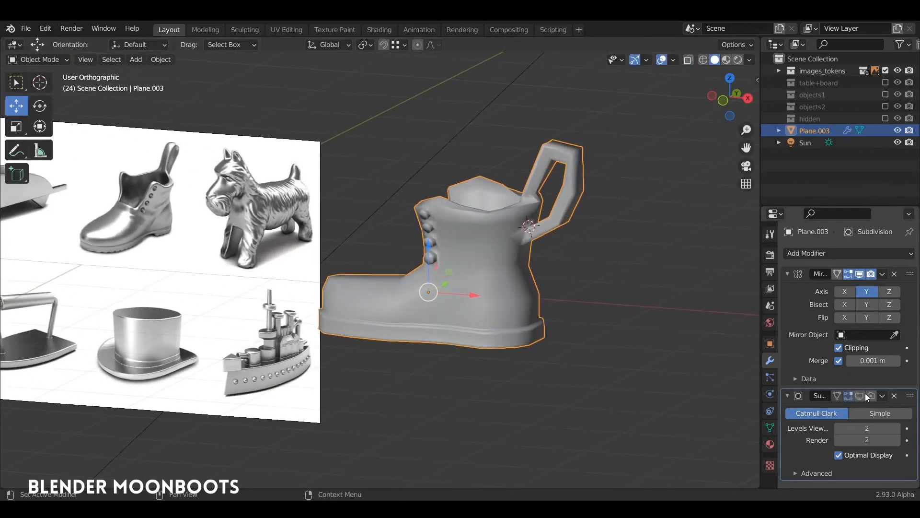
mouse_move(619, 243)
middle_down()
mouse_move(603, 238)
mouse_move(612, 254)
middle_up()
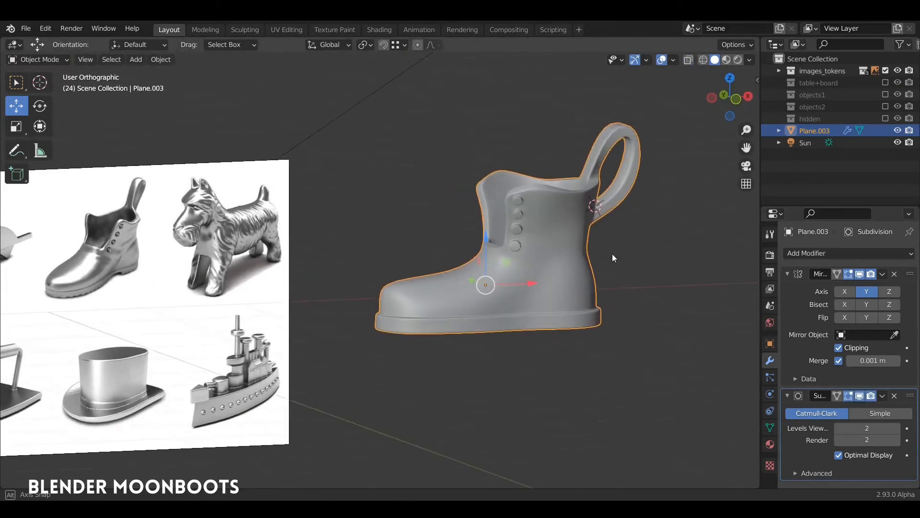
scroll(605, 182, up, 5)
shift+middle_drag(605, 182, 450, 353)
middle_drag(451, 353, 466, 359)
Step: Try raising the collar rim vertices above the top stud with proportional editing
key(Tab)
click(543, 264)
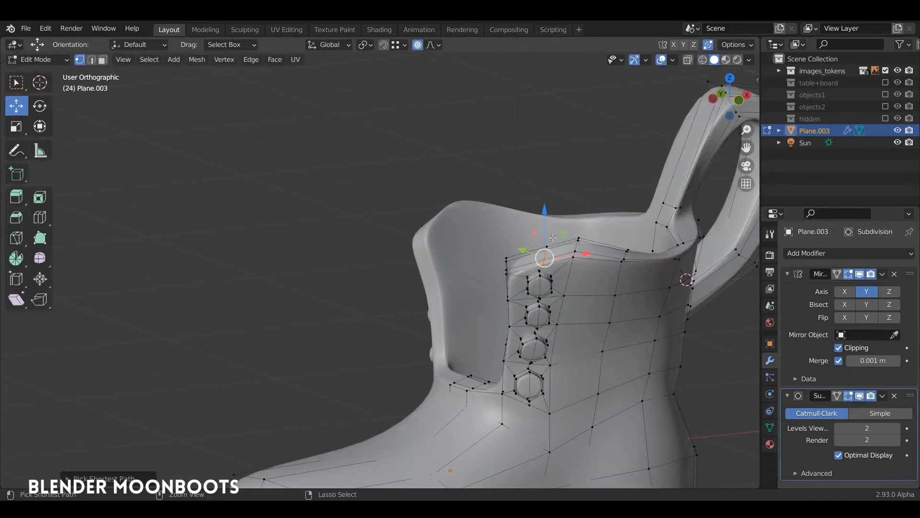
drag(546, 213, 546, 193)
key(ctrl+z)
key(o)
middle_drag(560, 221, 564, 199)
middle_drag(532, 307, 633, 230)
scroll(560, 257, down, 2)
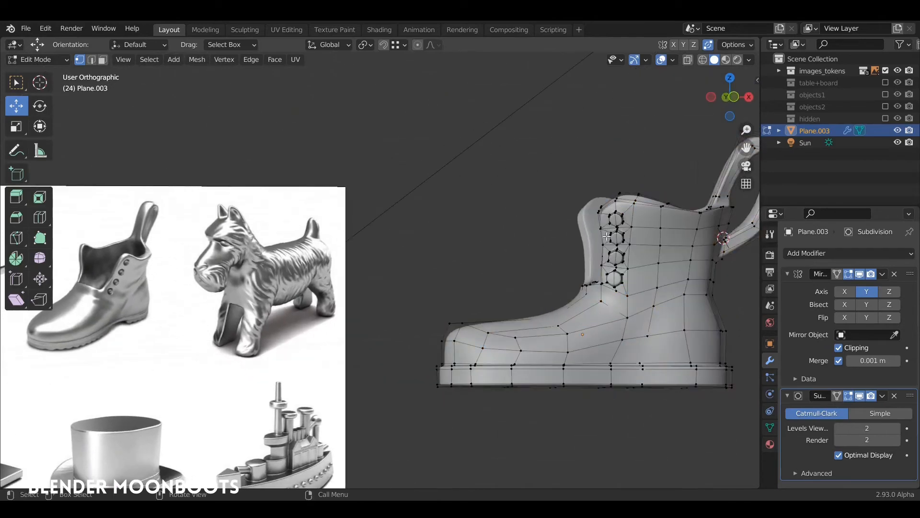
Step: Try moving the front opening's edge vertices beside the lower studs back toward the heel
key(alt+z)
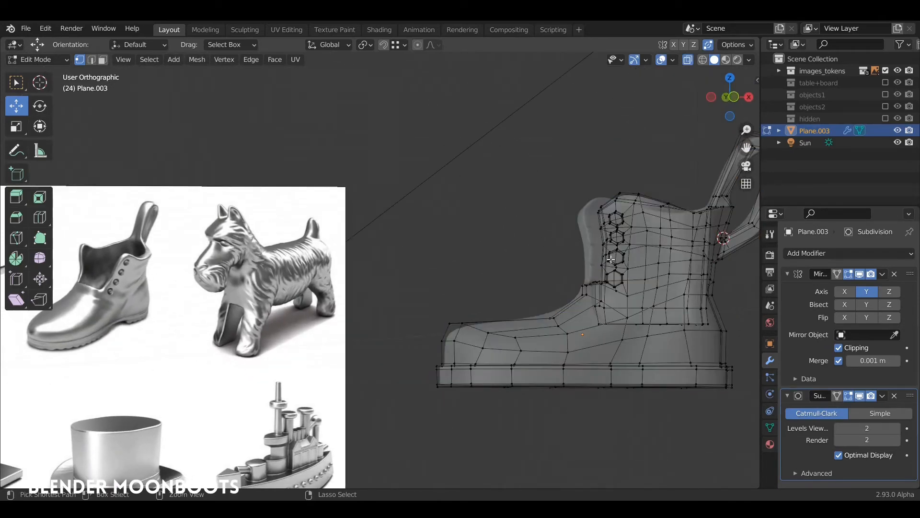
key(g)
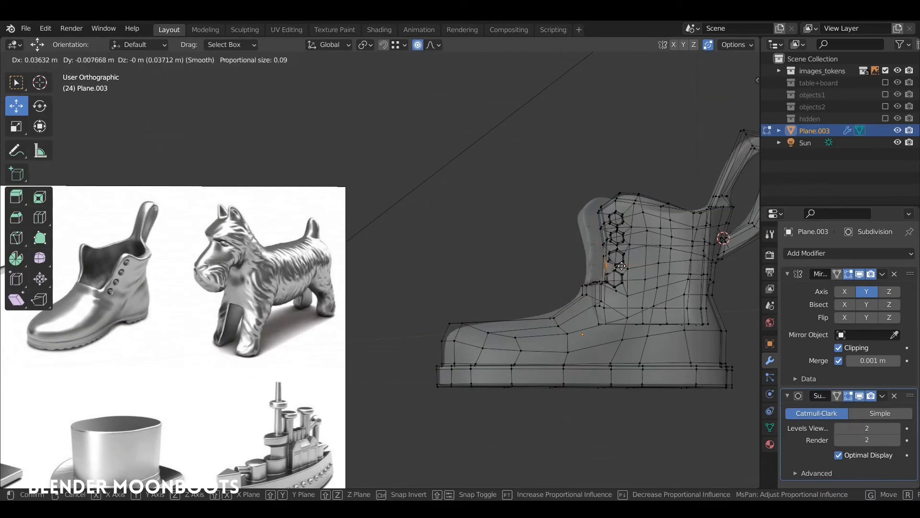
click(616, 264)
key(ctrl+z)
key(o)
key(g)
right_click(615, 260)
key(o)
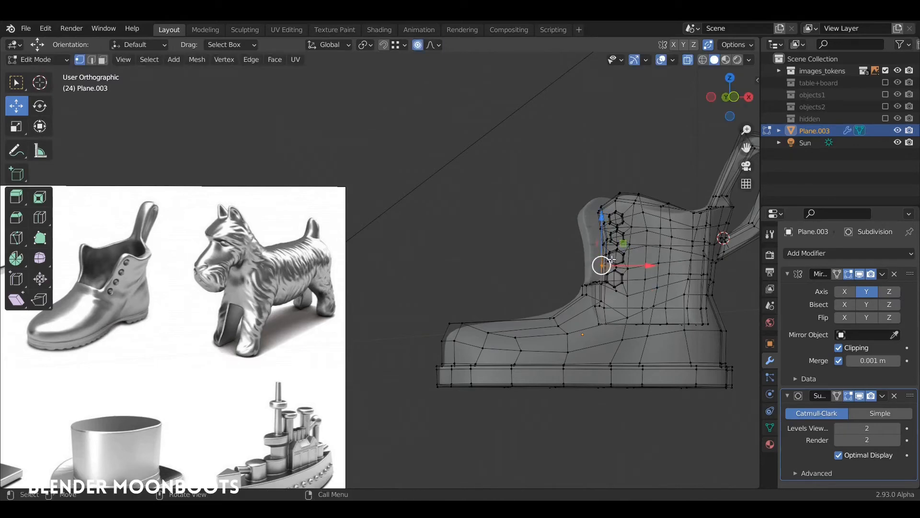
Step: Pull the front opening's edge vertices beside the lower studs back toward the heel with proportional editing
key(g)
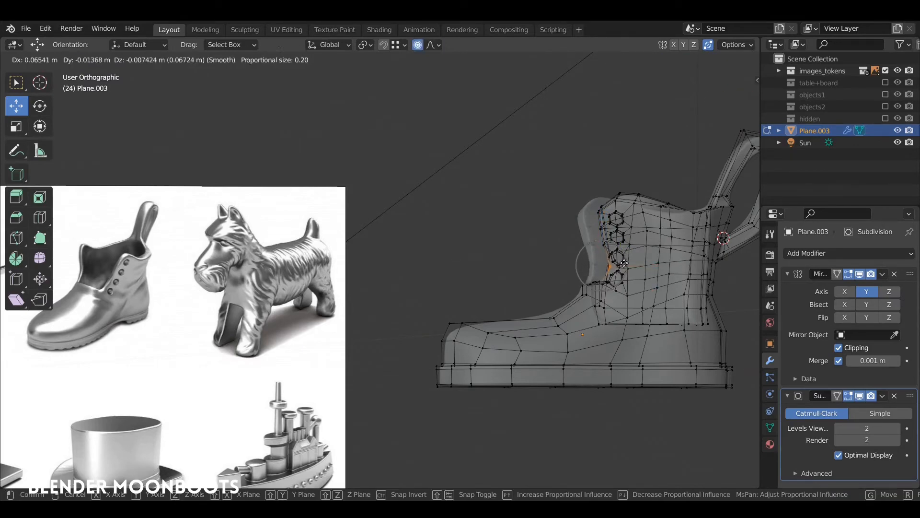
click(622, 264)
middle_drag(590, 256, 555, 246)
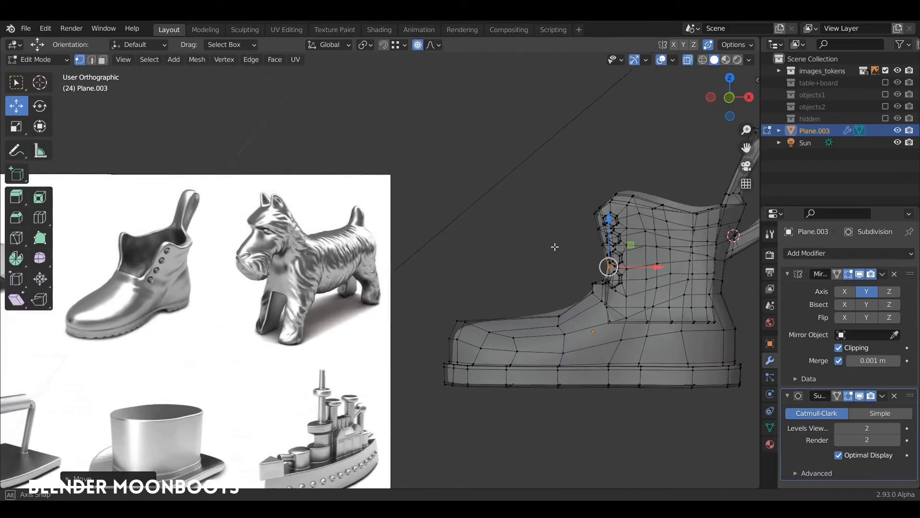
key(KP_1)
key(g)
click(625, 263)
Step: Save the file and turn off the Subdivision modifier's display in the viewport and Edit Mode
key(Tab)
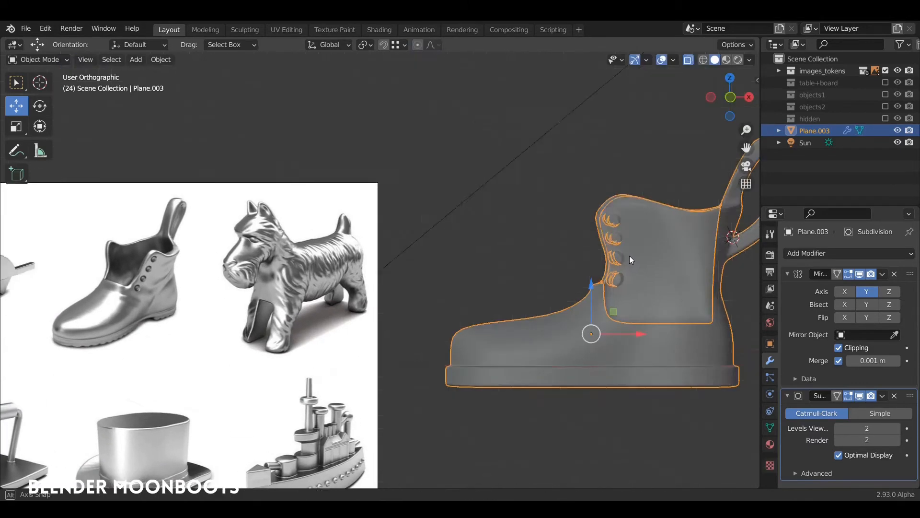
middle_drag(629, 255, 628, 307)
key(ctrl+s)
drag(848, 396, 871, 396)
middle_drag(605, 297, 581, 234)
Step: Add a vertical loop cut down the shaft and through the sole just in front of the heel
key(Tab)
middle_drag(502, 269, 515, 283)
ctrl+middle_drag(518, 287, 538, 258)
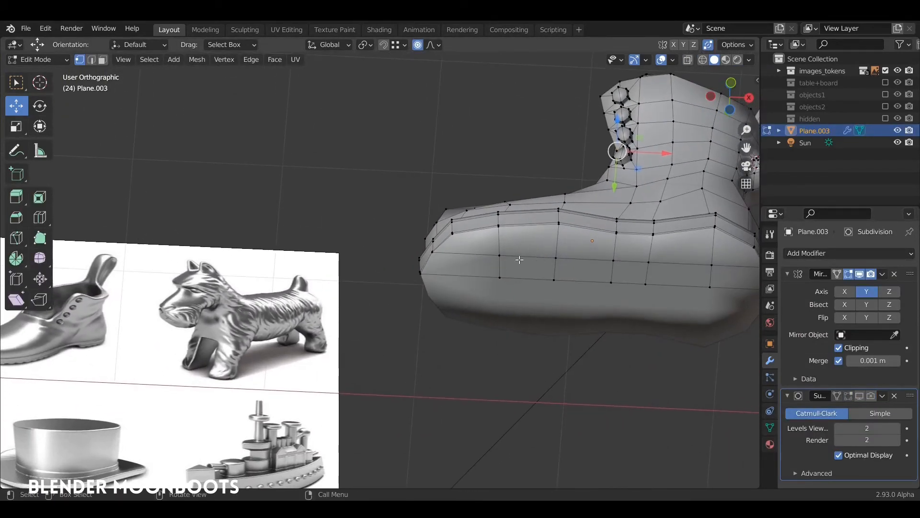
middle_drag(575, 228, 620, 238)
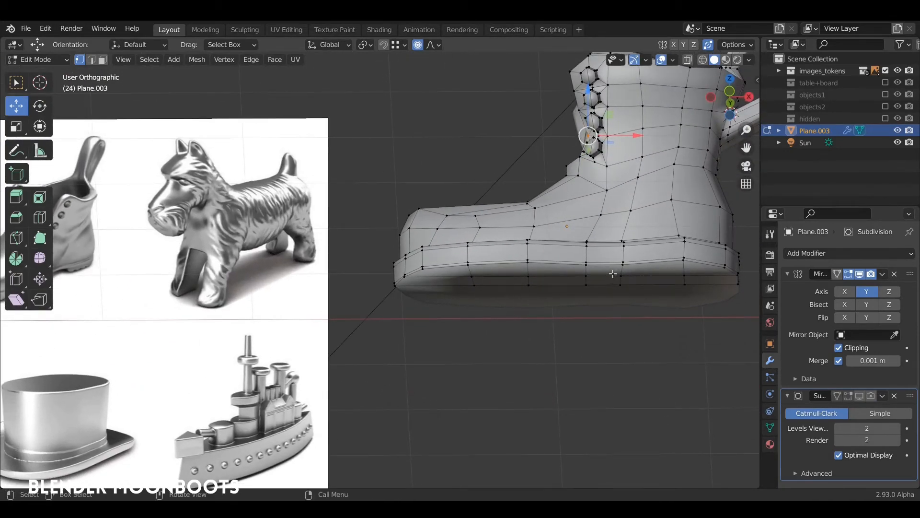
ctrl+middle_drag(613, 274, 604, 294)
key(ctrl+r)
click(576, 268)
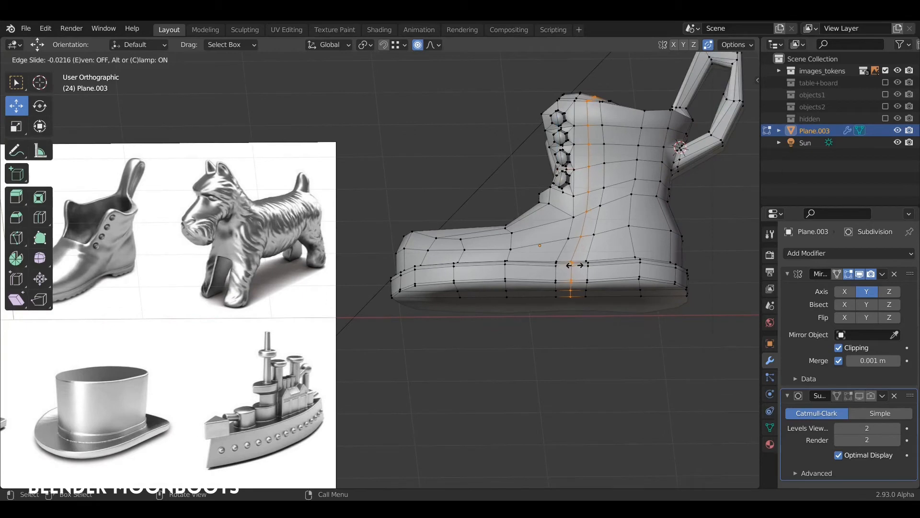
click(575, 265)
Step: Raise the sole's bottom vertices in front of the heel with proportional editing to form a heel step
middle_drag(574, 265, 628, 296)
key(g)
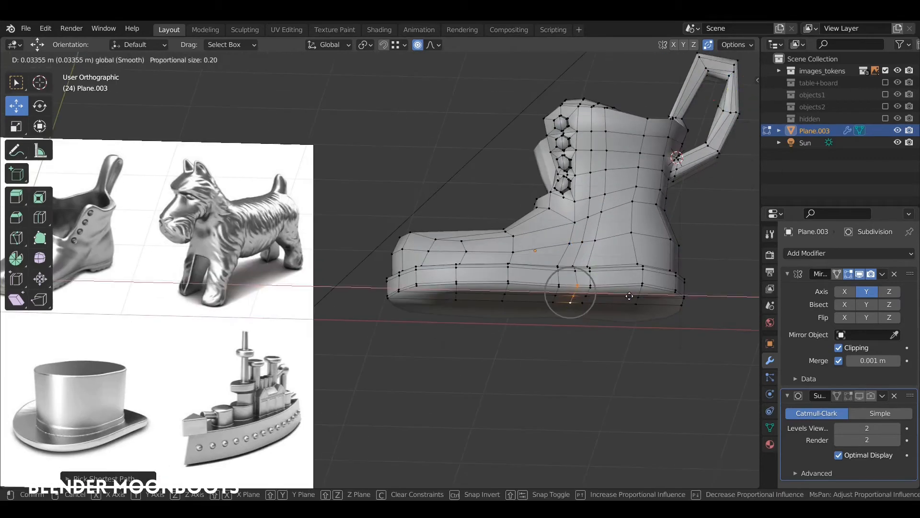
drag(632, 297, 634, 297)
drag(581, 243, 583, 232)
key(a)
key(a)
key(a)
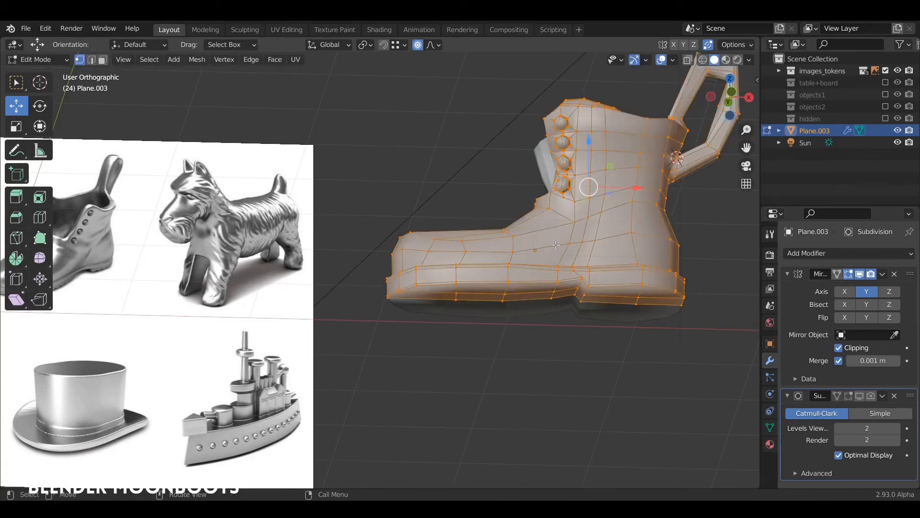
key(Tab)
middle_drag(550, 292, 562, 243)
key(Tab)
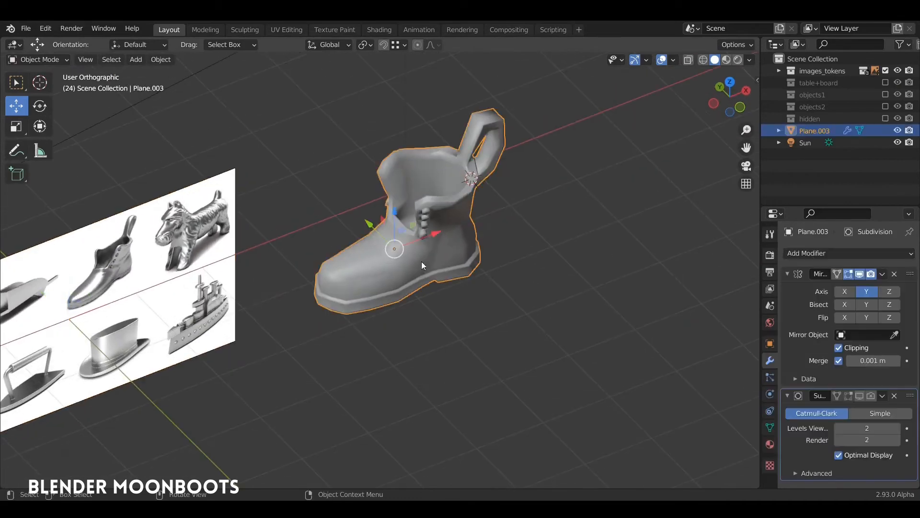
Step: Duplicate the boot, place the copy behind the reference image and move the original aside
key(shift+d)
click(168, 159)
click(449, 249)
key(g)
click(535, 220)
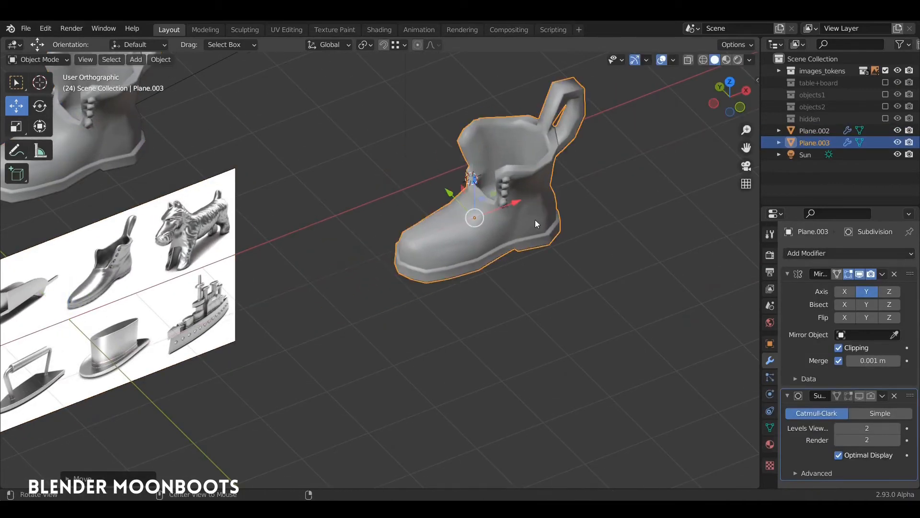
Step: Bevel the edge loop running across the boot's front between toe and opening with three segments
scroll(535, 183, up, 3)
middle_drag(535, 220, 347, 221)
key(Tab)
scroll(347, 221, up, 4)
alt+shift+drag(254, 226, 441, 252)
alt+drag(440, 252, 425, 270)
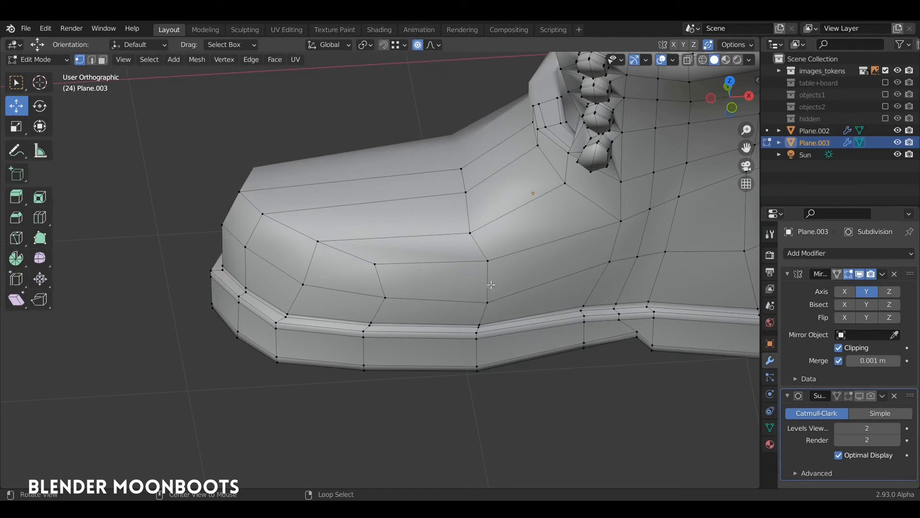
key(ctrl+b)
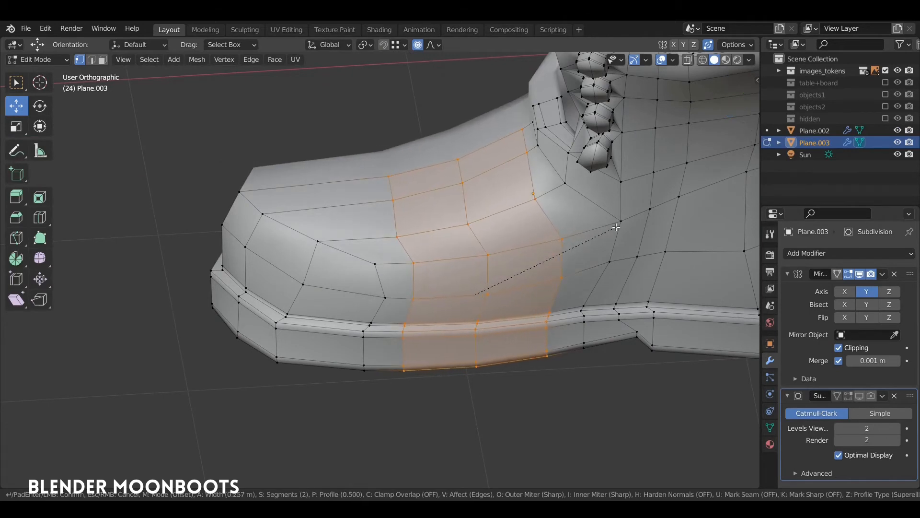
click(617, 230)
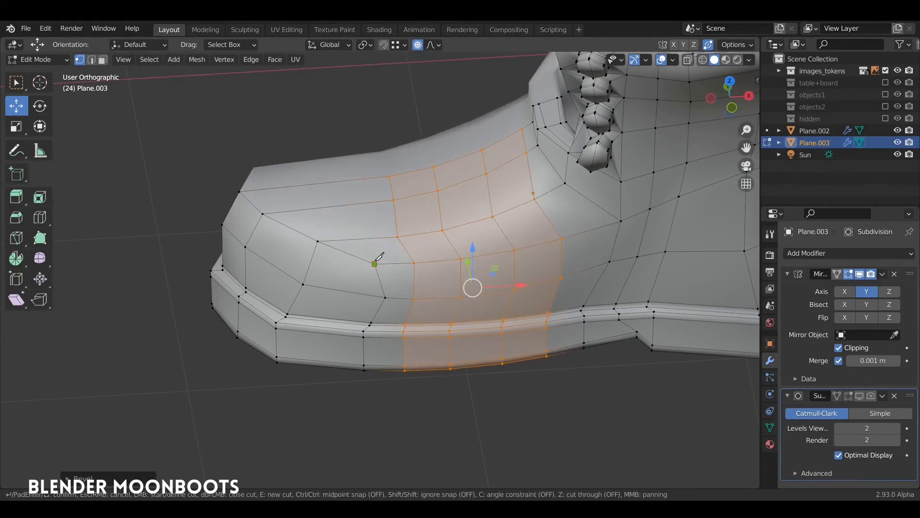
Step: Knife a new edge across the toe from the side corner vertex up to the centre line and down through the sole
click(318, 166)
key(Return)
alt+drag(331, 216, 359, 225)
click(368, 230)
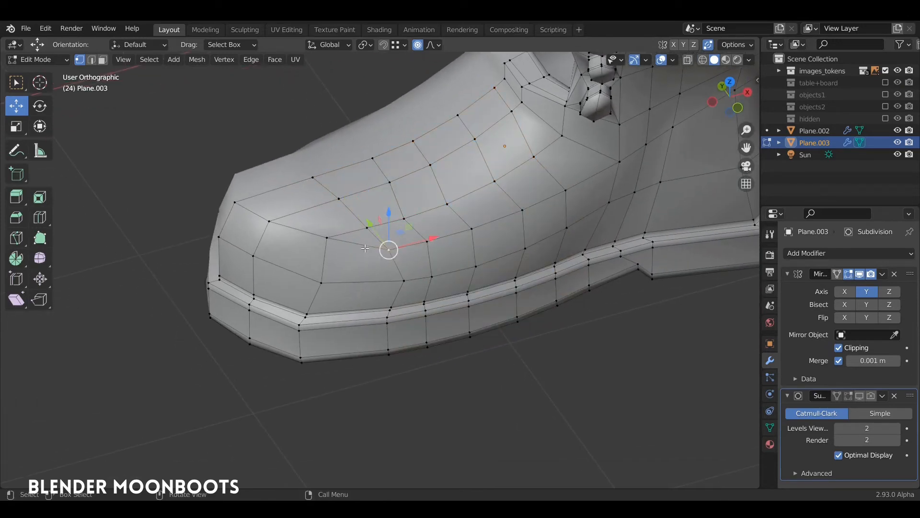
click(332, 404)
key(Return)
Step: Slide the toe vertex in front of the new cut along its edge to even out the spacing
click(362, 245)
alt+drag(363, 244, 338, 263)
drag(395, 244, 354, 251)
click(330, 230)
key(g)
key(g)
click(315, 250)
Step: Move the sole rim vertices at the new cut outward to round the toe's outline
click(357, 249)
middle_drag(335, 352, 350, 331)
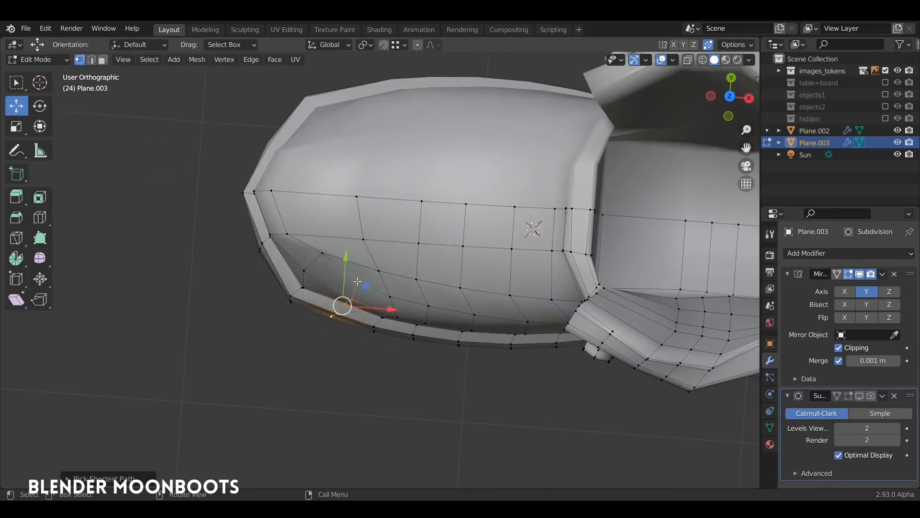
key(g)
click(375, 318)
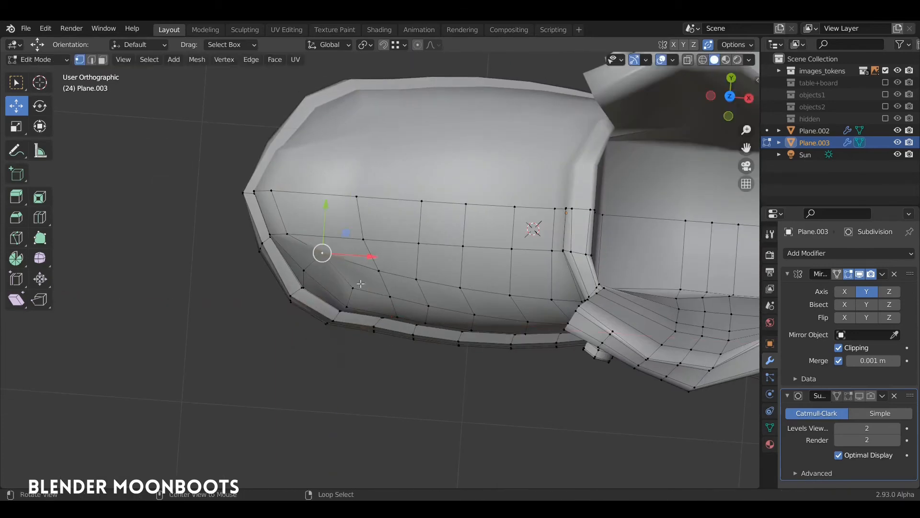
Step: Knife an edge across the toe's underside to continue the side cut to the centre line
middle_drag(360, 283, 365, 237)
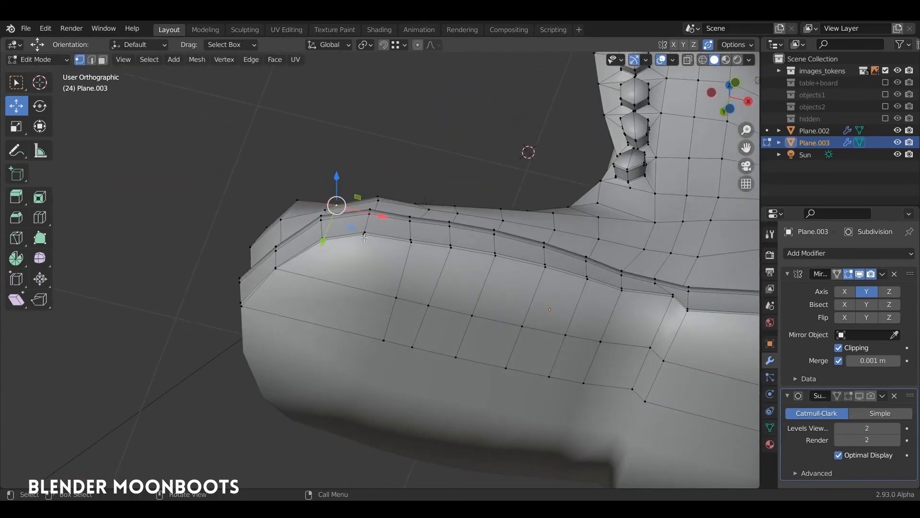
click(311, 356)
key(Return)
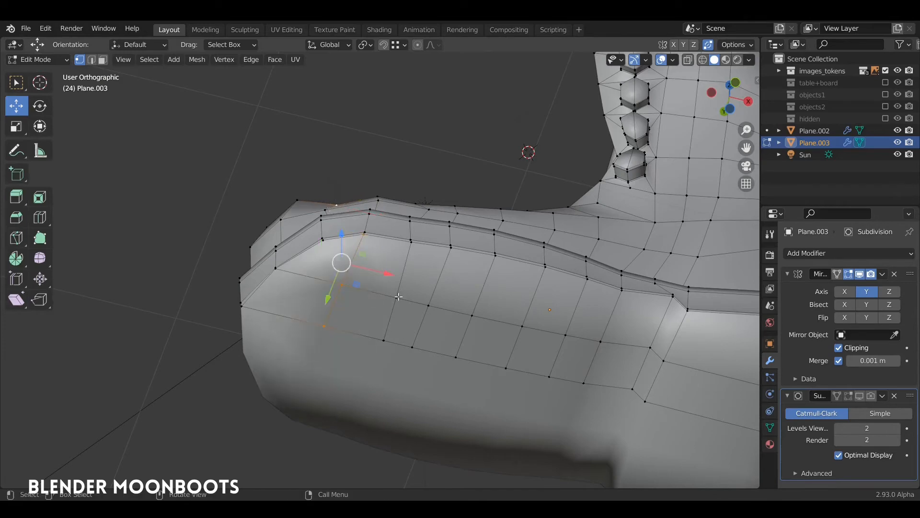
Step: Slide the selected vertices on the toe's underside along their edges to even out the new cut's spacing
middle_drag(398, 297, 331, 252)
key(g)
key(g)
click(412, 333)
scroll(447, 293, down, 1)
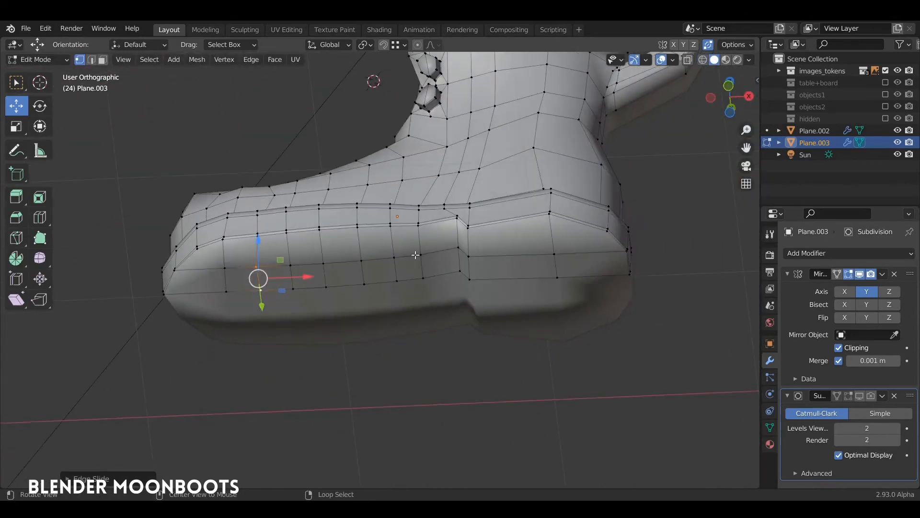
Step: Add two loop cuts through the heel, one across its side and one near its rounded back
key(ctrl+r)
click(508, 222)
click(509, 221)
key(ctrl+r)
double_click(578, 225)
middle_drag(522, 220, 511, 221)
alt+shift+drag(511, 221, 609, 298)
alt+drag(479, 269, 356, 213)
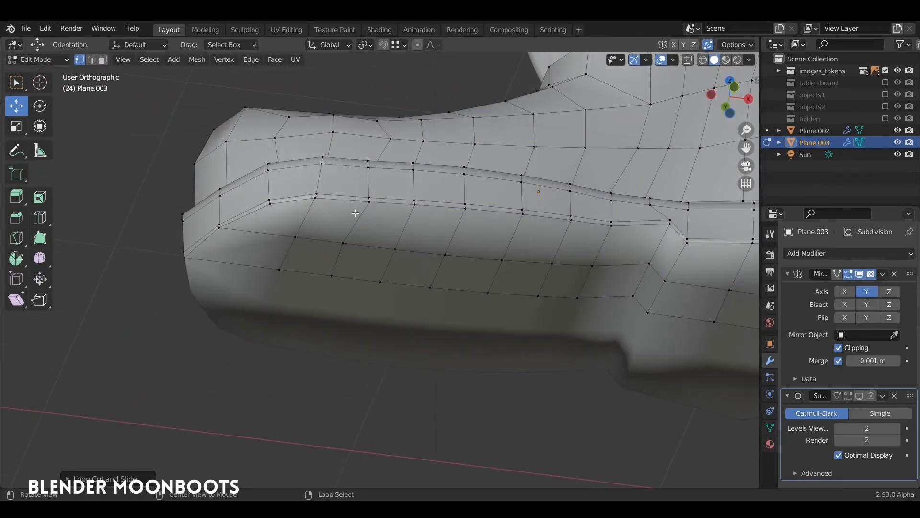
alt+drag(303, 229, 233, 224)
Step: Knife an edge just inside the sole rim along the underside, from the toe's centre line to the heel step
key(k)
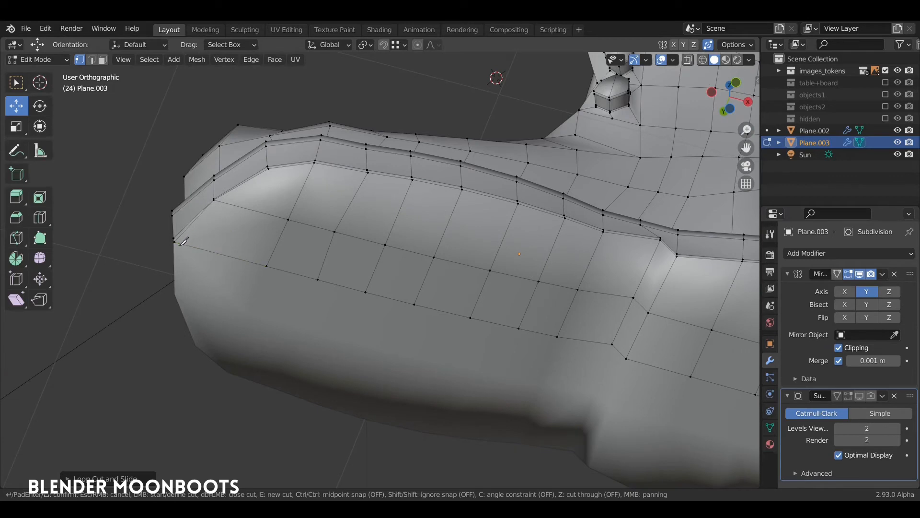
click(269, 168)
key(Return)
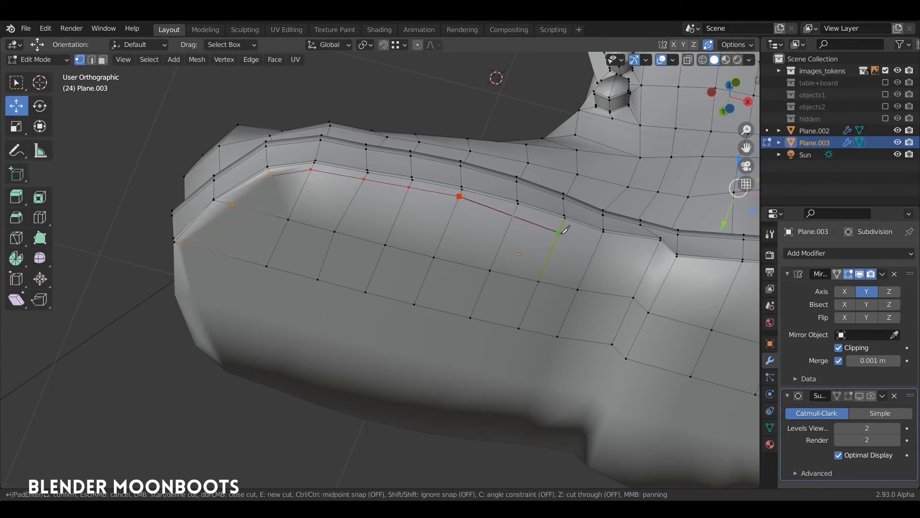
click(673, 265)
key(Return)
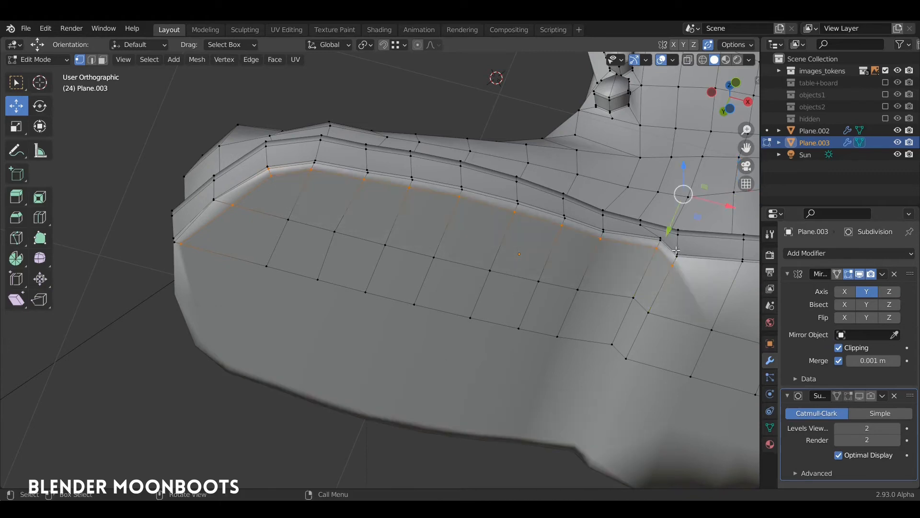
Step: Continue the knifed inner rim edge around the heel's underside from the step to the centre line at the back
shift+middle_drag(715, 260, 372, 197)
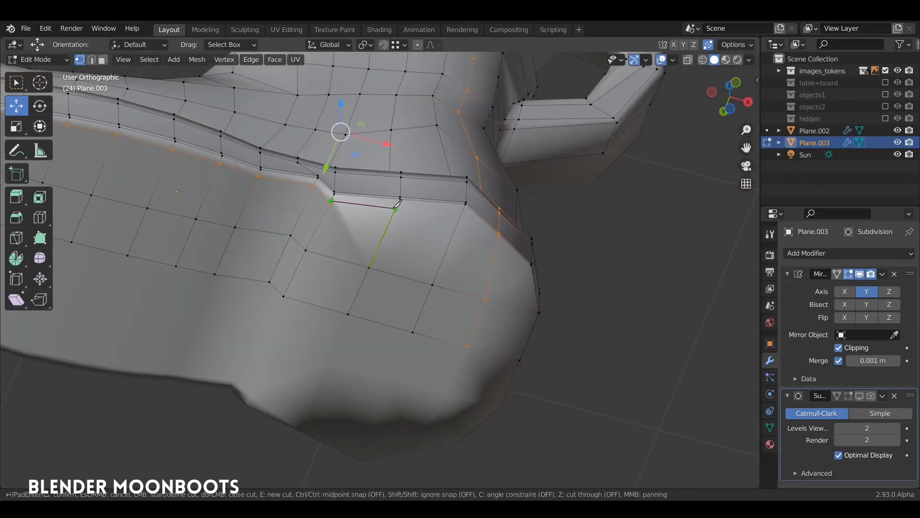
click(532, 263)
key(Return)
scroll(419, 232, up, 4)
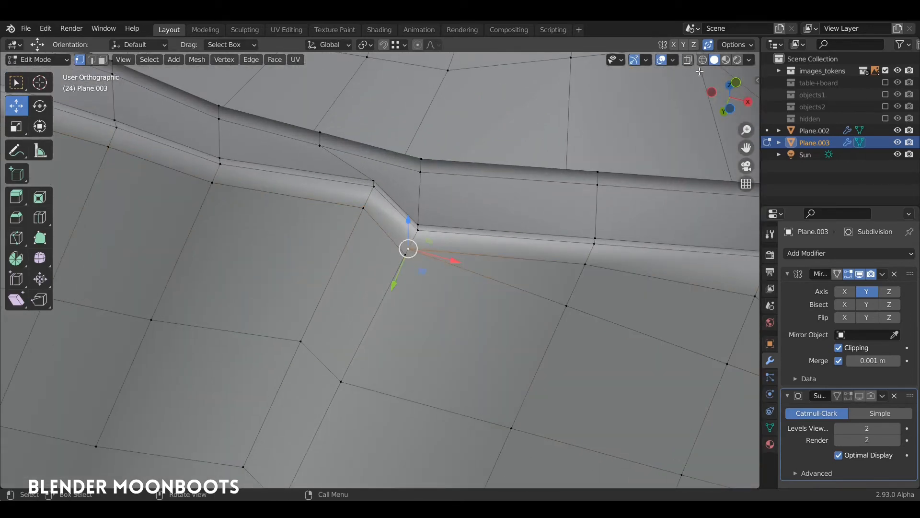
ctrl+drag(412, 252, 408, 256)
scroll(451, 276, down, 2)
shift+middle_drag(509, 300, 299, 201)
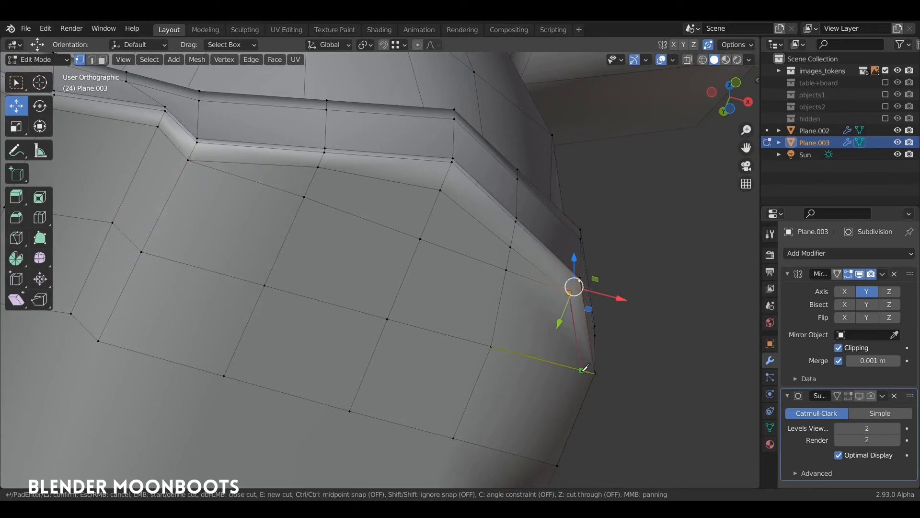
click(543, 472)
key(Return)
Step: Dissolve the stray diagonal edge running across the heel's underside
scroll(446, 266, down, 1)
shift+middle_drag(343, 236, 467, 287)
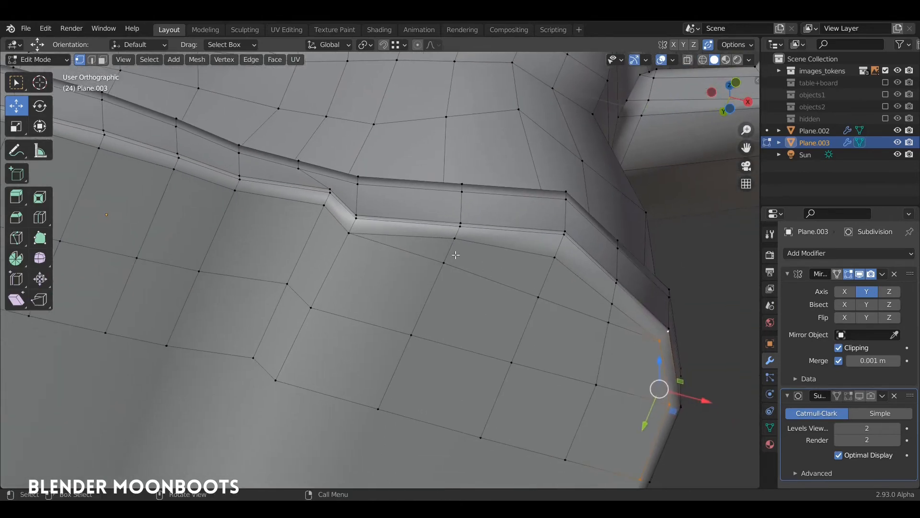
middle_drag(630, 330, 594, 354)
scroll(432, 268, down, 2)
shift+middle_drag(364, 239, 566, 286)
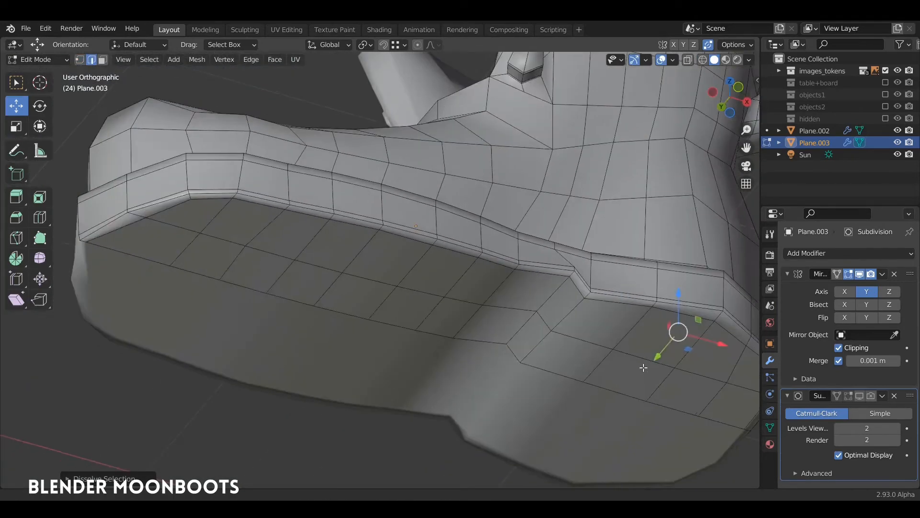
Step: Undo the last edits and move the inner rim vertex at the toe corner about -0.024 m along X
middle_drag(431, 288, 412, 235)
shift+middle_drag(139, 194, 243, 185)
key(ctrl+z)
key(ctrl+z)
key(ctrl+z)
key(ctrl+z)
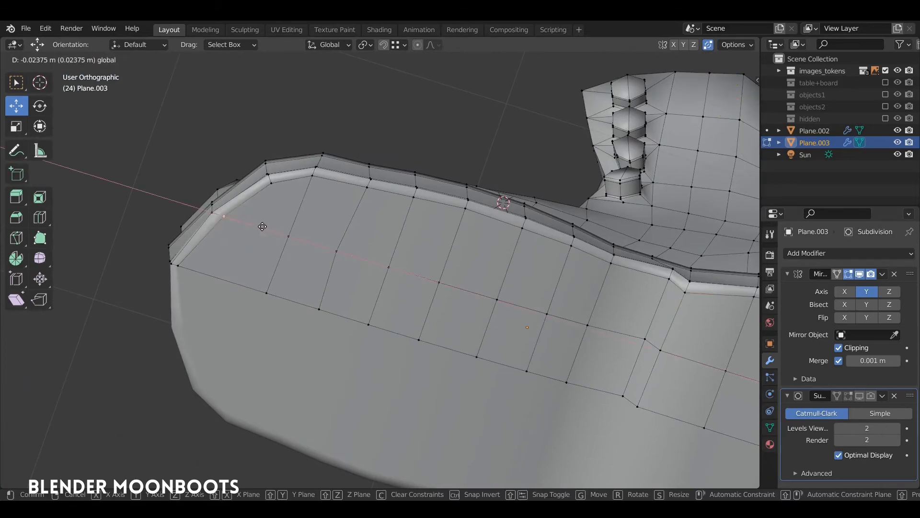
middle_drag(261, 226, 324, 218)
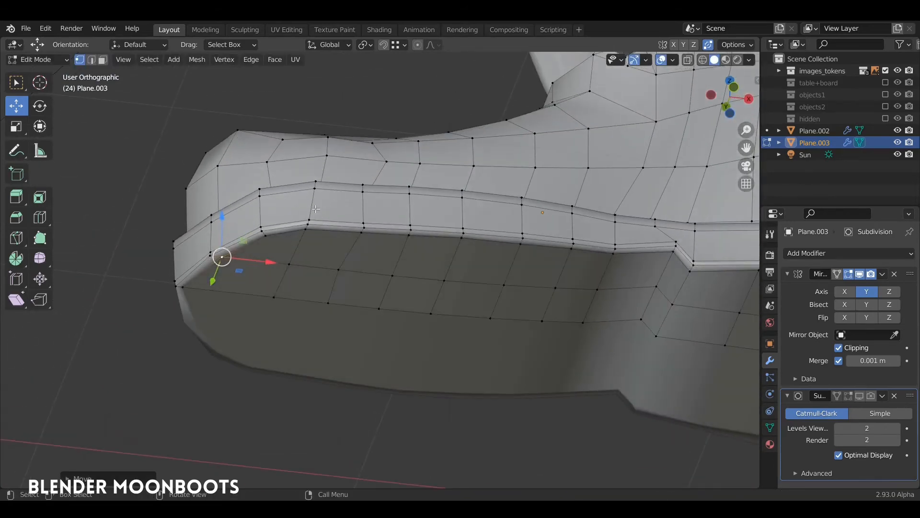
Step: Select the crosswise edges on the front sole's underside from rim to centre line, including both edges of the heel step
key(2)
click(318, 221)
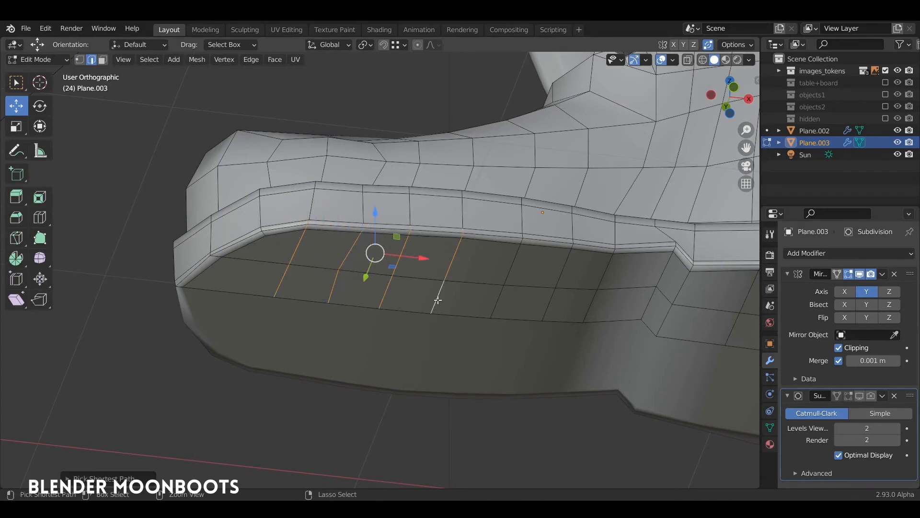
ctrl+click(533, 275)
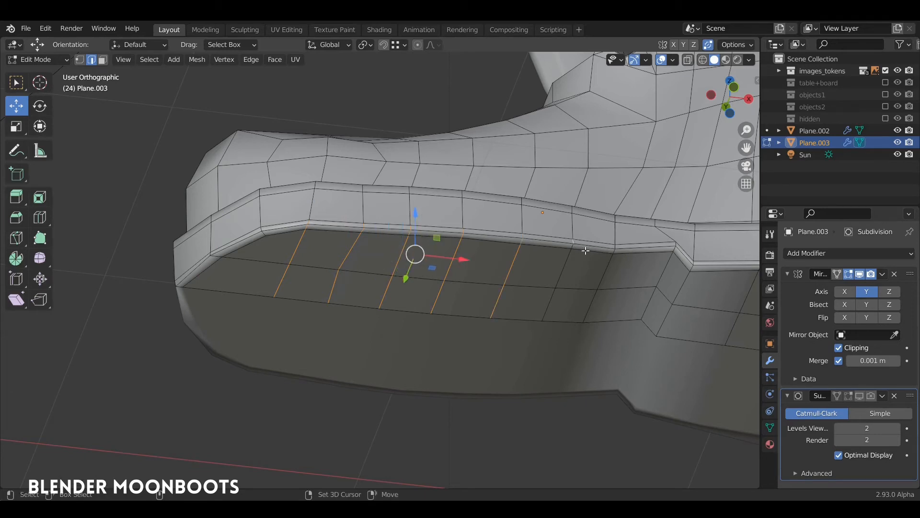
ctrl+click(551, 307)
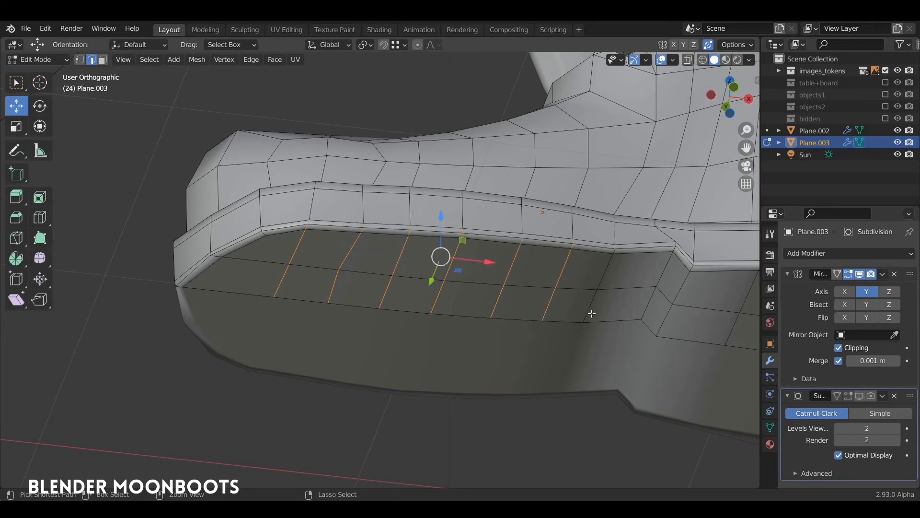
scroll(592, 313, up, 4)
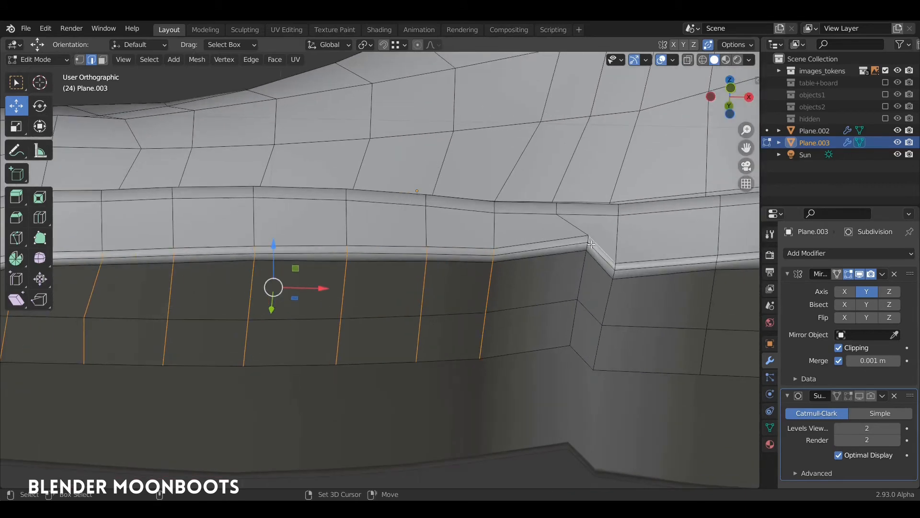
ctrl+click(574, 319)
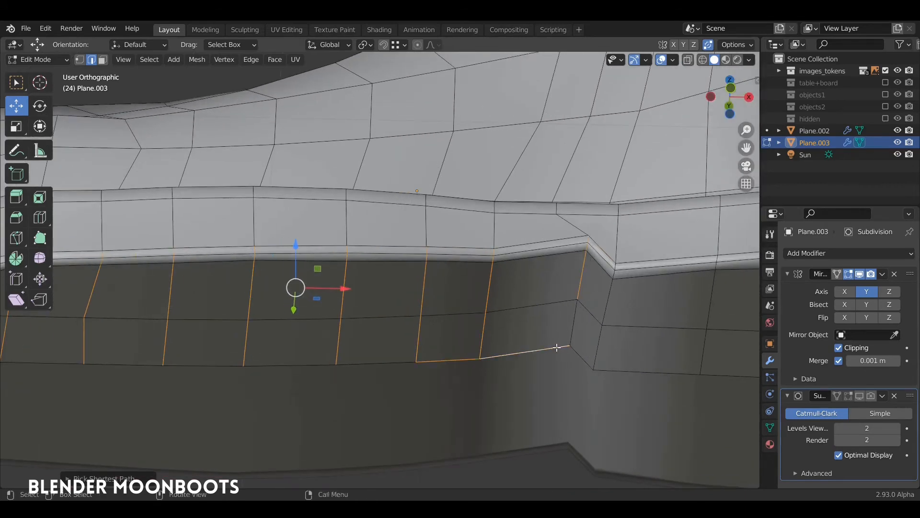
key(ctrl+z)
shift+click(614, 273)
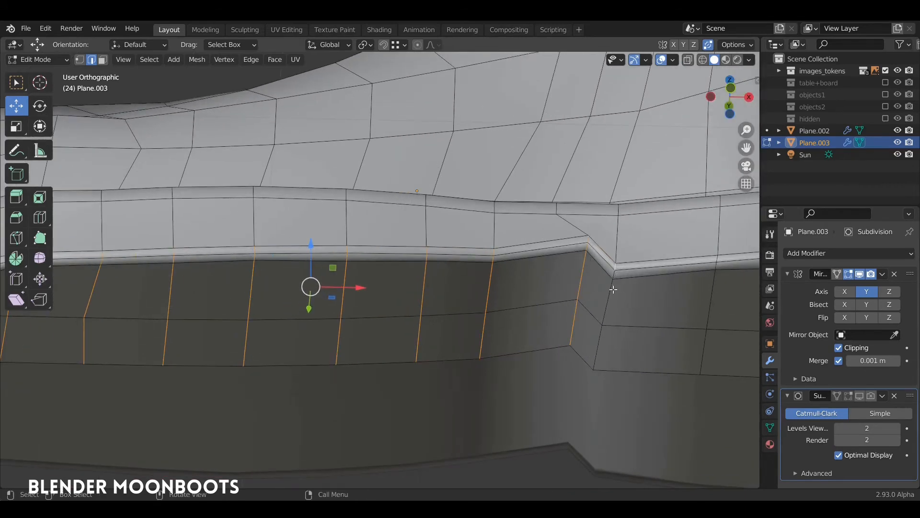
ctrl+click(600, 353)
Step: Add the three crosswise edges on the heel's underside to the edge selection
shift+middle_drag(605, 296, 399, 285)
shift+click(512, 252)
ctrl+click(508, 345)
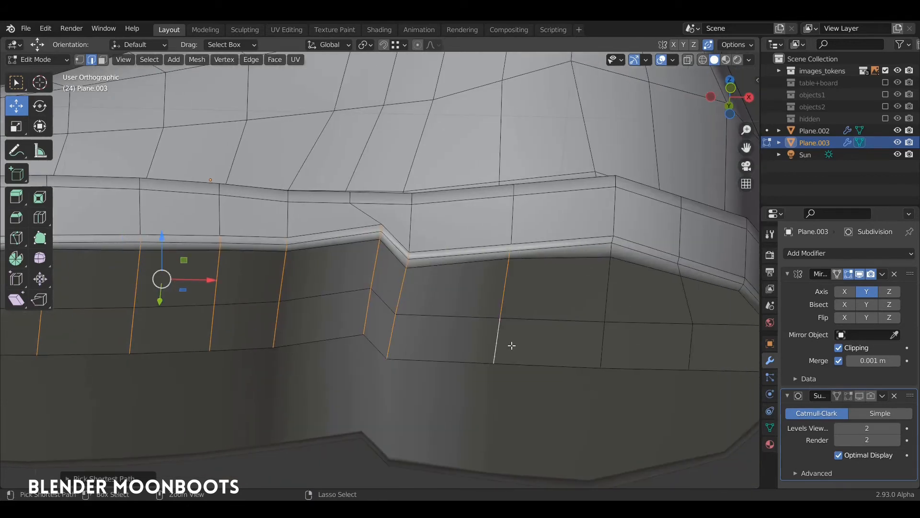
shift+click(616, 244)
ctrl+click(602, 334)
shift+click(611, 343)
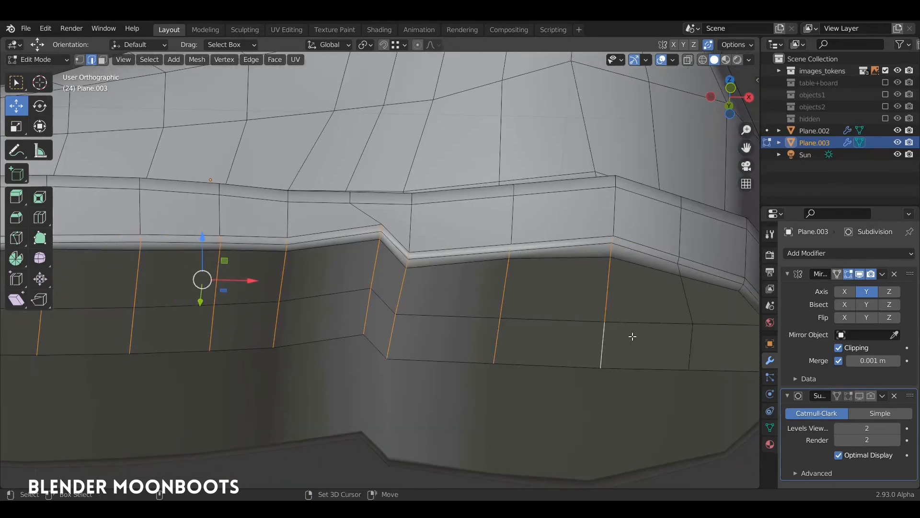
shift+click(683, 277)
ctrl+click(691, 356)
scroll(583, 384, down, 3)
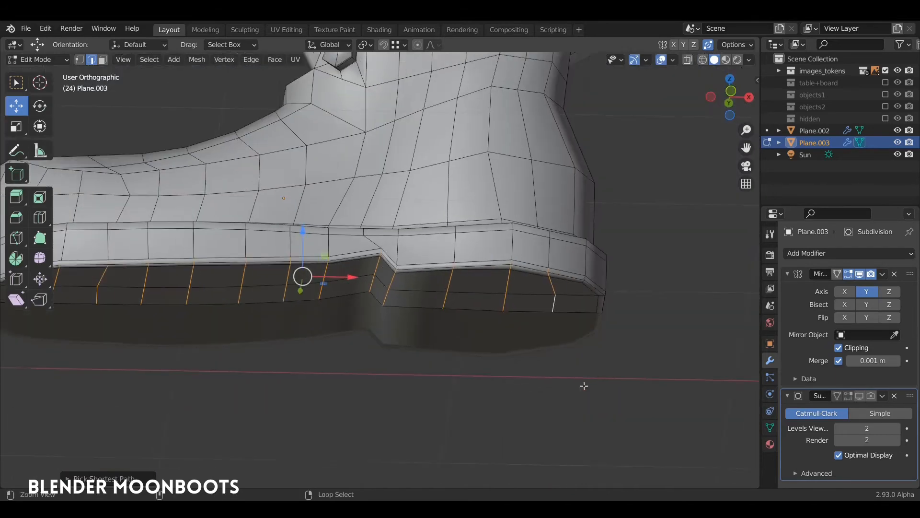
Step: Bevel the selected crosswise sole edges about 0.026 m wide with three segments
shift+middle_drag(373, 306, 522, 293)
middle_drag(521, 293, 509, 300)
key(ctrl+b)
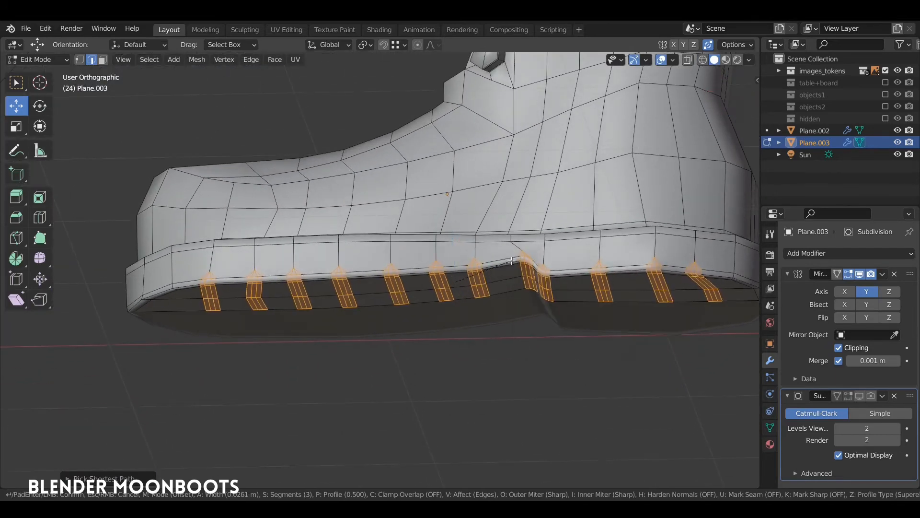
click(512, 261)
Step: Select the faces of the frontmost toe tread block, including its rim faces and adjoining outer bevel strip
middle_drag(511, 262, 460, 207)
ctrl+middle_drag(355, 326, 422, 228)
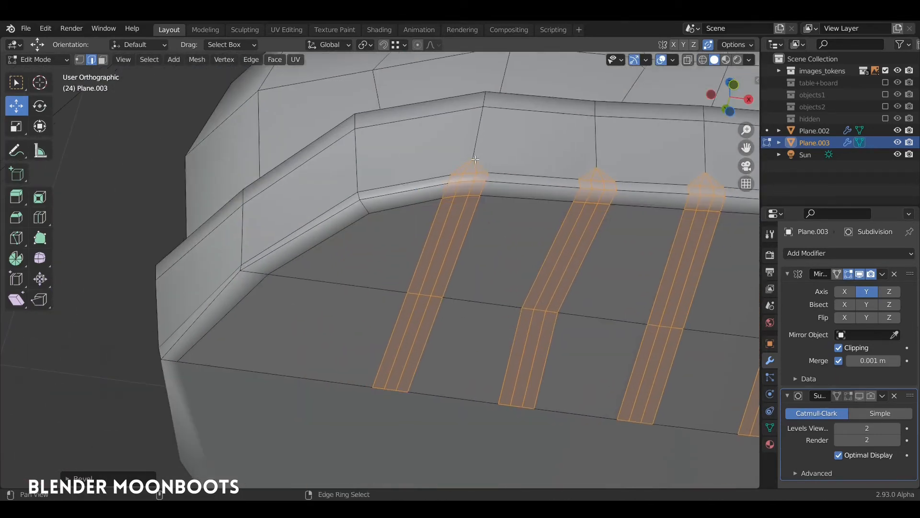
key(3)
click(435, 231)
shift+click(451, 190)
shift+click(406, 198)
shift+click(311, 240)
shift+click(219, 309)
shift+click(347, 262)
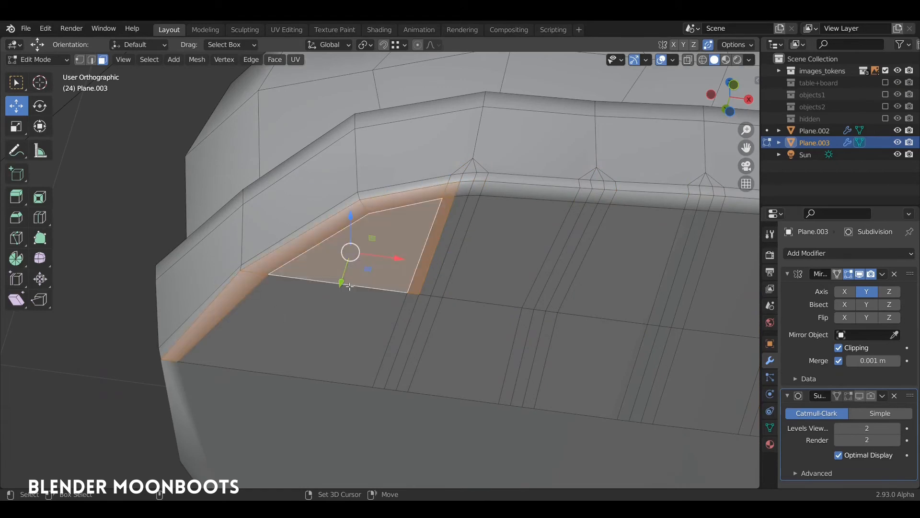
shift+click(343, 321)
shift+click(403, 326)
Step: Add the second and third tread blocks from the toe to the face selection, leaving the middle bevel strips unselected
shift+click(476, 201)
shift+click(477, 187)
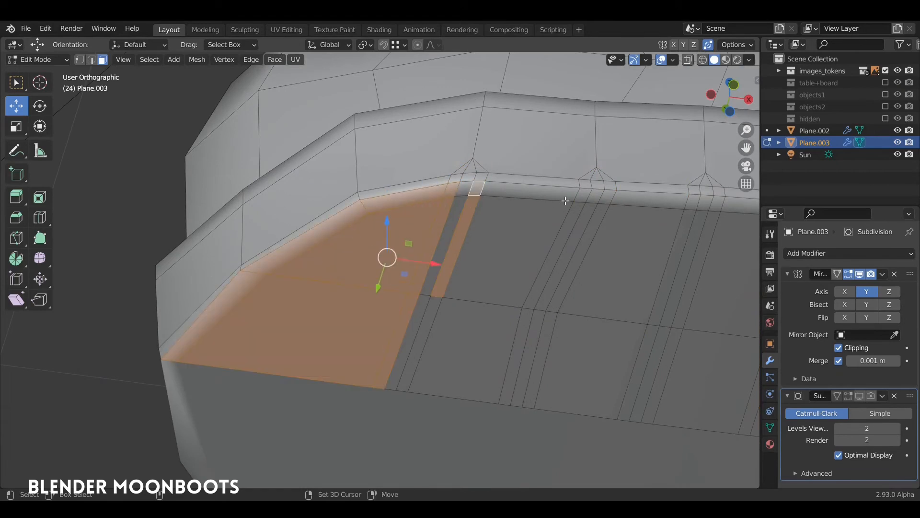
ctrl+click(583, 194)
ctrl+click(514, 373)
ctrl+click(417, 346)
ctrl+click(496, 263)
shift+middle_drag(563, 281, 330, 269)
shift+click(376, 185)
ctrl+click(461, 191)
ctrl+click(411, 334)
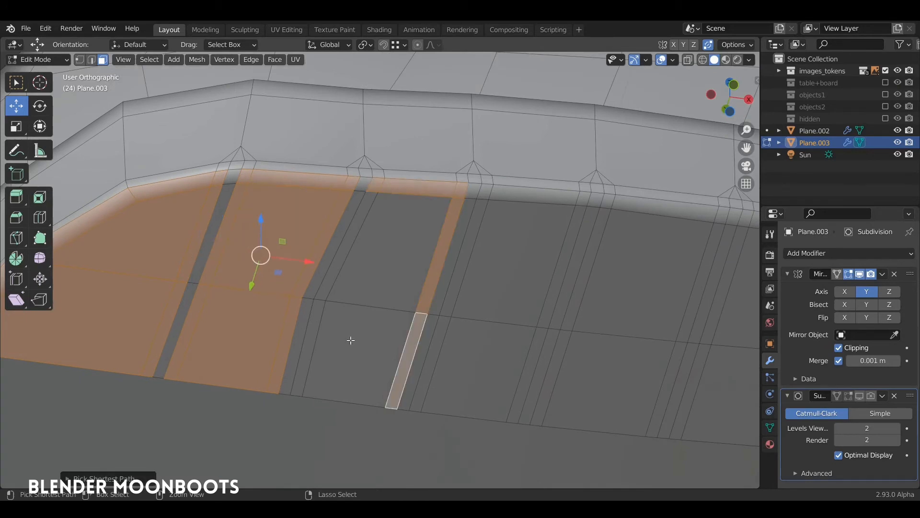
ctrl+click(311, 336)
ctrl+click(340, 263)
ctrl+click(367, 270)
Step: Add the fourth and fifth tread blocks with their rim faces and outer bevel strips to the face selection
shift+click(485, 193)
ctrl+click(582, 202)
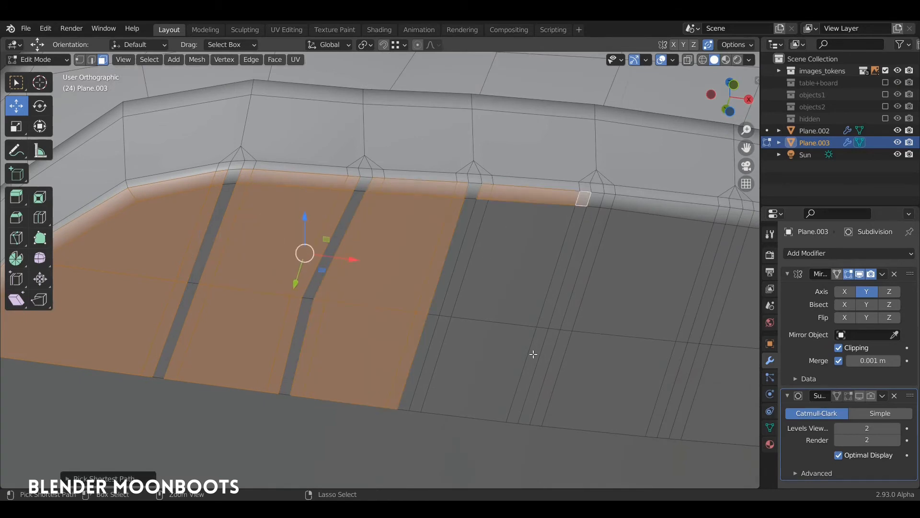
ctrl+click(532, 354)
ctrl+click(431, 354)
ctrl+click(503, 273)
shift+middle_drag(523, 268, 324, 274)
shift+click(410, 207)
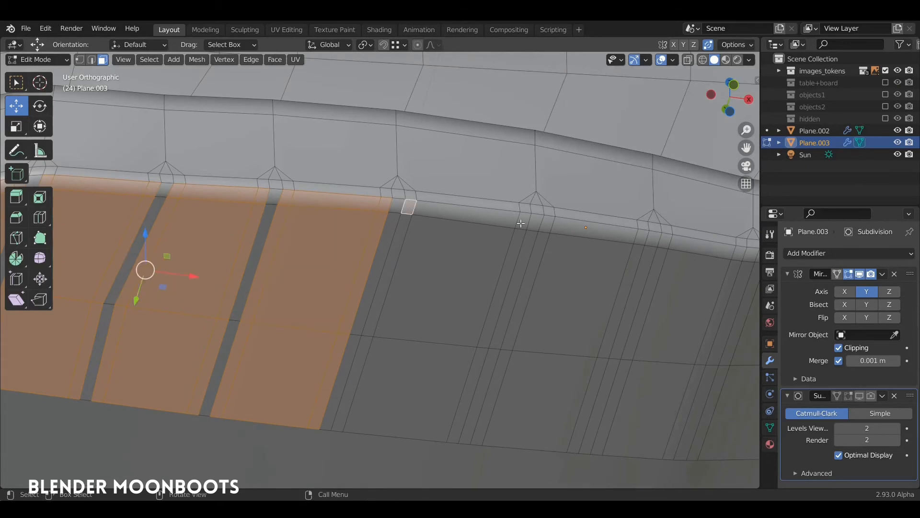
ctrl+click(523, 224)
ctrl+click(463, 394)
ctrl+click(353, 371)
ctrl+click(439, 286)
Step: Add all faces of the sixth tread block from the toe to the selection, including its rim strip
shift+middle_drag(519, 285, 383, 280)
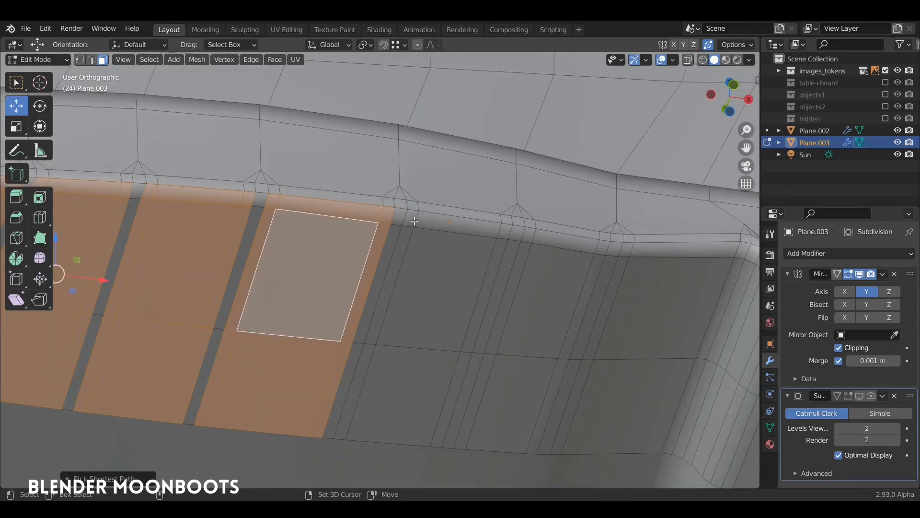
shift+click(411, 218)
ctrl+click(374, 372)
ctrl+click(405, 379)
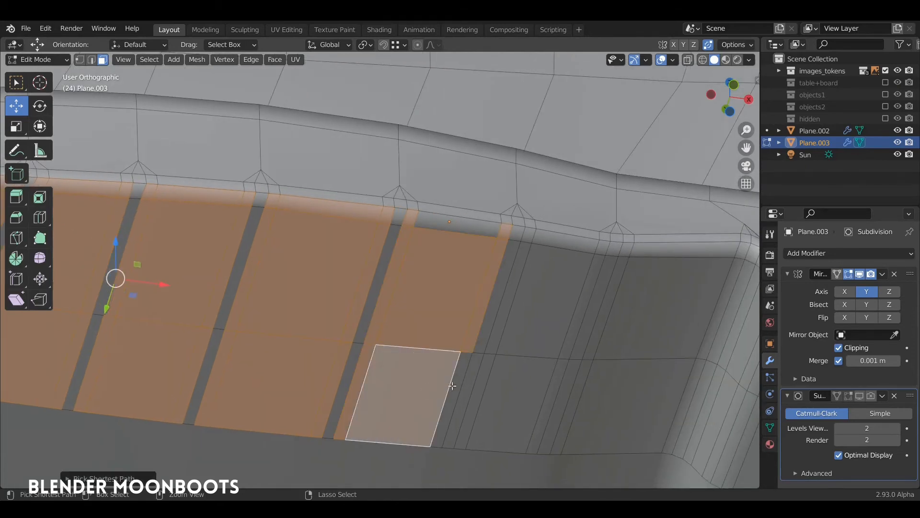
ctrl+click(446, 388)
shift+click(455, 224)
ctrl+click(442, 247)
ctrl+click(465, 275)
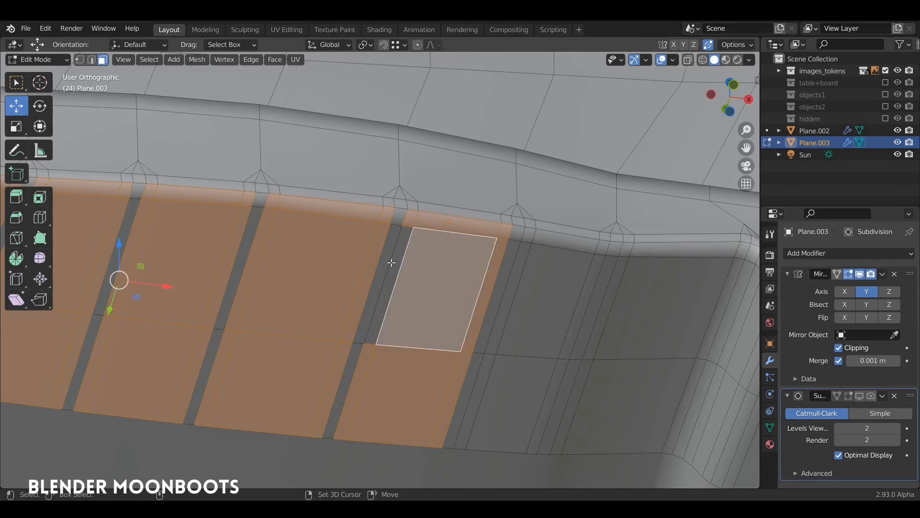
Step: Add the seventh tread block's faces to the selection, keeping the groove strips beside it unselected
shift+click(512, 235)
ctrl+click(528, 230)
ctrl+click(601, 252)
ctrl+click(556, 387)
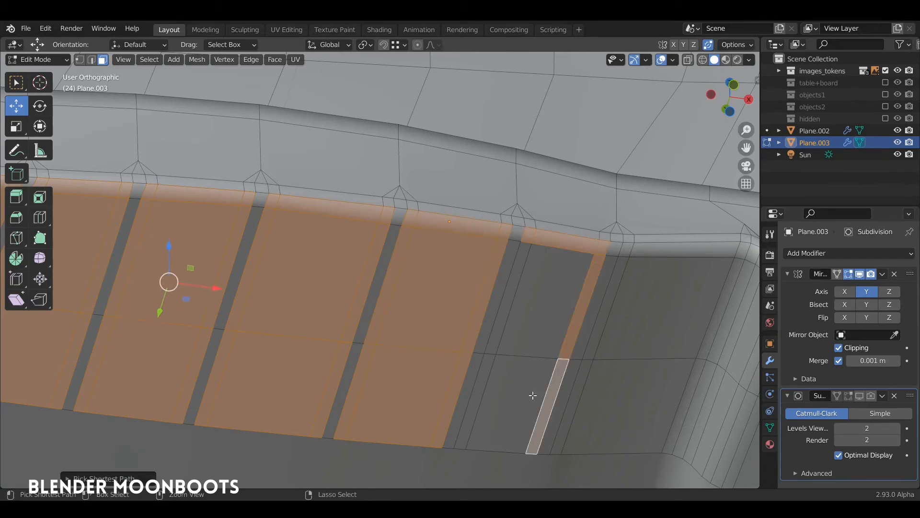
ctrl+click(514, 336)
ctrl+click(545, 302)
Step: Add the last tread block in front of the heel step to the face selection
shift+middle_drag(626, 286, 393, 257)
ctrl+click(393, 222)
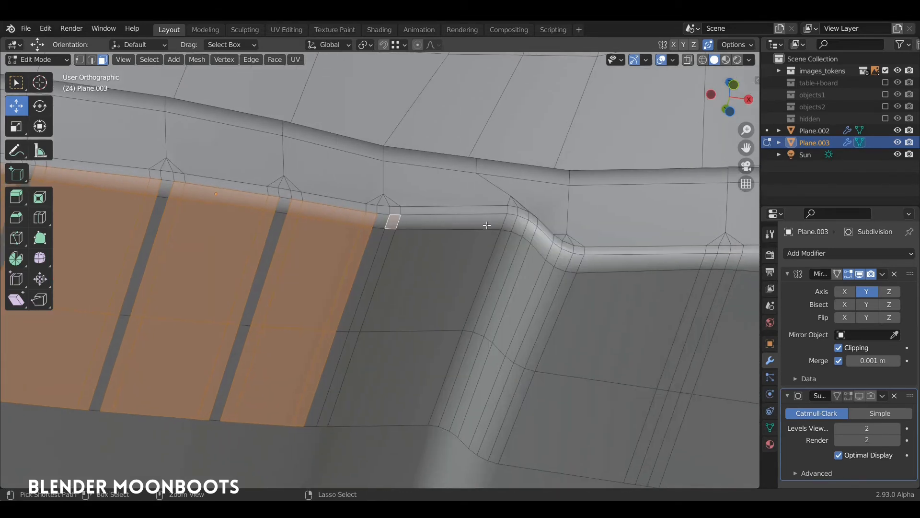
ctrl+click(504, 224)
ctrl+click(456, 372)
ctrl+click(339, 374)
ctrl+click(386, 269)
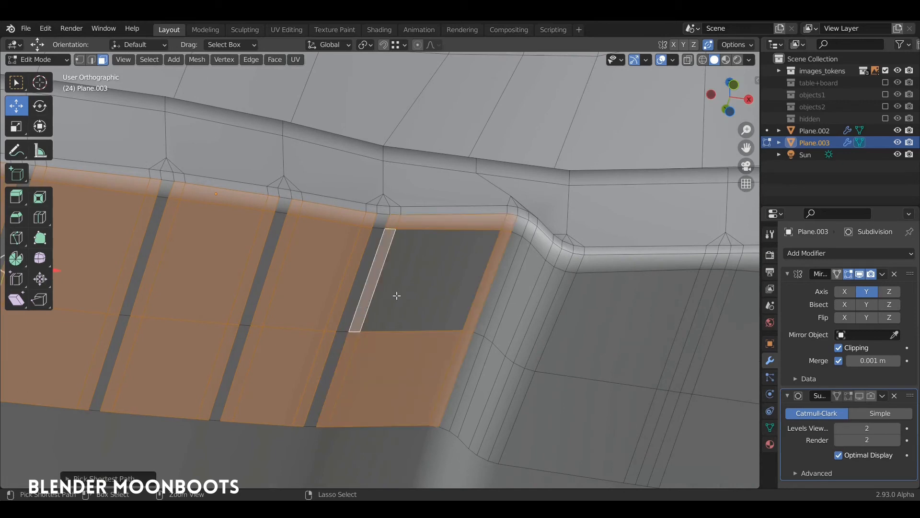
shift+click(397, 297)
alt+drag(567, 259, 553, 229)
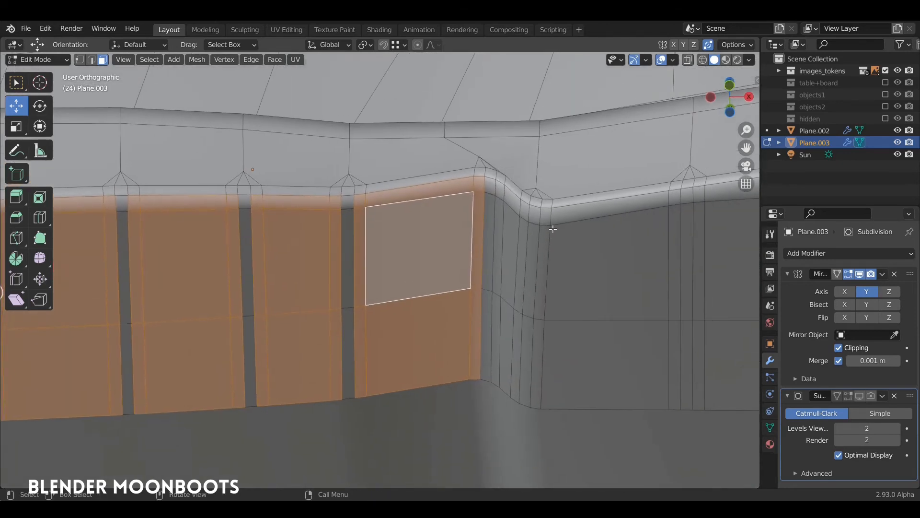
Step: Add all faces of the first heel tread block behind the heel step to the face selection, including its rim and side strips
shift+click(546, 222)
ctrl+click(539, 360)
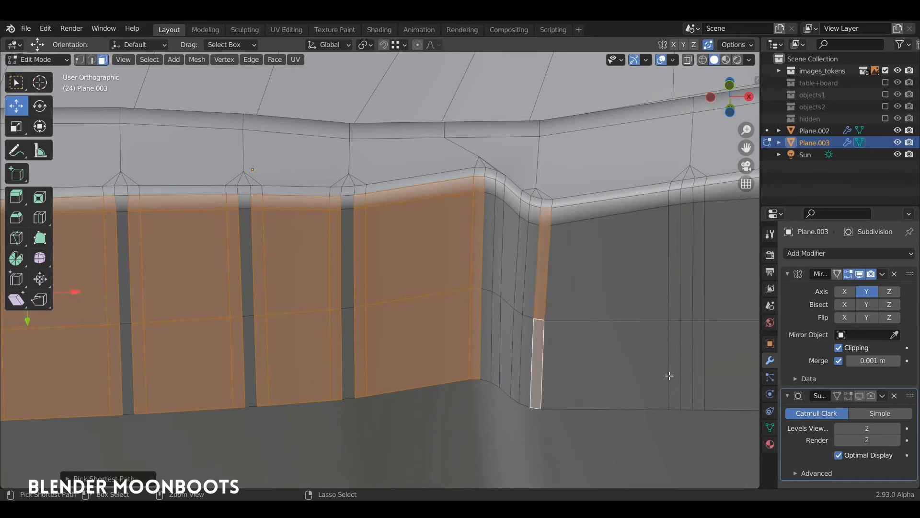
ctrl+click(674, 364)
ctrl+click(674, 206)
ctrl+click(612, 211)
shift+click(617, 249)
alt+drag(616, 249, 469, 220)
Step: Add the second heel tread block's rim strip, side strips and inner faces to the selection, leaving the groove unselected
ctrl+click(366, 218)
ctrl+click(469, 216)
ctrl+click(482, 362)
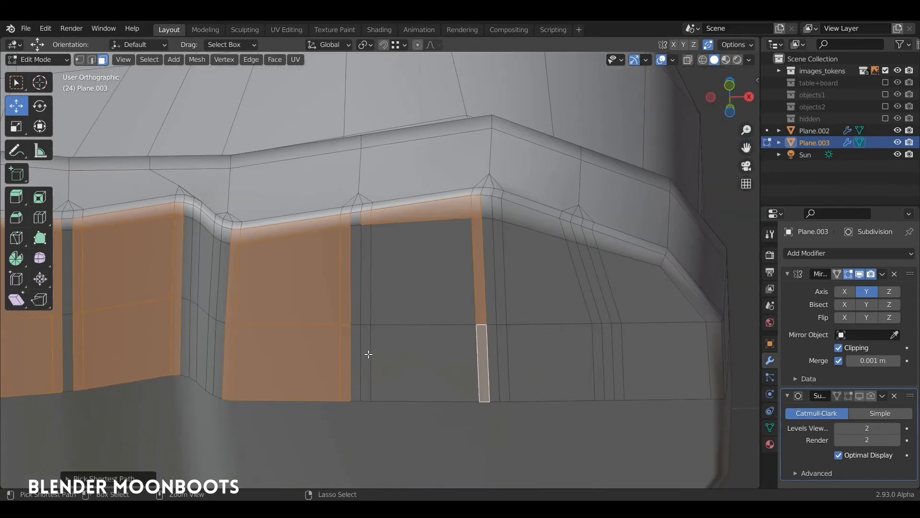
ctrl+click(368, 353)
shift+click(431, 288)
Step: Add the third heel tread block with its rim strip and slanted side strips to the face selection
ctrl+click(498, 211)
ctrl+click(580, 229)
ctrl+click(559, 351)
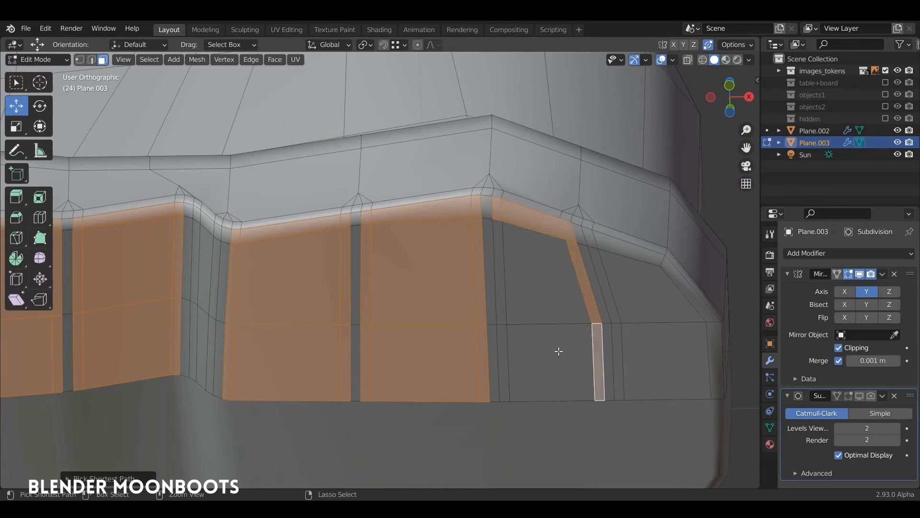
ctrl+click(500, 312)
shift+click(547, 283)
Step: Add the rearmost heel tread block, including its strips along the angled heel rim, to the face selection
ctrl+click(588, 239)
ctrl+click(712, 354)
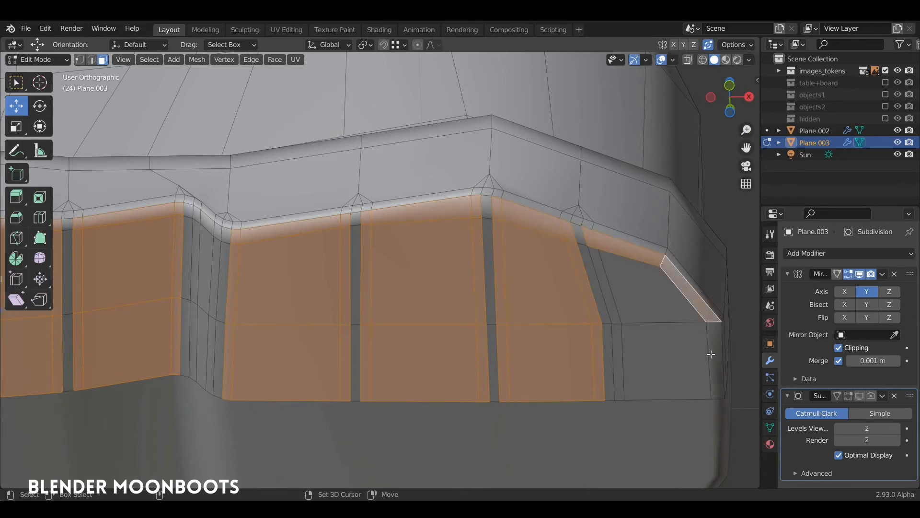
ctrl+click(677, 359)
ctrl+click(613, 347)
shift+click(633, 290)
Step: Extrude the selected tread block faces downward from the sole
scroll(580, 281, down, 3)
middle_drag(580, 281, 427, 354)
shift+middle_drag(427, 355, 604, 326)
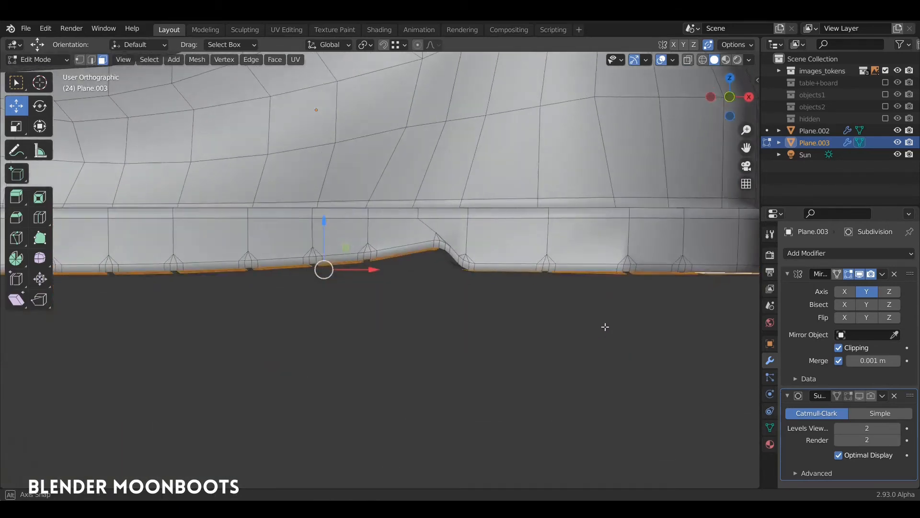
scroll(605, 327, down, 3)
key(e)
click(469, 290)
key(KP_1)
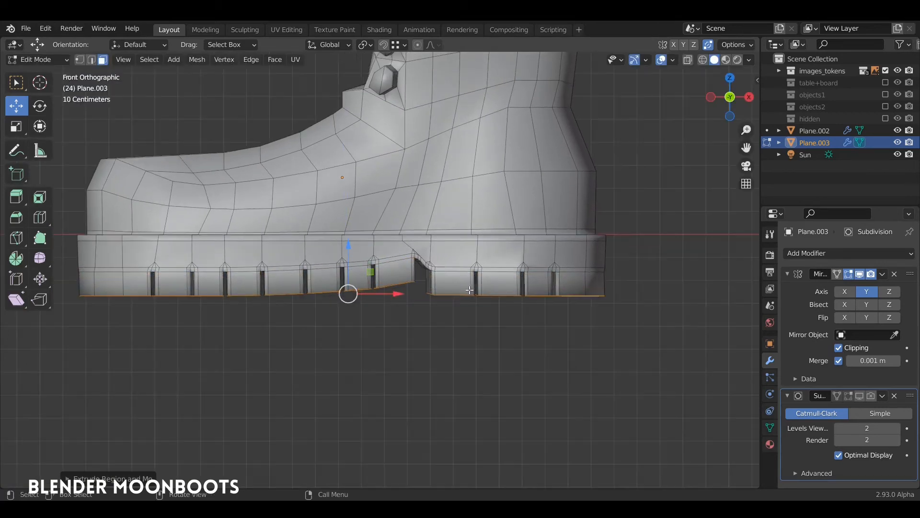
Step: Flatten the extruded tread undersides by scaling them to 0 along Z, and shift them vertically along Z
key(s)
key(z)
key(0)
key(Return)
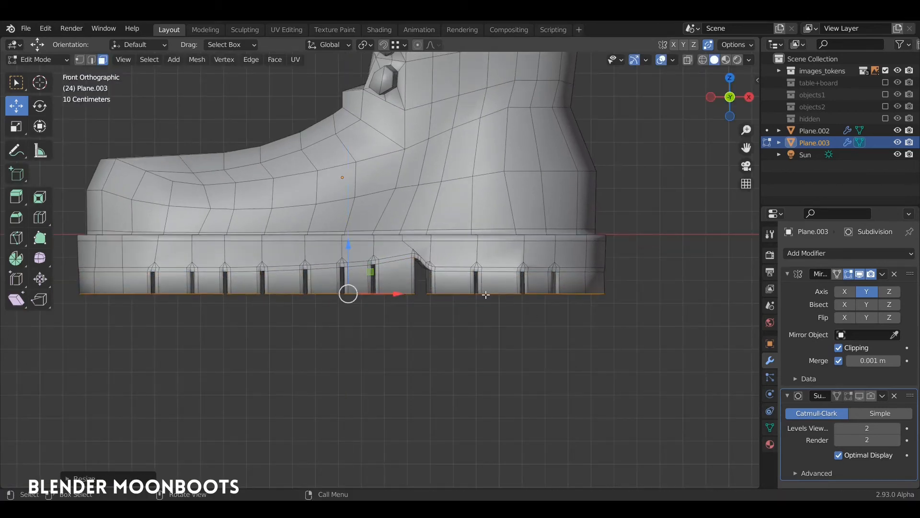
key(g)
key(z)
click(463, 236)
Step: Preview the extruded treads with the Subdivision modifier's display toggled
middle_drag(463, 236, 483, 236)
key(Tab)
mouse_move(848, 395)
mouse_down()
mouse_move(870, 395)
mouse_move(848, 396)
mouse_up()
key(Tab)
mouse_move(467, 298)
middle_down()
mouse_move(429, 260)
mouse_move(456, 303)
middle_up()
scroll(429, 260, down, 1)
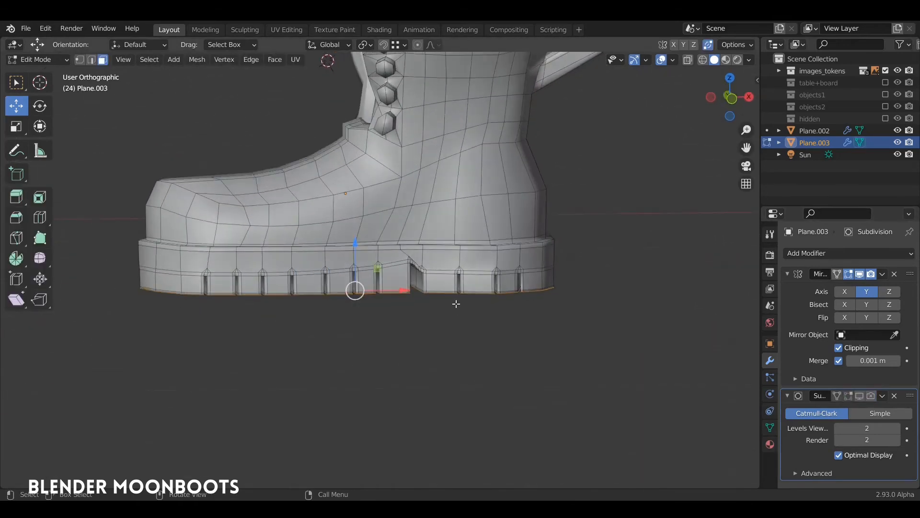
Step: Select the treads' bottom vertices through the mesh in front view and move them up along Z to shorten the blocks
key(KP_1)
key(1)
key(alt+z)
key(alt+a)
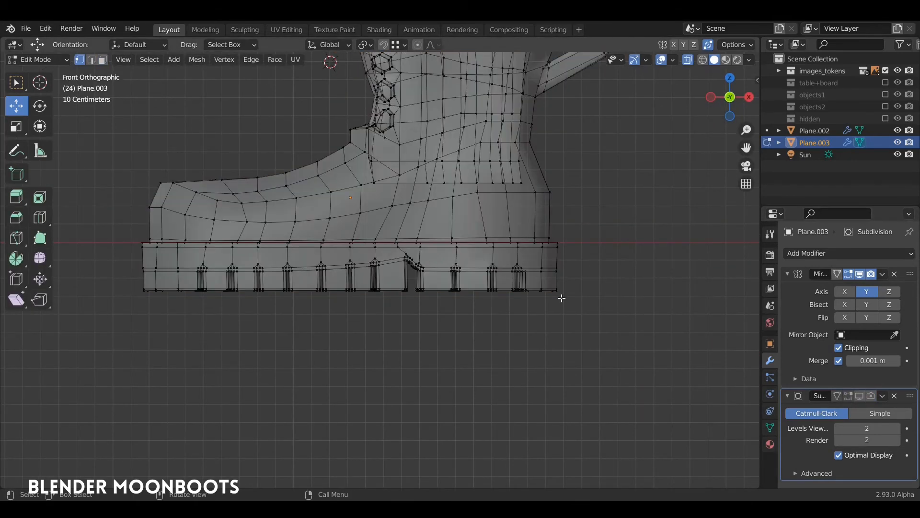
drag(612, 326, 117, 280)
key(g)
key(z)
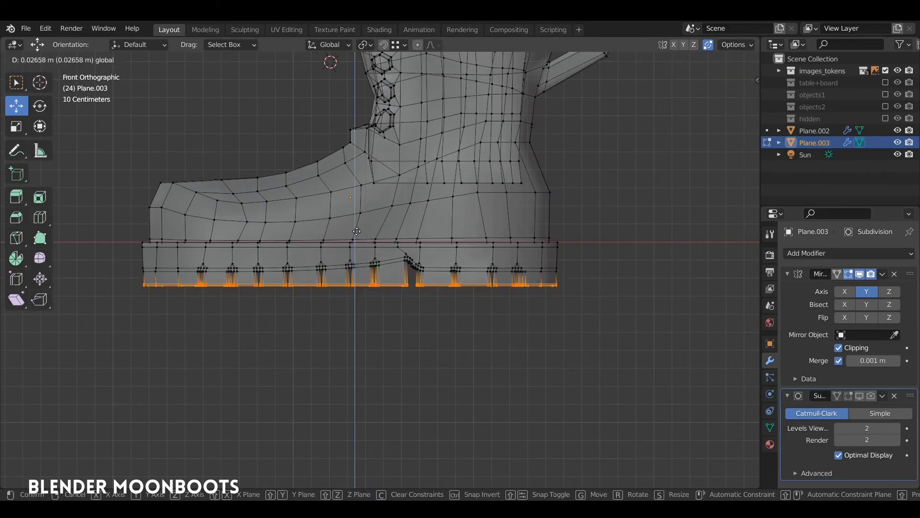
click(357, 226)
Step: Select all vertices of the lower sole and tread blocks through the mesh and scale them down slightly along Z
key(a)
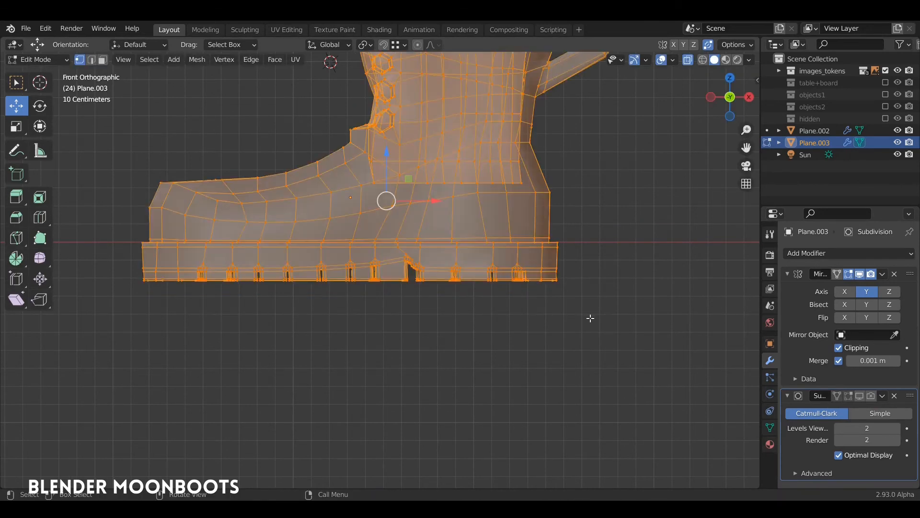
key(alt+a)
drag(590, 317, 107, 252)
key(s)
key(z)
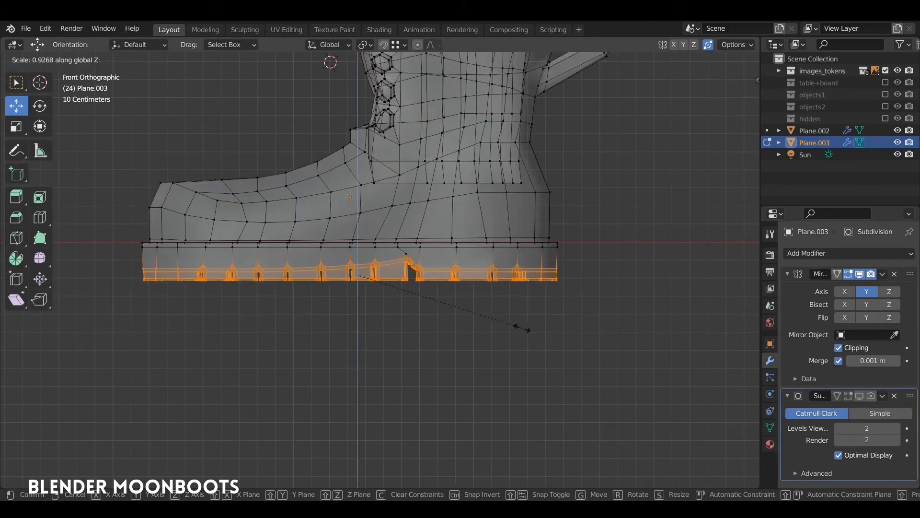
click(501, 308)
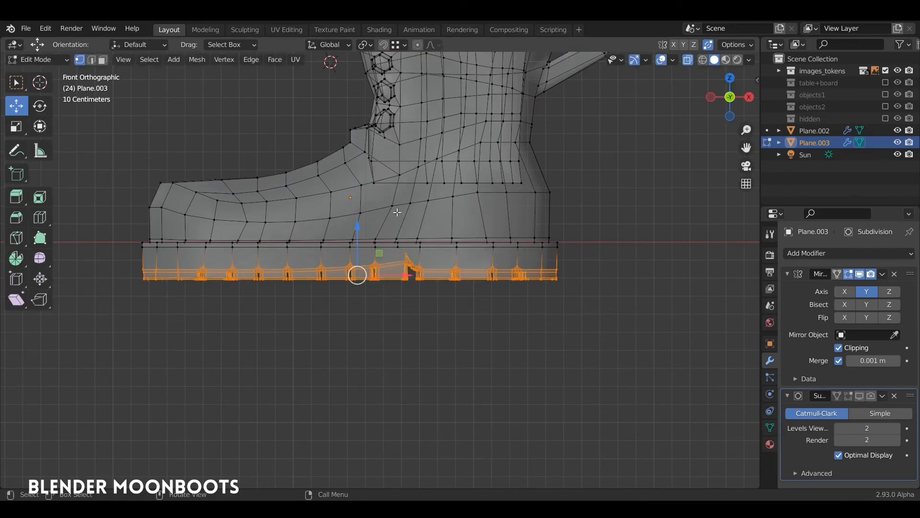
Step: Move the selected lower sole and tread vertices up along Z to make the sole thinner
key(g)
key(z)
click(384, 243)
key(g)
key(z)
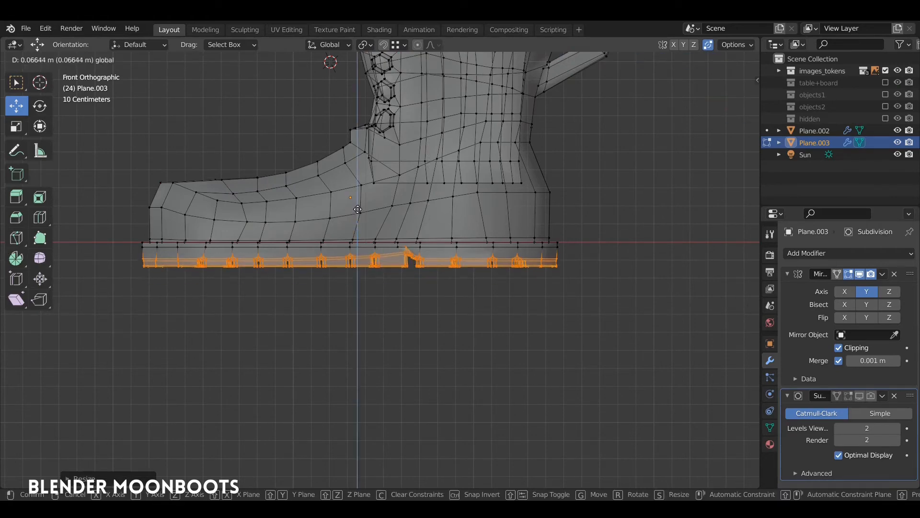
click(367, 211)
Step: Slide the rim vertices above the heel step along their edges to line up with the step's top vertex
scroll(367, 211, up, 8)
alt+drag(367, 211, 403, 207)
shift+click(378, 149)
key(alt+z)
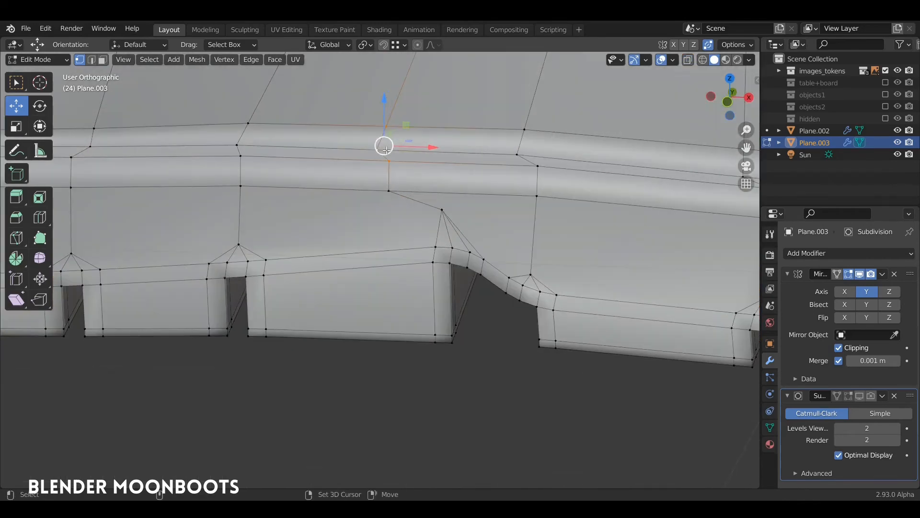
key(g)
key(g)
click(456, 160)
key(g)
key(g)
click(448, 195)
scroll(468, 254, down, 2)
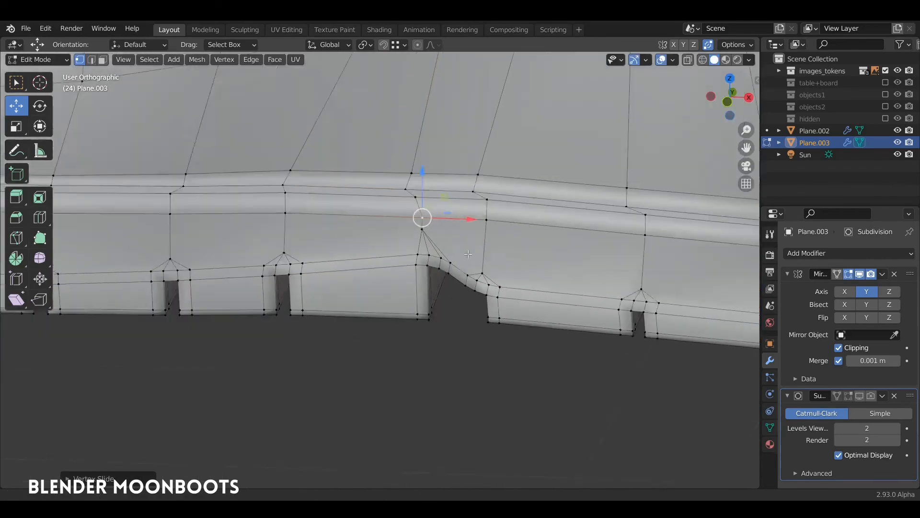
Step: Preview the smoothed boot in object mode and save the file object.blend
scroll(468, 254, down, 3)
key(Tab)
scroll(459, 275, down, 2)
alt+drag(459, 275, 491, 369)
scroll(491, 369, up, 4)
key(ctrl+s)
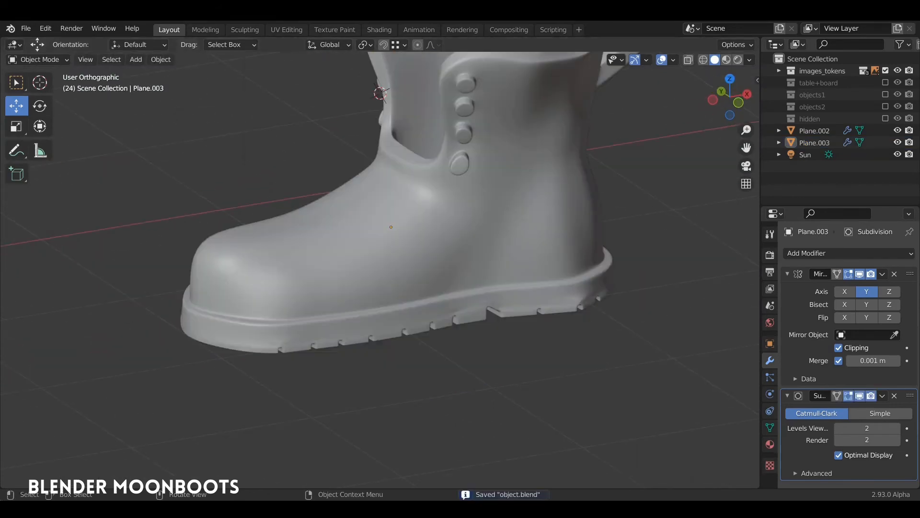
Step: Hide the subdivision display and knife a panel outline into the sole wall between the two grooves nearest the toe
scroll(376, 252, up, 6)
key(Tab)
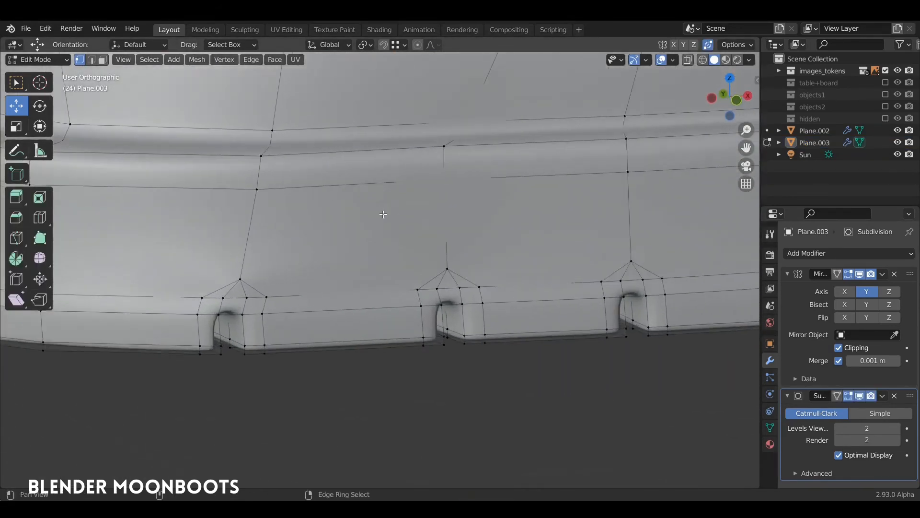
alt+drag(384, 214, 521, 298)
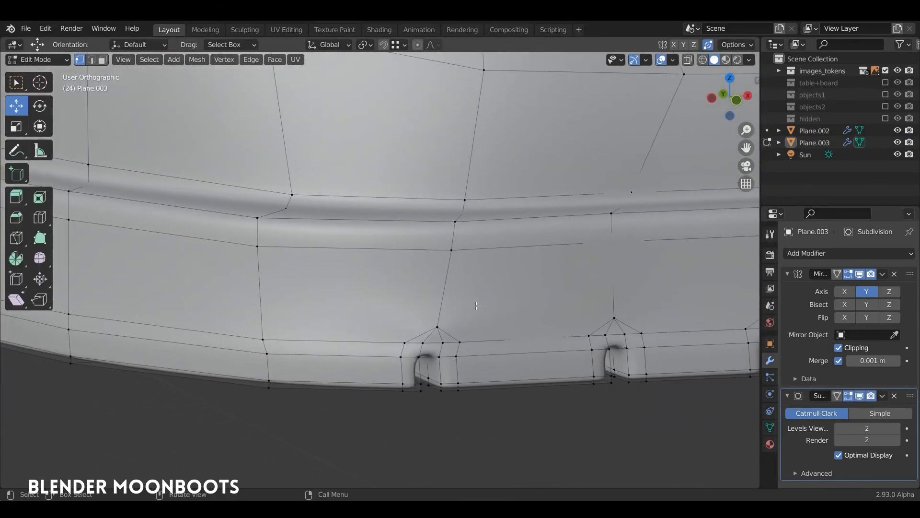
drag(848, 395, 871, 398)
alt+shift+drag(551, 302, 486, 318)
ctrl+alt+drag(486, 318, 484, 266)
key(k)
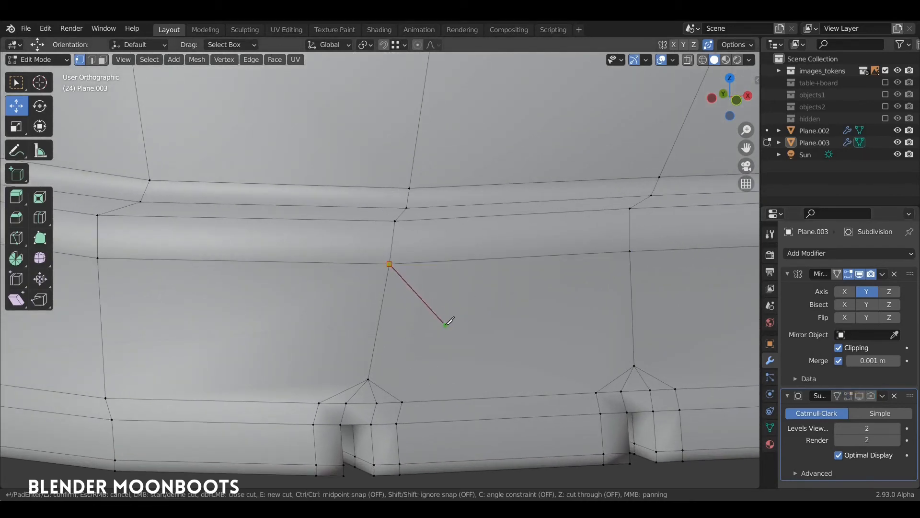
key(Return)
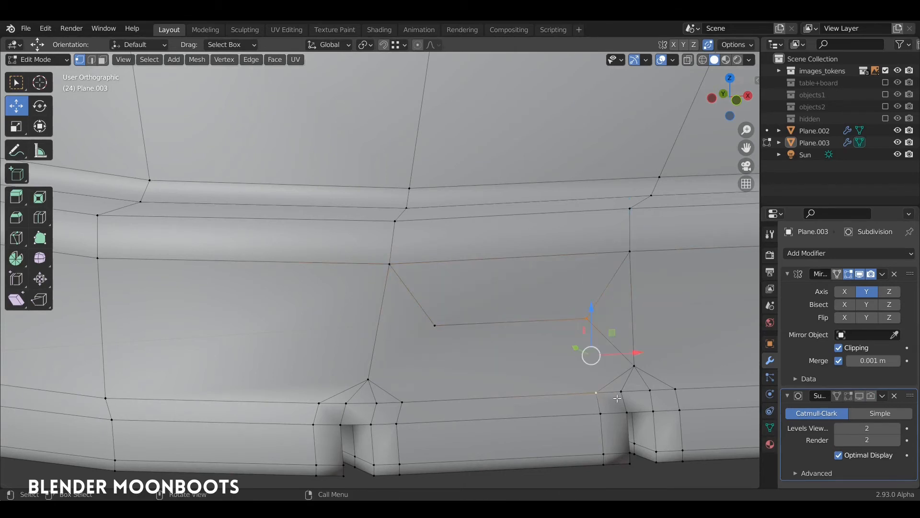
Step: Dissolve the extra edge from the panel's corner to the groove top, and select the panel's upper toe-side corner vertex
key(2)
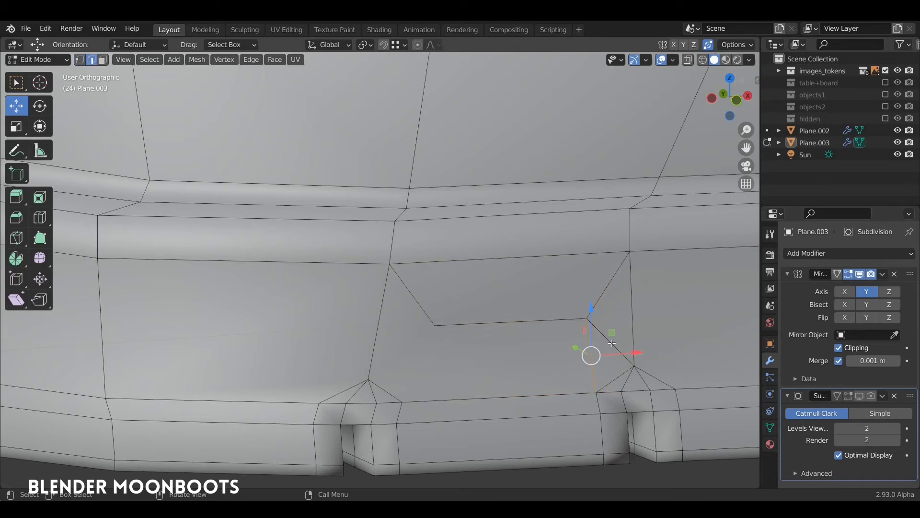
key(ctrl+x)
middle_drag(614, 383, 449, 312)
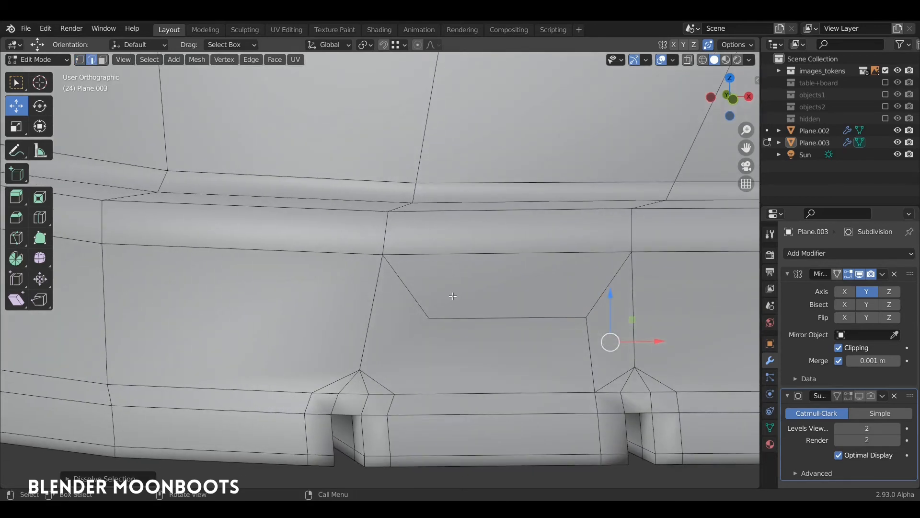
key(1)
click(429, 318)
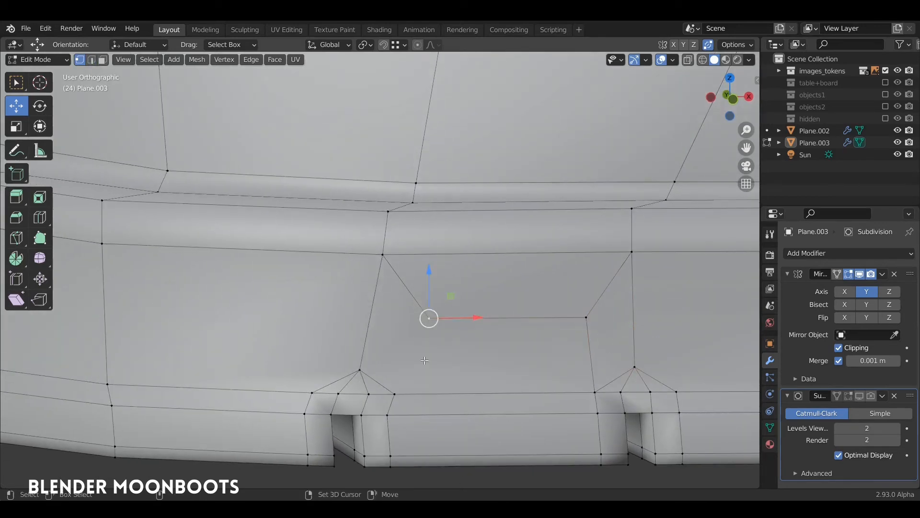
Step: Check the new side panel's shading in object mode with the Subdivision modifier's display toggled
key(Tab)
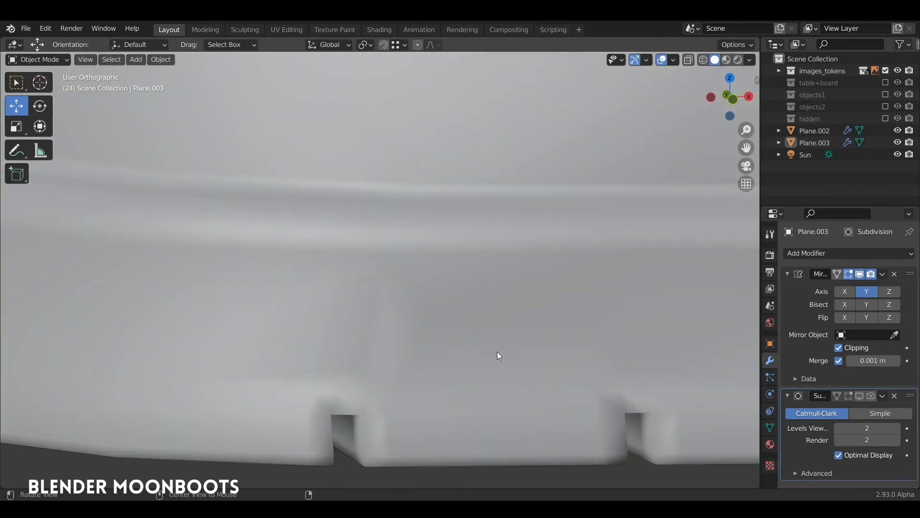
middle_drag(496, 353, 516, 374)
drag(850, 395, 831, 395)
key(Tab)
alt+drag(519, 354, 508, 330)
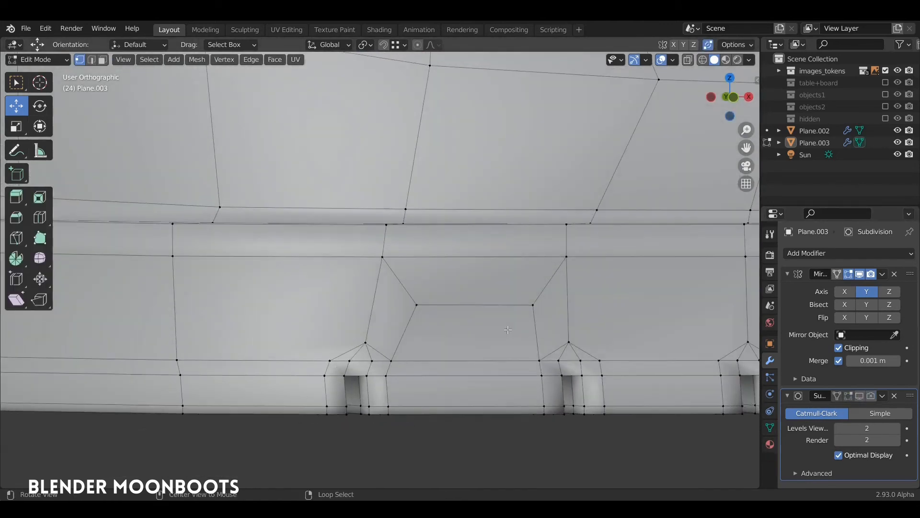
Step: Dissolve the horizontal edges above the panel's tread block and the blocks on both sides of it, and preview the shading
scroll(497, 338, up, 1)
key(2)
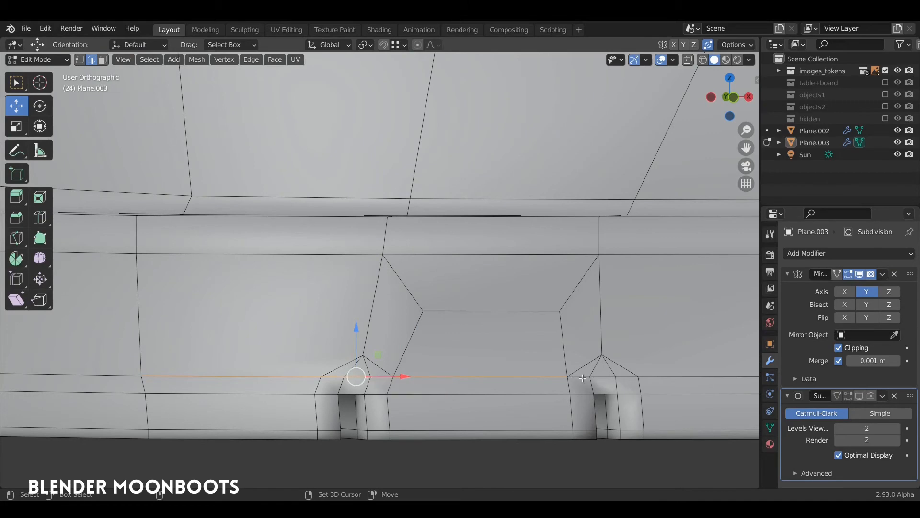
shift+click(657, 377)
key(ctrl+x)
key(Tab)
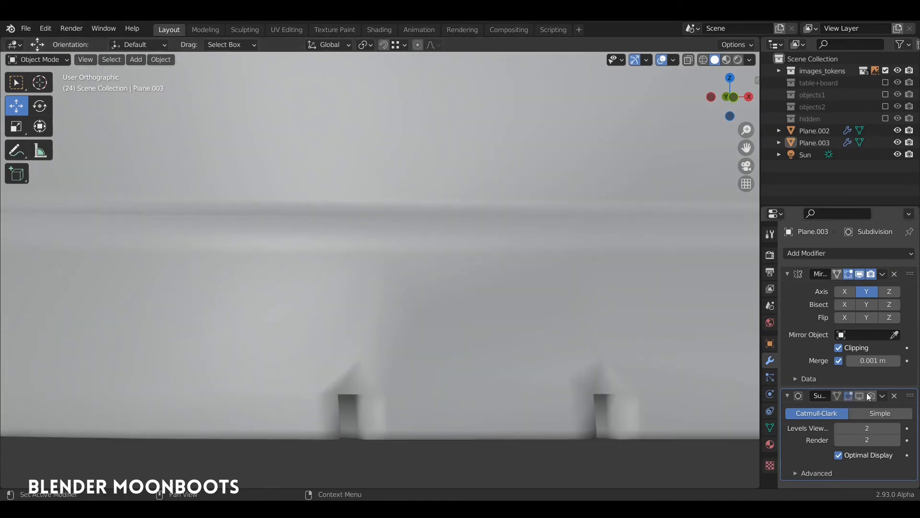
mouse_move(849, 396)
mouse_down()
mouse_move(866, 396)
mouse_move(849, 396)
mouse_up()
key(Tab)
Step: Connect the panel's two lower corner vertices with an edge above the tread block
scroll(374, 372, down, 2)
alt+drag(374, 371, 352, 383)
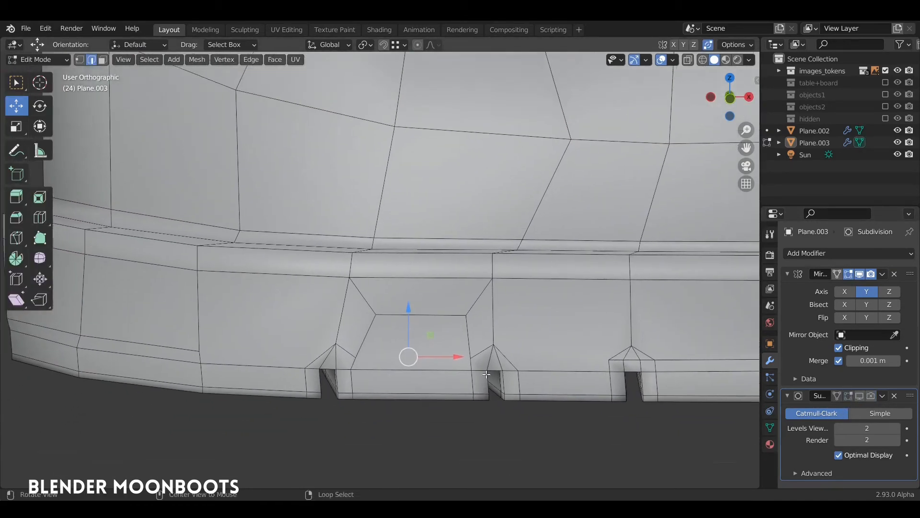
scroll(349, 387, up, 2)
key(1)
key(j)
key(a)
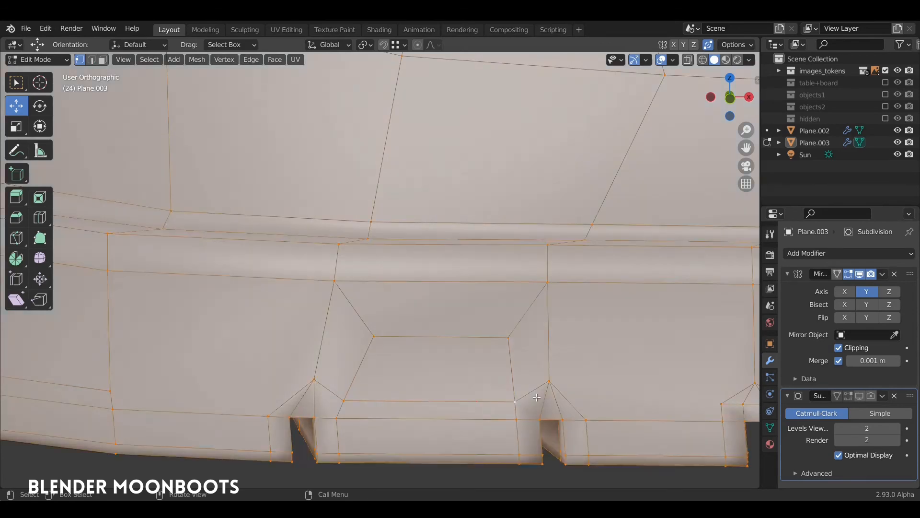
Step: Inspect how the side panel and tread grooves shade with subdivision displayed in object mode
key(Tab)
drag(849, 396, 870, 396)
middle_drag(608, 382, 624, 408)
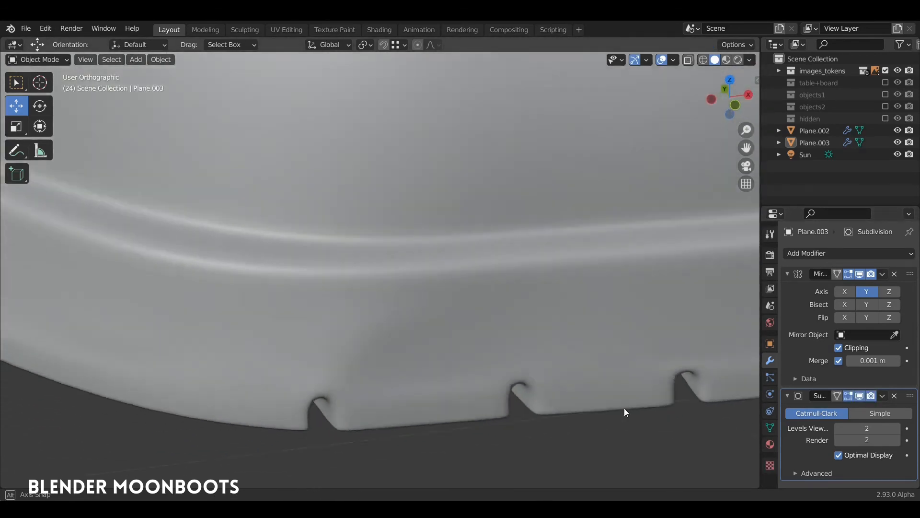
drag(849, 396, 870, 396)
key(Tab)
Step: Raise the panel's two lower corner vertices along Z to the height of the groove's top vertex
middle_drag(483, 372, 358, 365)
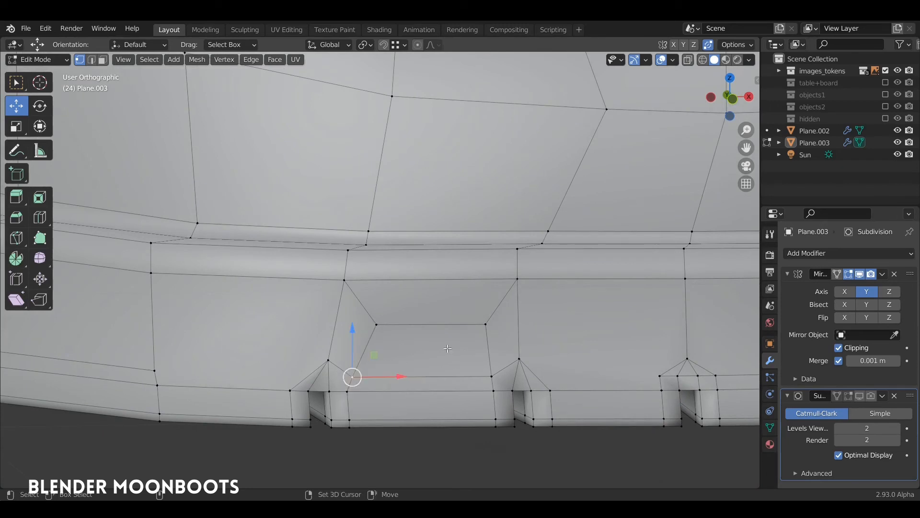
drag(423, 328, 424, 306)
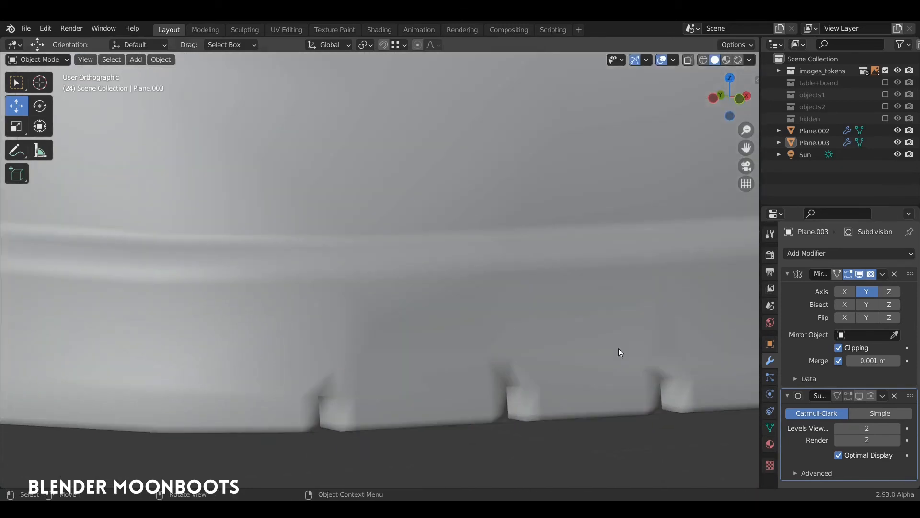
middle_drag(618, 349, 497, 350)
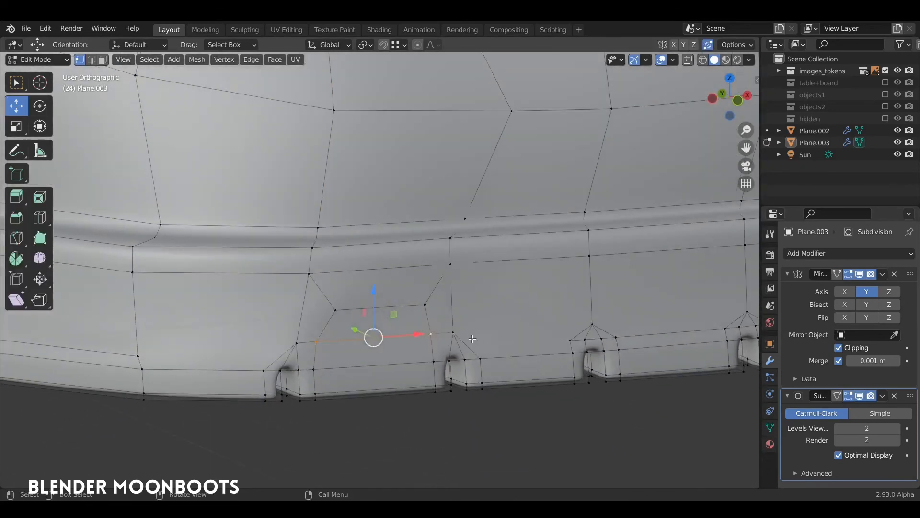
middle_drag(477, 336, 481, 339)
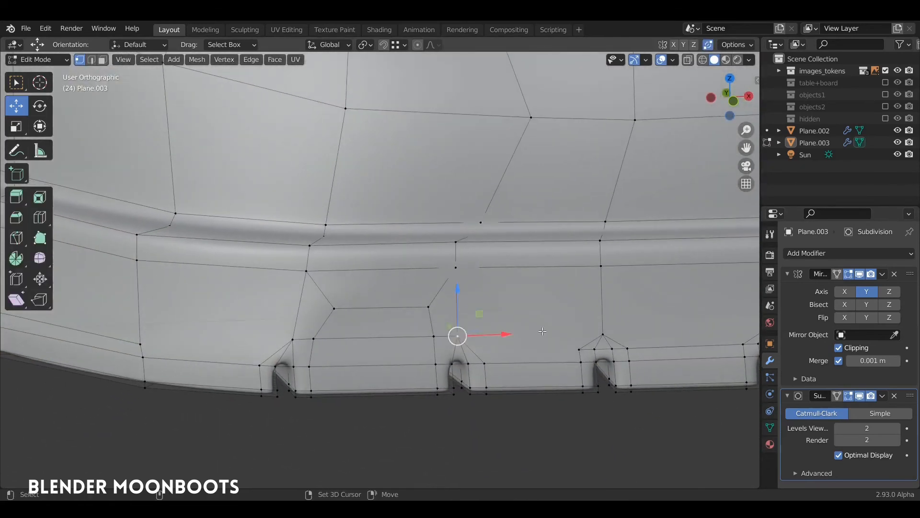
Step: Connect the vertices above three neighbouring grooves with a horizontal edge across the two tread blocks between them, and preview the shading
shift+click(608, 334)
shift+middle_drag(608, 334, 422, 333)
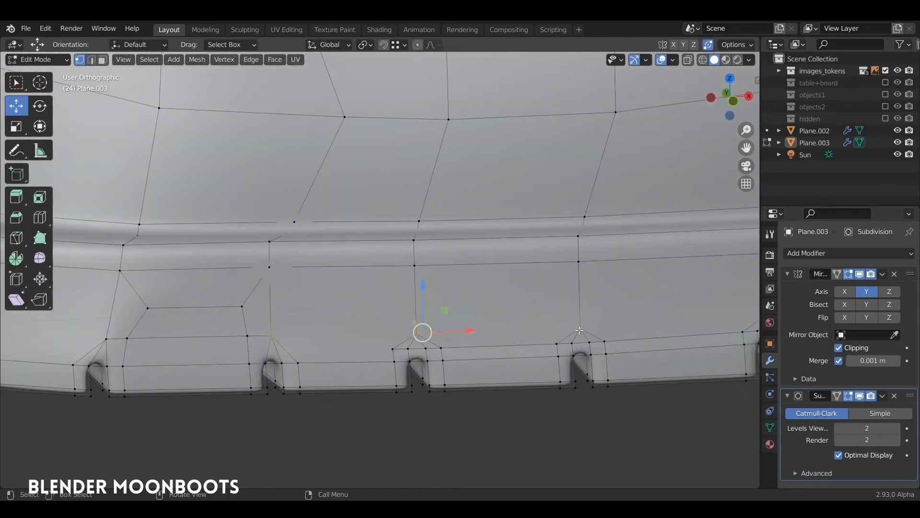
key(k)
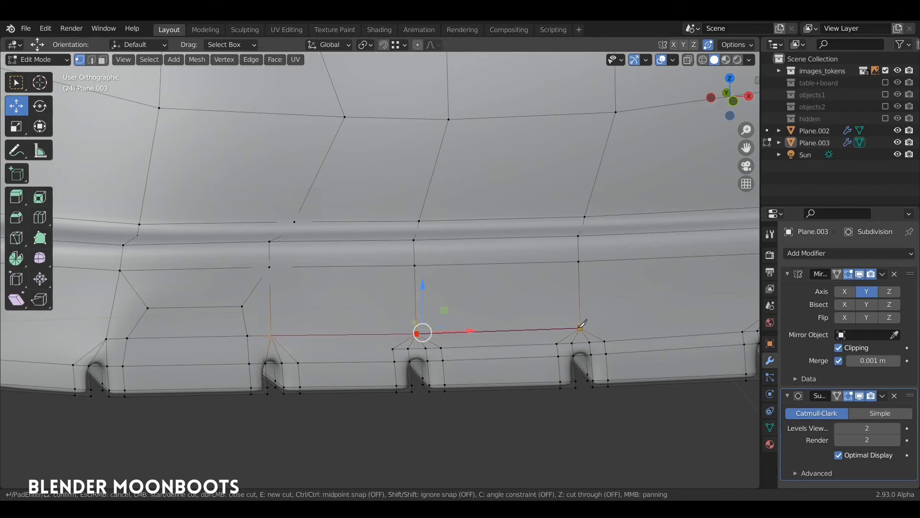
key(Return)
key(Tab)
key(Tab)
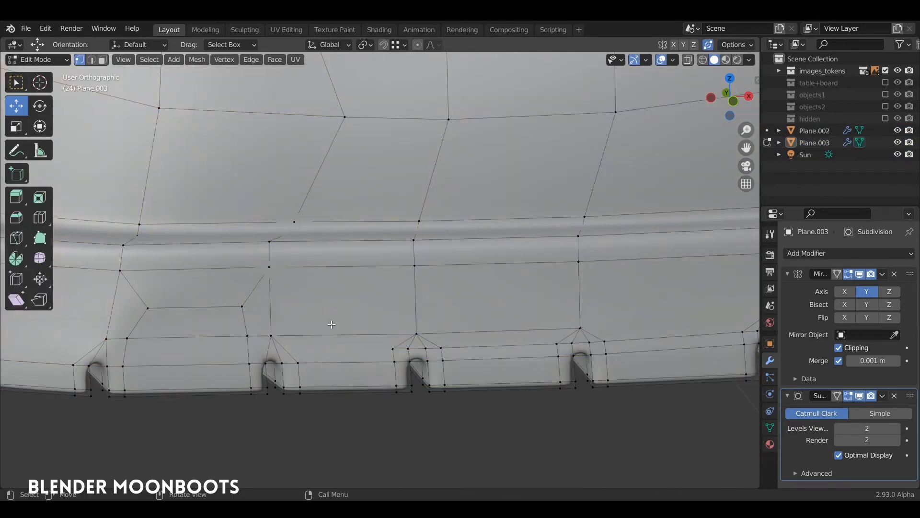
Step: Knife-cut a trapezoid panel outline above the second tread block, joining its top corners to the edge loop vertices above the grooves
key(k)
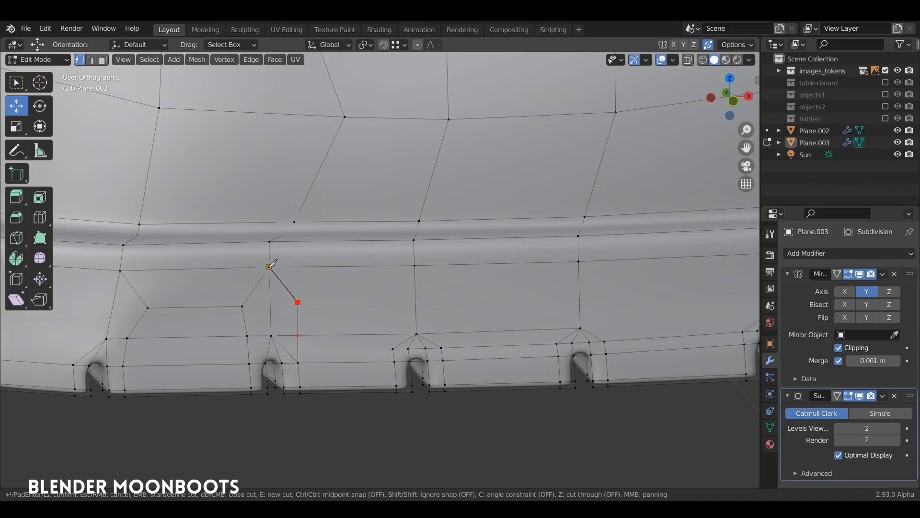
click(269, 267)
key(Return)
key(k)
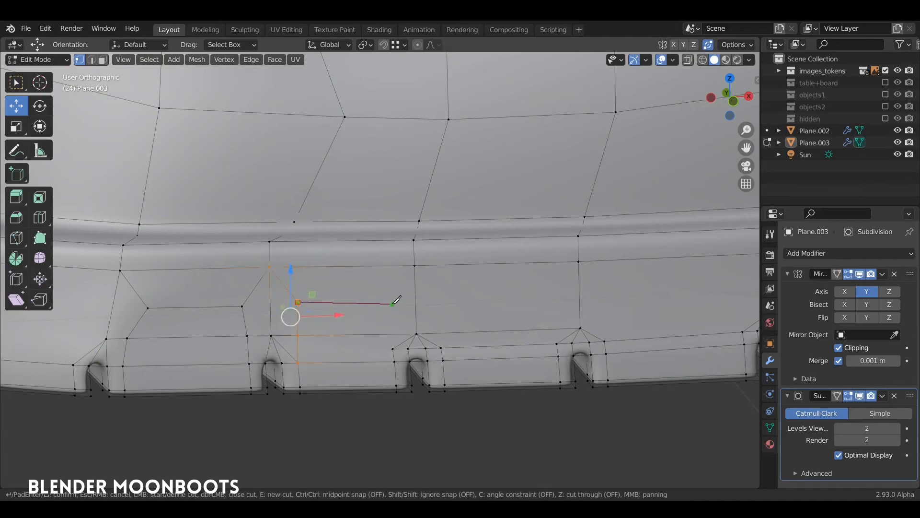
click(393, 349)
key(Return)
key(k)
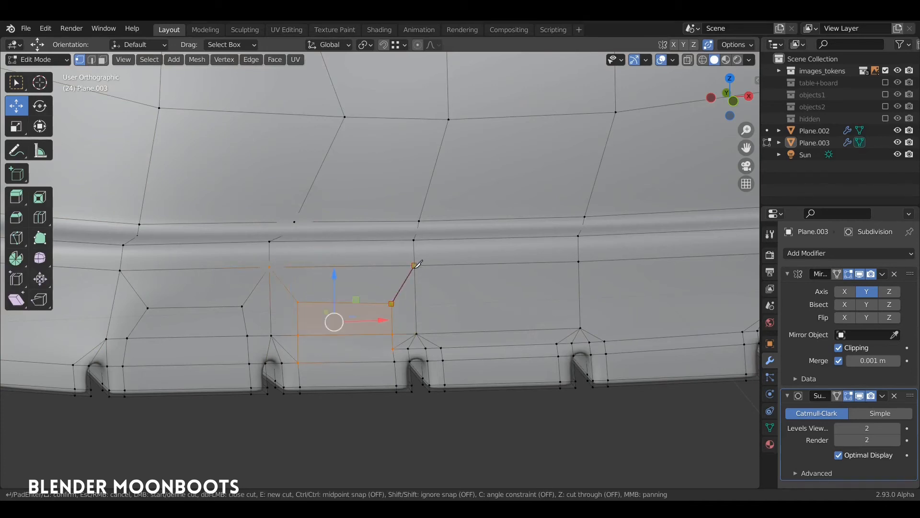
key(Return)
key(alt+a)
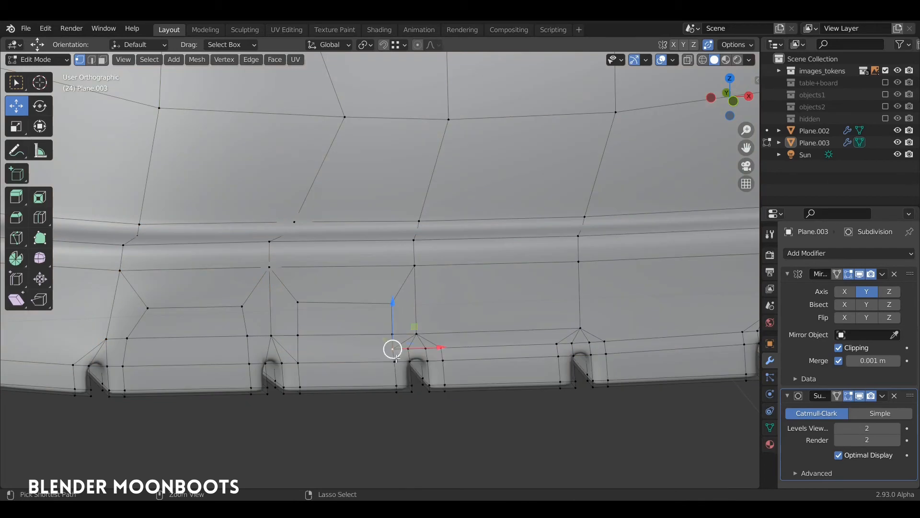
Step: Dissolve the redundant horizontal edges above the third tread block and the leftover stub beside its groove, and preview the result
scroll(446, 347, up, 2)
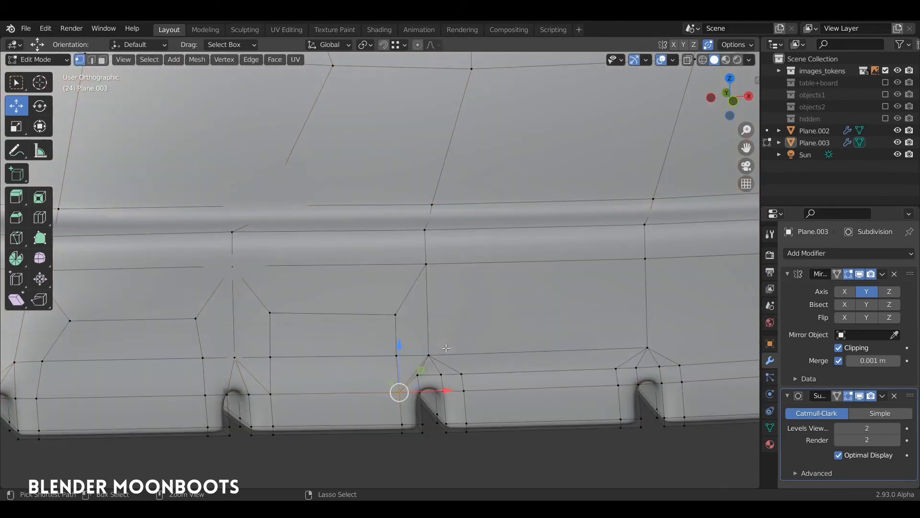
key(2)
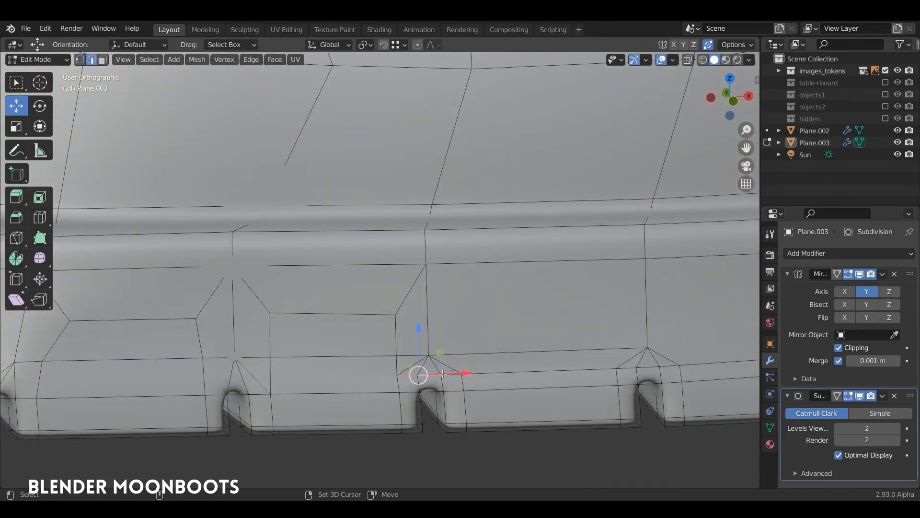
key(ctrl+x)
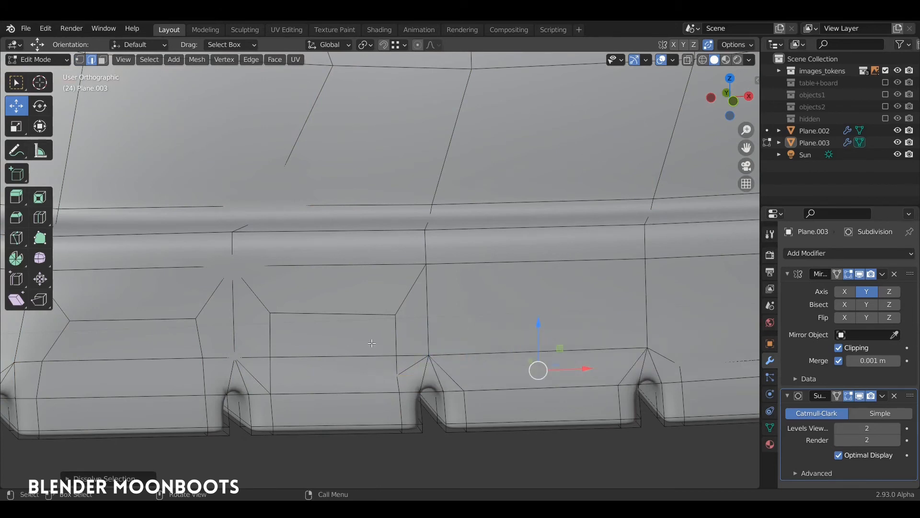
key(1)
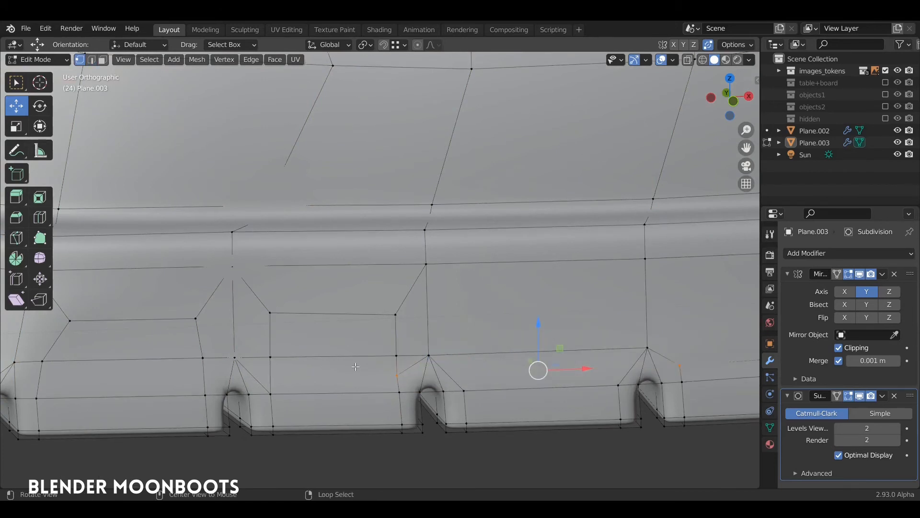
middle_drag(356, 366, 469, 335)
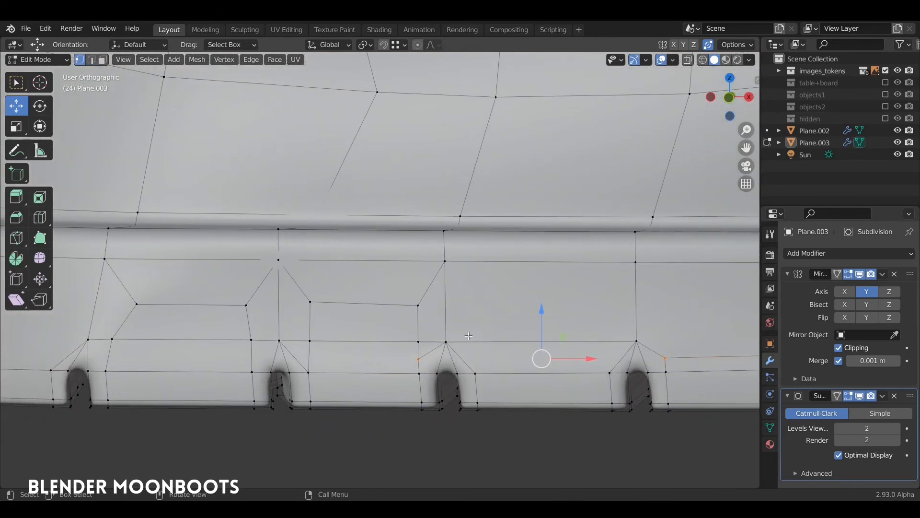
key(Tab)
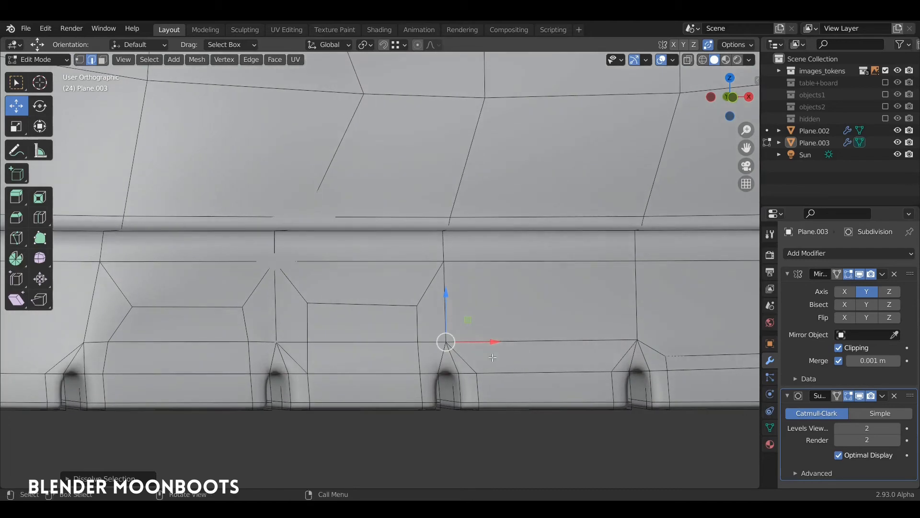
key(shift+alt+z)
key(Tab)
key(shift+alt+z)
Step: Select the horizontal edges above the three neighbouring tread blocks and examine how the panels shade in object mode
middle_drag(483, 363, 516, 360)
scroll(516, 360, down, 1)
key(Tab)
middle_drag(600, 370, 382, 333)
key(Tab)
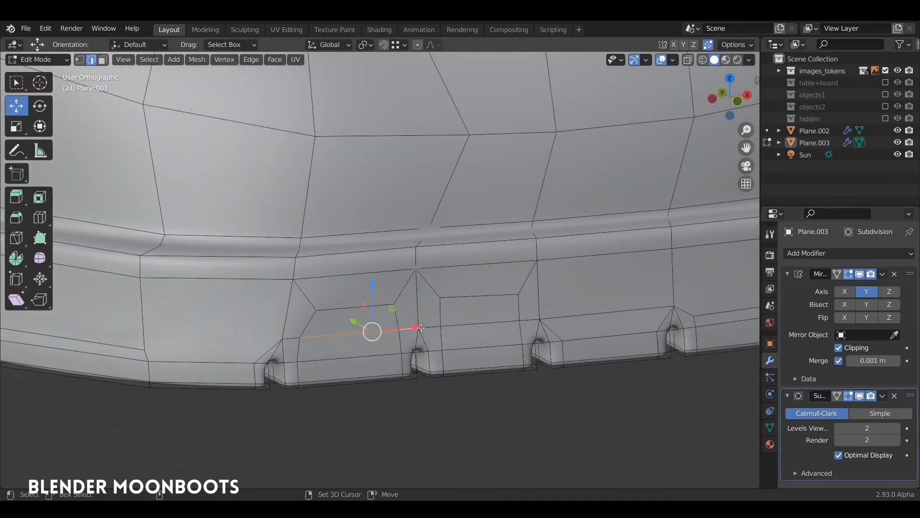
shift+click(534, 318)
shift+click(549, 318)
key(ctrl+x)
key(Tab)
middle_drag(535, 343, 428, 353)
key(Tab)
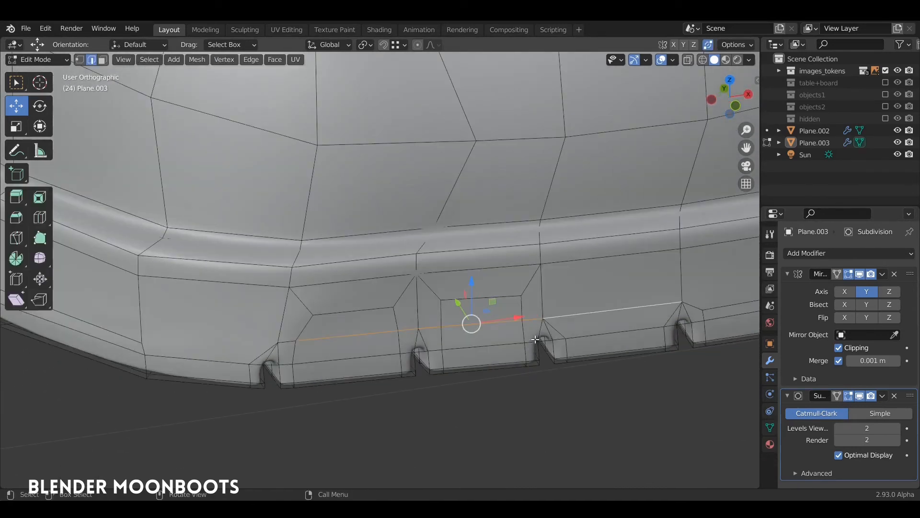
key(Tab)
scroll(511, 334, down, 1)
scroll(406, 306, up, 2)
key(Tab)
Step: Knife-cut the same panel outline above the third tread block and connect its open corner down to the block's lower vertex
key(k)
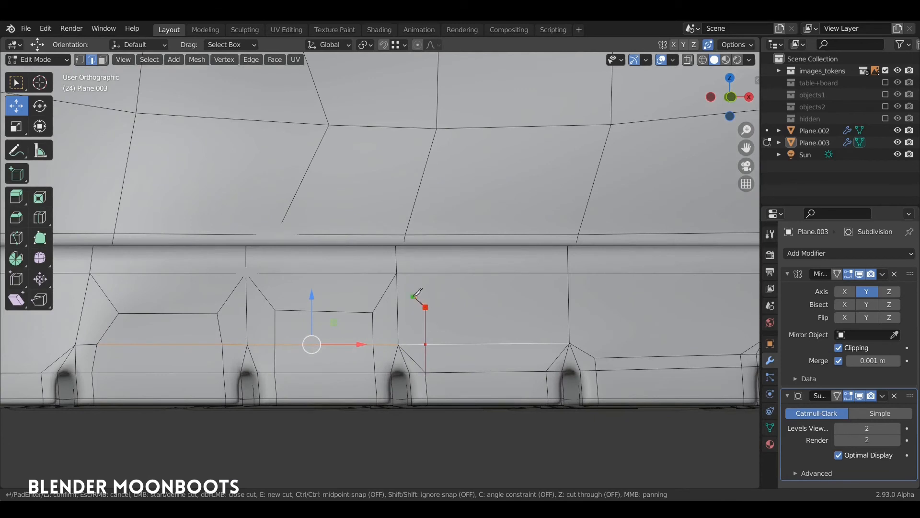
click(397, 273)
key(Return)
key(k)
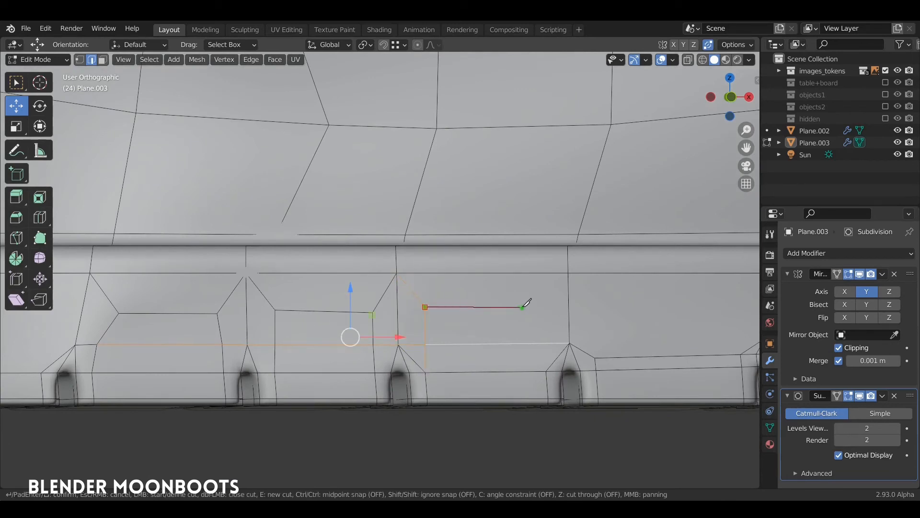
click(568, 273)
key(Return)
key(1)
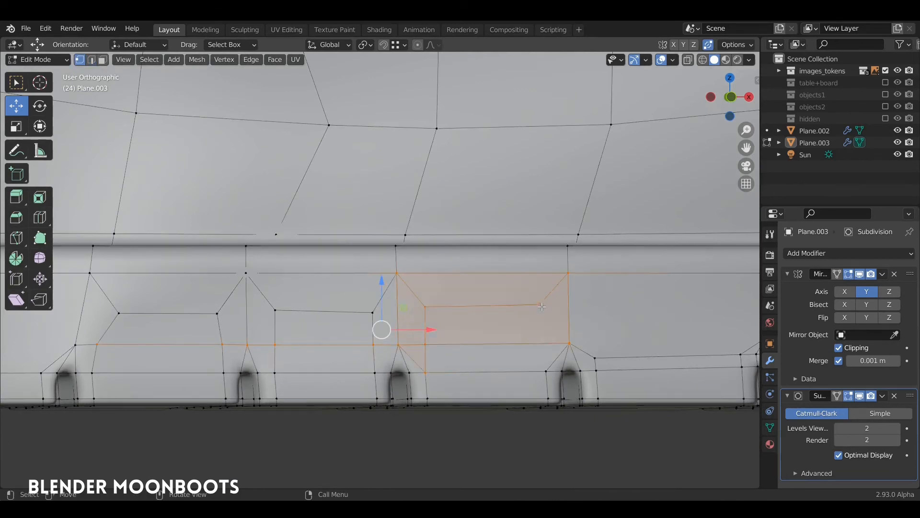
key(j)
key(a)
key(a)
Step: Select the horizontal edges above the second and third tread blocks, move them along Y, and check the shading in object mode
middle_drag(417, 346, 433, 334)
key(2)
middle_drag(566, 334, 603, 350)
key(Tab)
alt+drag(602, 346, 559, 339)
key(Tab)
alt+drag(494, 336, 449, 330)
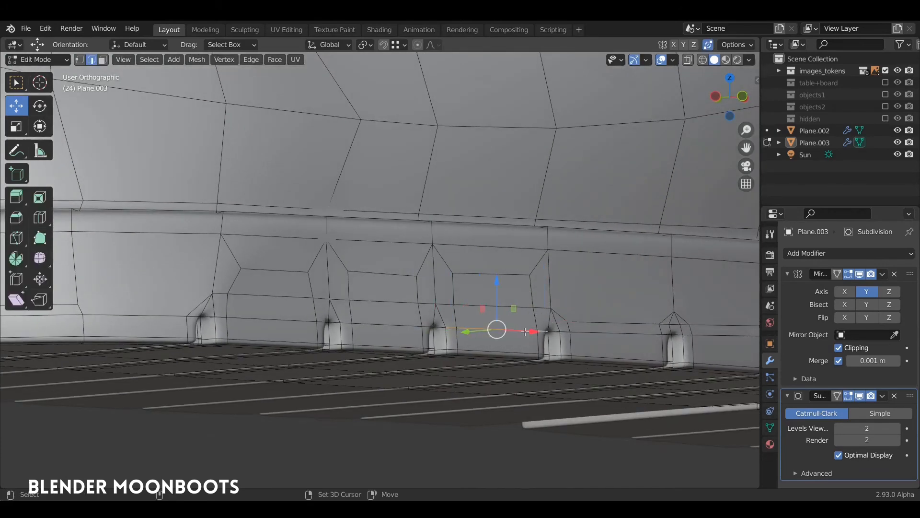
middle_drag(526, 331, 333, 360)
alt+drag(424, 350, 416, 367)
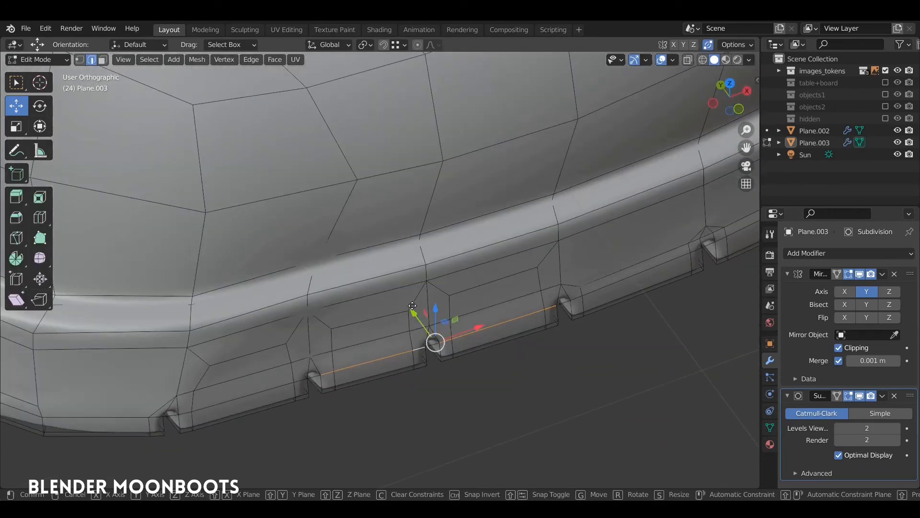
drag(417, 318, 344, 287)
key(Tab)
middle_drag(344, 283, 421, 310)
key(Tab)
Step: Move the third panel's lower horizontal edge along the Y axis to smooth the side wall
click(459, 303)
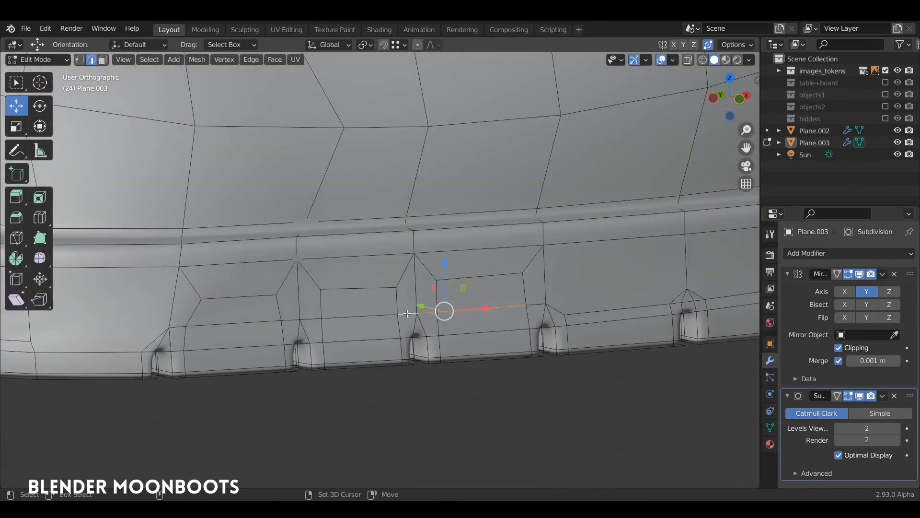
middle_drag(361, 317, 411, 235)
key(g)
key(y)
click(398, 291)
key(alt+a)
Step: Nudge the vertex above the groove between the second and third tread blocks along Y and Z, and preview the shading
click(419, 310)
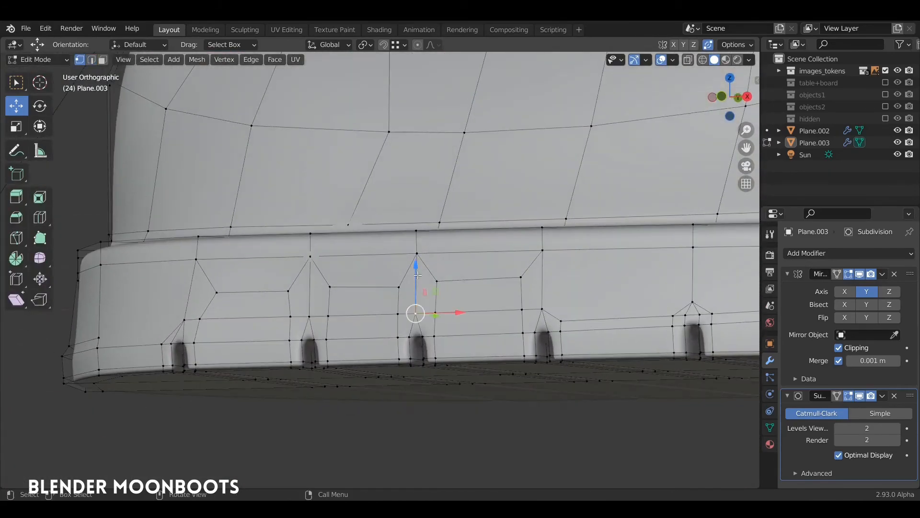
key(Tab)
middle_drag(447, 256, 479, 277)
key(Tab)
drag(380, 290, 373, 292)
drag(418, 254, 418, 270)
click(401, 316)
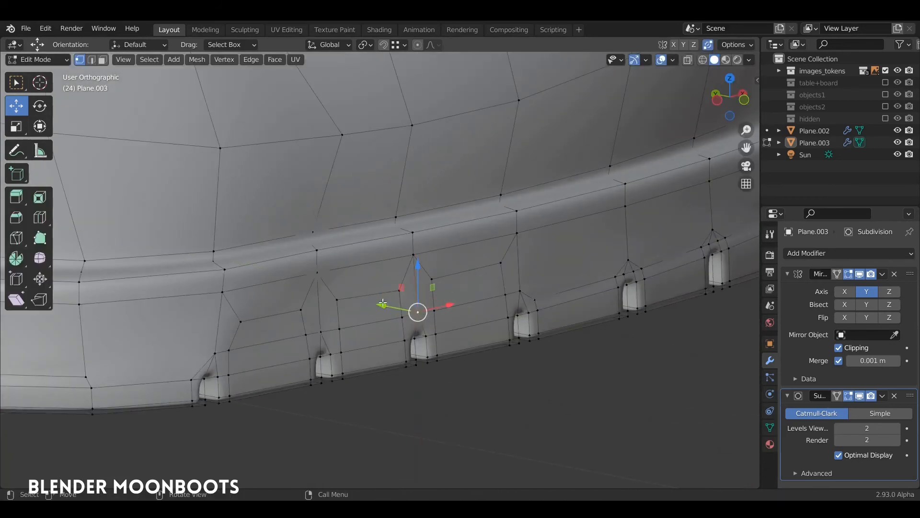
drag(383, 303, 390, 308)
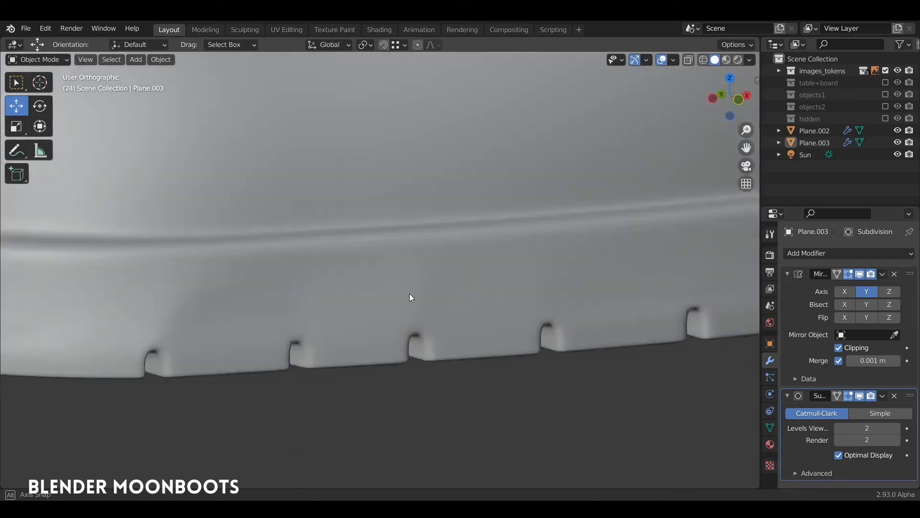
middle_drag(411, 300, 434, 301)
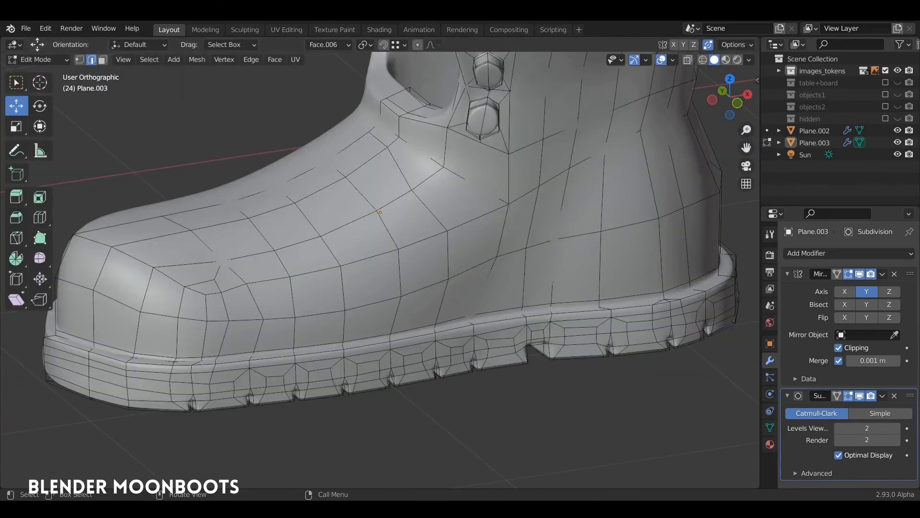
Step: Examine the whole boot's mesh and subdivided shading from several angles against the reference token images
middle_drag(595, 342, 731, 312)
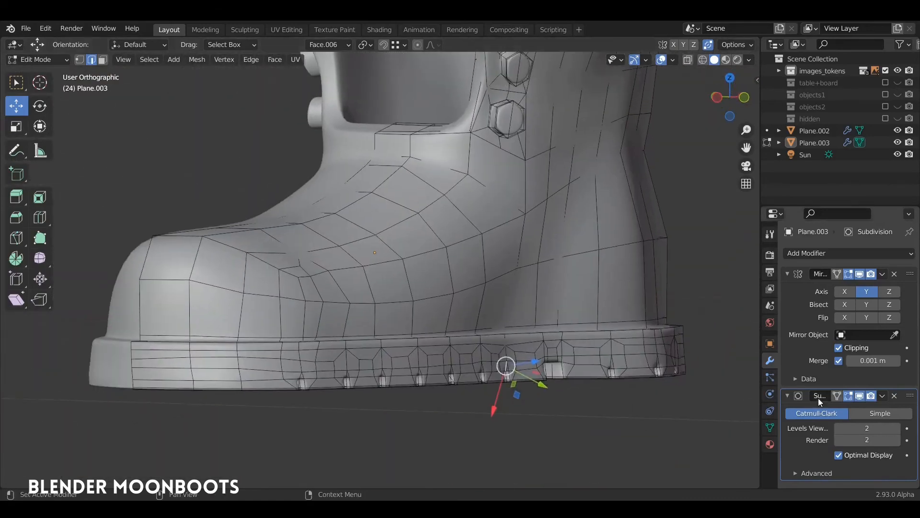
key(Tab)
middle_drag(540, 361, 580, 357)
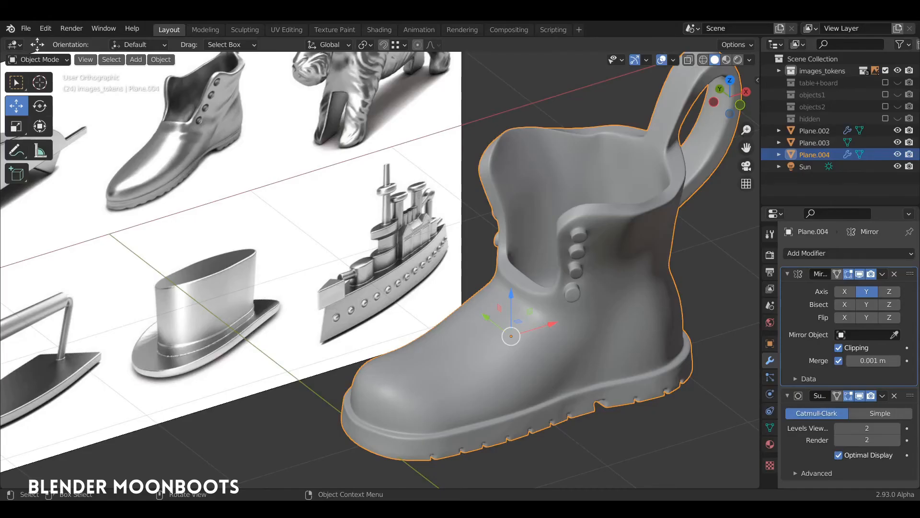
click(388, 333)
mouse_move(511, 337)
middle_down()
mouse_move(526, 358)
mouse_move(512, 331)
mouse_move(479, 319)
mouse_move(530, 386)
mouse_move(623, 310)
mouse_move(608, 300)
mouse_move(537, 315)
mouse_move(516, 350)
mouse_move(525, 360)
mouse_move(524, 339)
mouse_move(513, 331)
mouse_move(532, 332)
mouse_move(516, 352)
mouse_move(516, 399)
mouse_move(516, 342)
middle_up()
middle_drag(493, 375, 482, 300)
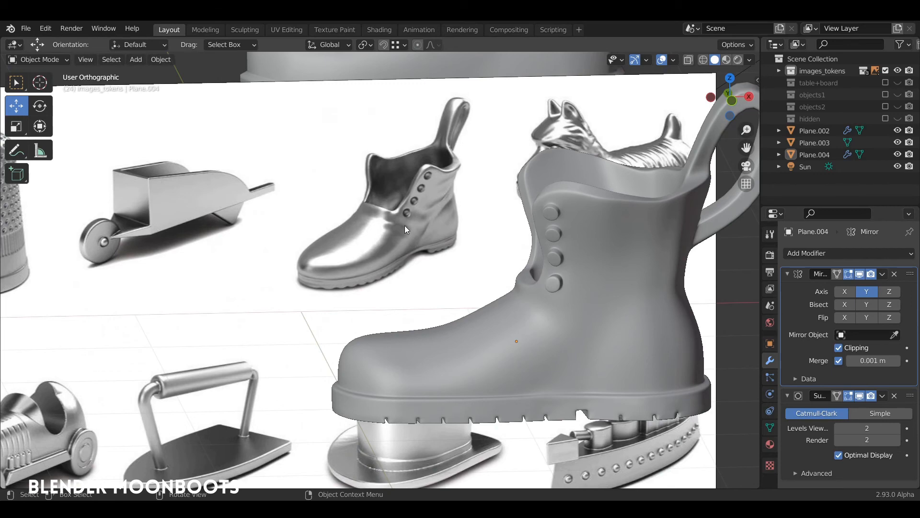
middle_drag(444, 253, 505, 309)
key(Tab)
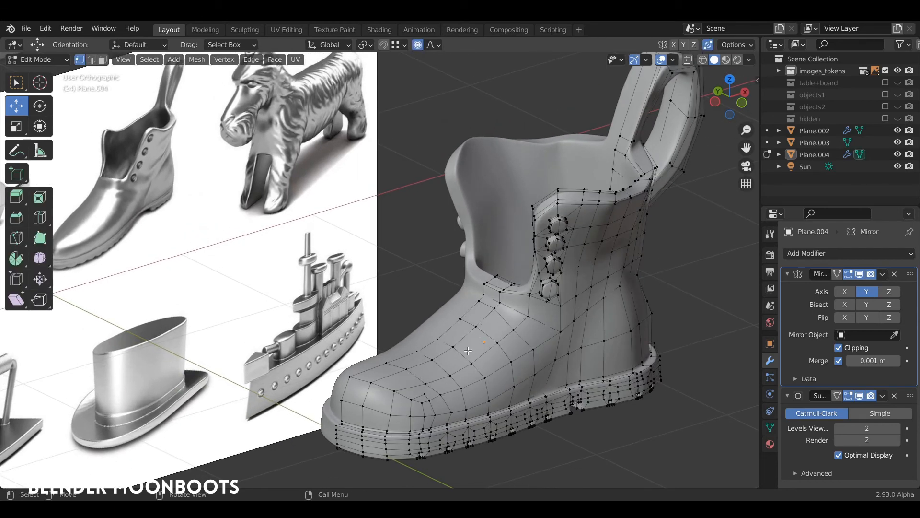
key(Tab)
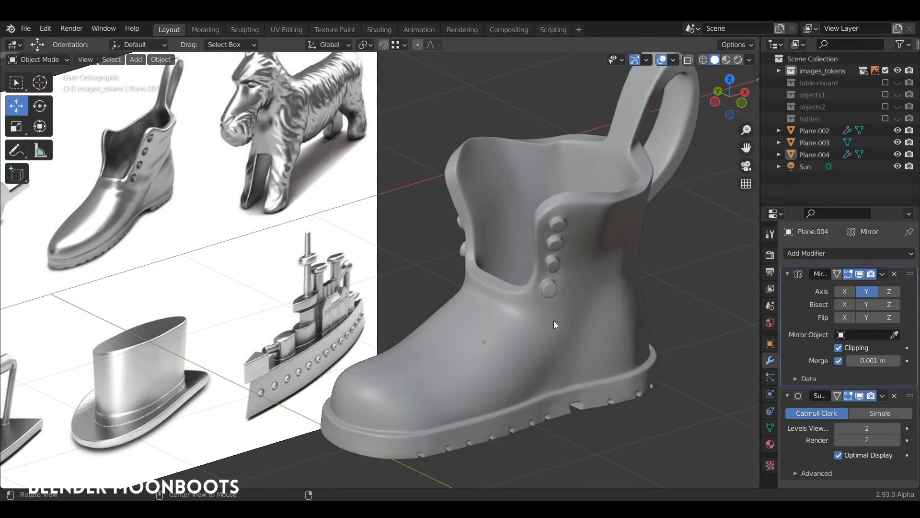
middle_drag(553, 321, 632, 390)
Step: Duplicate the boot and place the copy 4.9342 m away along Y, behind the reference images
click(518, 355)
scroll(505, 373, down, 2)
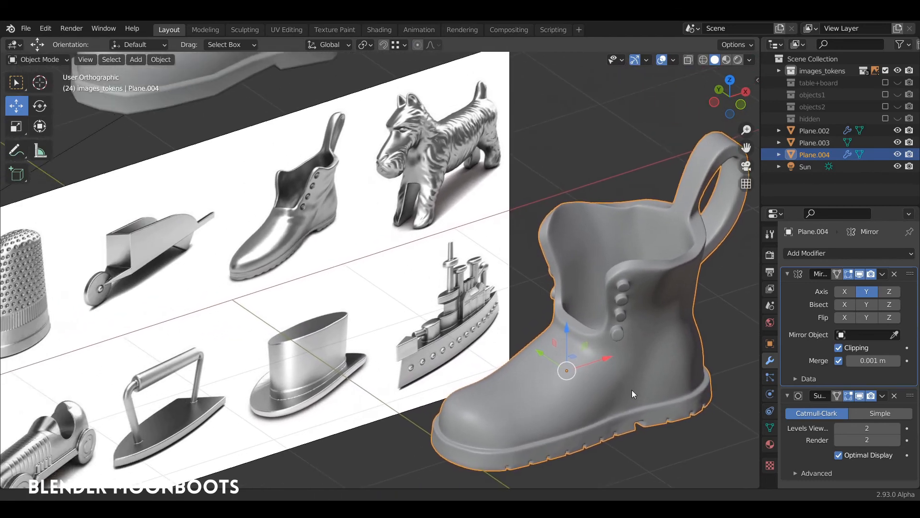
key(shift+d)
key(y)
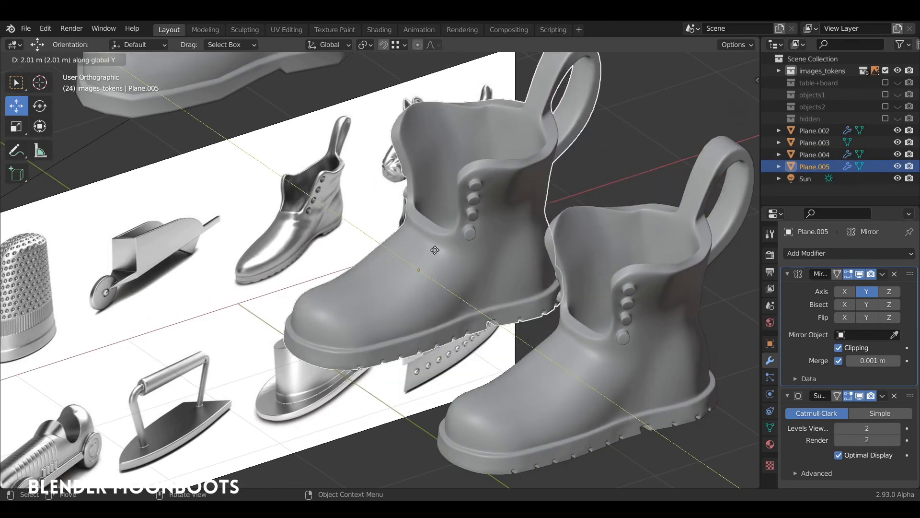
click(214, 105)
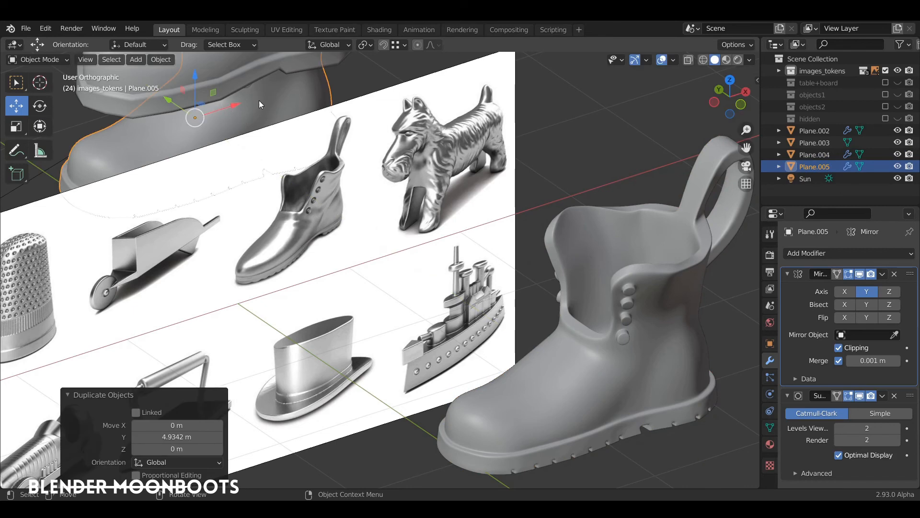
mouse_move(448, 248)
alt+mouse_down()
mouse_move(447, 258)
mouse_move(450, 249)
mouse_move(433, 246)
alt+mouse_up()
shift+middle_drag(434, 246, 418, 239)
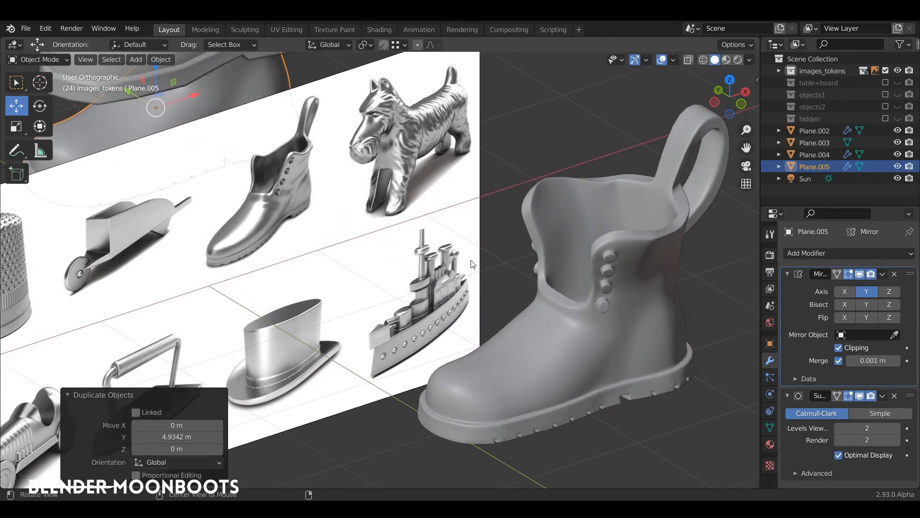
middle_drag(470, 263, 518, 278)
scroll(500, 248, up, 1)
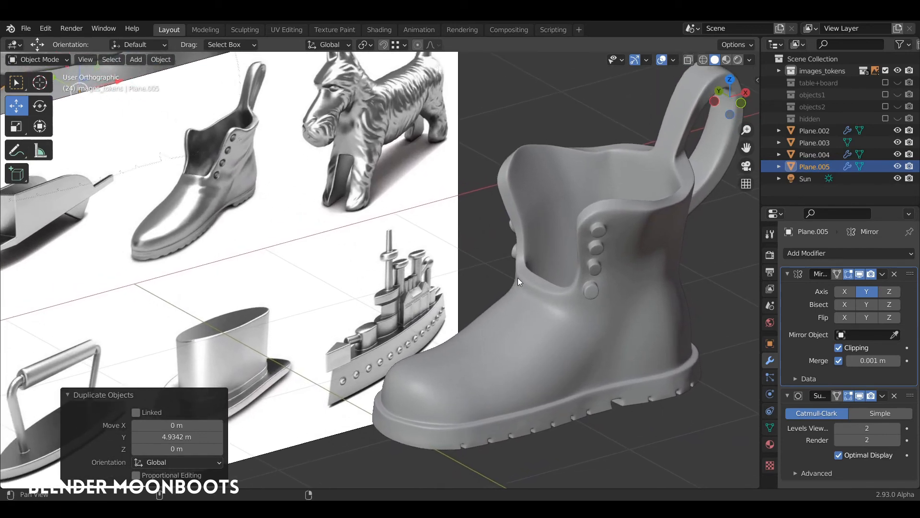
Step: Apply the Mirror and Subdivision modifiers to the original boot, Plane.004
click(562, 307)
middle_drag(562, 306, 583, 326)
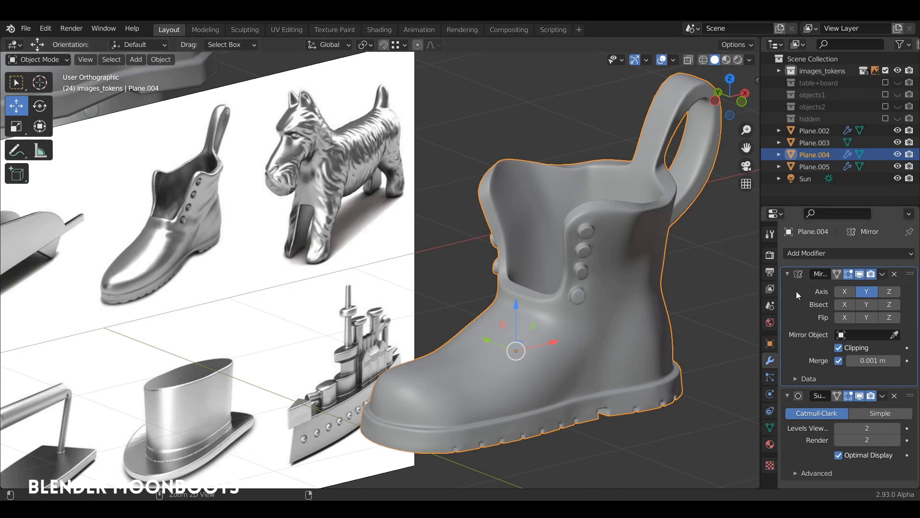
key(ctrl+a)
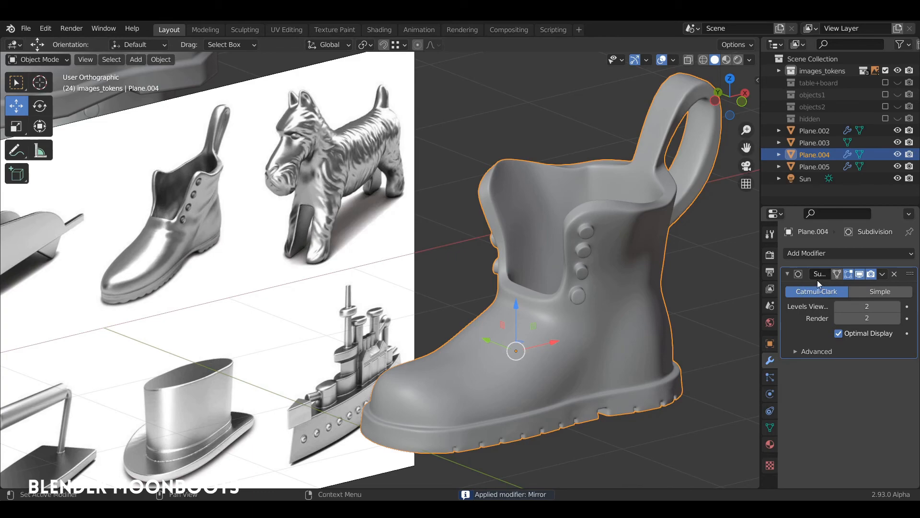
key(ctrl+a)
Step: Examine the boot's dense mesh in Edit Mode and its smooth shading in Object Mode beside the reference tokens
key(Tab)
middle_drag(546, 343, 561, 346)
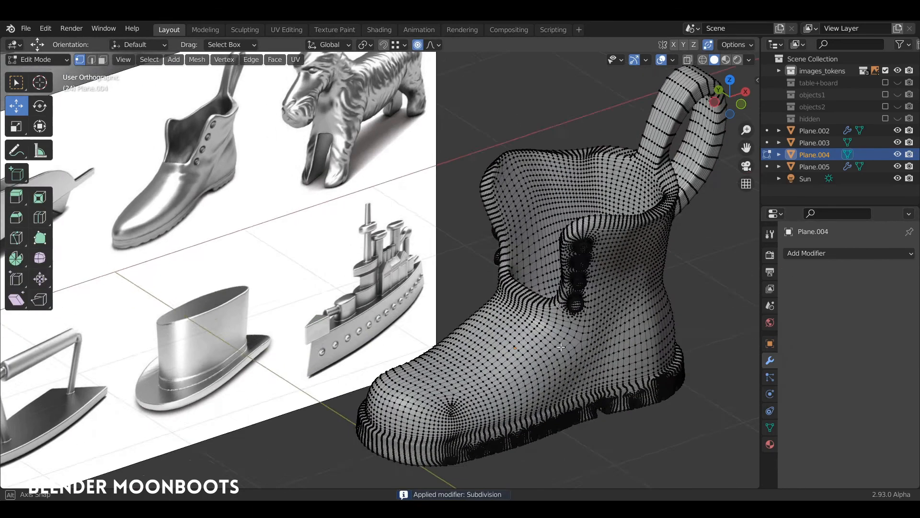
scroll(561, 347, up, 4)
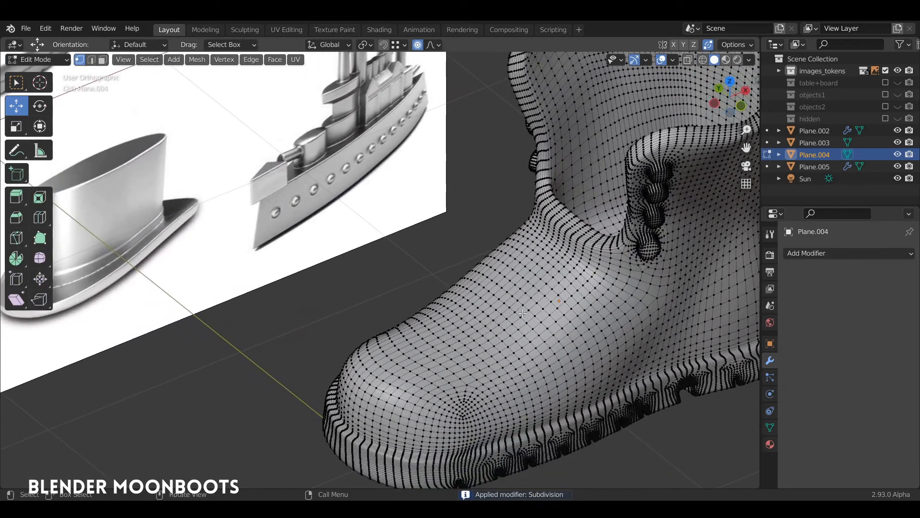
mouse_move(614, 320)
middle_down()
mouse_move(611, 295)
mouse_move(600, 336)
mouse_move(569, 357)
mouse_move(611, 309)
middle_up()
scroll(599, 318, down, 1)
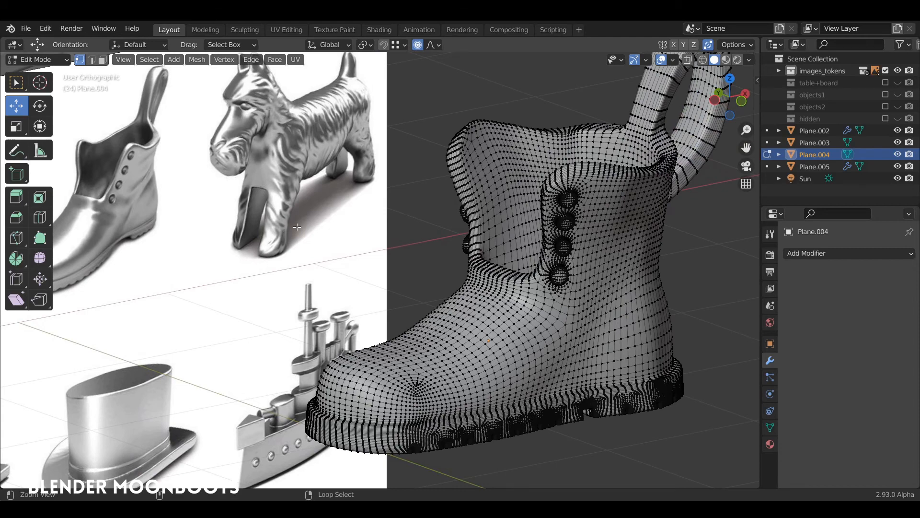
ctrl+middle_drag(354, 247, 449, 313)
key(Tab)
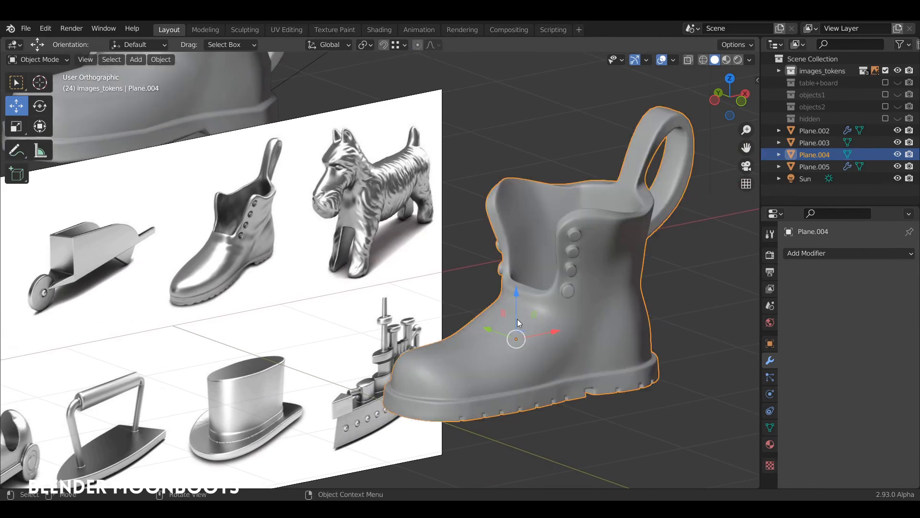
middle_drag(530, 322, 530, 334)
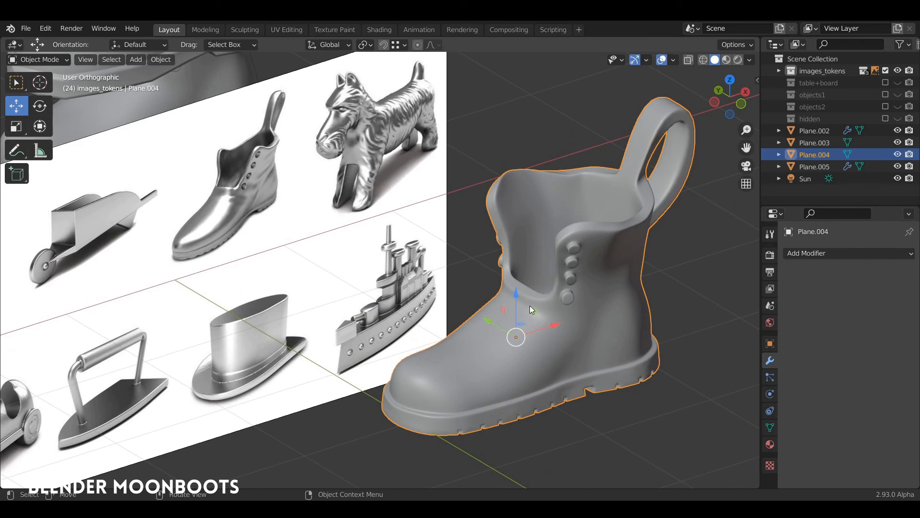
middle_drag(530, 306, 565, 370)
middle_drag(486, 290, 540, 266)
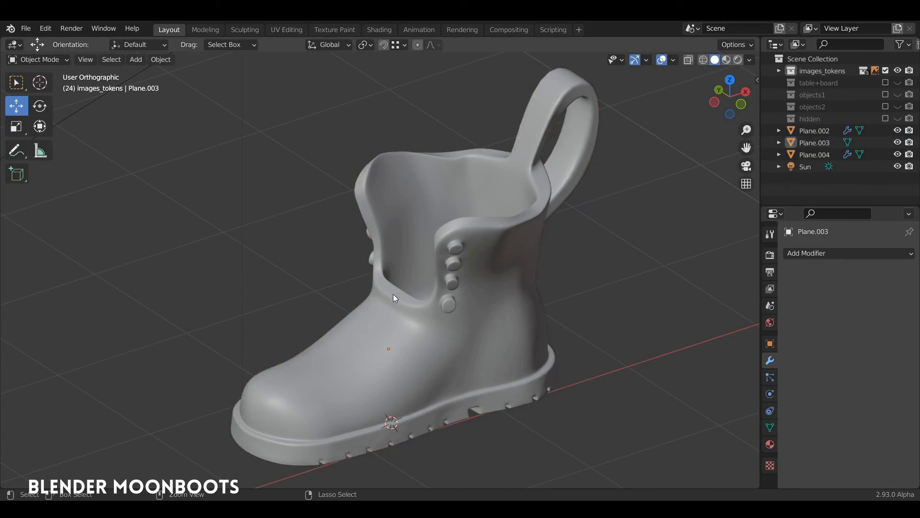
Step: Save the file and switch the modifier-free boot, Plane.003, to Sculpt Mode
key(ctrl+s)
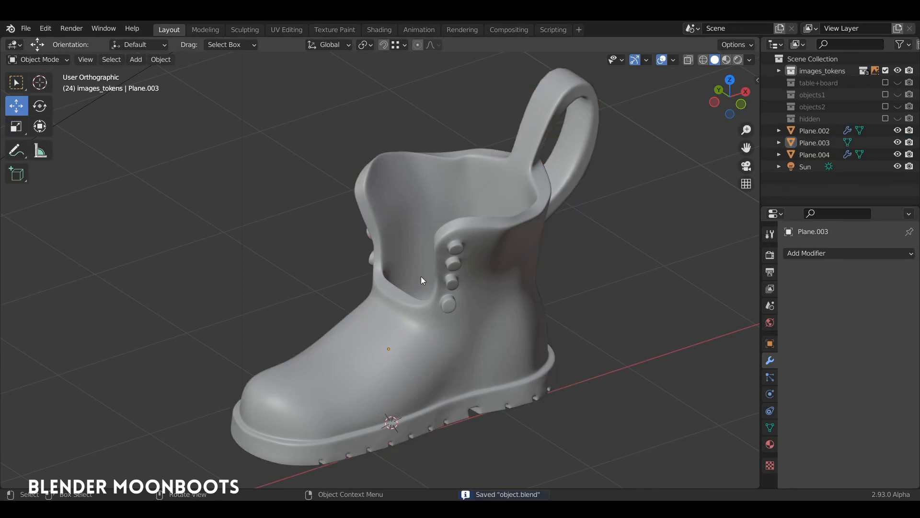
middle_drag(421, 276, 498, 316)
key(ctrl+Tab)
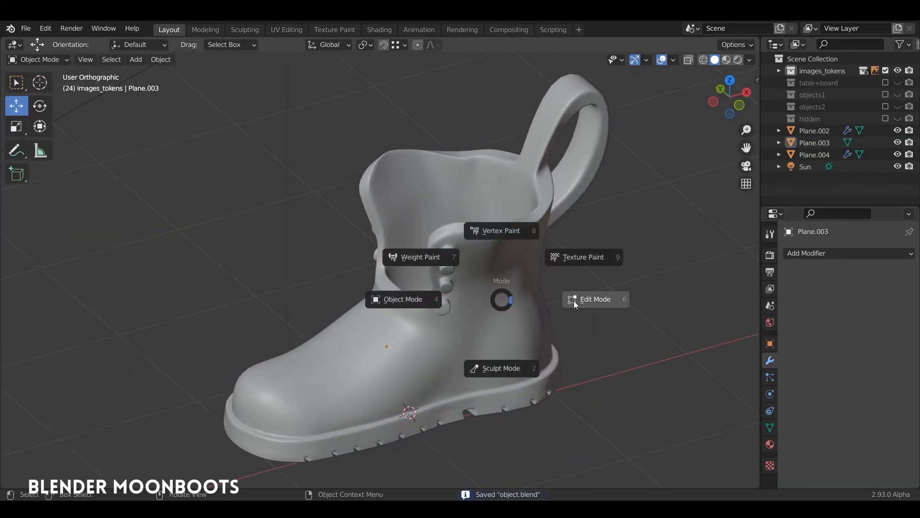
click(502, 369)
mouse_move(503, 369)
middle_down()
mouse_move(473, 333)
mouse_move(460, 340)
middle_up()
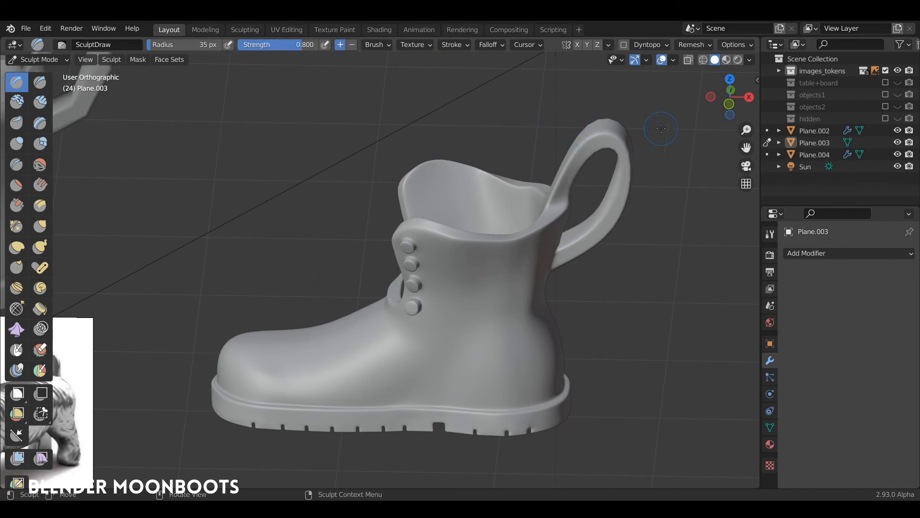
Step: Examine the Draw brush's tool settings
key(n)
click(754, 108)
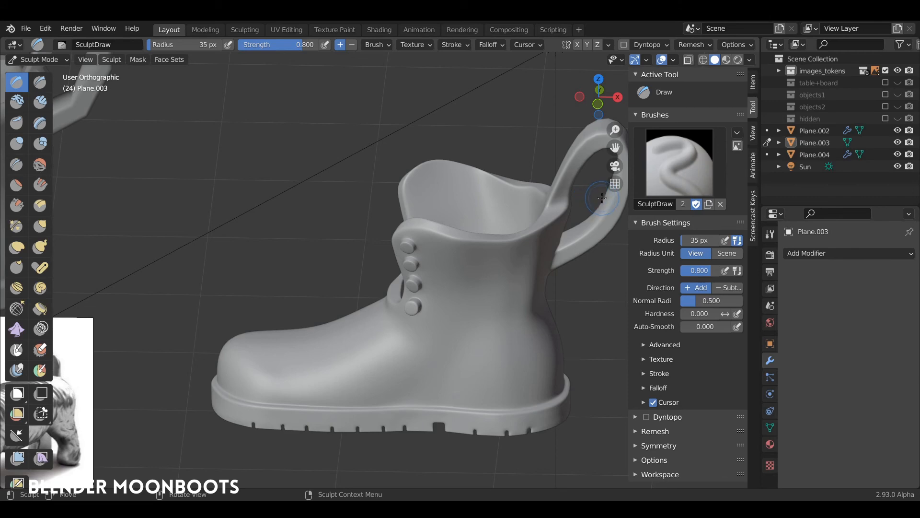
key(n)
Step: Try raising a horizontal fold across the side of the heel with the Draw brush at strength 0.800
middle_drag(521, 340, 484, 341)
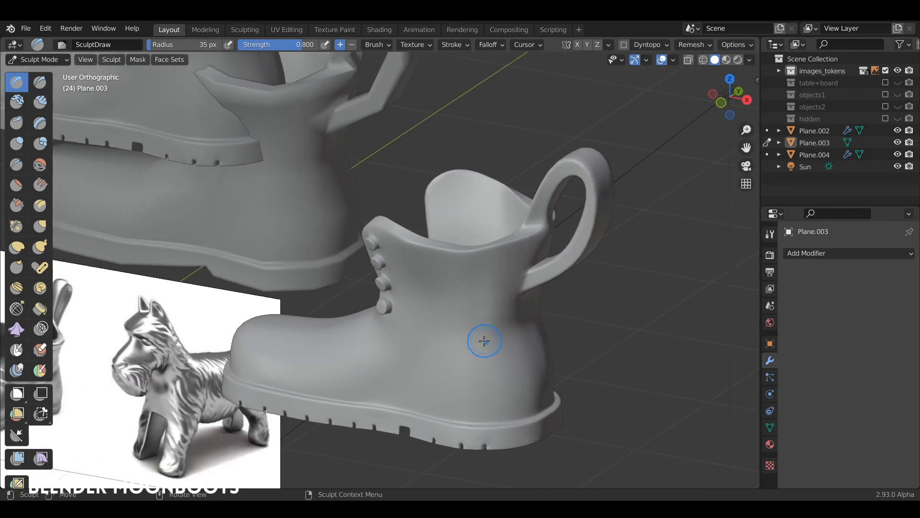
drag(485, 341, 552, 334)
key(ctrl+z)
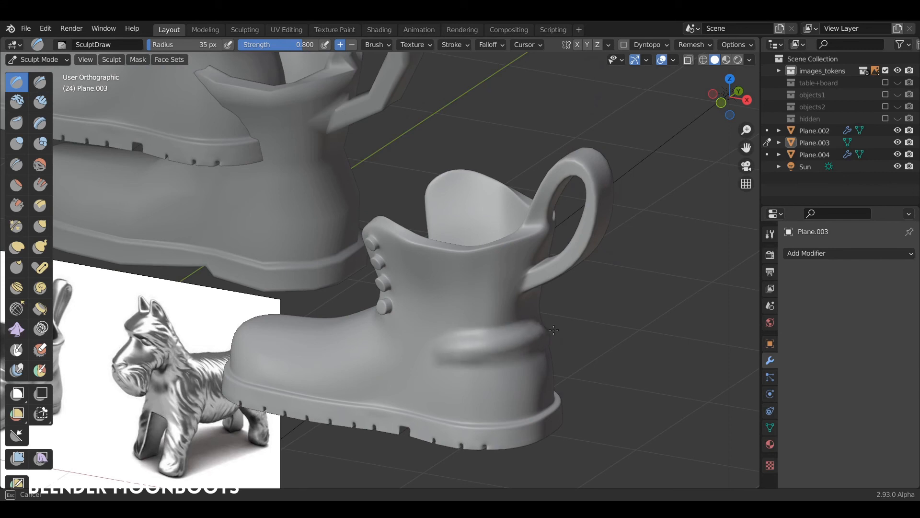
key(ctrl+z)
mouse_move(475, 344)
mouse_down()
mouse_move(453, 350)
mouse_move(559, 331)
mouse_up()
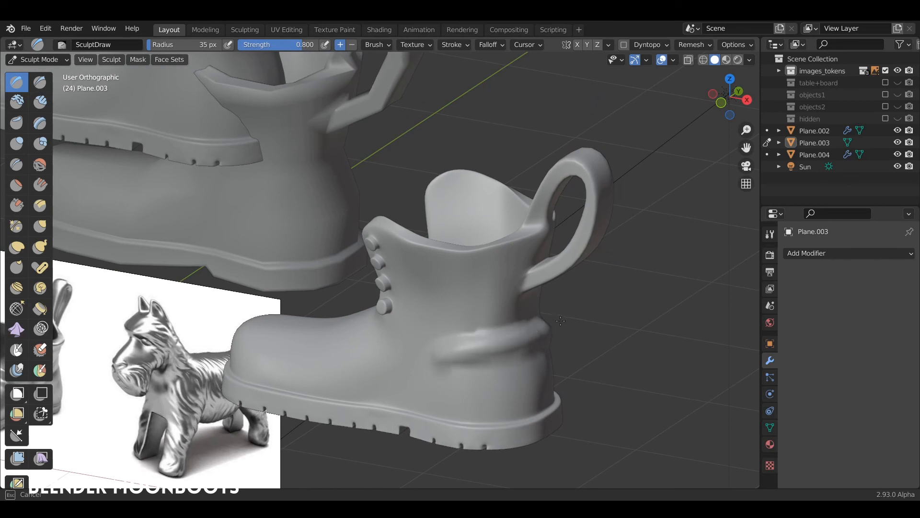
key(ctrl+z)
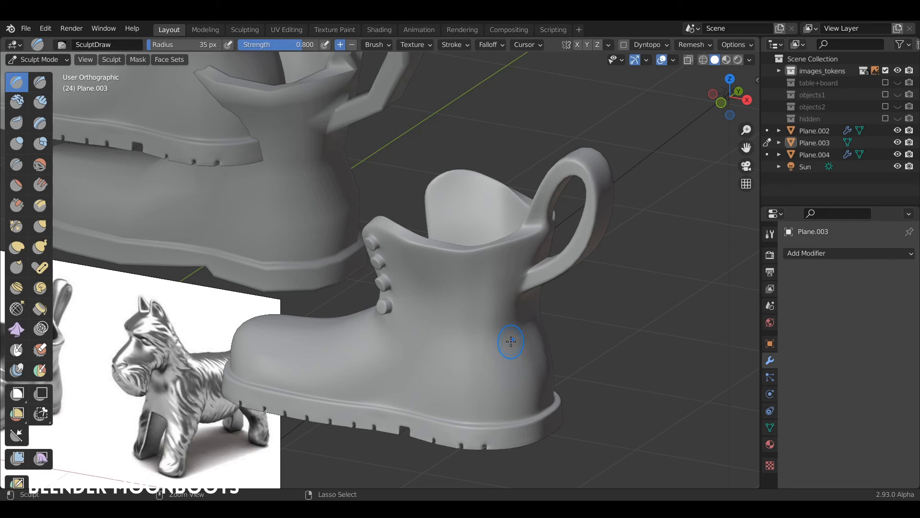
mouse_move(531, 339)
mouse_down()
mouse_move(462, 364)
mouse_move(492, 349)
mouse_up()
key(ctrl+z)
Step: Sculpt a soft horizontal fold above the heel using the Draw brush at strength 0.500 and radius 56 px
mouse_move(566, 317)
middle_down()
mouse_move(596, 320)
mouse_move(556, 323)
middle_up()
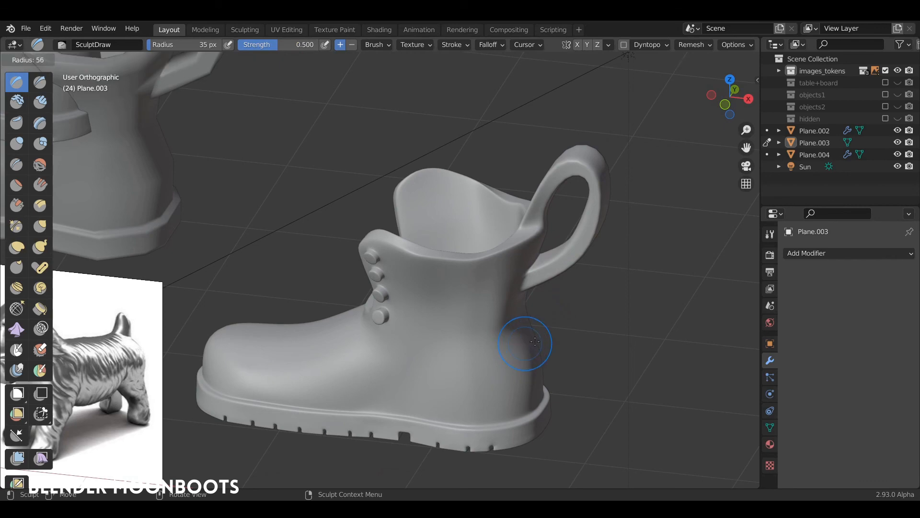
key(f)
drag(464, 332, 531, 328)
mouse_move(557, 319)
middle_down()
mouse_move(519, 318)
mouse_move(572, 313)
middle_up()
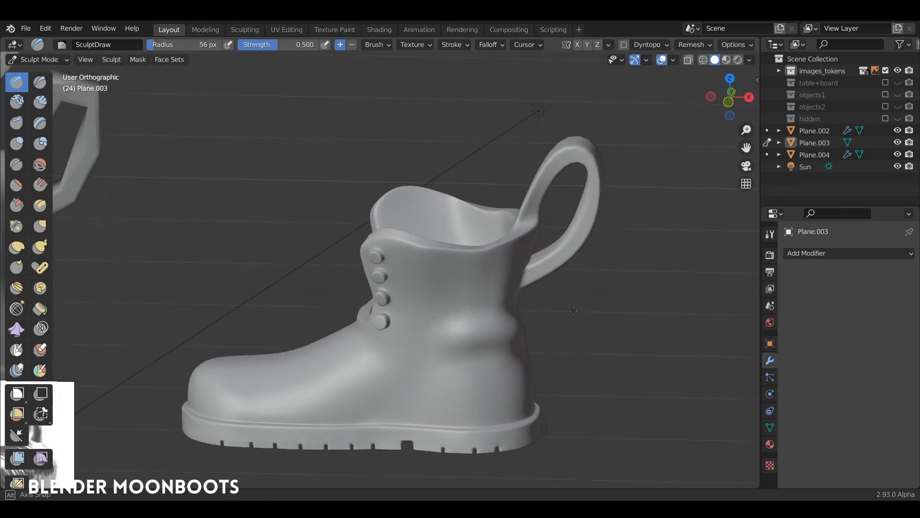
drag(454, 326, 509, 329)
drag(435, 341, 458, 344)
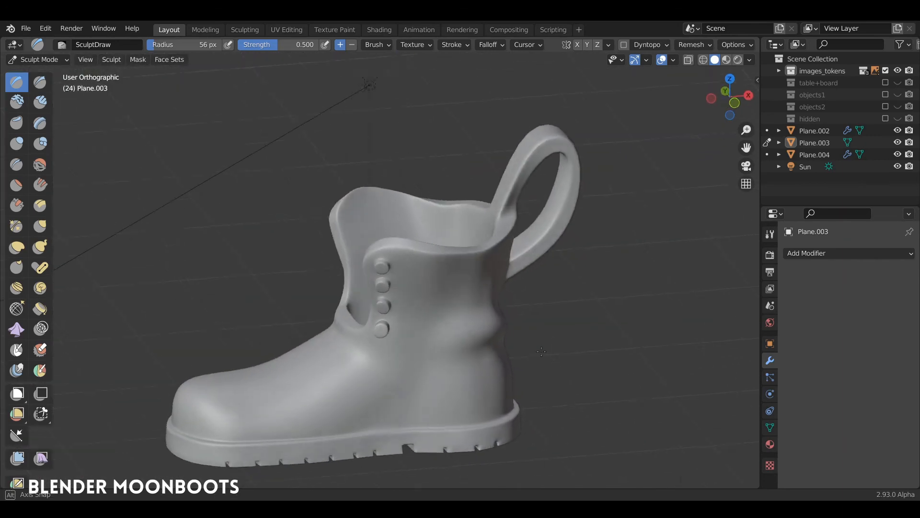
Step: Extend the fold around the back of the boot and raise a second fold beneath it with the Draw brush
mouse_move(551, 345)
middle_down()
mouse_move(571, 344)
mouse_move(494, 345)
middle_up()
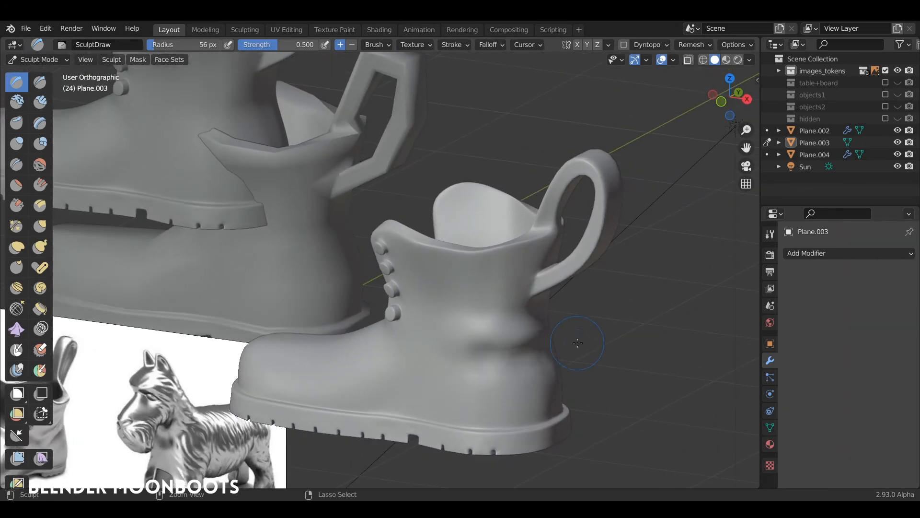
middle_drag(578, 342, 539, 351)
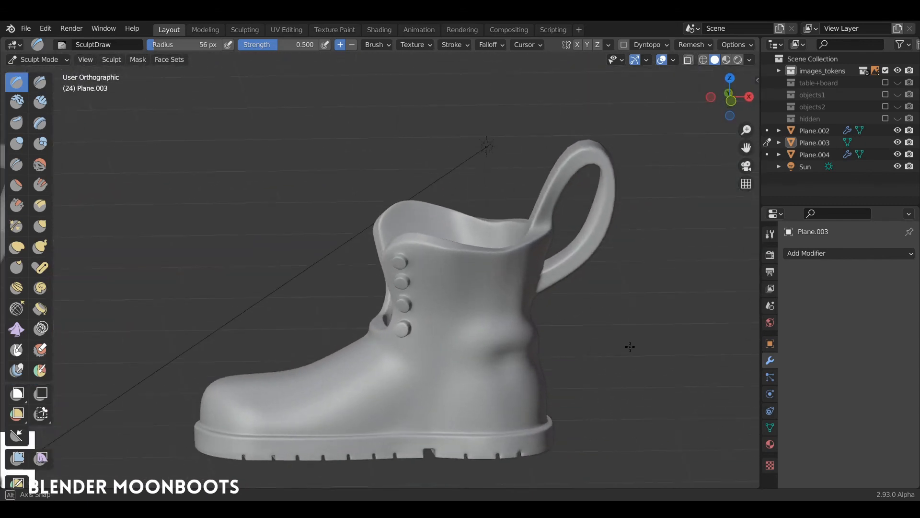
middle_drag(605, 343, 588, 359)
ctrl+middle_drag(585, 359, 563, 339)
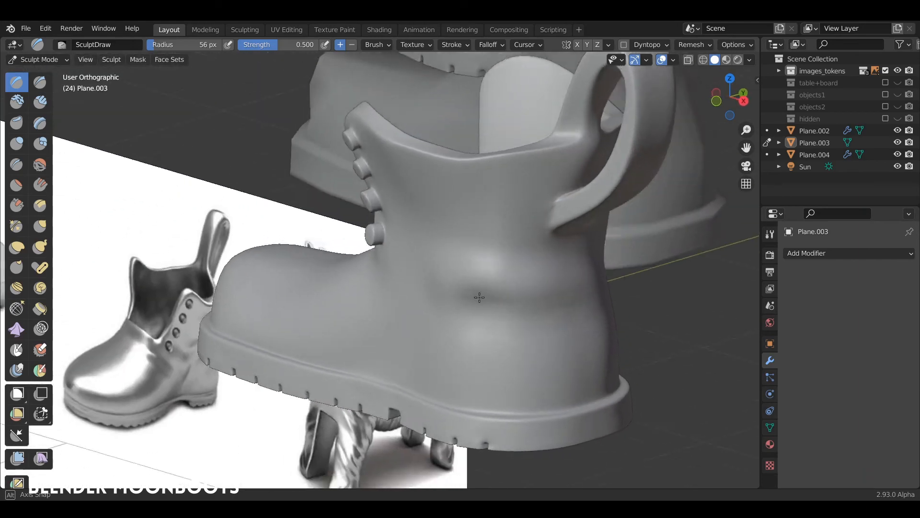
middle_drag(461, 307, 455, 307)
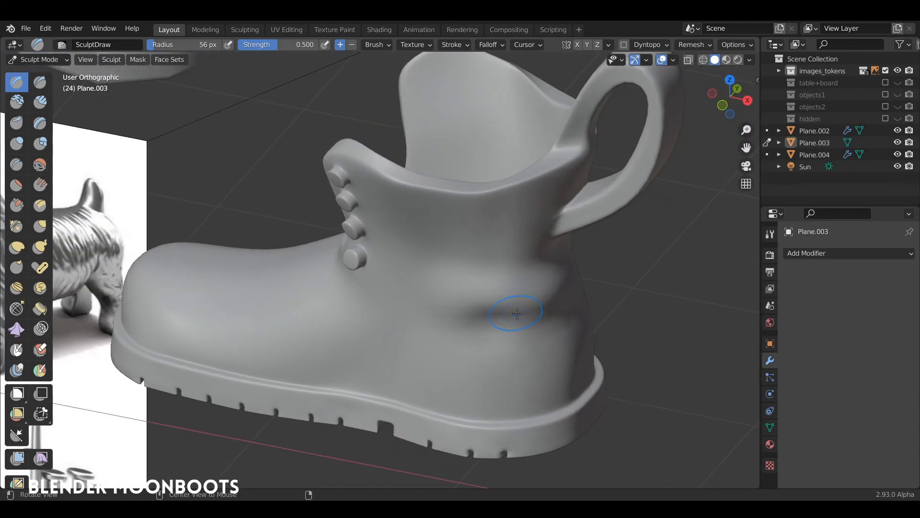
scroll(533, 308, up, 4)
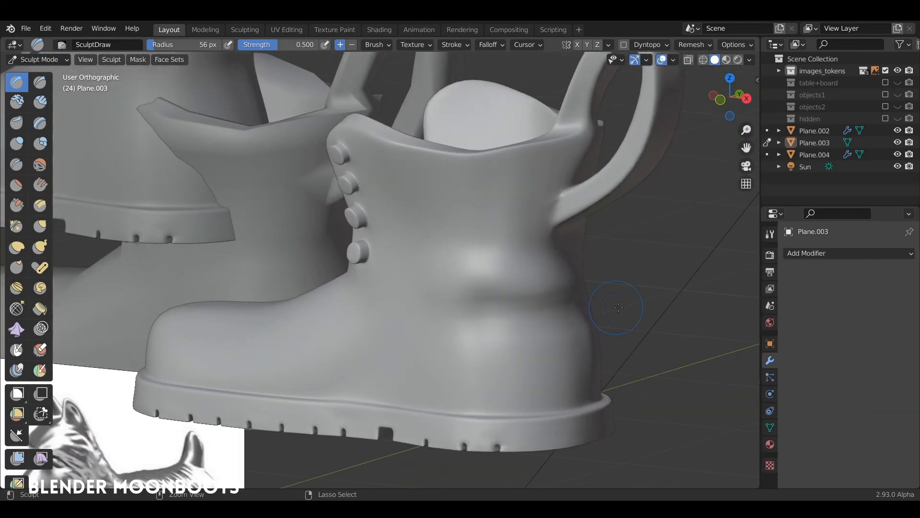
scroll(619, 307, down, 4)
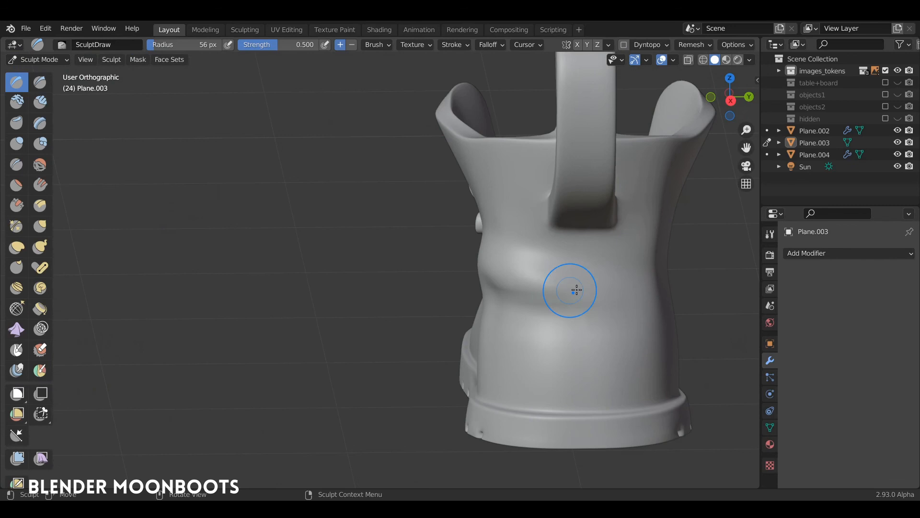
mouse_move(576, 290)
mouse_down()
mouse_move(624, 288)
mouse_move(547, 289)
mouse_up()
mouse_move(627, 289)
mouse_down()
mouse_move(688, 293)
mouse_move(512, 316)
mouse_up()
middle_drag(543, 259, 494, 301)
alt+drag(398, 286, 581, 273)
ctrl+drag(450, 261, 379, 250)
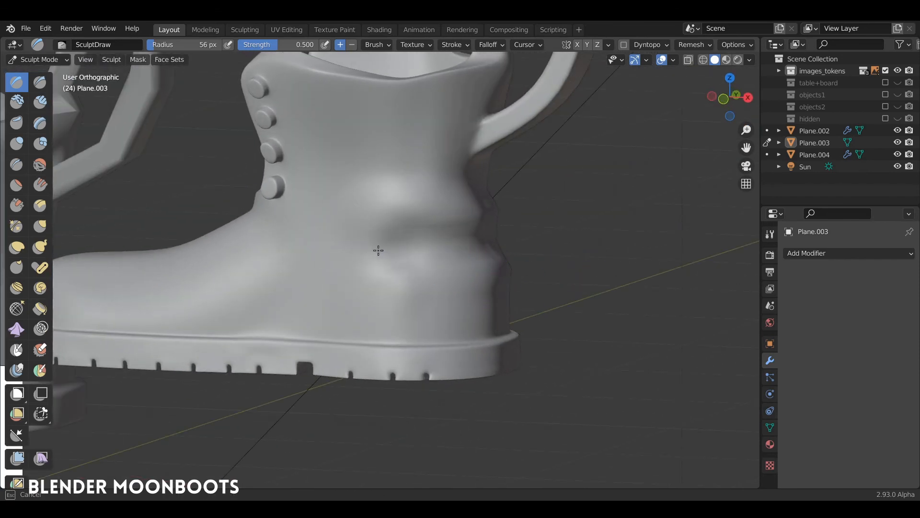
Step: Set the brush radius to 46 px and build up both folds around the back of the heel
mouse_move(503, 249)
alt+mouse_down()
mouse_move(502, 286)
mouse_move(525, 314)
alt+mouse_up()
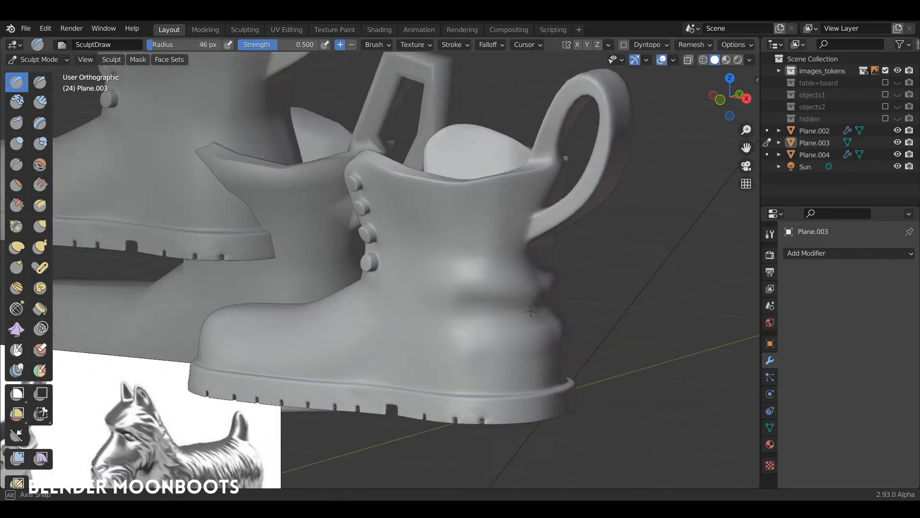
alt+drag(537, 331, 543, 332)
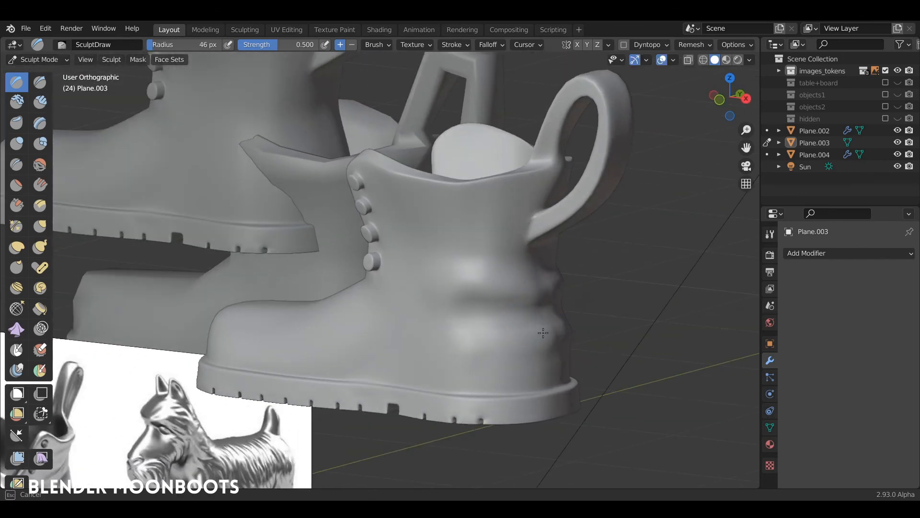
alt+drag(427, 331, 503, 329)
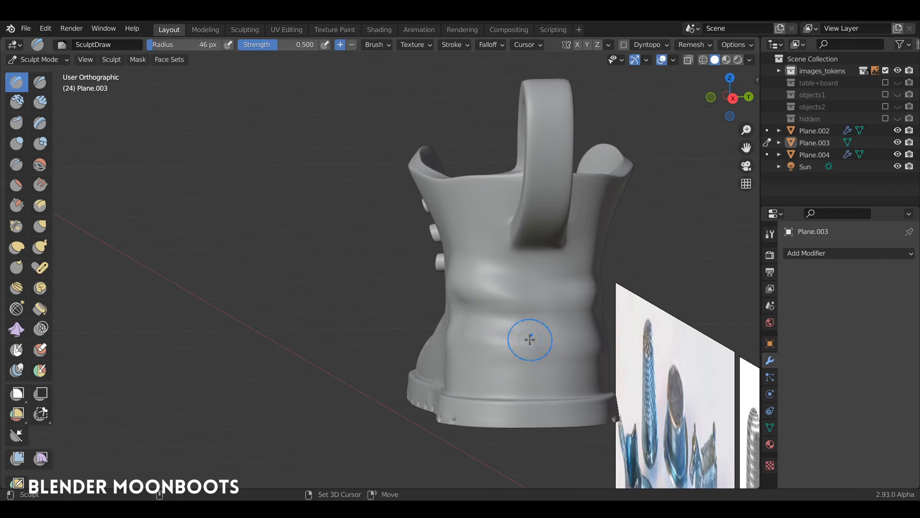
alt+drag(562, 339, 440, 308)
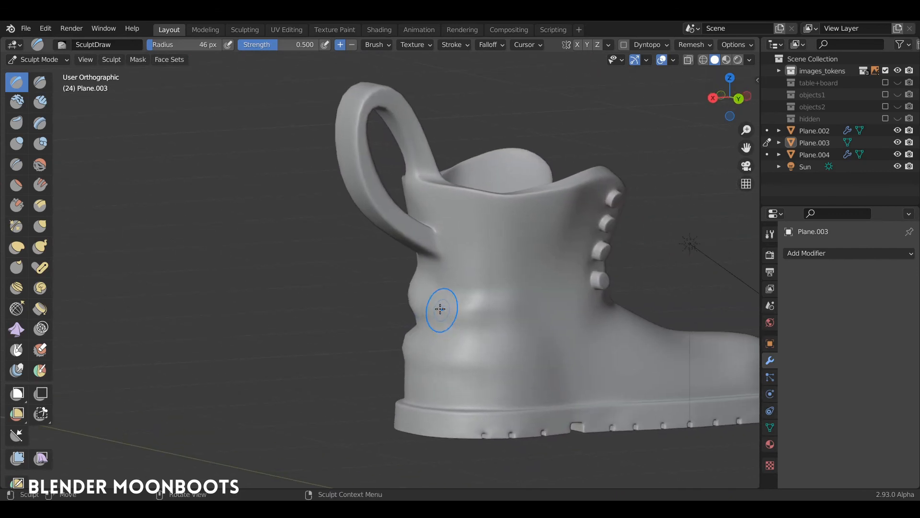
Step: Sculpt shallow creases across the instep below the lace opening and compare the boot with its reference image
alt+drag(563, 318, 538, 344)
scroll(504, 354, down, 2)
alt+shift+drag(342, 331, 552, 239)
ctrl+alt+drag(410, 353, 410, 279)
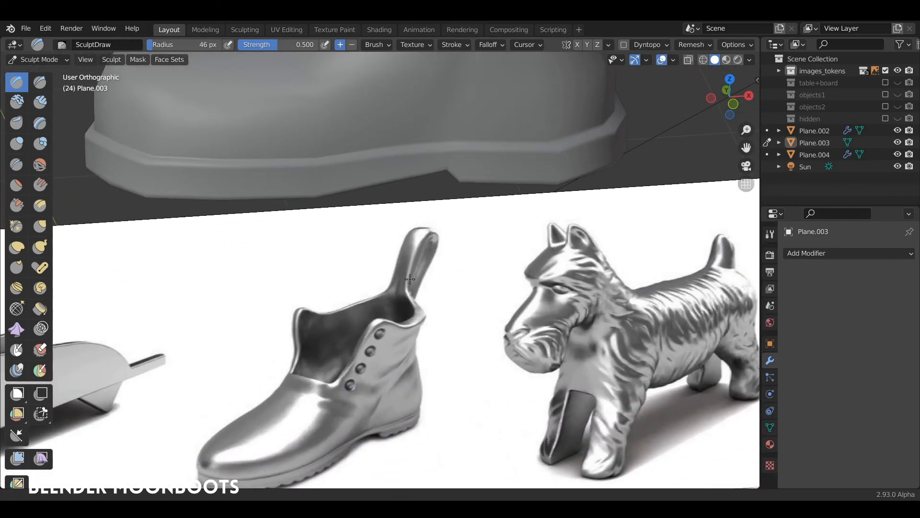
ctrl+middle_drag(410, 279, 409, 298)
shift+middle_drag(410, 298, 2, 306)
shift+middle_drag(658, 306, 250, 366)
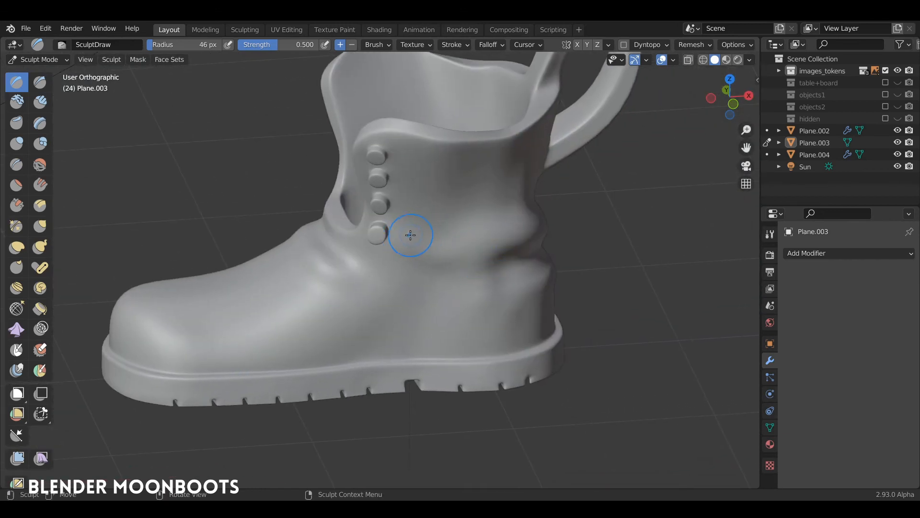
Step: Extend the upper ankle fold forward toward the lowest lace button with the Draw brush
drag(411, 235, 527, 229)
drag(437, 218, 468, 259)
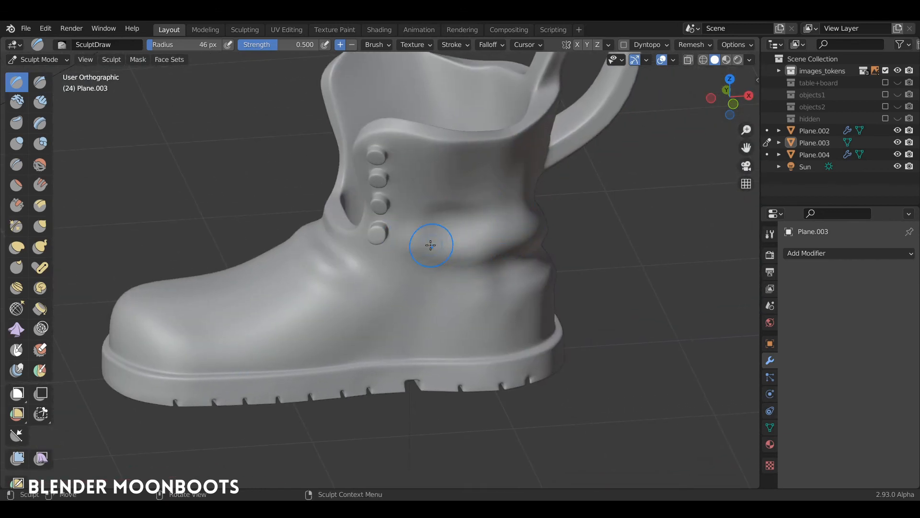
middle_drag(478, 201, 505, 266)
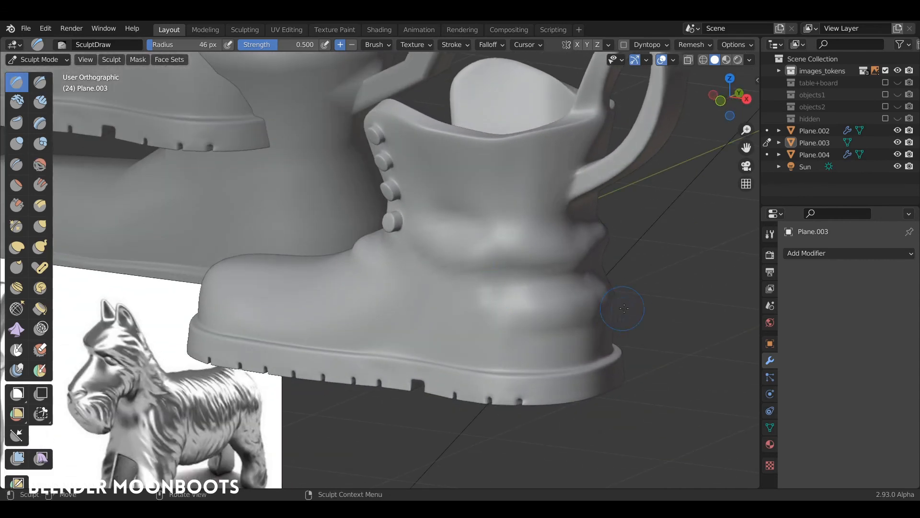
middle_drag(532, 324, 552, 320)
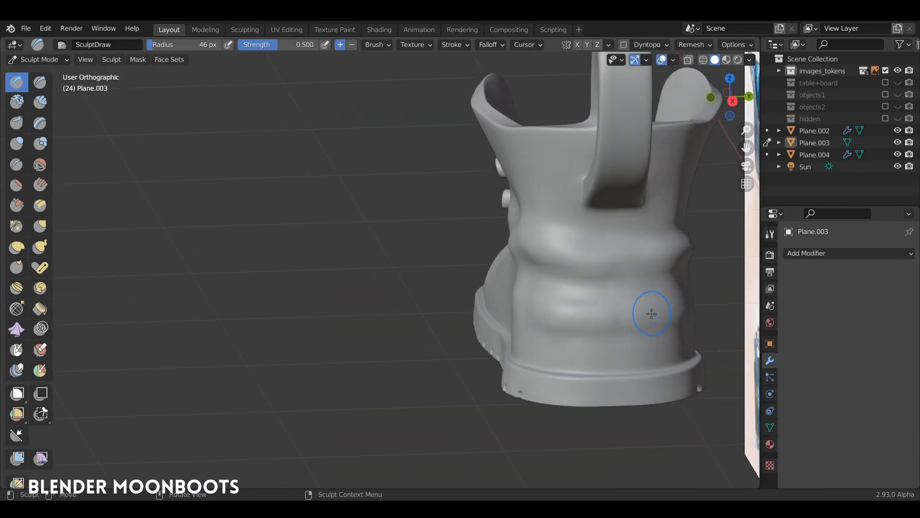
Step: Build up the lower fold across the back of the heel with the Draw brush and smooth its surface
drag(589, 319, 566, 312)
mouse_move(641, 313)
shift+mouse_down()
mouse_move(645, 321)
mouse_move(634, 315)
shift+mouse_up()
shift+drag(689, 321, 579, 321)
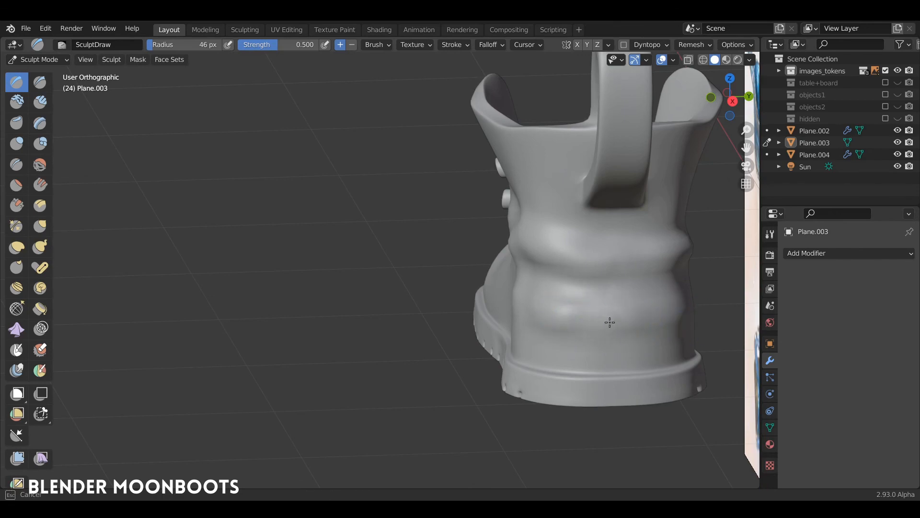
Step: Examine the sculpted folds around the ankle, heel and instep from both sides of the boot and from above
mouse_move(609, 322)
middle_down()
mouse_move(661, 282)
mouse_move(691, 311)
middle_up()
shift+middle_drag(588, 338, 582, 277)
scroll(652, 267, down, 2)
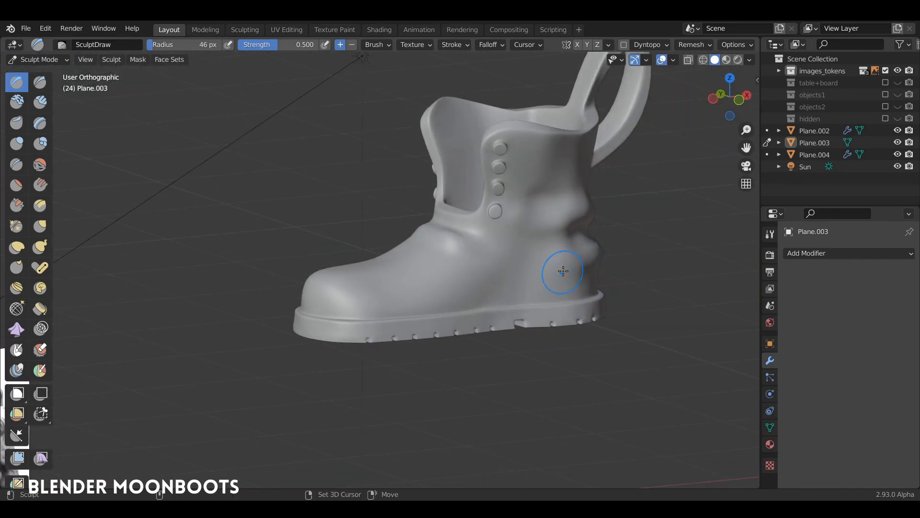
shift+middle_drag(539, 240, 484, 303)
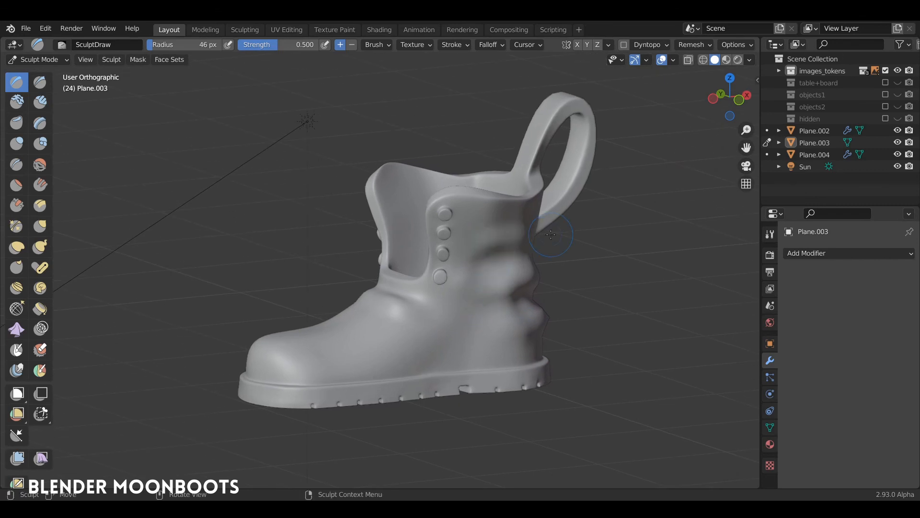
middle_drag(700, 261, 499, 270)
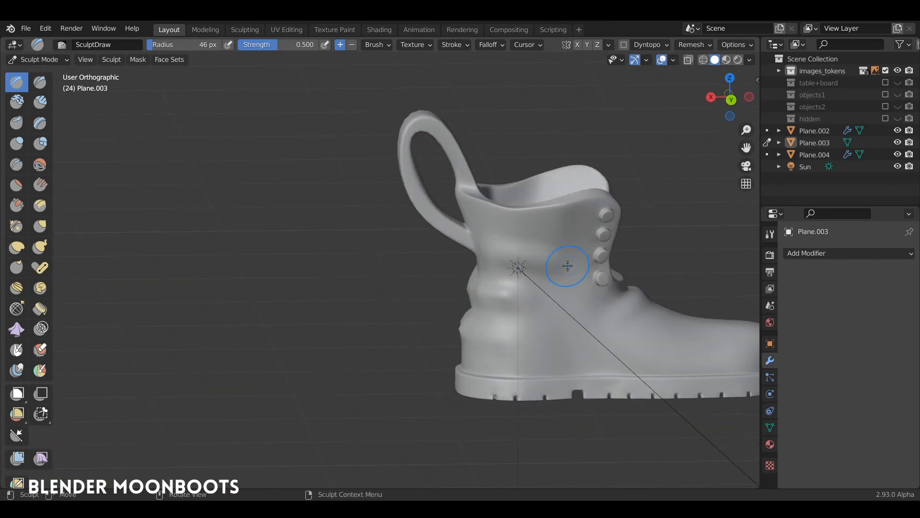
alt+drag(568, 265, 541, 258)
shift+drag(542, 256, 562, 280)
mouse_move(598, 321)
alt+mouse_down()
mouse_move(553, 341)
mouse_move(528, 300)
mouse_move(515, 312)
mouse_move(469, 315)
mouse_move(462, 301)
alt+mouse_up()
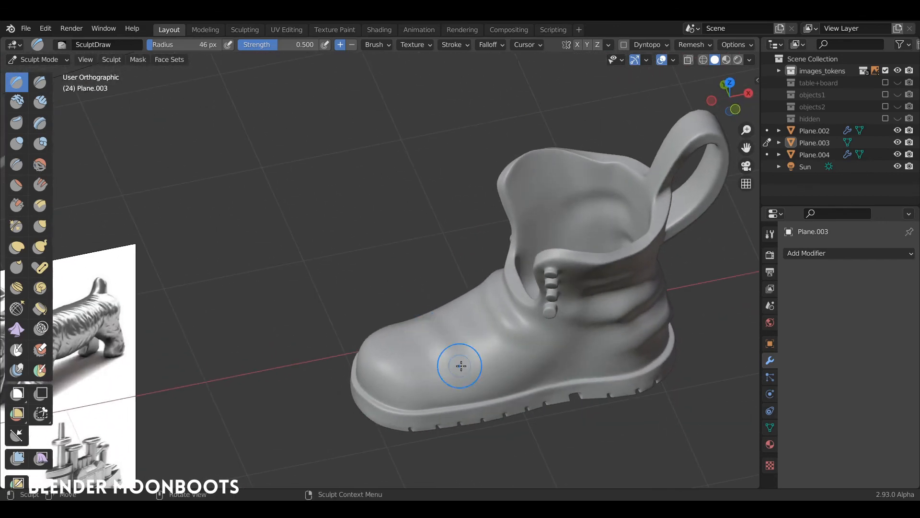
alt+drag(462, 364, 547, 339)
mouse_move(547, 339)
middle_down()
mouse_move(499, 321)
mouse_move(542, 335)
middle_up()
scroll(571, 277, up, 1)
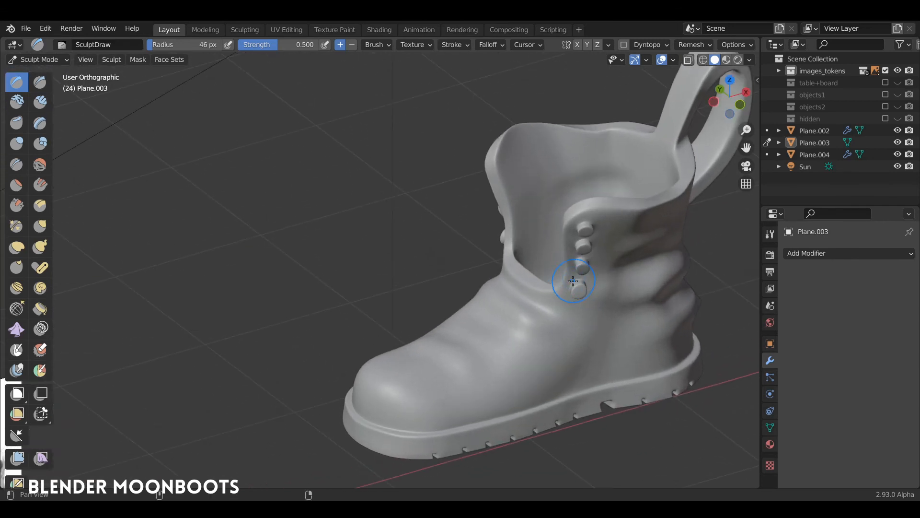
shift+middle_drag(571, 278, 491, 299)
mouse_move(492, 299)
middle_down()
mouse_move(483, 283)
mouse_move(508, 293)
middle_up()
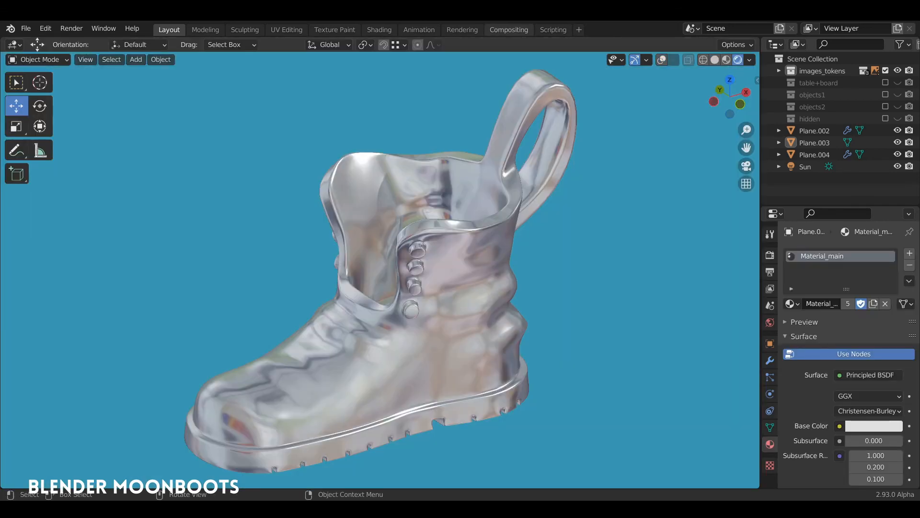